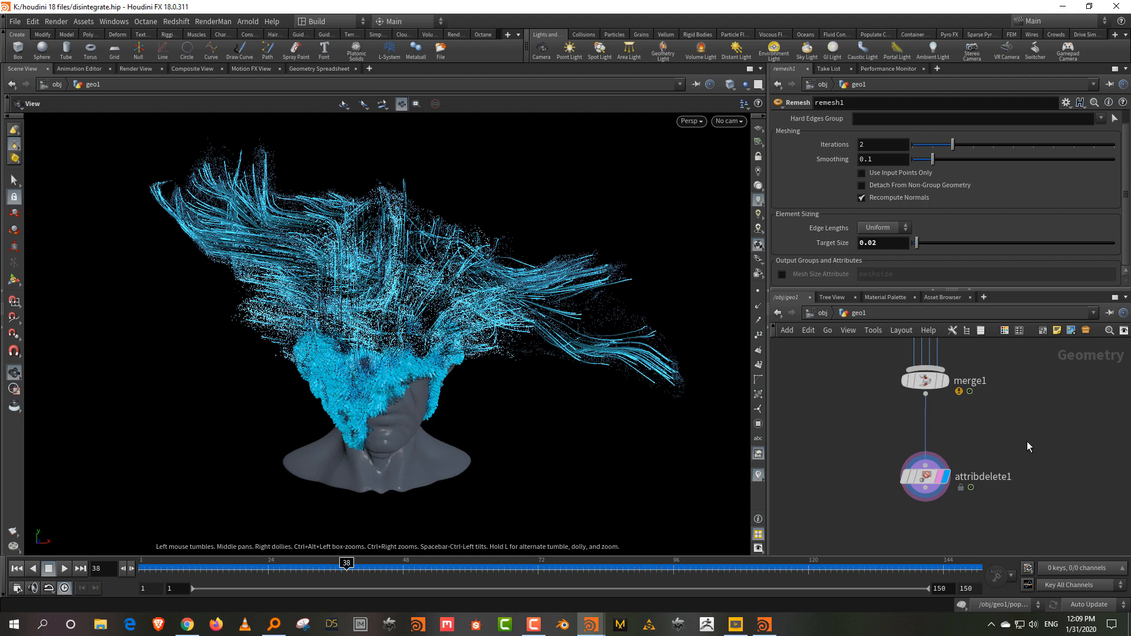
# Step: Switch to the browser and play the head disintegration video on Vimeo from the start
pyautogui.click(187, 624)
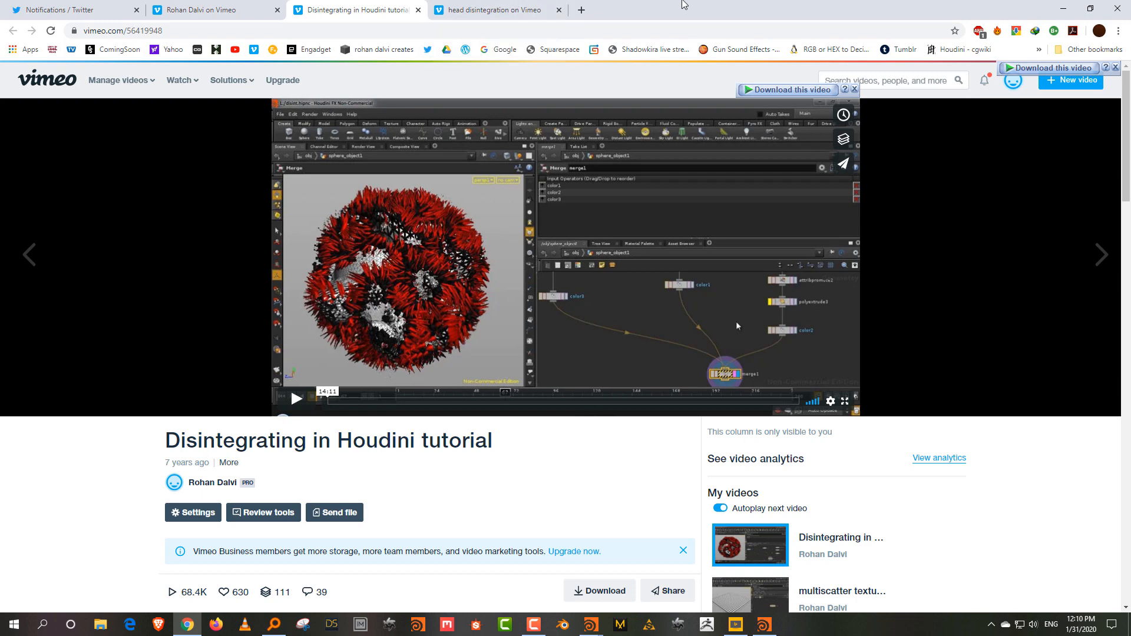
pyautogui.click(497, 7)
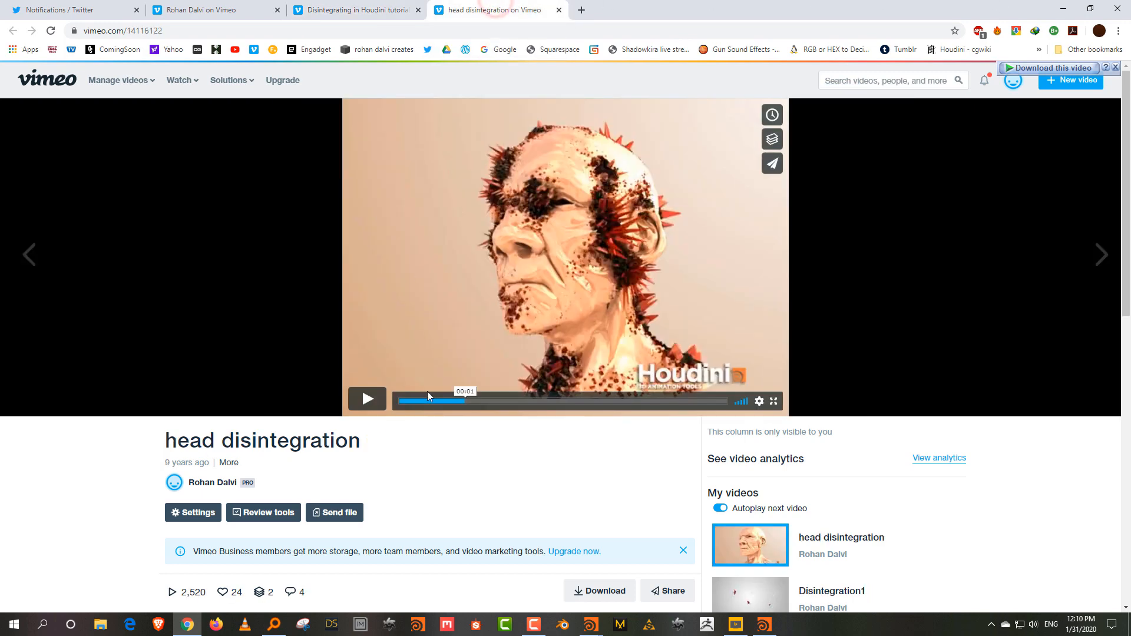
pyautogui.click(403, 401)
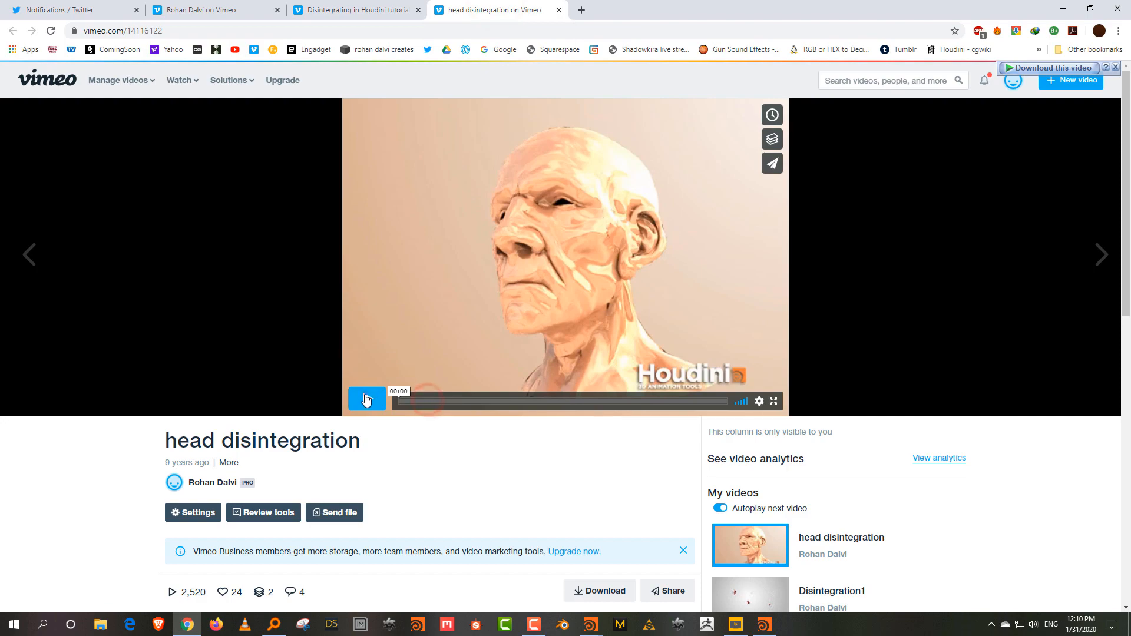
pyautogui.click(367, 399)
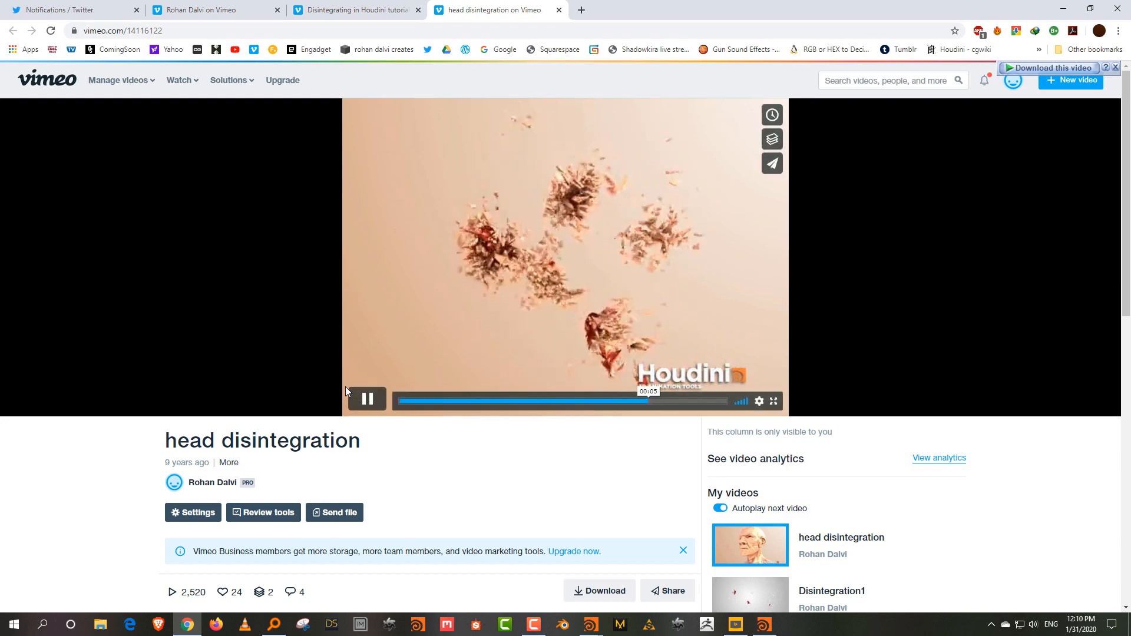
# Step: Switch to the MPlay flipbook of the disintegrating head, play it, rewind to the start and return to the disintegrate.hip scene
pyautogui.moveTo(592, 625)
pyautogui.click(527, 575)
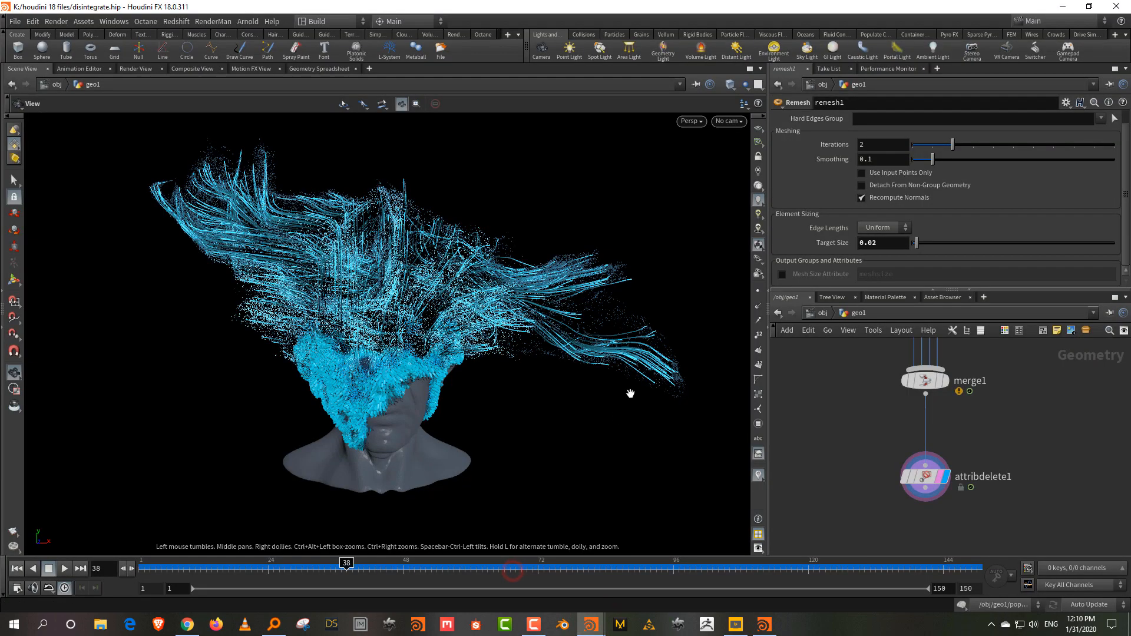
pyautogui.click(764, 625)
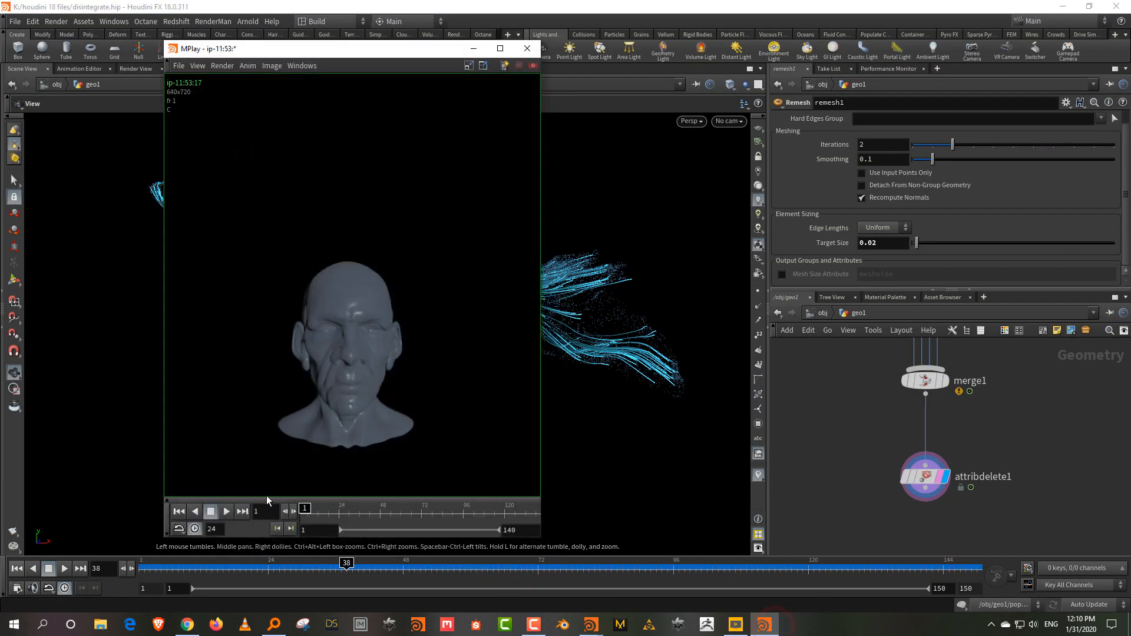
pyautogui.click(226, 510)
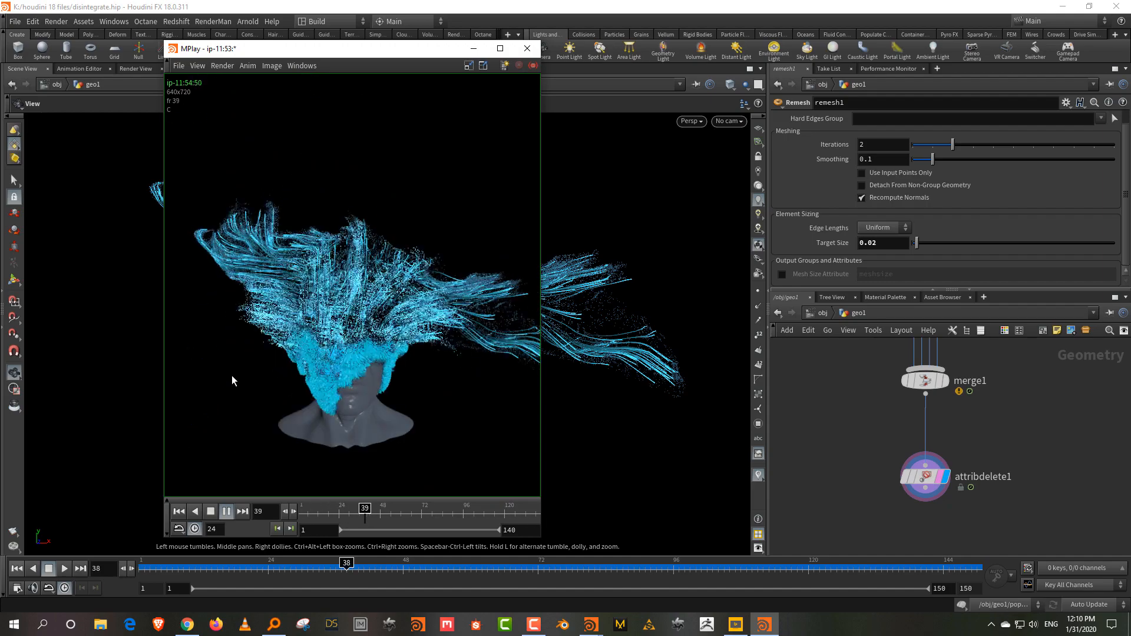
pyautogui.click(212, 513)
pyautogui.click(177, 513)
pyautogui.click(871, 416)
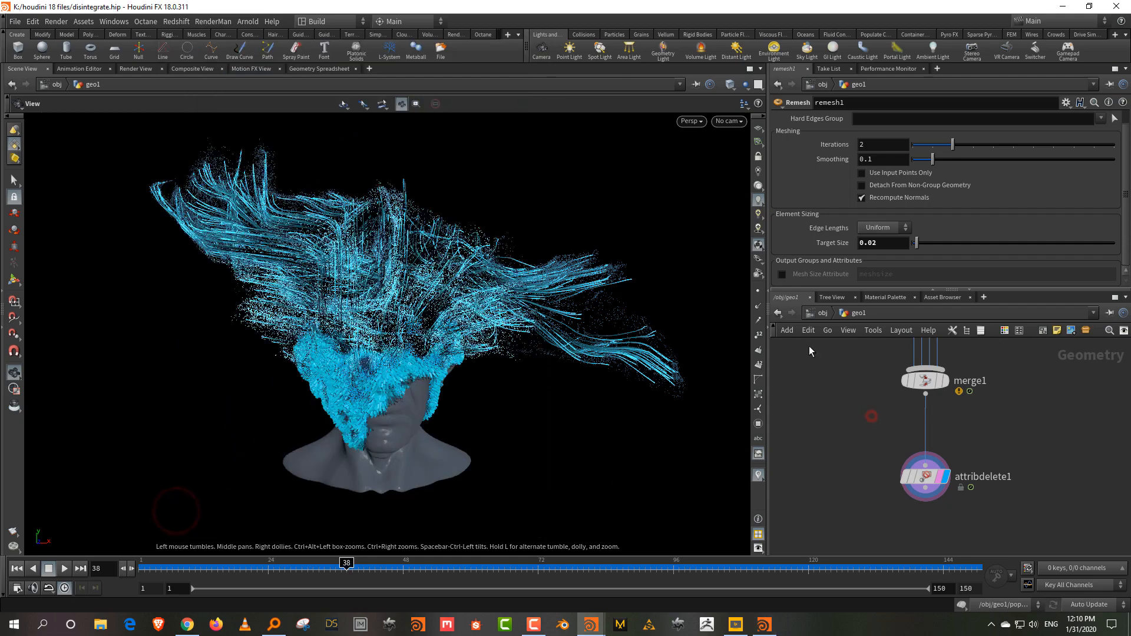
# Step: Display the color4 node's output in the geometry network and scrub the timeline to frame 33
pyautogui.scroll(-6, 985, 500)
pyautogui.moveTo(1023, 458); pyautogui.dragTo(1016, 519, button='middle')
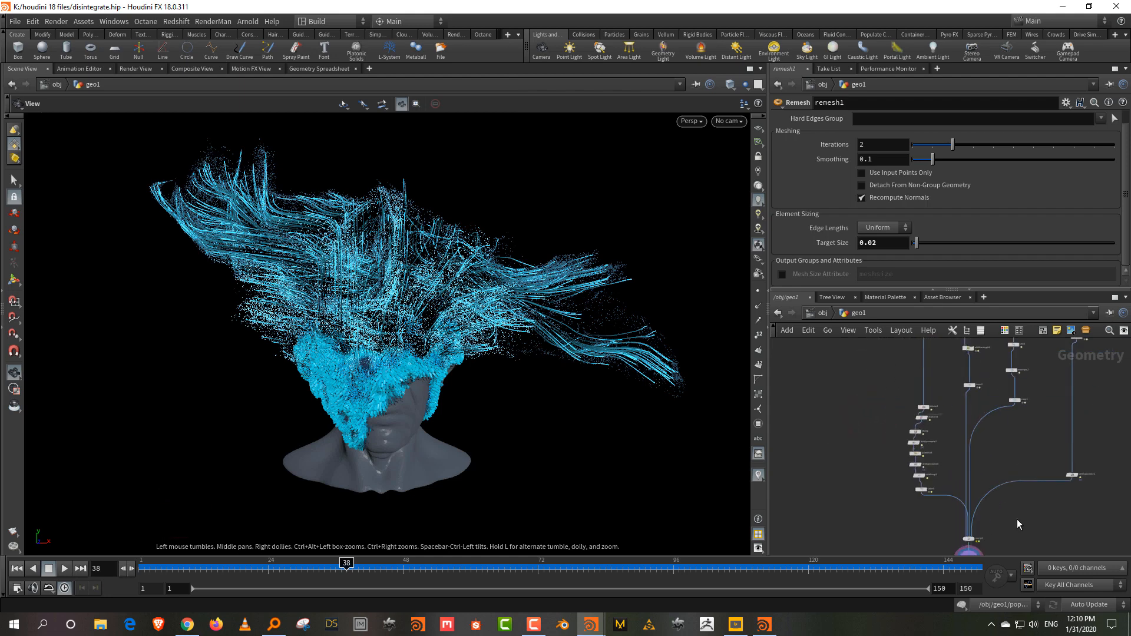
pyautogui.scroll(4, 961, 464)
pyautogui.moveTo(923, 461); pyautogui.dragTo(930, 396, button='middle')
pyautogui.scroll(2, 887, 516)
pyautogui.click(890, 446)
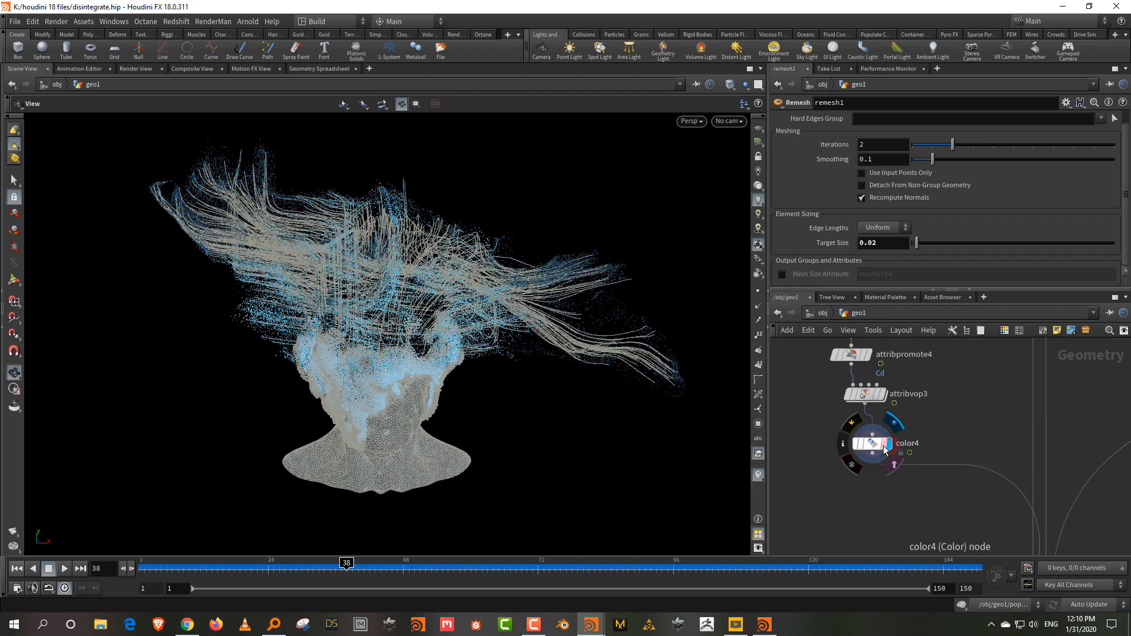
pyautogui.click(955, 415)
pyautogui.moveTo(267, 570)
pyautogui.mouseDown()
pyautogui.moveTo(419, 572)
pyautogui.moveTo(318, 570)
pyautogui.mouseUp()
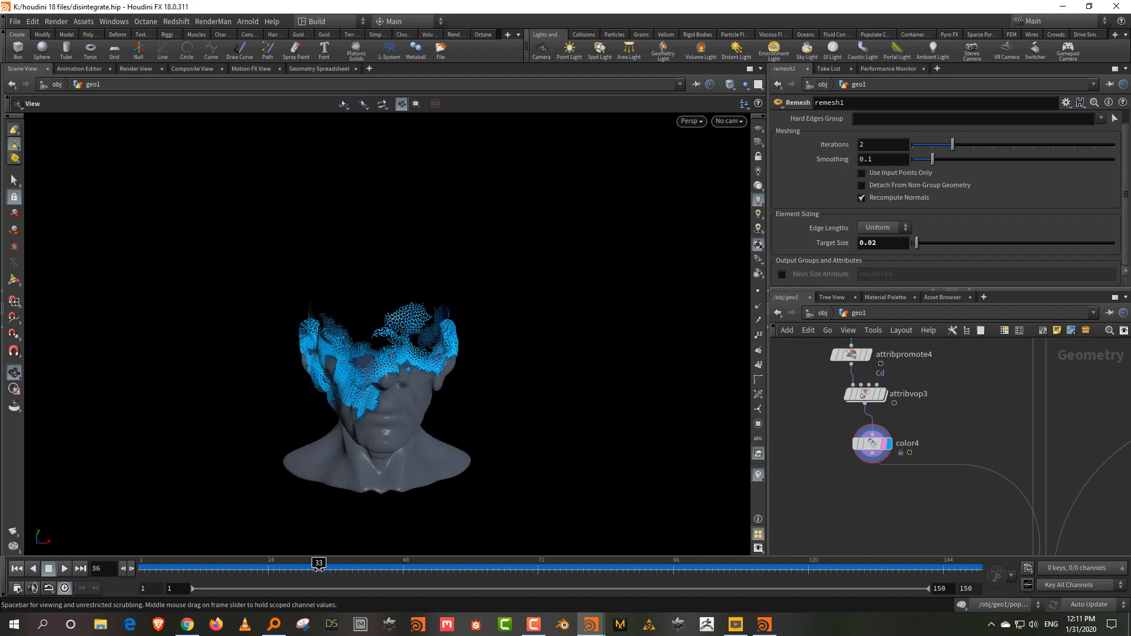
# Step: Display the attribpromote2 node's output and scrub the timeline forward to frame 45
pyautogui.scroll(-3, 1006, 458)
pyautogui.scroll(5, 1006, 450)
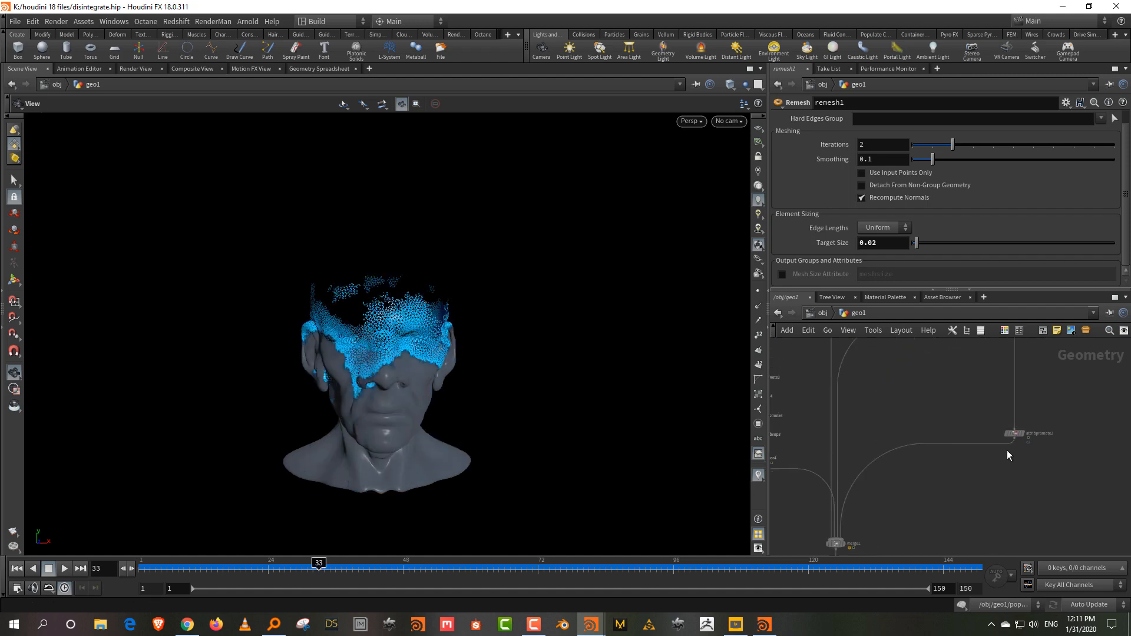
pyautogui.moveTo(1031, 422)
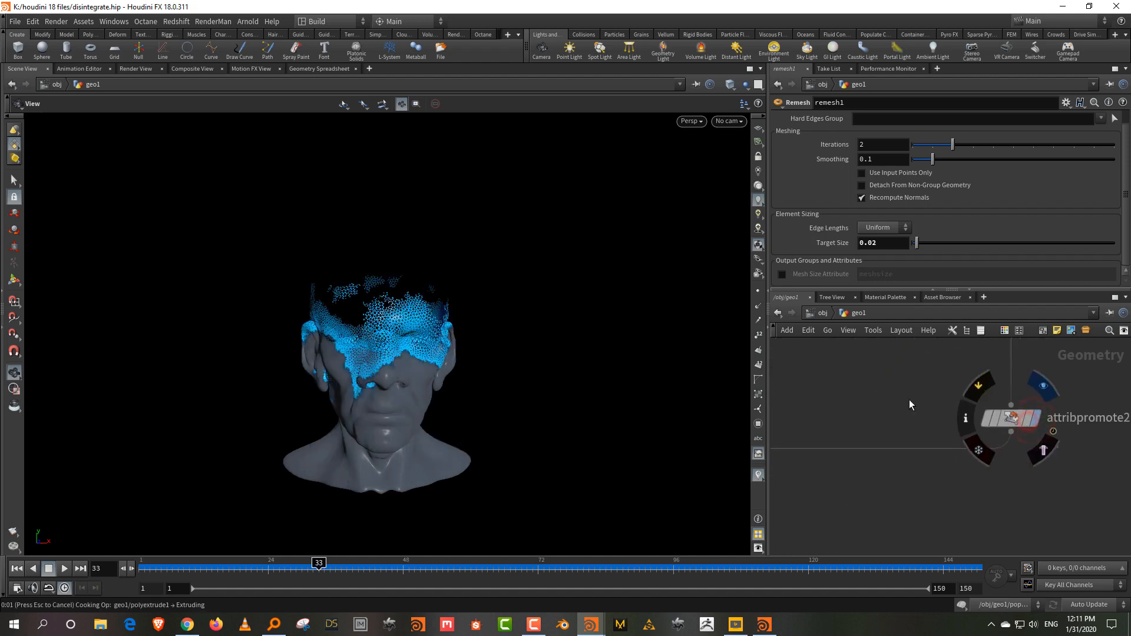
pyautogui.click(1029, 420)
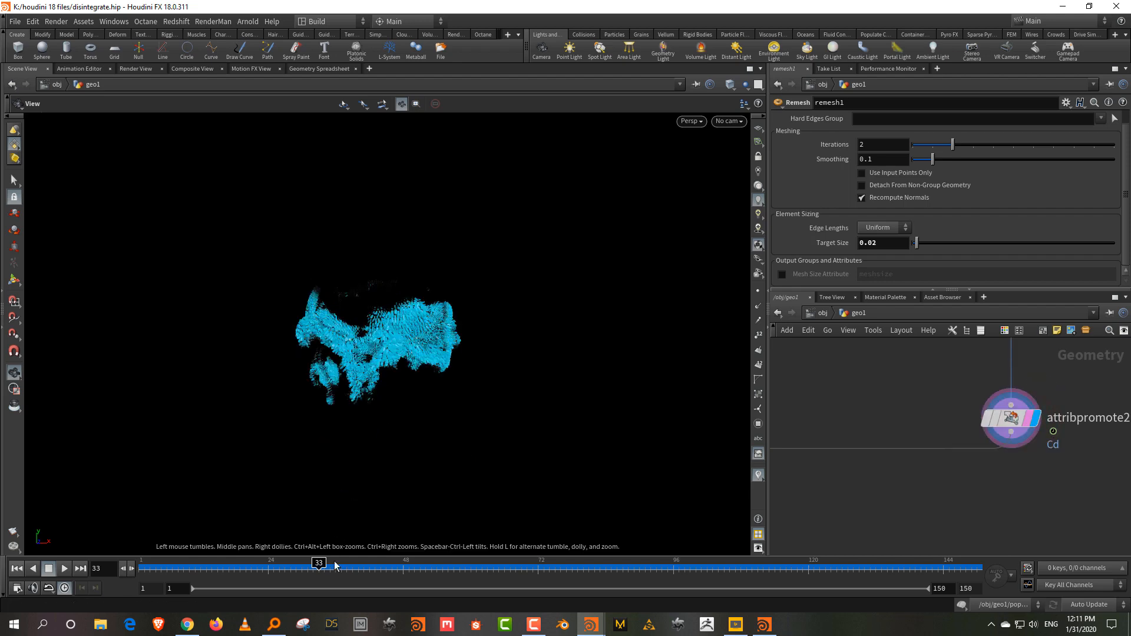
pyautogui.moveTo(342, 571); pyautogui.dragTo(367, 570)
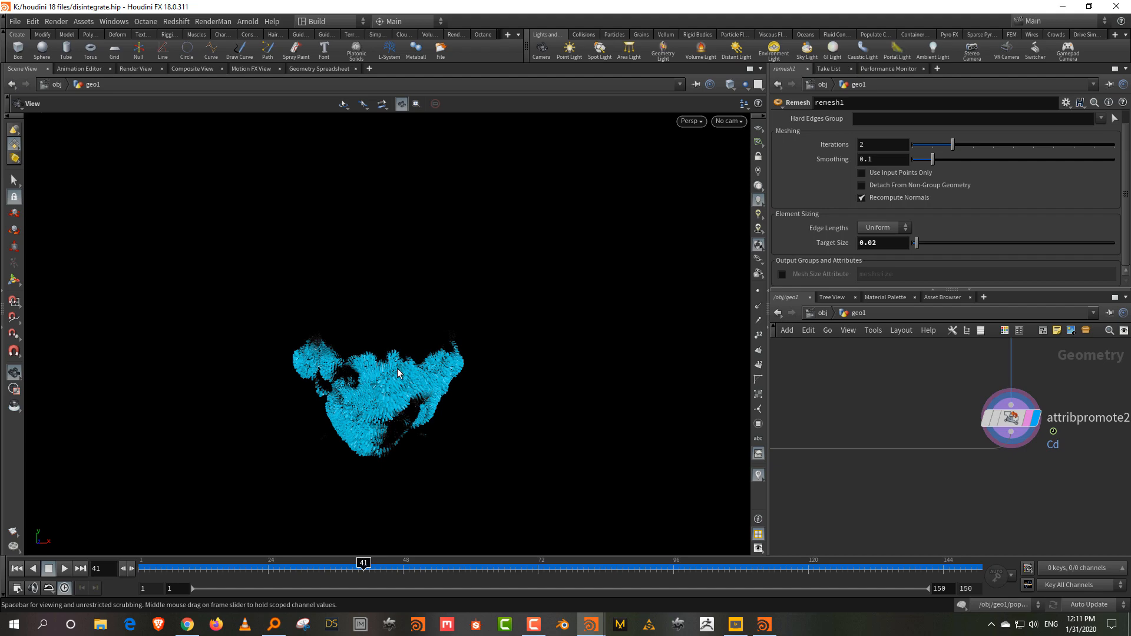
# Step: Display the color2 node's particles and scrub the timeline to frame 43
pyautogui.scroll(-4, 894, 415)
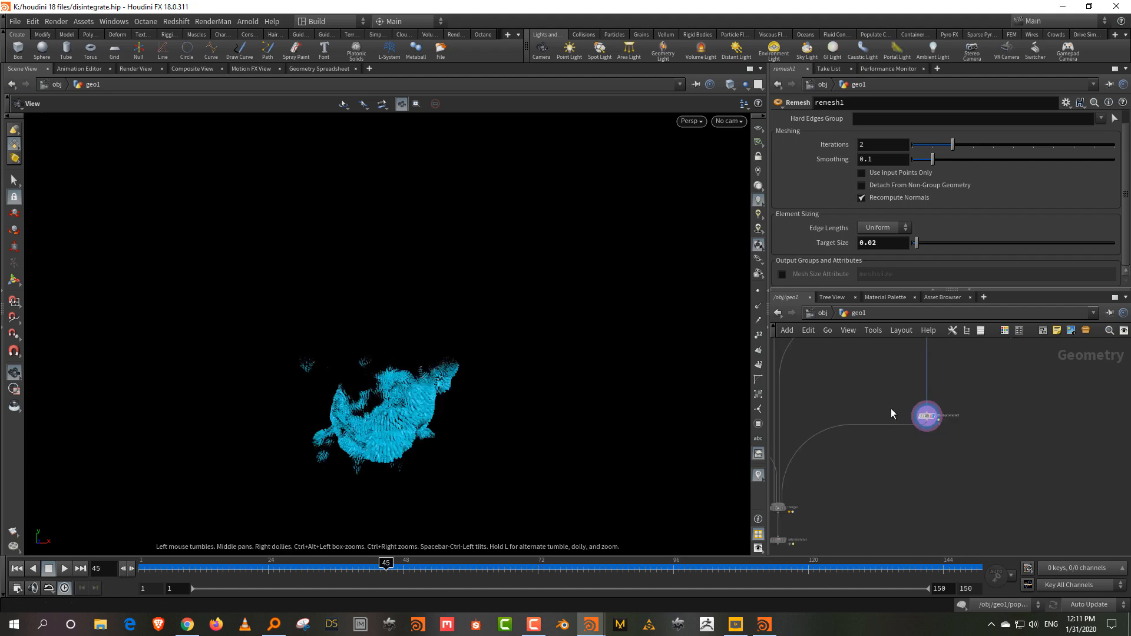
pyautogui.moveTo(891, 410); pyautogui.dragTo(1052, 507, button='middle')
pyautogui.scroll(5, 925, 385)
pyautogui.click(991, 380)
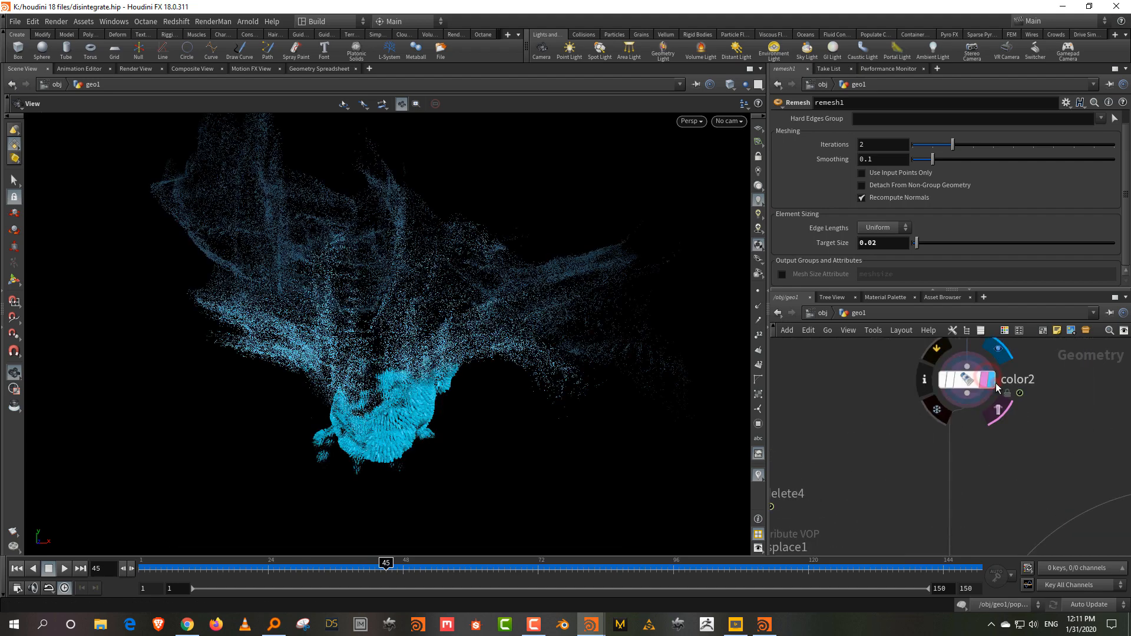
pyautogui.moveTo(209, 571); pyautogui.dragTo(374, 584)
# Step: Display the color1 node's trail curves and preview them at frames 59 and 73
pyautogui.moveTo(1023, 432); pyautogui.dragTo(893, 469, button='middle')
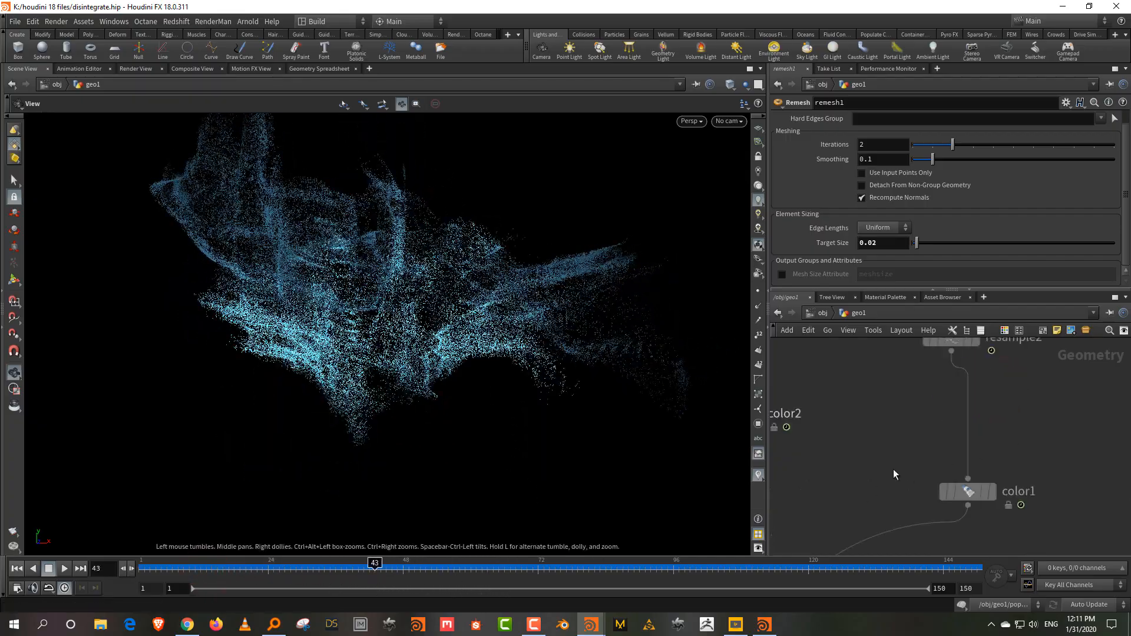
pyautogui.scroll(-1, 893, 470)
pyautogui.scroll(2, 974, 489)
pyautogui.click(975, 488)
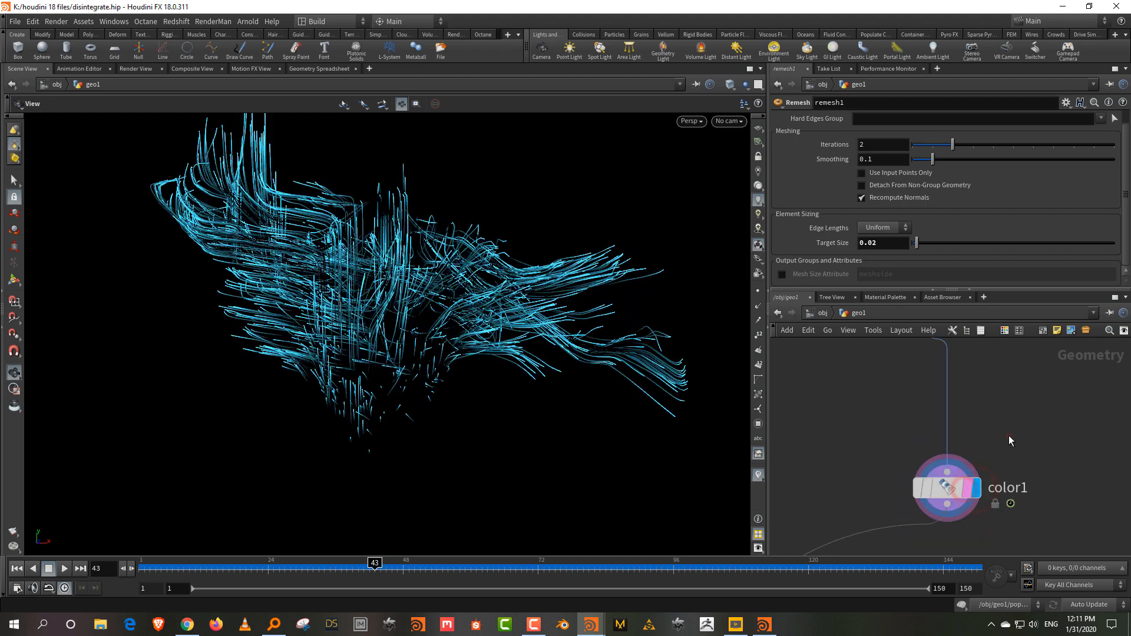
pyautogui.click(465, 569)
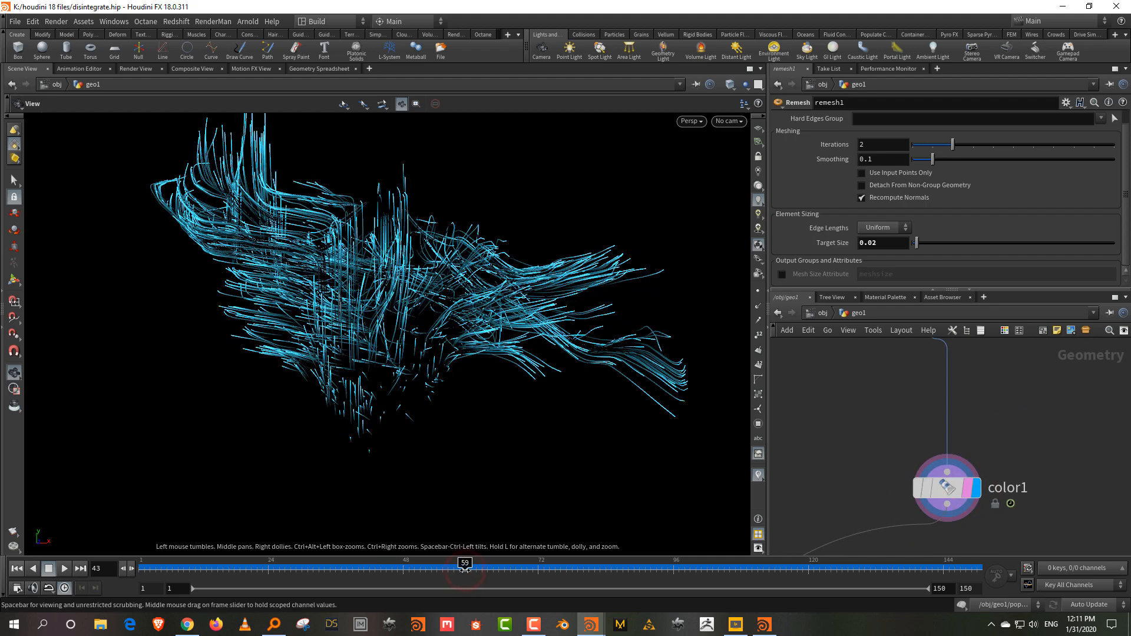
pyautogui.click(542, 569)
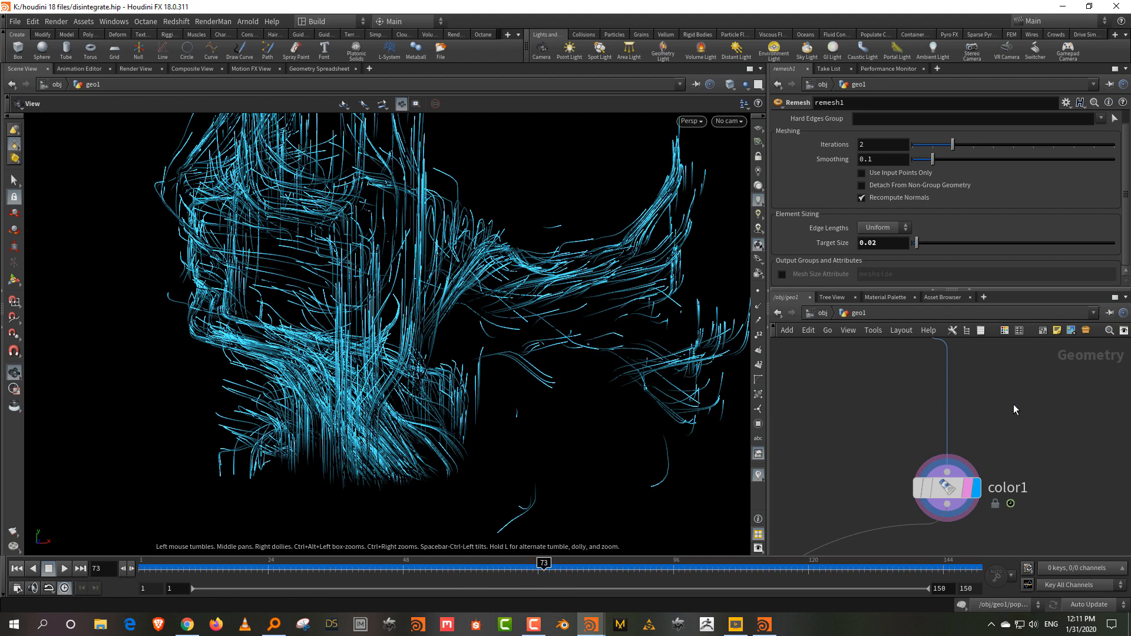
# Step: Switch to the untitled.hip scene and examine the head's node chain from file1 down to remesh1
pyautogui.scroll(-8, 1013, 404)
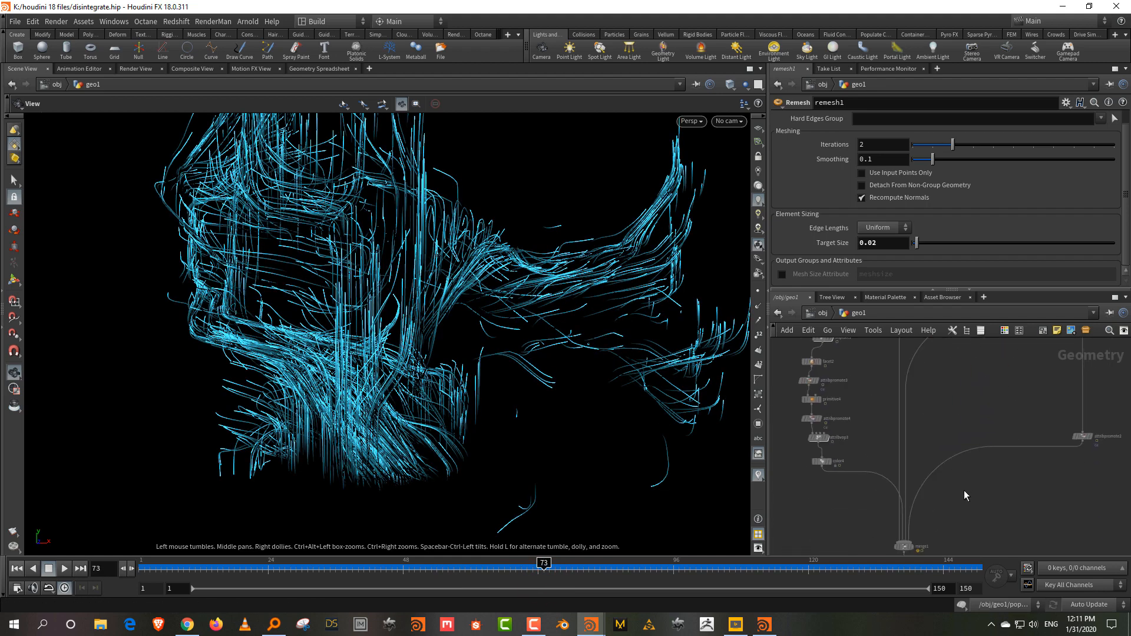
pyautogui.moveTo(964, 490); pyautogui.dragTo(946, 391, button='middle')
pyautogui.moveTo(590, 624)
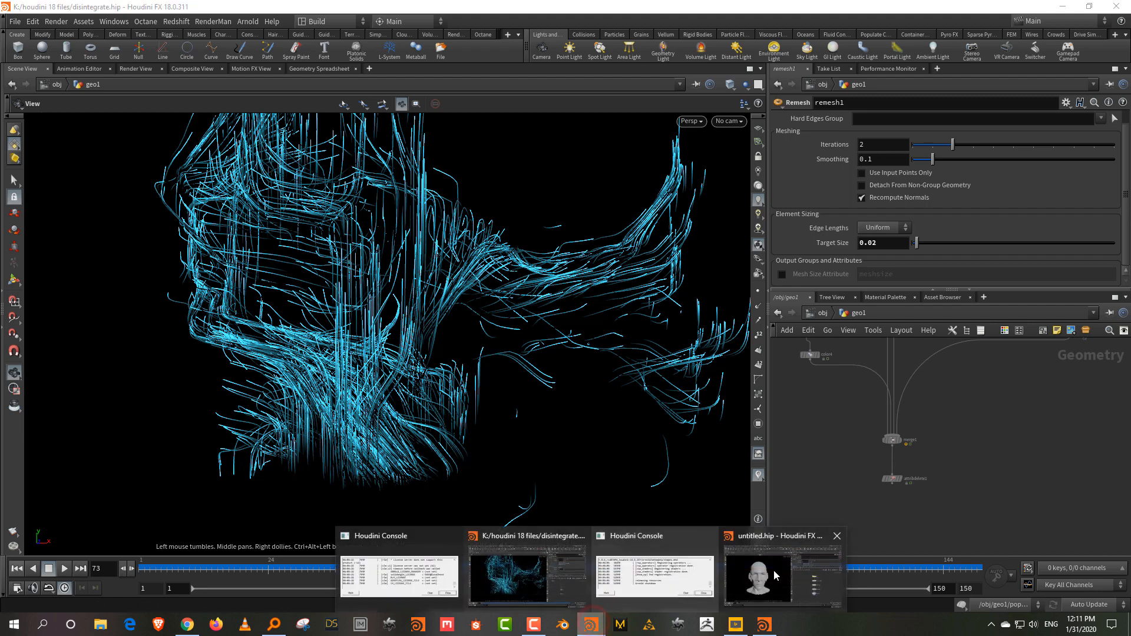
pyautogui.click(773, 570)
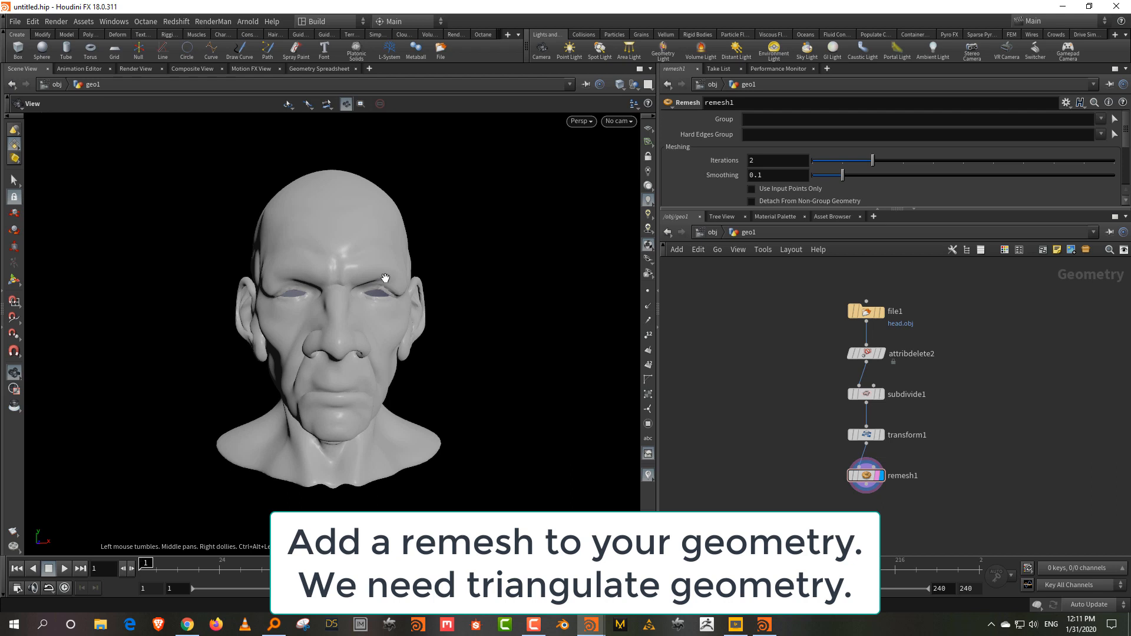
pyautogui.click(1003, 331)
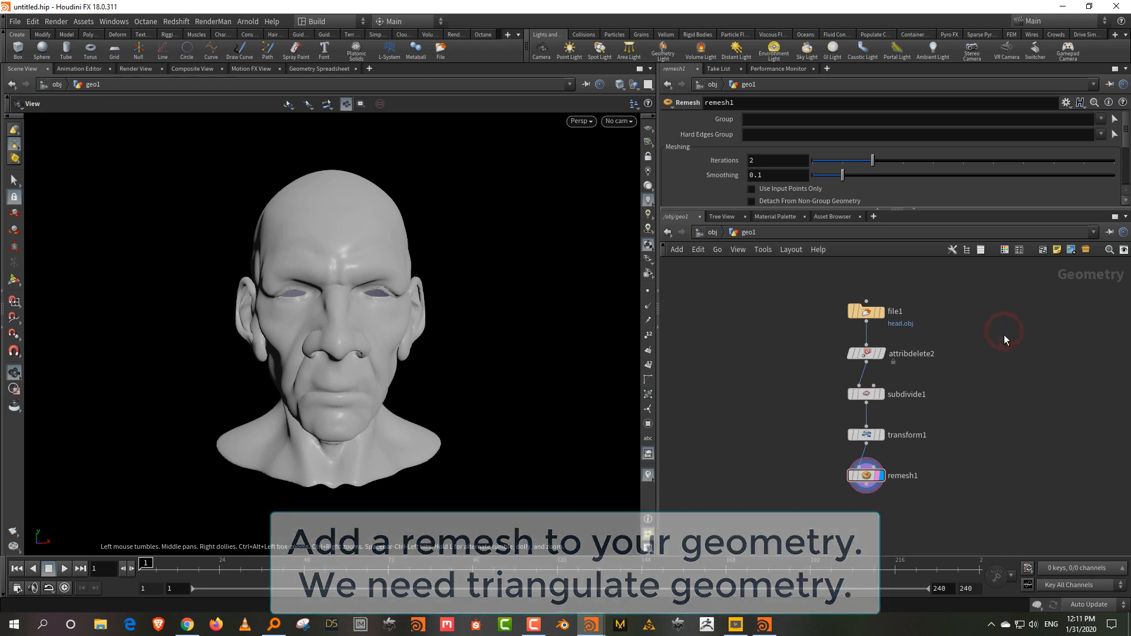
pyautogui.moveTo(985, 393); pyautogui.dragTo(943, 354, button='middle')
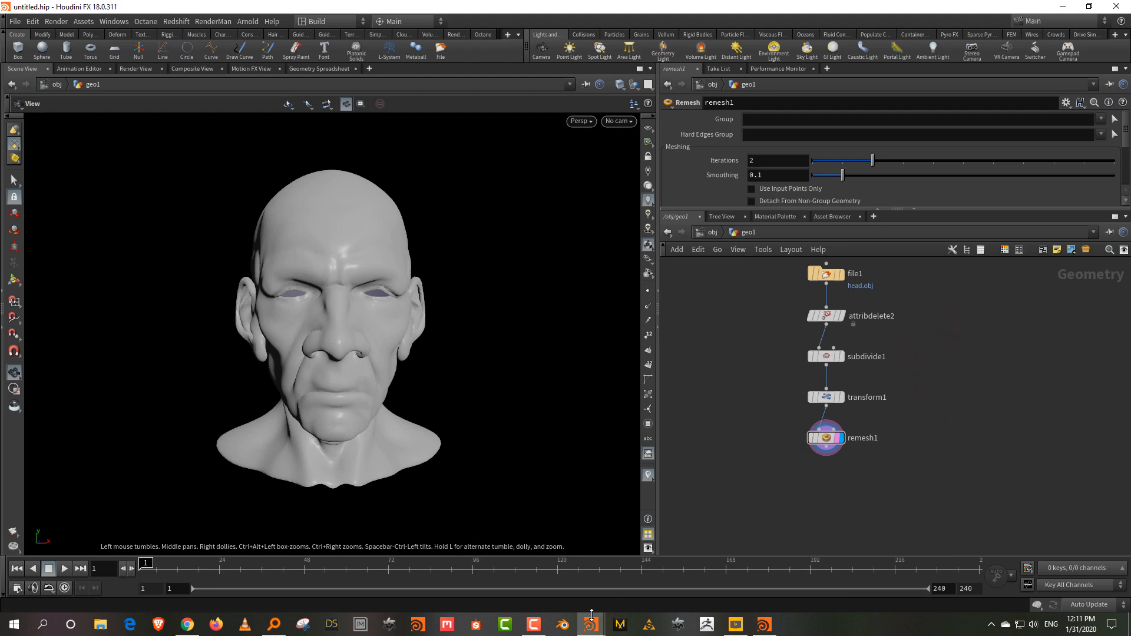
# Step: Switch back to disintegrate.hip, display the distort_edge node below maskfromgeometry1, and scrub the timeline to frame 54
pyautogui.moveTo(590, 624)
pyautogui.click(535, 590)
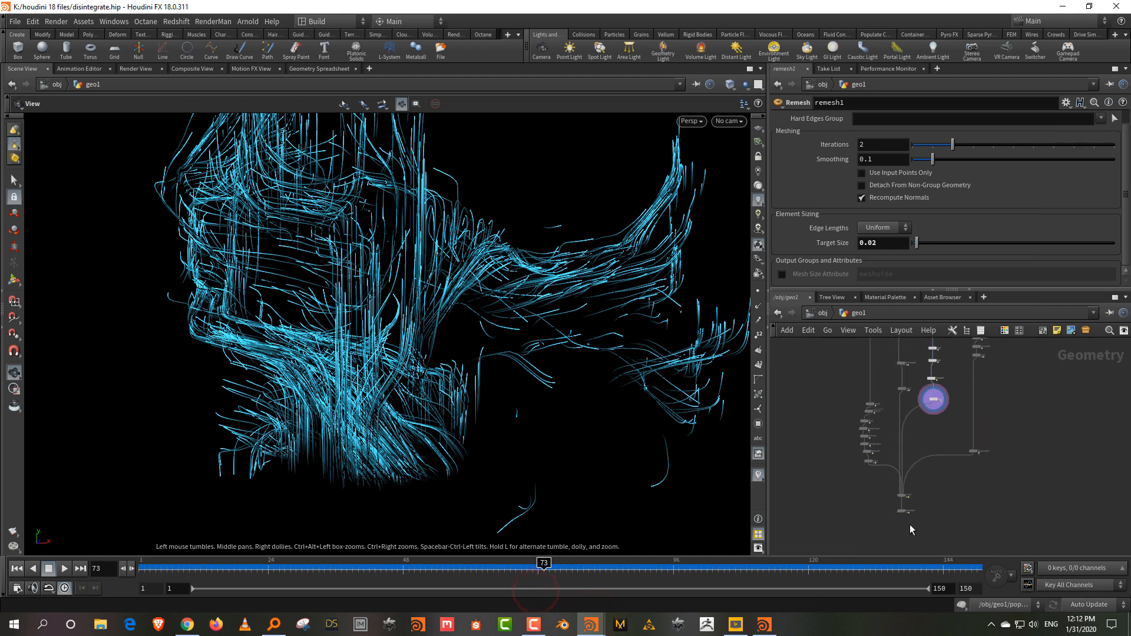
pyautogui.scroll(3, 901, 381)
pyautogui.scroll(4, 968, 390)
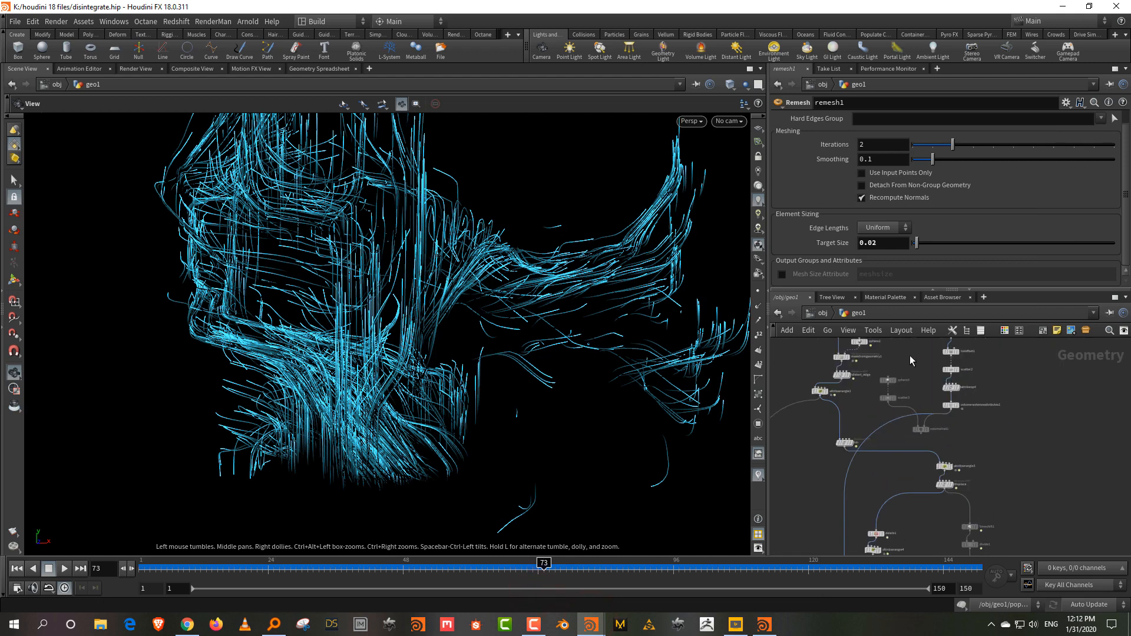
pyautogui.moveTo(860, 364); pyautogui.dragTo(893, 409, button='middle')
pyautogui.scroll(3, 892, 407)
pyautogui.moveTo(930, 362); pyautogui.dragTo(1018, 344, button='middle')
pyautogui.scroll(2, 926, 401)
pyautogui.click(894, 360)
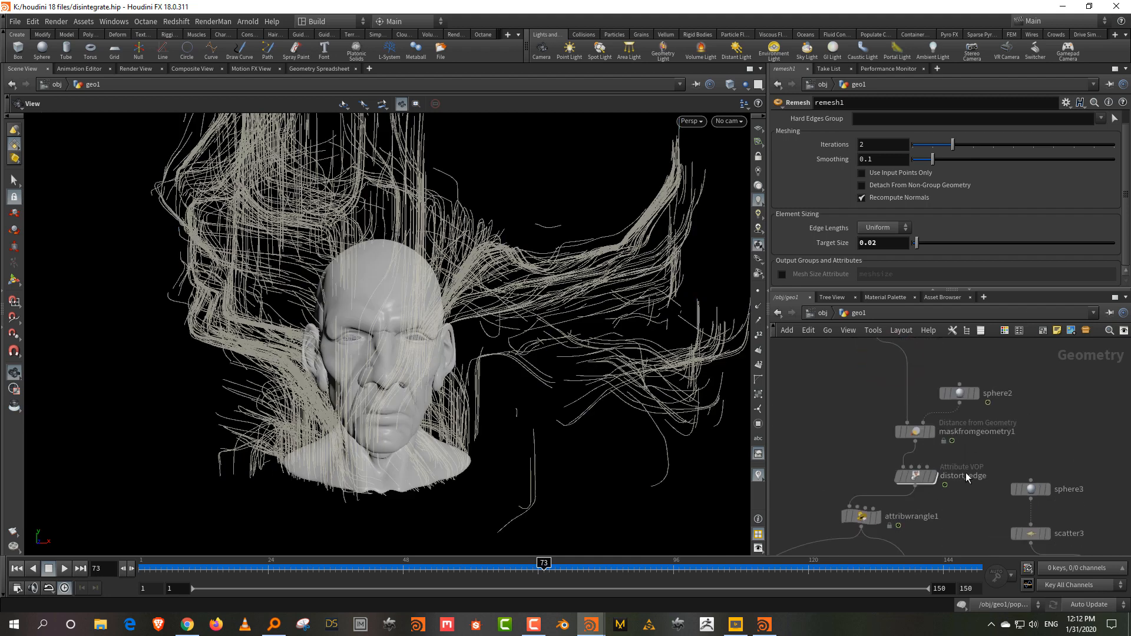
pyautogui.moveTo(966, 472); pyautogui.dragTo(958, 418, button='middle')
pyautogui.scroll(2, 937, 437)
pyautogui.click(922, 420)
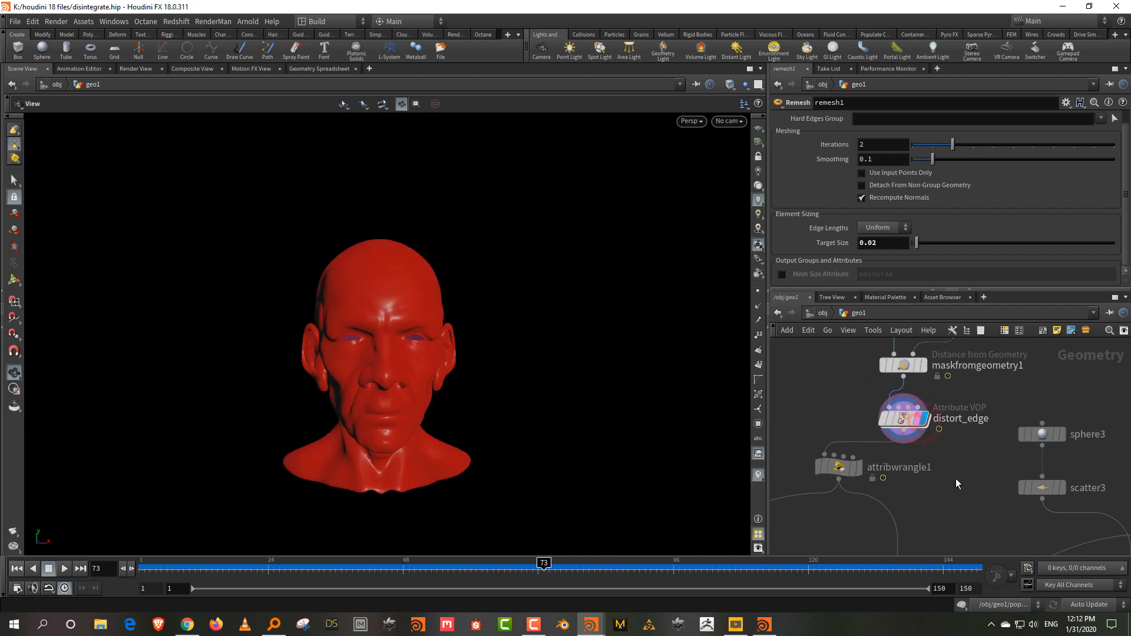
pyautogui.moveTo(317, 573); pyautogui.dragTo(440, 586)
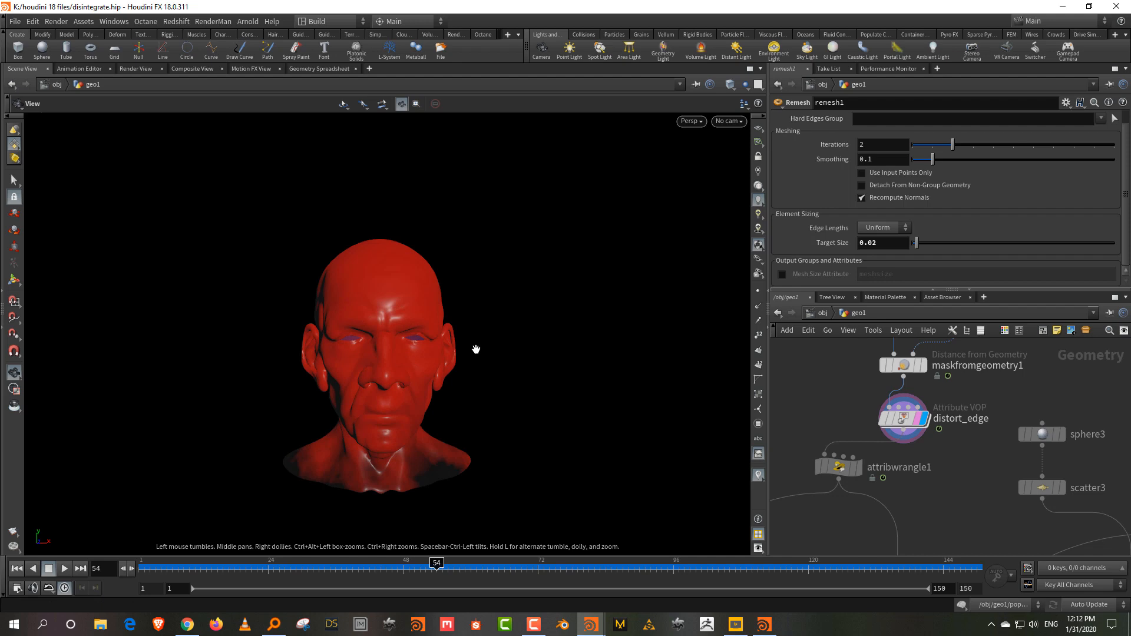
# Step: Switch to the untitled.hip scene and add a Mask from Geometry node below remesh1
pyautogui.moveTo(766, 623)
pyautogui.click(743, 575)
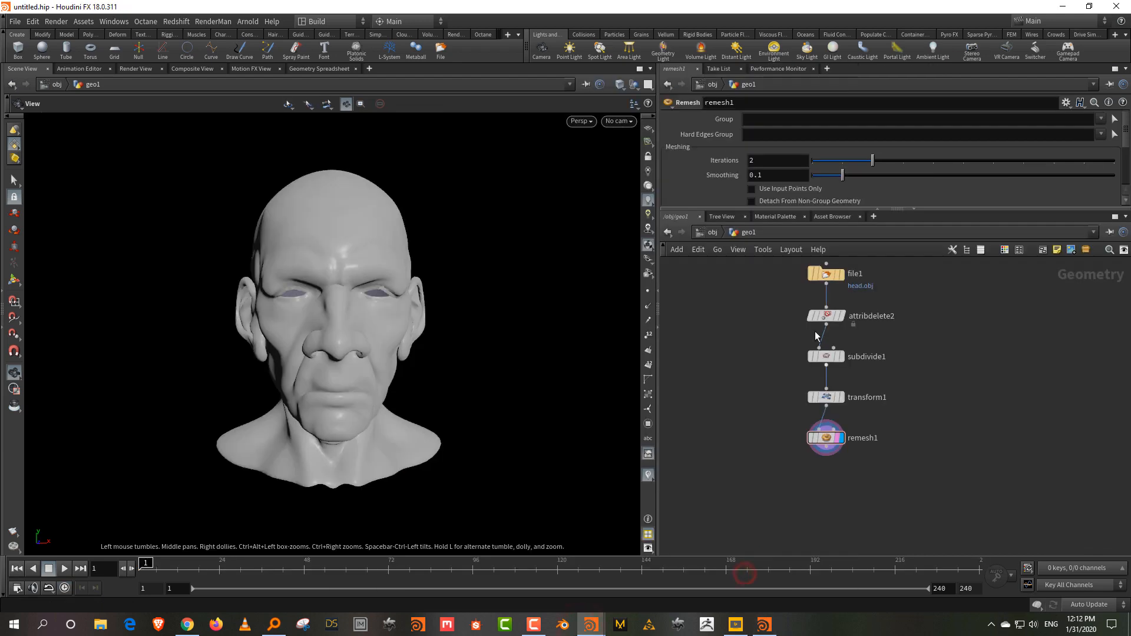
pyautogui.scroll(-2, 945, 396)
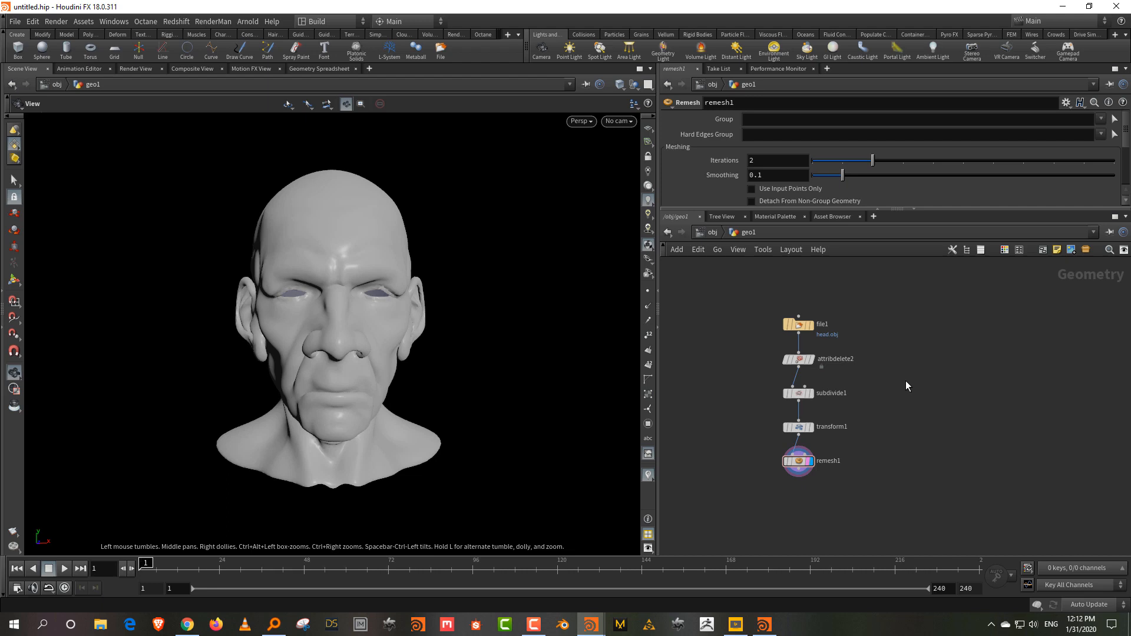
pyautogui.press('Tab')
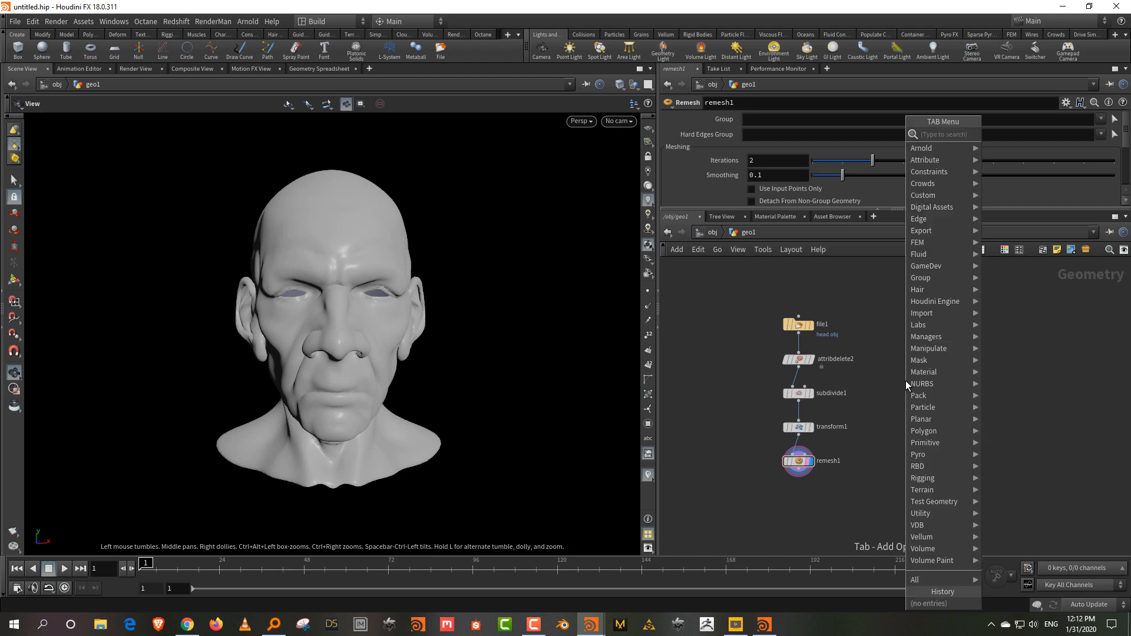
pyautogui.write('mask')
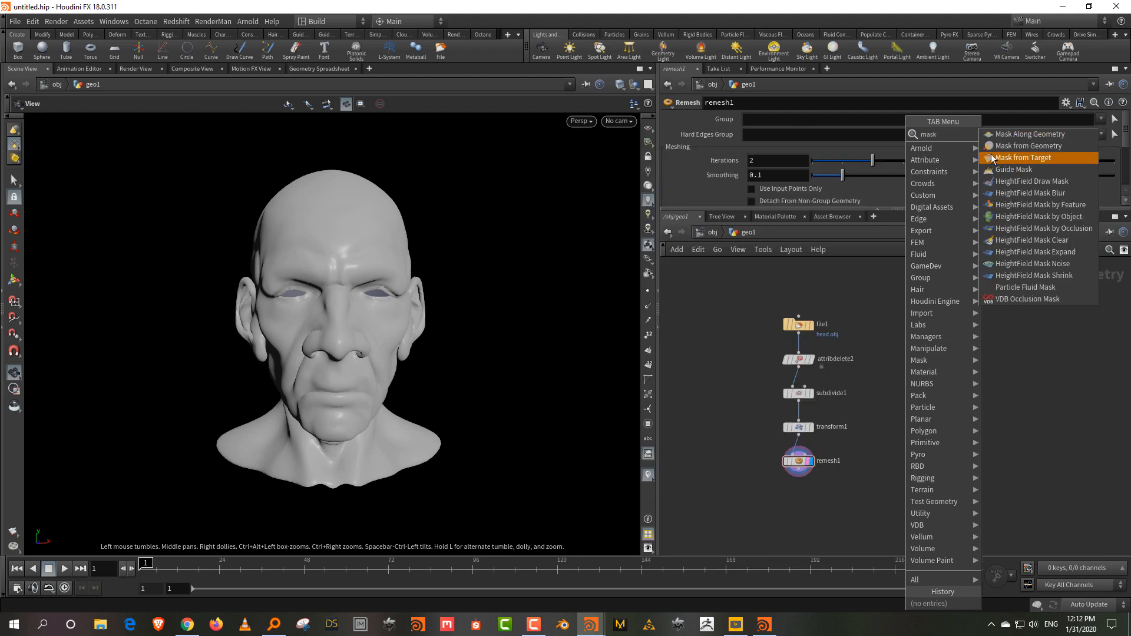
pyautogui.click(1028, 146)
pyautogui.click(873, 501)
pyautogui.scroll(2, 900, 472)
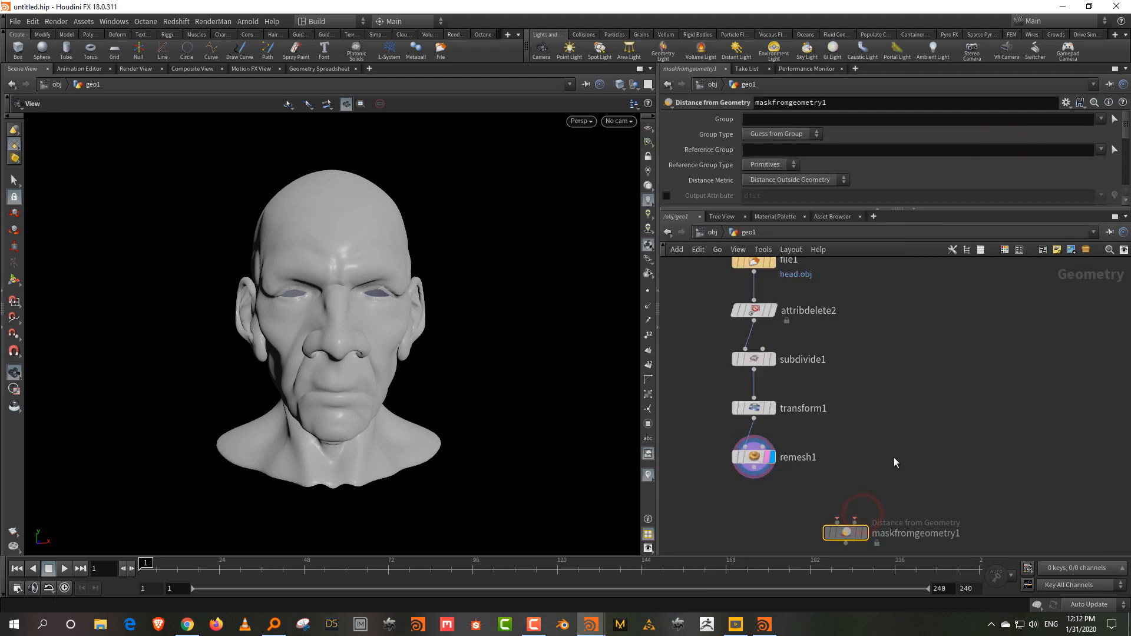
# Step: Add a Sphere node to the network, beside the head's node chain
pyautogui.click(895, 448)
pyautogui.press('Tab')
pyautogui.write('spher')
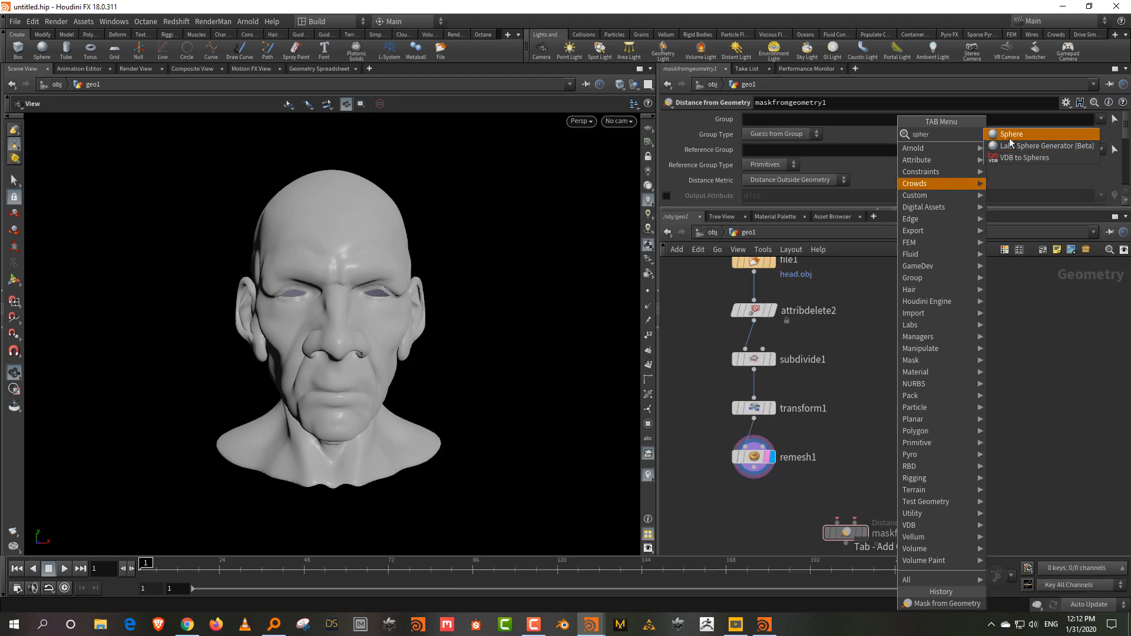
pyautogui.click(1009, 139)
pyautogui.click(928, 377)
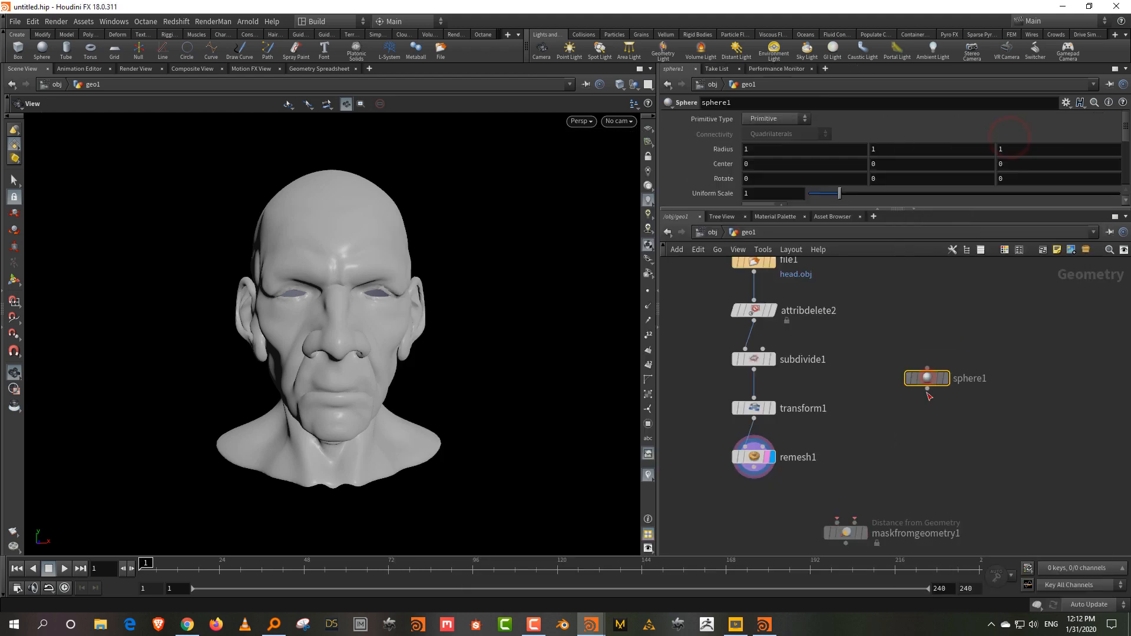
# Step: Display the sphere in the front view and move it straight up above the head, to a Y center of about 3.24
pyautogui.hotkey('space', '1')
pyautogui.hotkey('space', '2')
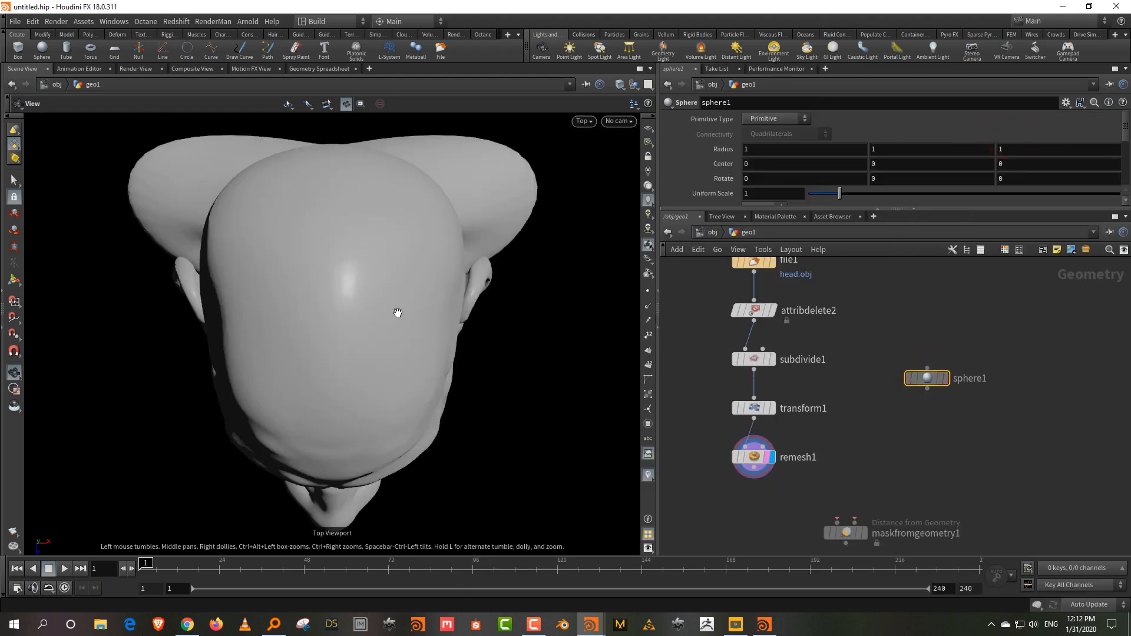
pyautogui.hotkey('space', '3')
pyautogui.moveTo(362, 248); pyautogui.dragTo(326, 514, button='right')
pyautogui.moveTo(357, 239); pyautogui.dragTo(370, 360, button='middle')
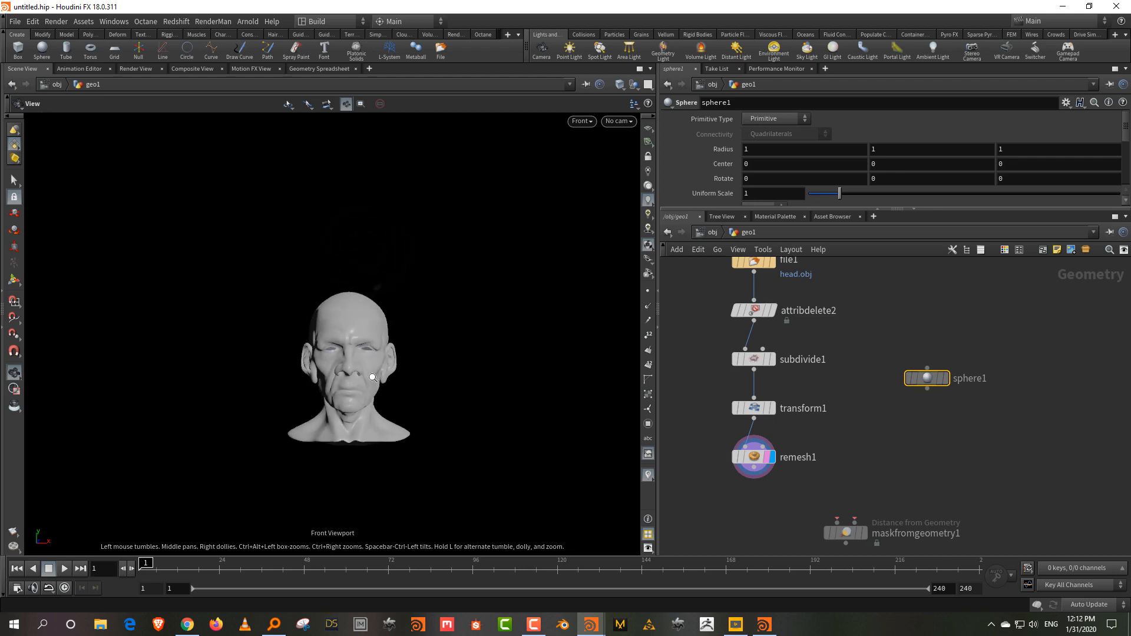
pyautogui.moveTo(371, 376); pyautogui.dragTo(364, 415, button='right')
pyautogui.press('r')
pyautogui.moveTo(901, 419); pyautogui.dragTo(952, 370)
pyautogui.press('Return')
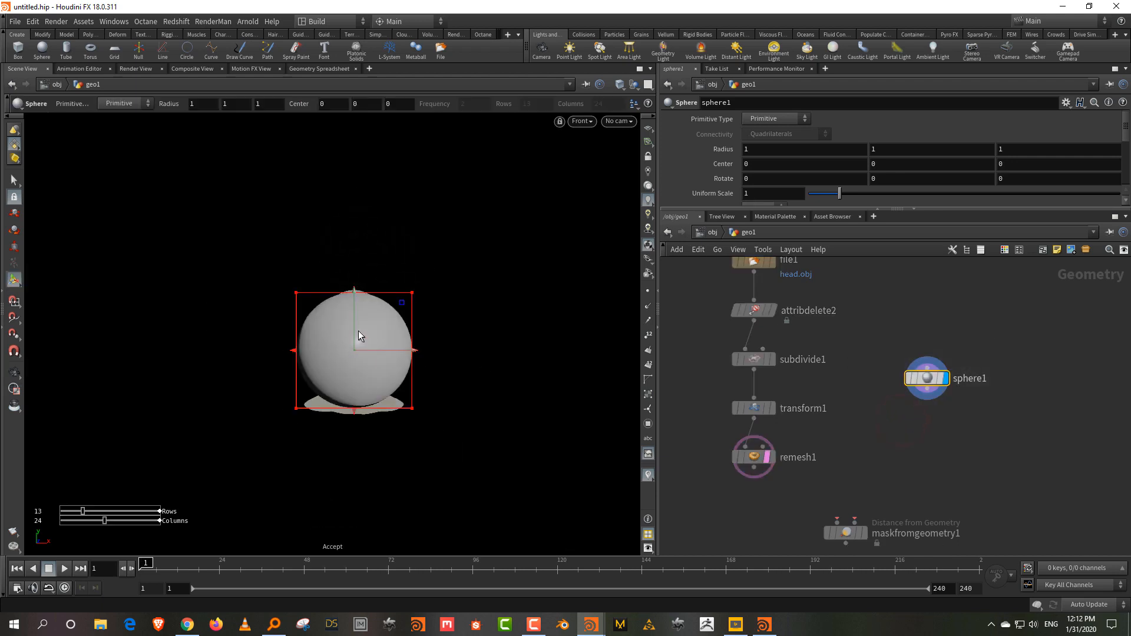
pyautogui.moveTo(356, 327); pyautogui.dragTo(383, 138)
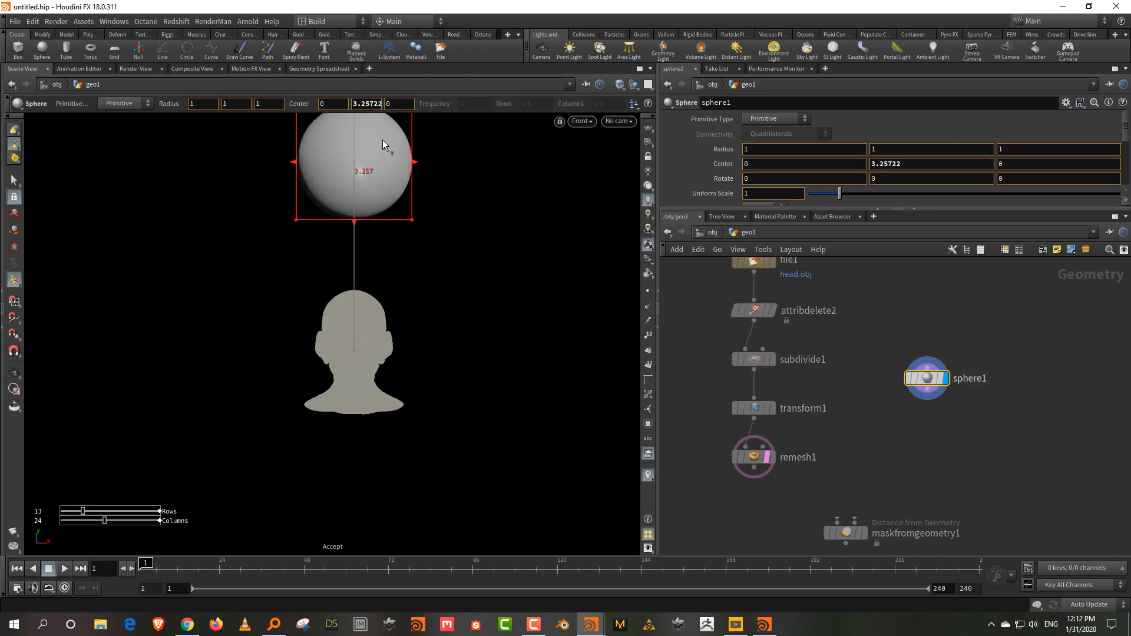
pyautogui.press('Escape')
pyautogui.keyDown('alt'); pyautogui.moveTo(387, 273); pyautogui.dragTo(377, 351, button='middle'); pyautogui.keyUp('alt')
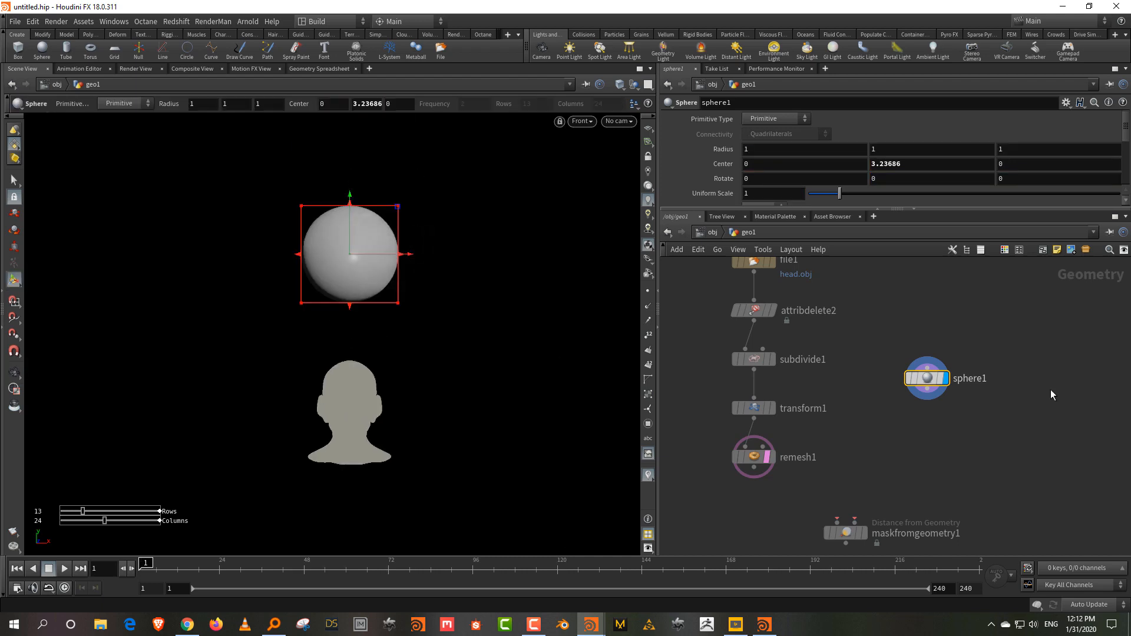
# Step: Make the sphere a Polygon primitive with frequency 6 and uniform scale 0.53
pyautogui.click(792, 120)
pyautogui.click(771, 140)
pyautogui.scroll(-1, 885, 201)
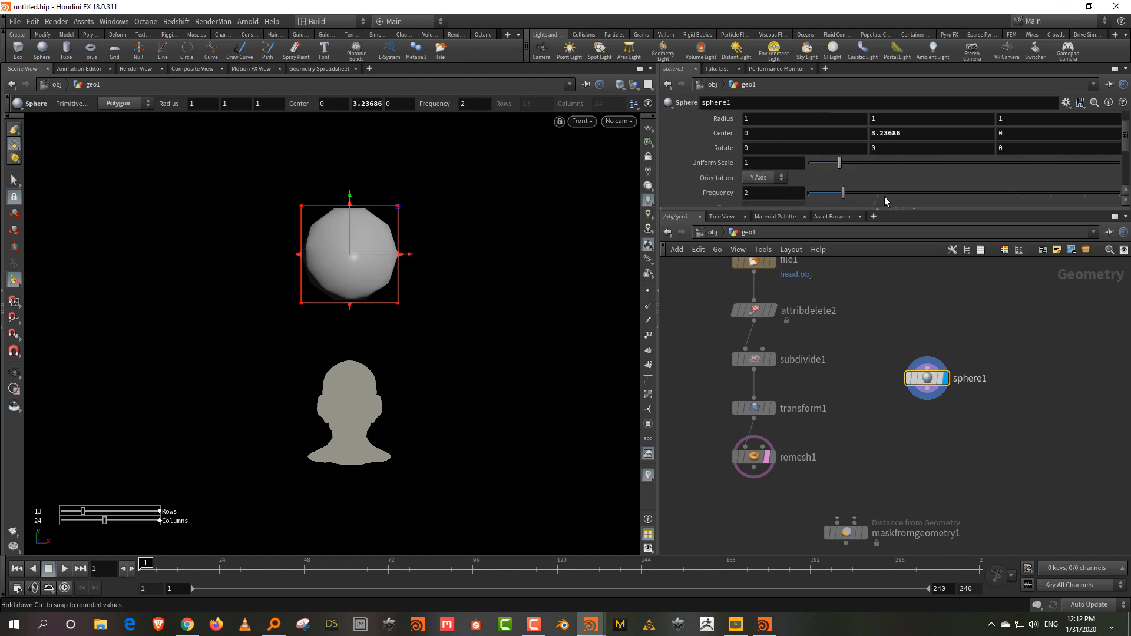
pyautogui.moveTo(842, 193); pyautogui.dragTo(981, 193)
pyautogui.moveTo(839, 163); pyautogui.dragTo(824, 163)
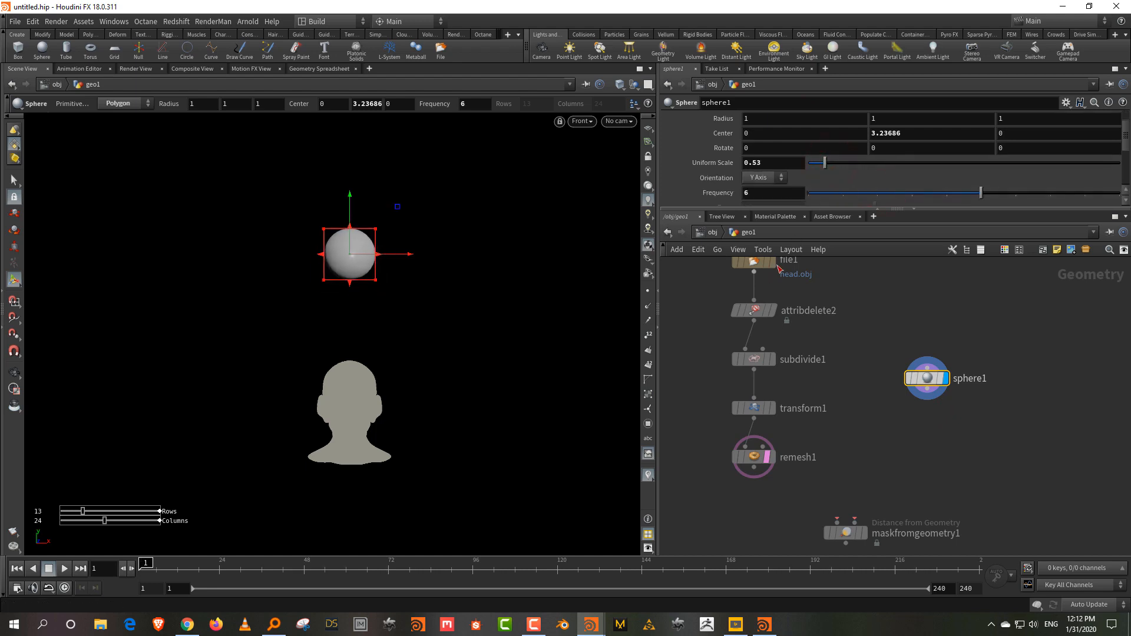
# Step: Keyframe the sphere's uniform scale at 0.53 on frame 1 and 4.6 on frame 100, and return to frame 1
pyautogui.keyDown('alt'); pyautogui.click(778, 163); pyautogui.keyUp('alt')
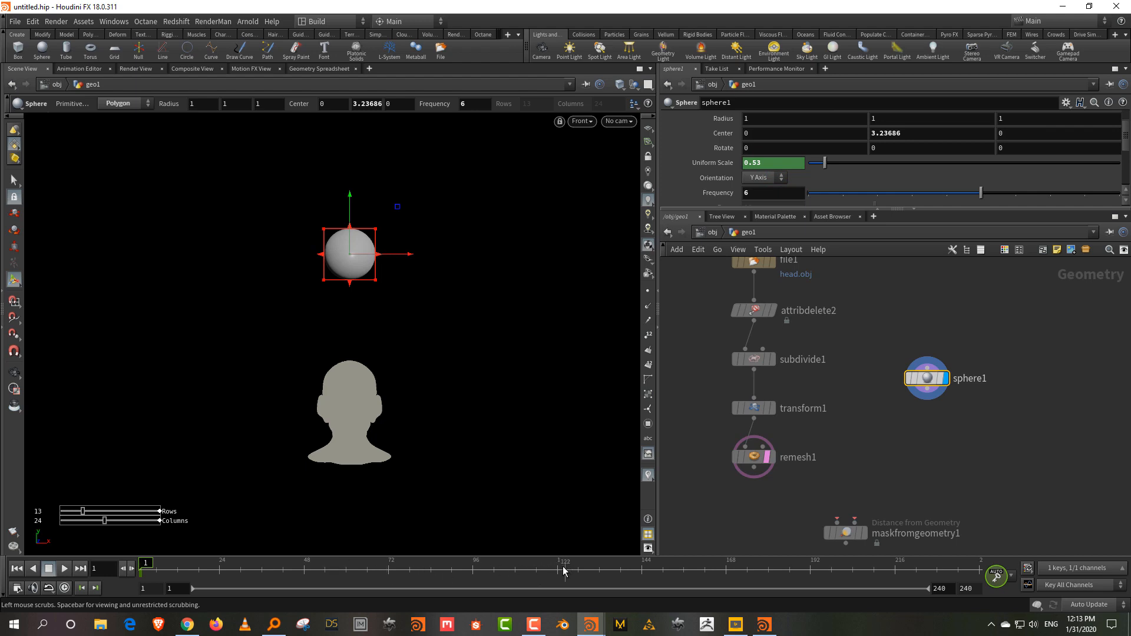
pyautogui.moveTo(539, 570); pyautogui.dragTo(486, 569)
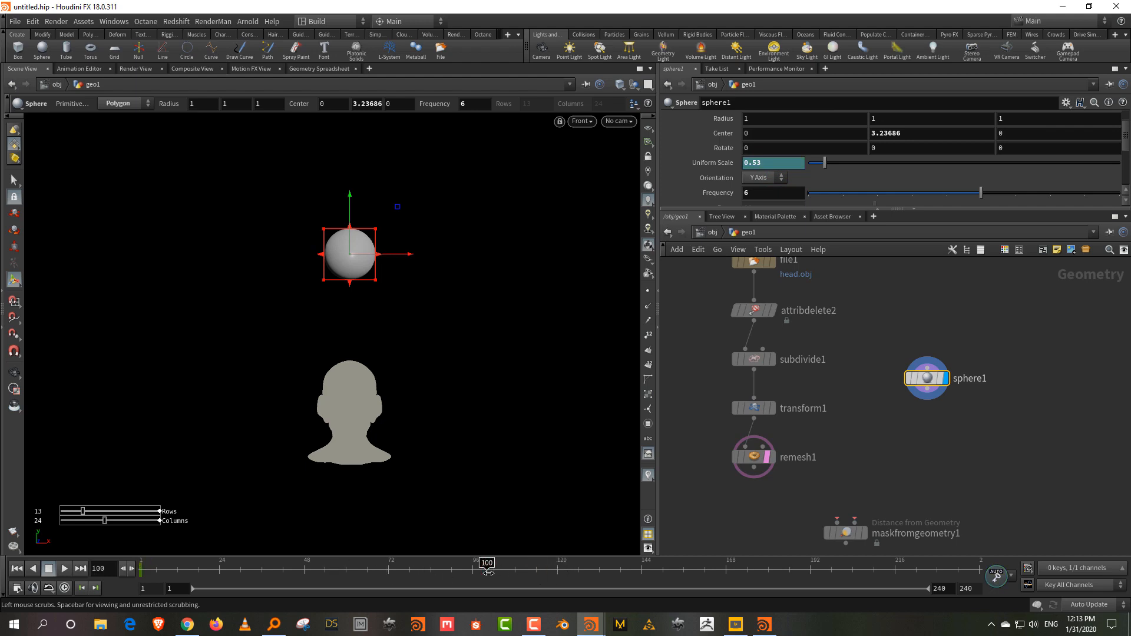
pyautogui.moveTo(826, 162); pyautogui.dragTo(952, 154)
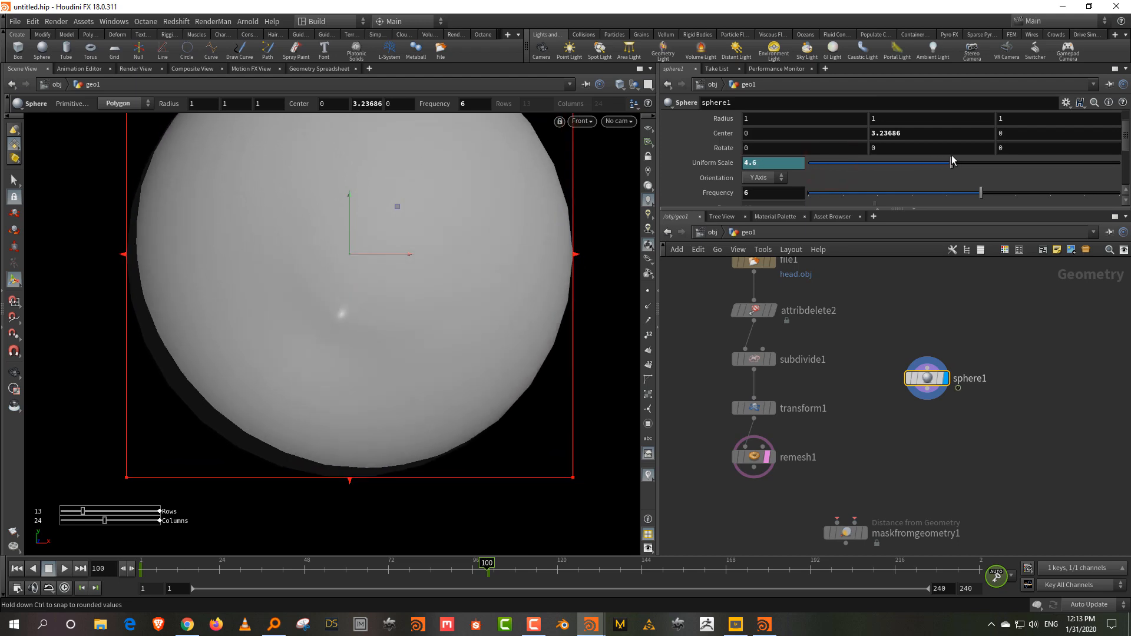
pyautogui.moveTo(493, 569); pyautogui.dragTo(120, 545)
# Step: Wire remesh1 into the first input of maskfromgeometry1 and sphere1 into its reference input, and display the mask node
pyautogui.moveTo(784, 500); pyautogui.dragTo(788, 445, button='middle')
pyautogui.scroll(2, 780, 439)
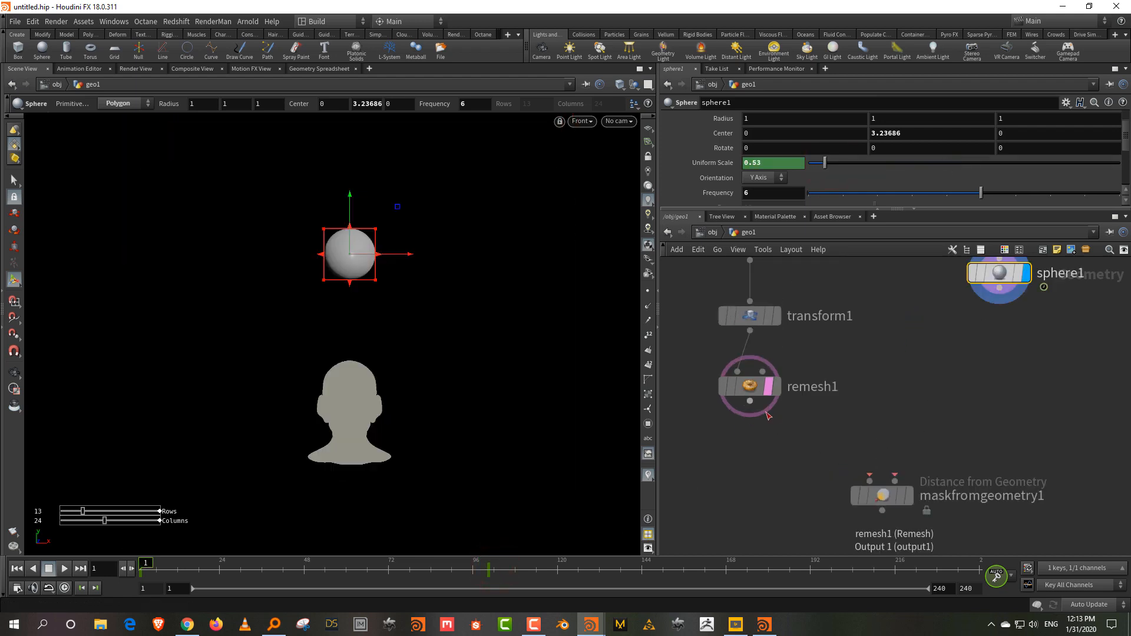
pyautogui.click(761, 407)
pyautogui.click(863, 478)
pyautogui.click(1000, 290)
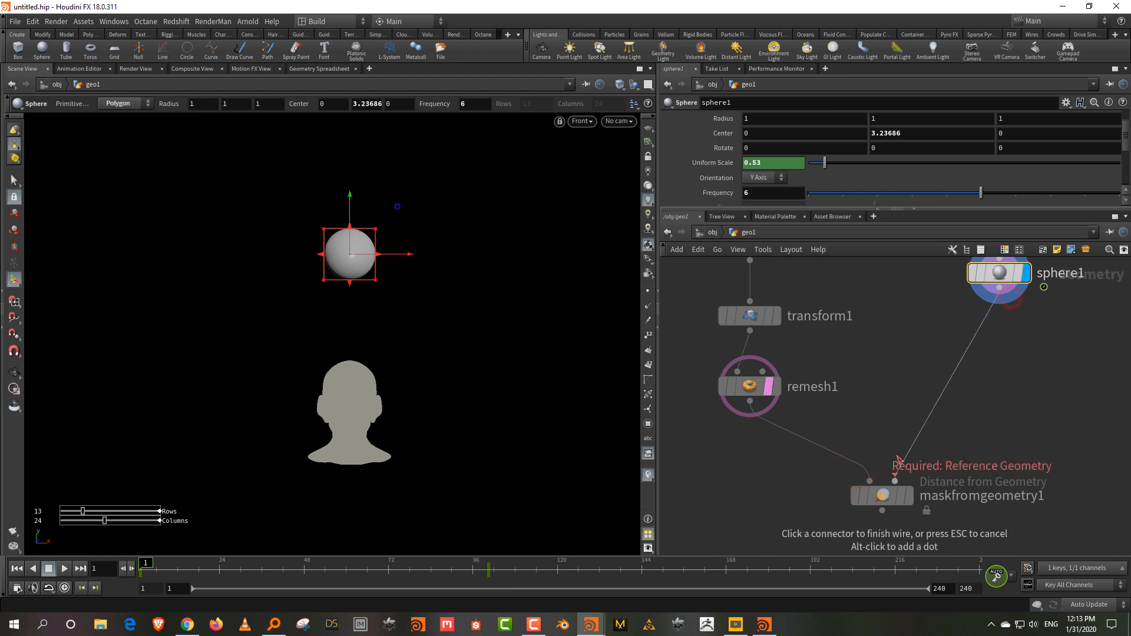
pyautogui.click(894, 479)
pyautogui.click(907, 497)
pyautogui.click(874, 495)
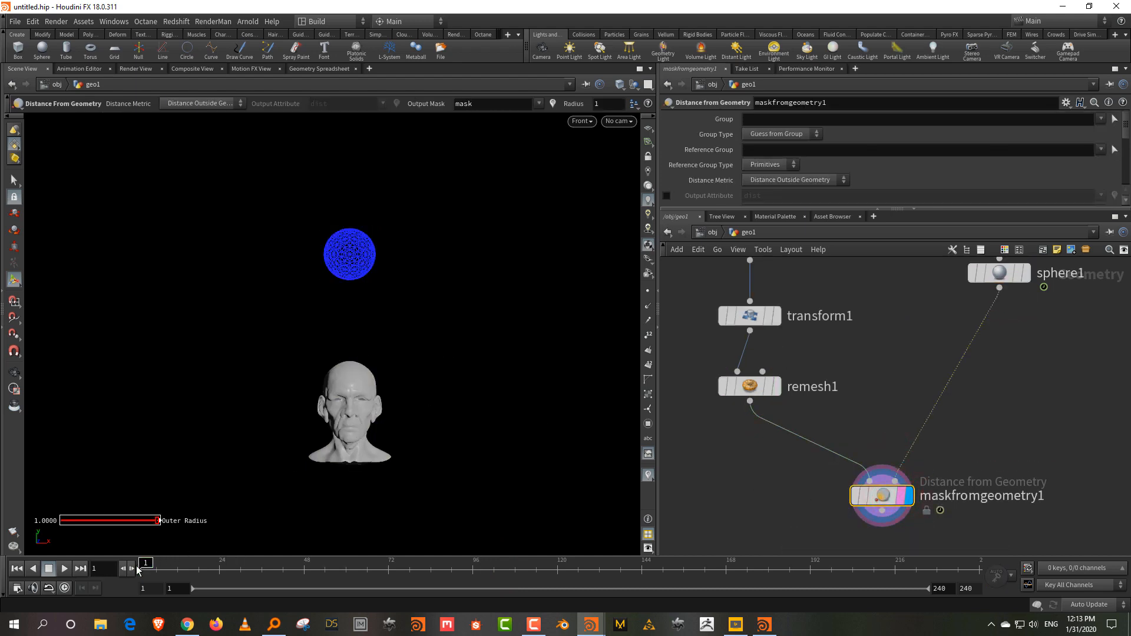
# Step: Preview the mask over the timeline and raise the sphere's uniform scale key on frame 1 to 1.25
pyautogui.moveTo(137, 568); pyautogui.dragTo(291, 570)
pyautogui.moveTo(310, 570); pyautogui.dragTo(145, 570)
pyautogui.click(999, 273)
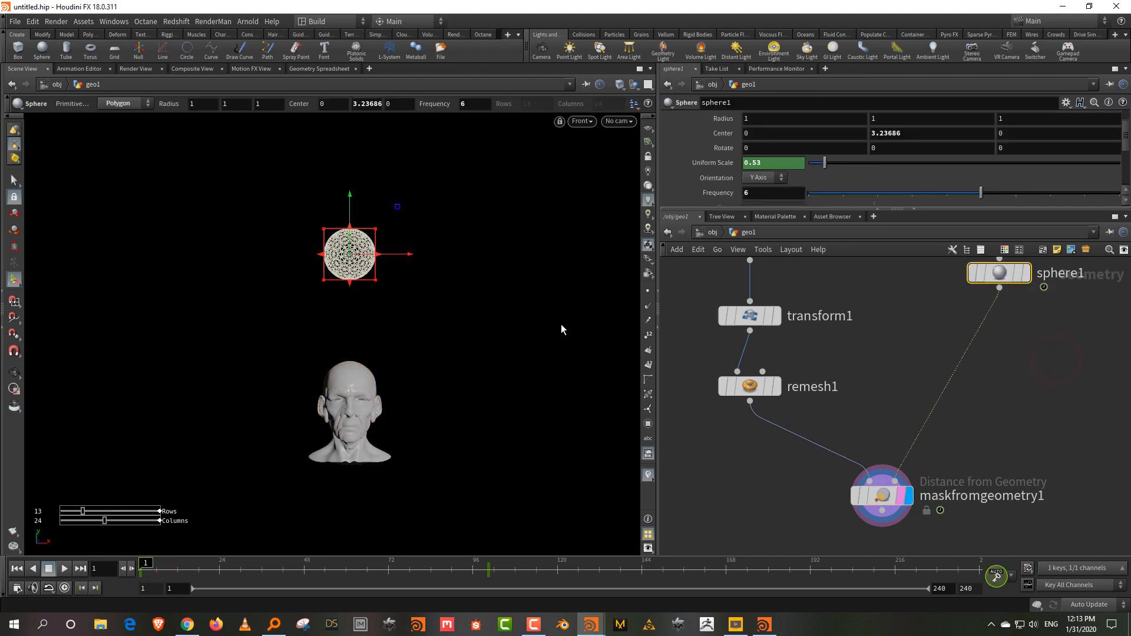
pyautogui.moveTo(824, 163); pyautogui.dragTo(861, 166)
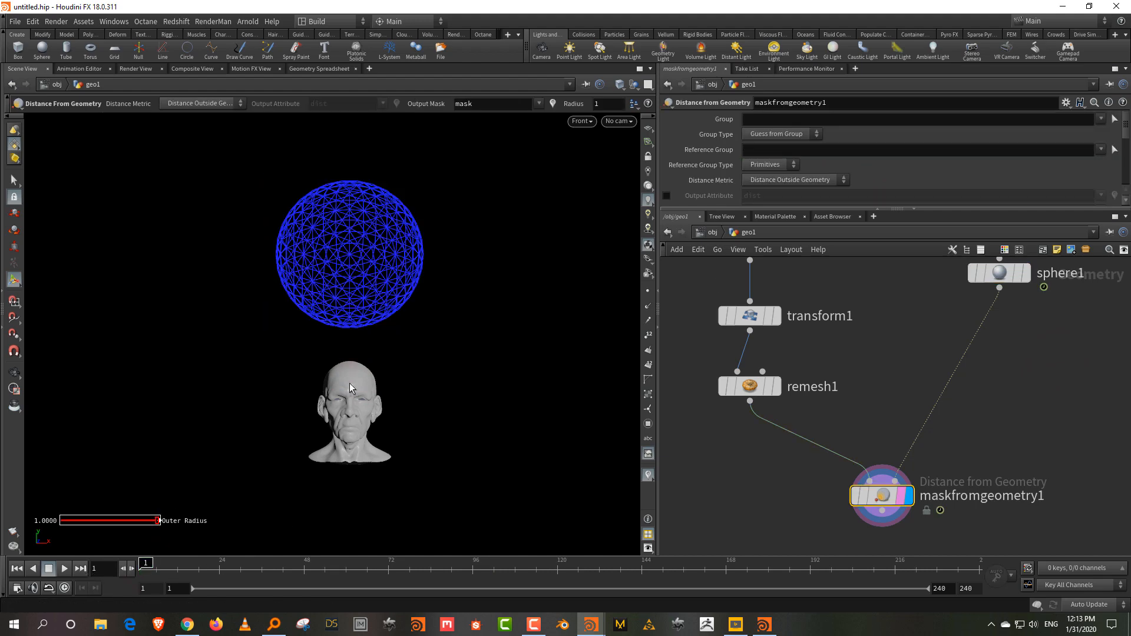
pyautogui.scroll(5, 349, 383)
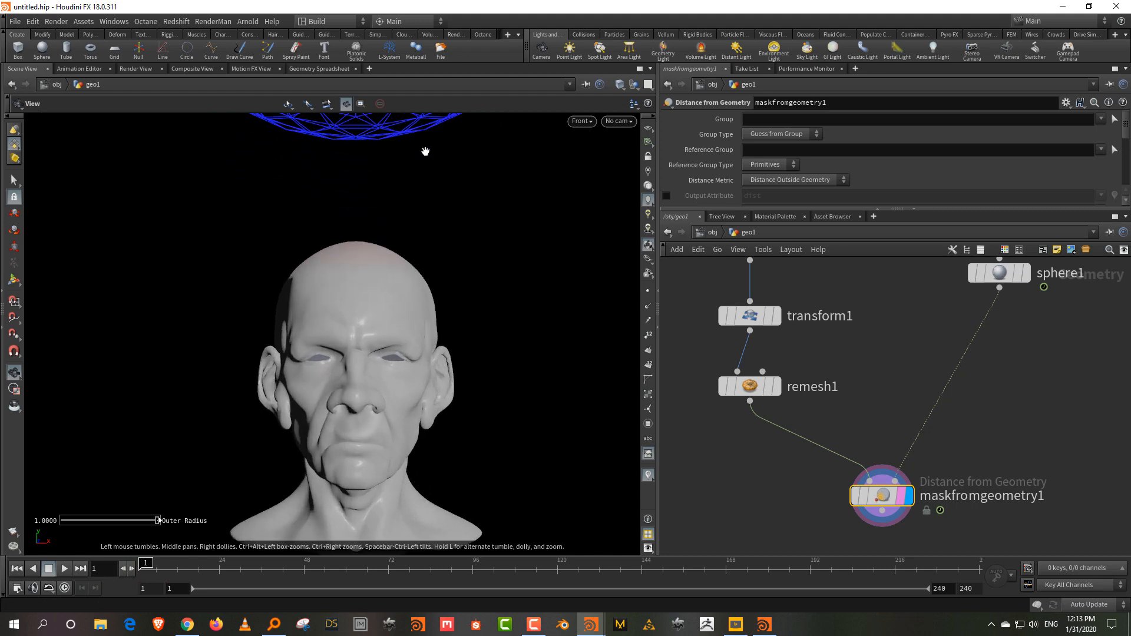
pyautogui.moveTo(1071, 364); pyautogui.dragTo(955, 261)
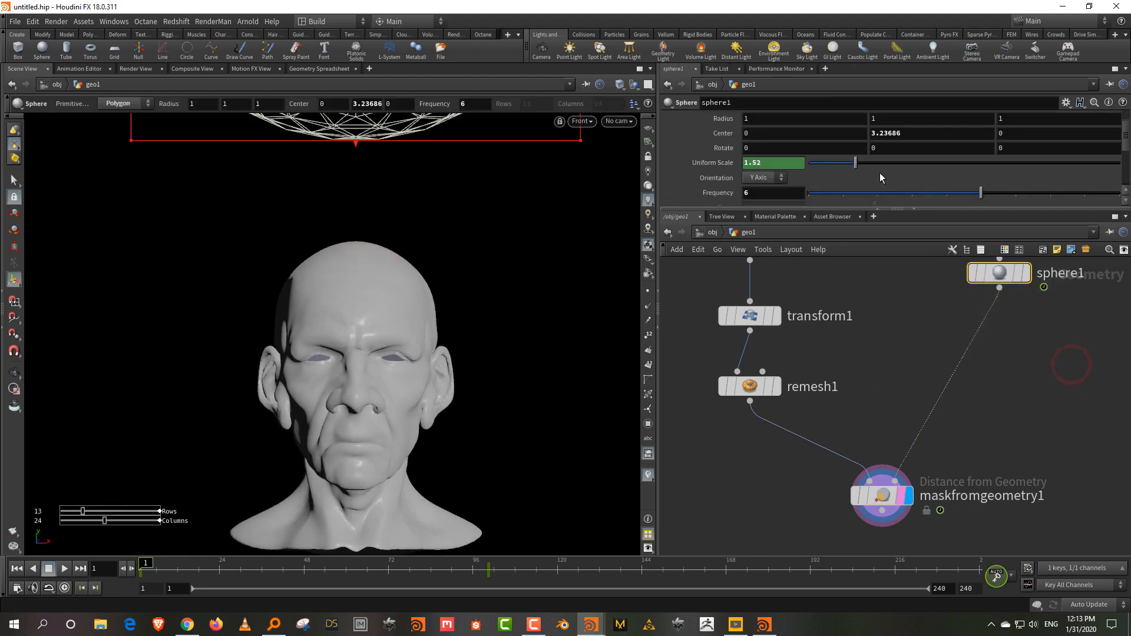
pyautogui.click(1024, 431)
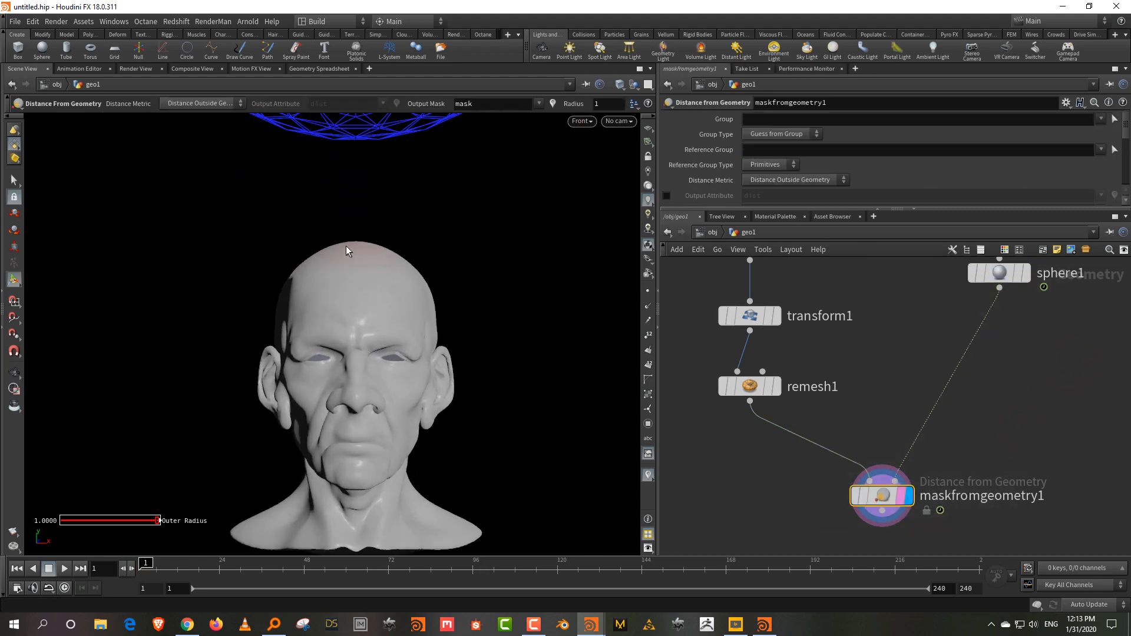
pyautogui.click(999, 273)
pyautogui.moveTo(824, 169); pyautogui.dragTo(848, 166)
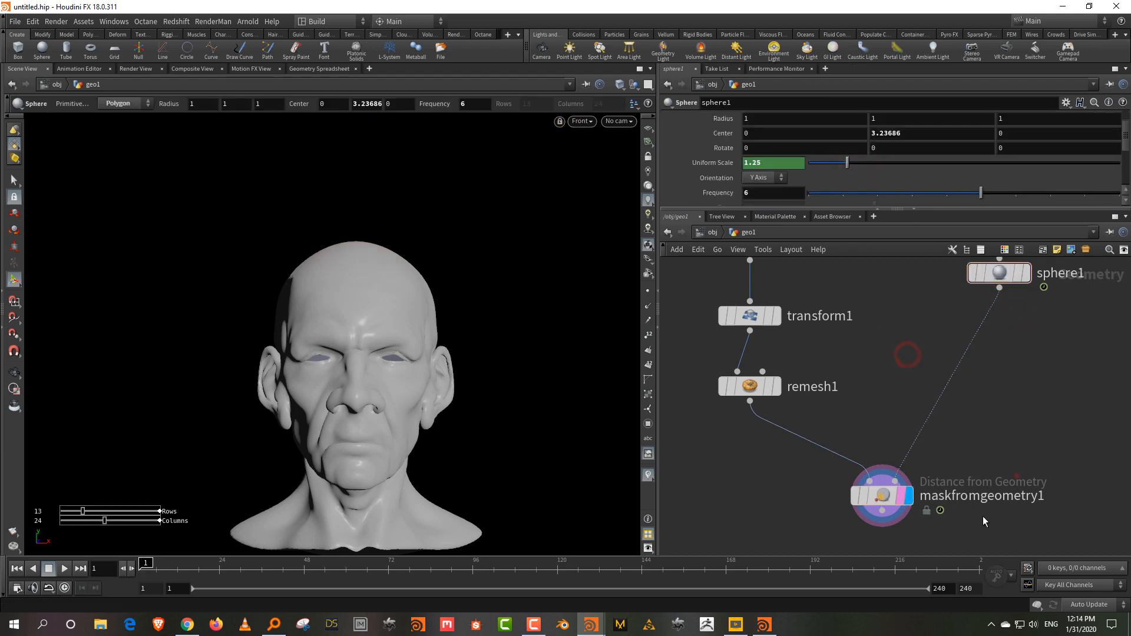
pyautogui.click(1017, 476)
# Step: Scrub through the mask animation, switch to the perspective view, and inspect the masked head at frame 48
pyautogui.moveTo(178, 564)
pyautogui.mouseDown()
pyautogui.moveTo(400, 578)
pyautogui.moveTo(309, 584)
pyautogui.moveTo(498, 583)
pyautogui.mouseUp()
pyautogui.hotkey('ctrl', 'Up')
pyautogui.hotkey('space', '1')
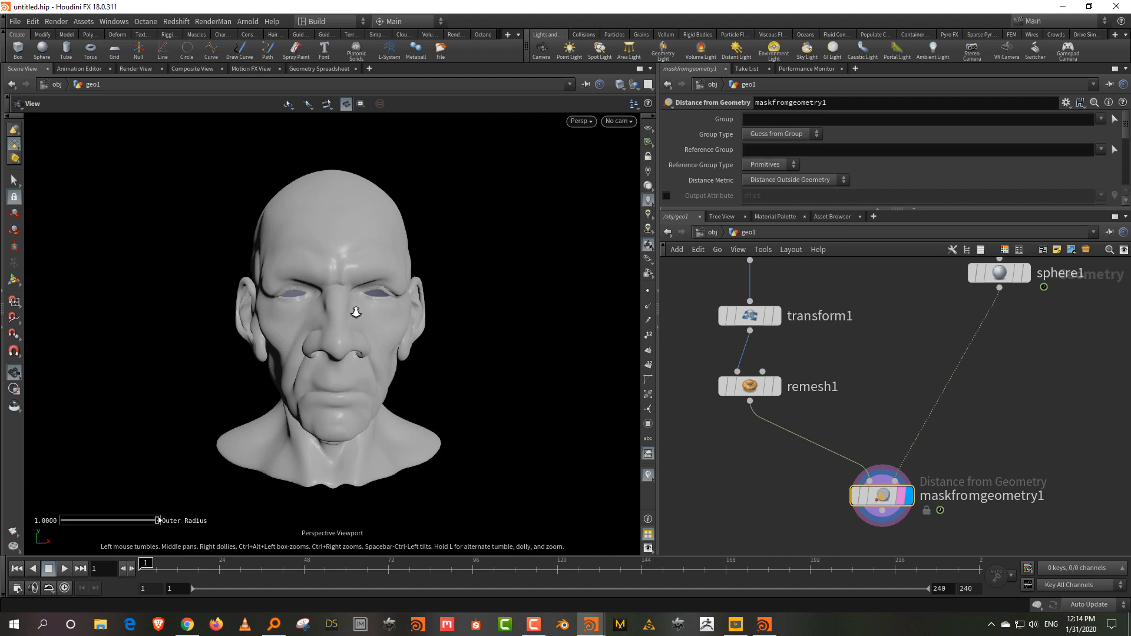
pyautogui.moveTo(355, 313); pyautogui.dragTo(352, 334, button='right')
pyautogui.moveTo(352, 335); pyautogui.dragTo(346, 377, button='middle')
pyautogui.moveTo(346, 377); pyautogui.dragTo(338, 391, button='right')
pyautogui.moveTo(150, 564); pyautogui.dragTo(304, 564)
pyautogui.moveTo(406, 339); pyautogui.dragTo(367, 327)
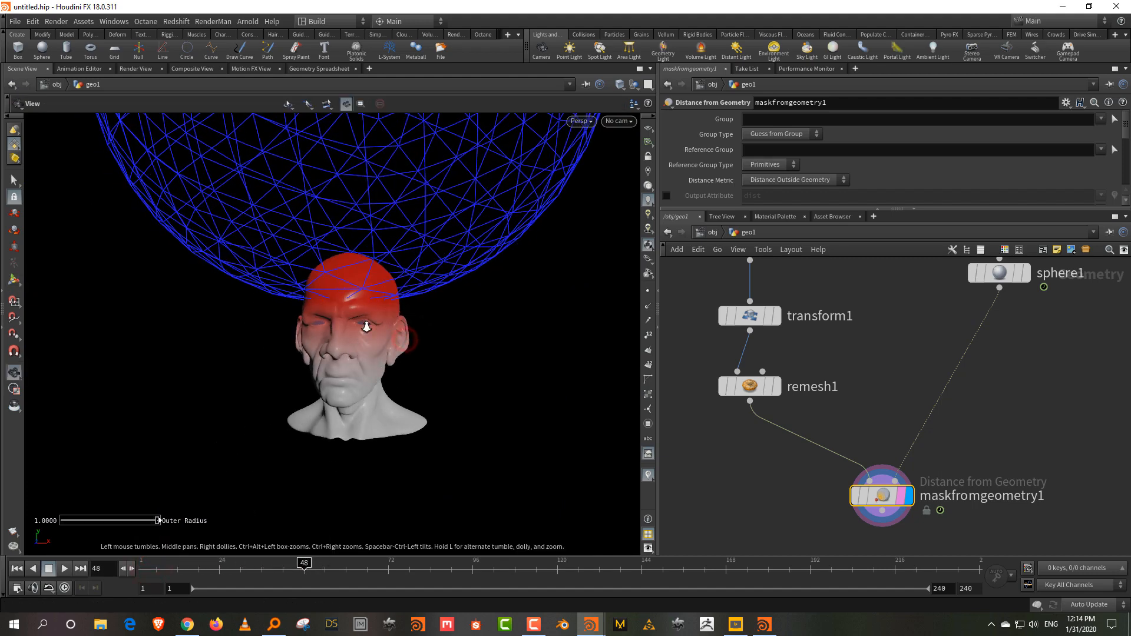
pyautogui.moveTo(367, 327); pyautogui.dragTo(363, 338, button='right')
# Step: Sharpen the mask falloff with extra Remap ramp points: value 0.75 at position 0.366 and a near-zero point shortly after it
pyautogui.click(984, 444)
pyautogui.moveTo(831, 209); pyautogui.dragTo(832, 385)
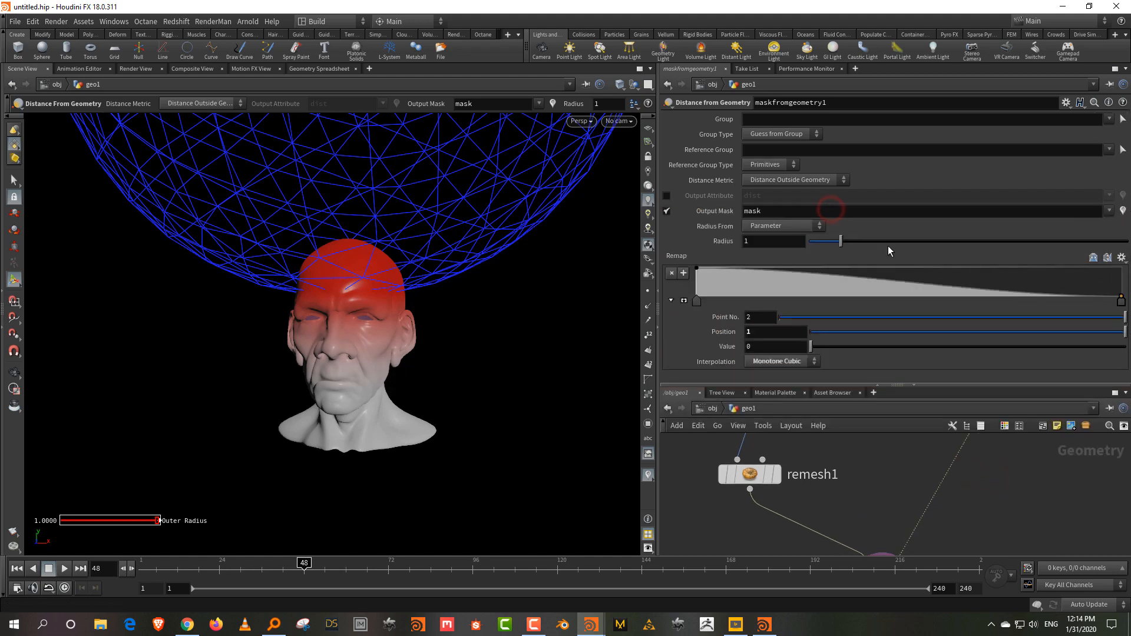
pyautogui.moveTo(864, 278)
pyautogui.mouseDown()
pyautogui.moveTo(851, 275)
pyautogui.moveTo(896, 280)
pyautogui.moveTo(890, 299)
pyautogui.moveTo(899, 293)
pyautogui.mouseUp()
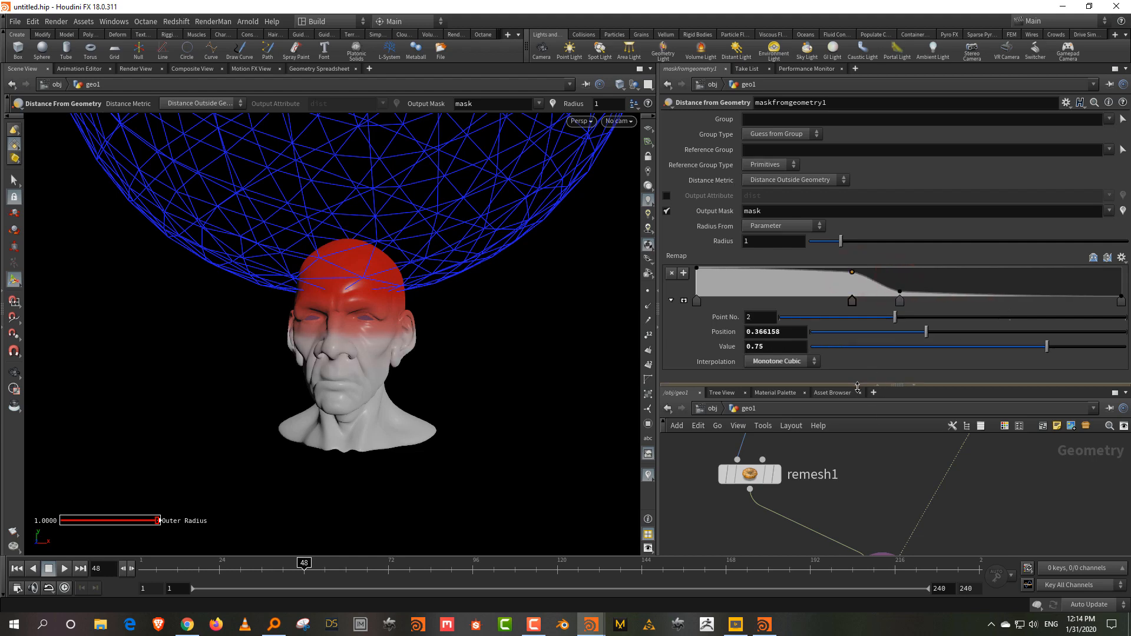
pyautogui.moveTo(859, 385); pyautogui.dragTo(807, 272)
# Step: Add an Attribute VOP node below maskfromgeometry1
pyautogui.moveTo(870, 450); pyautogui.dragTo(871, 350, button='middle')
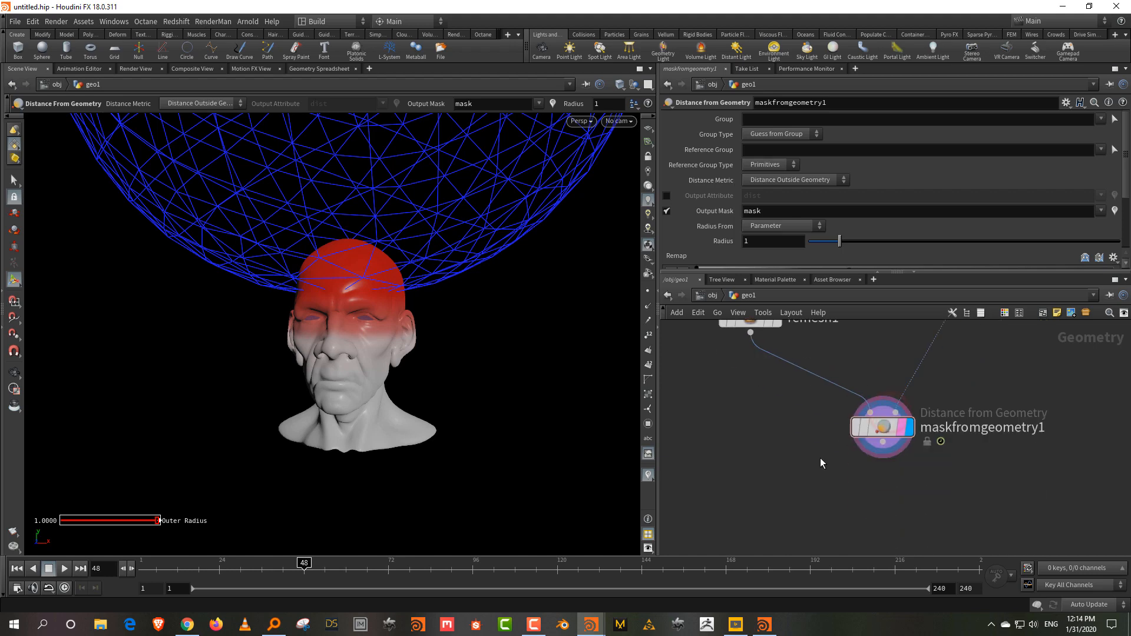
pyautogui.press('Tab')
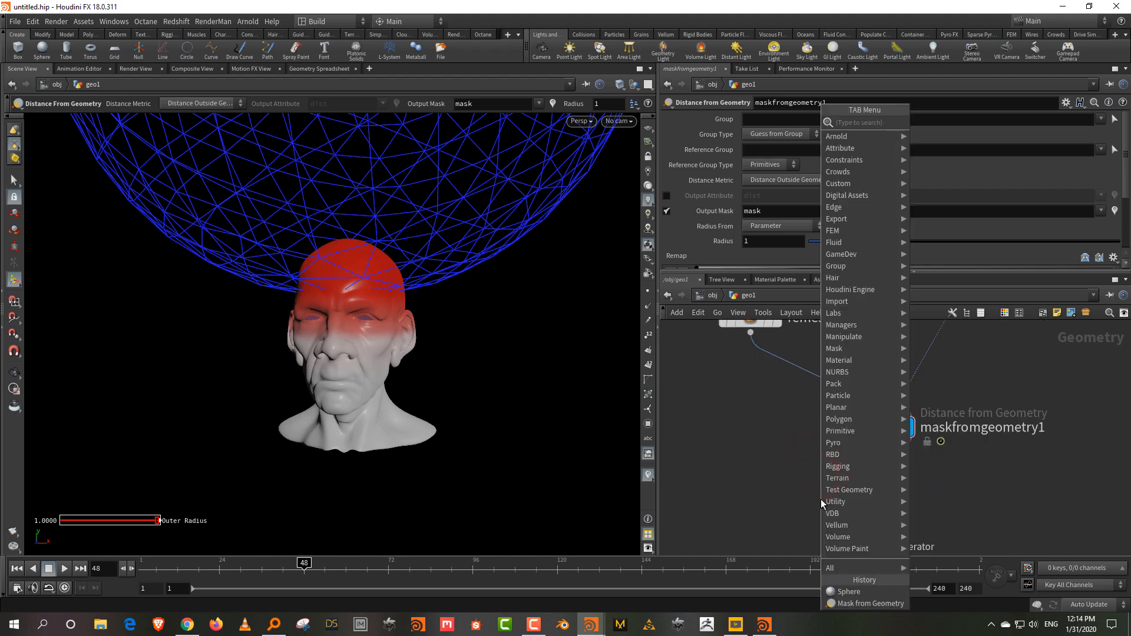
pyautogui.write('w')
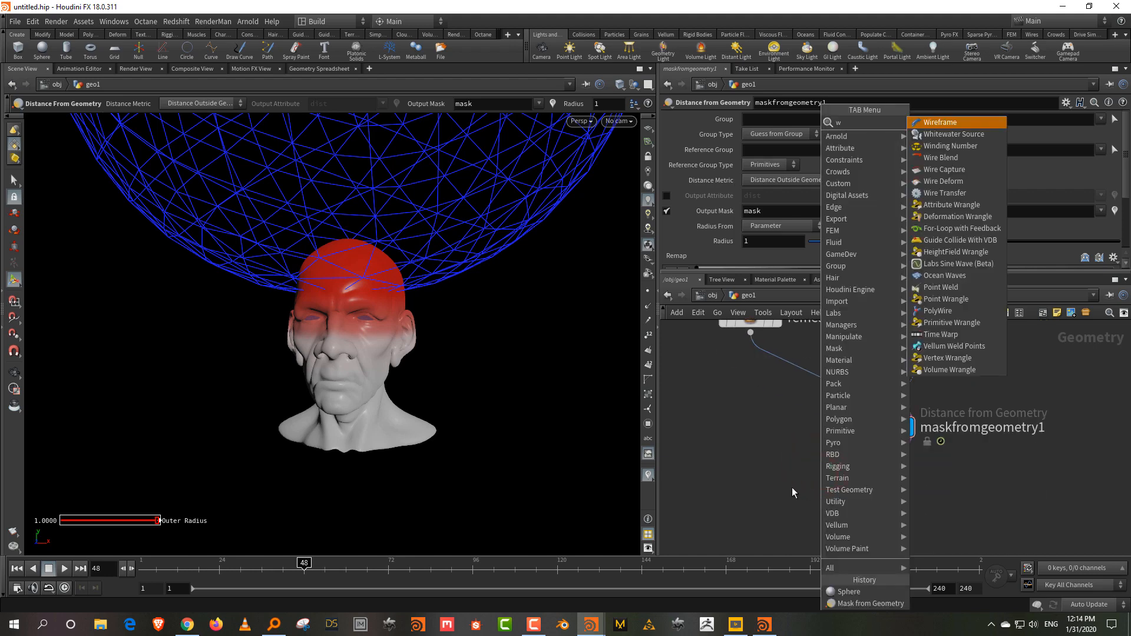
pyautogui.press('Escape')
pyautogui.press('Tab')
pyautogui.write('vop')
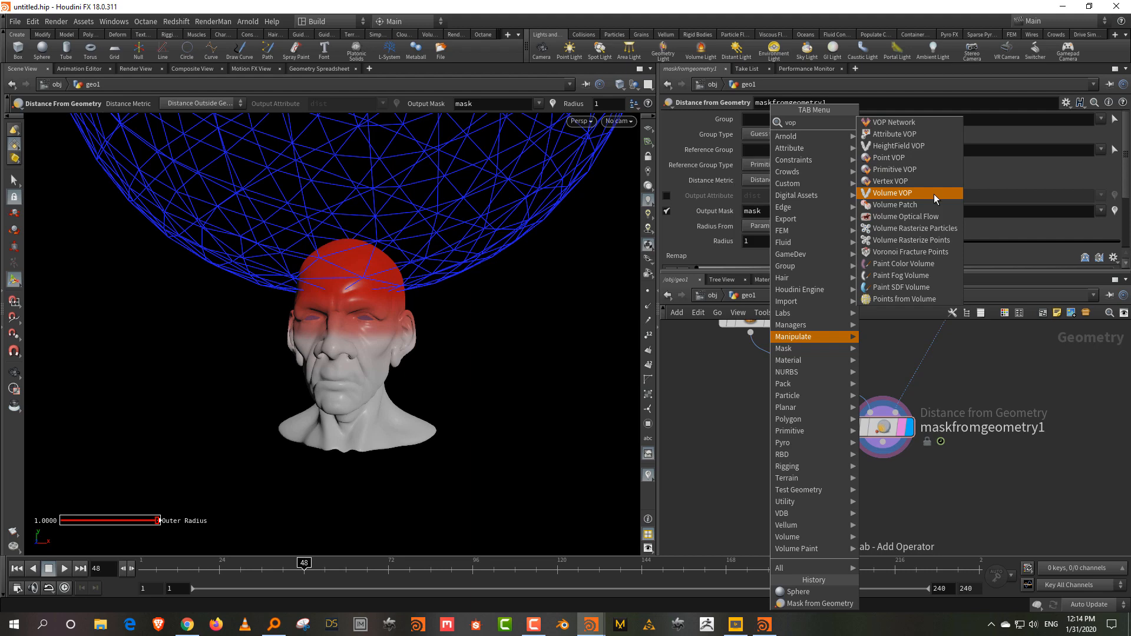
pyautogui.click(925, 137)
pyautogui.click(881, 518)
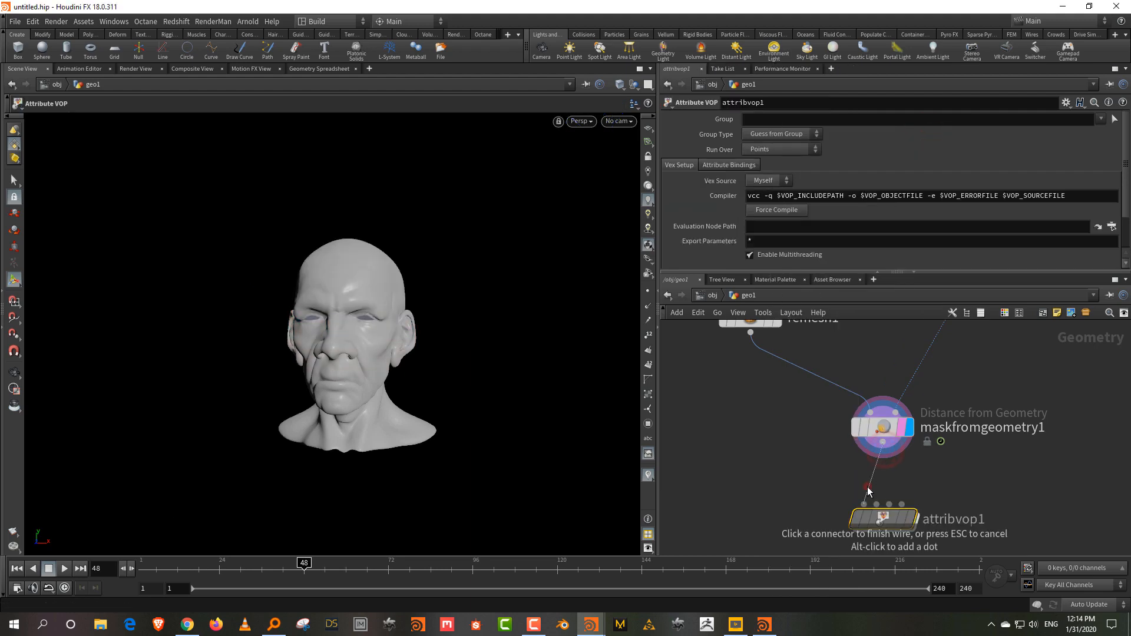
# Step: Connect the Attribute VOP below maskfromgeometry1, display it, and rename it distort_edge
pyautogui.click(907, 520)
pyautogui.click(912, 520)
pyautogui.doubleClick(945, 520)
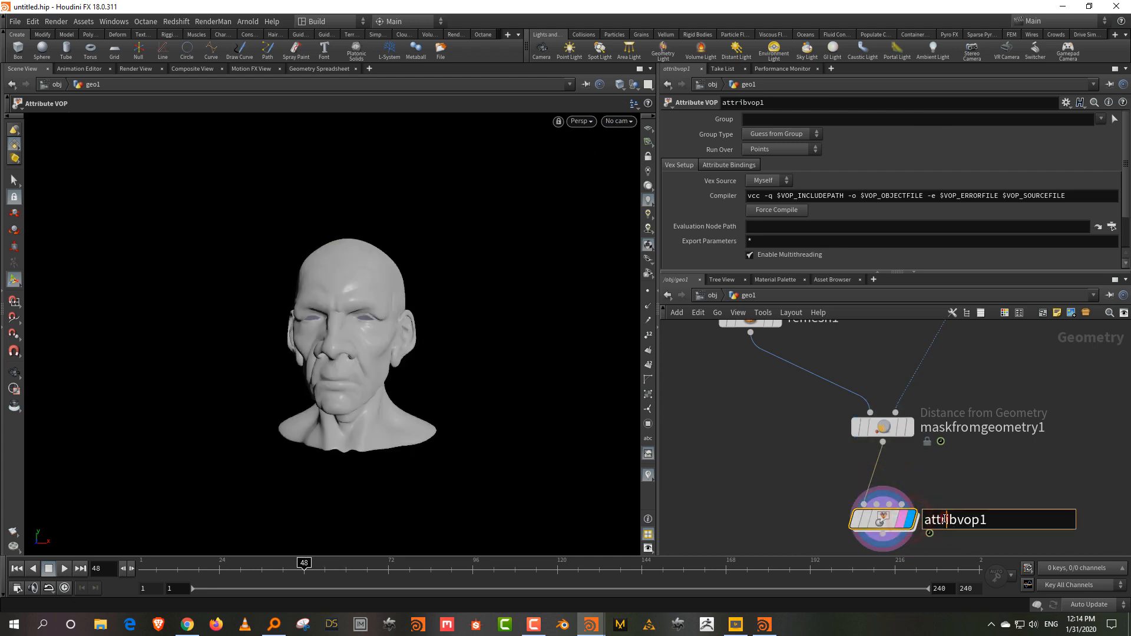
pyautogui.write('distort_edge')
pyautogui.press('Return')
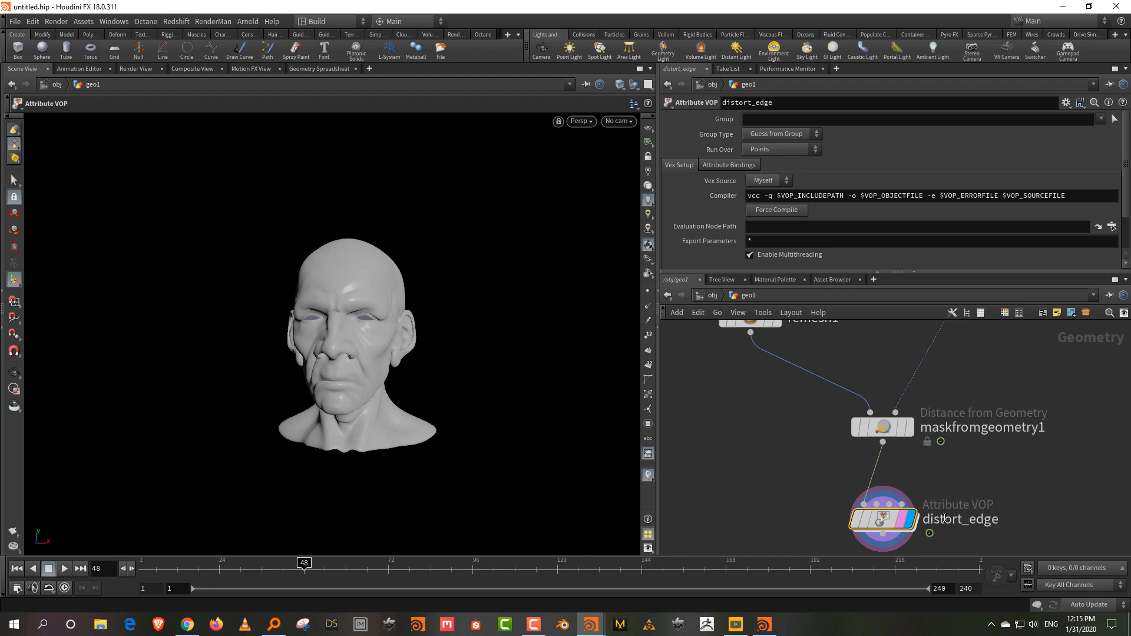
# Step: Go inside distort_edge and add a Bind node between the global parameters and the output node
pyautogui.press('Return')
pyautogui.press('h')
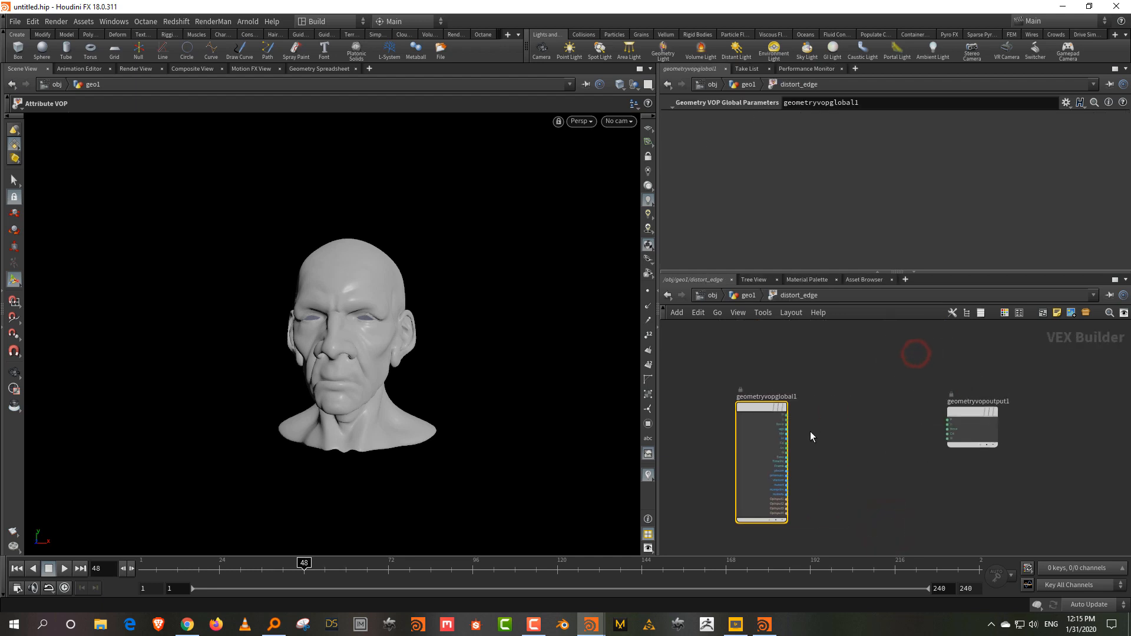
pyautogui.press('Tab')
pyautogui.write('bind')
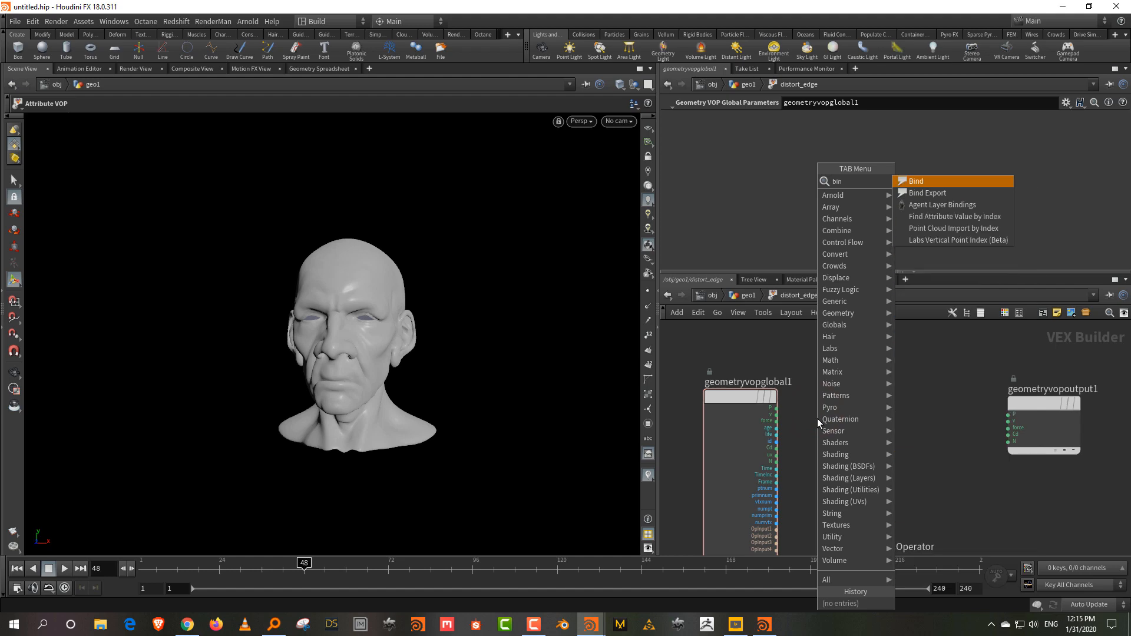
pyautogui.click(935, 179)
pyautogui.click(861, 406)
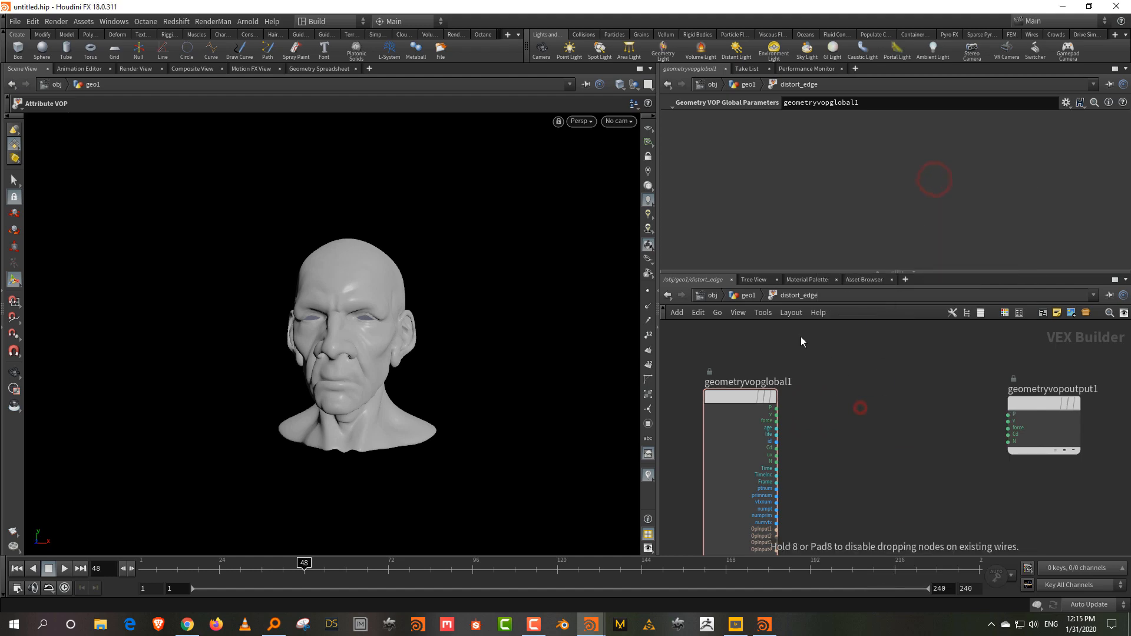
# Step: Check the attribute information on maskfromgeometry1 at the geometry level and return inside distort_edge
pyautogui.click(738, 296)
pyautogui.click(1023, 406)
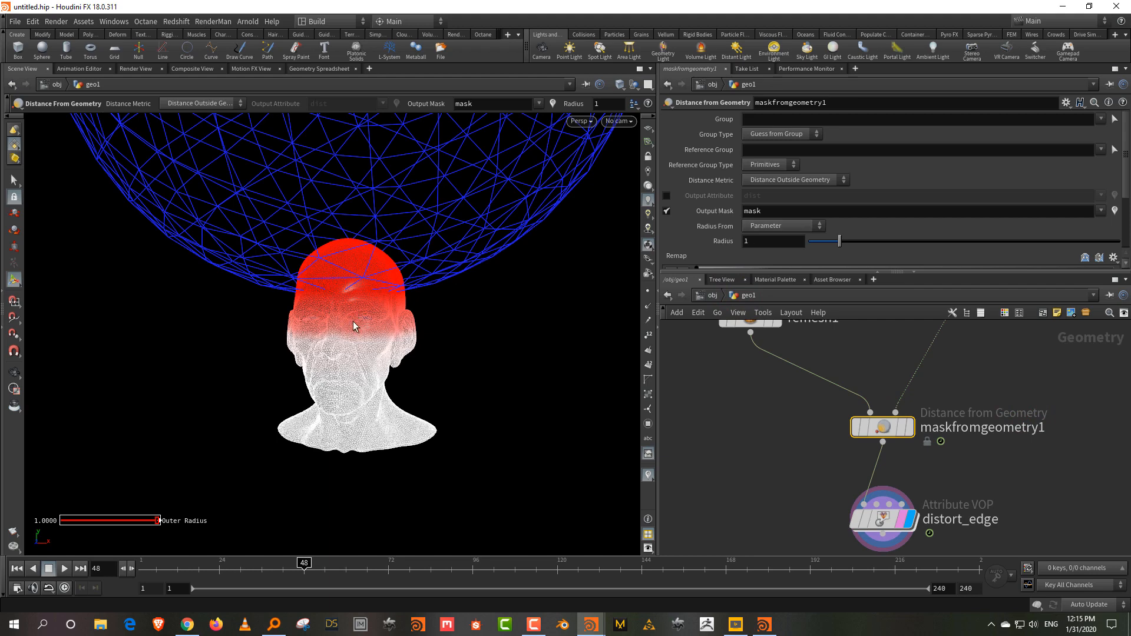
pyautogui.moveTo(882, 427)
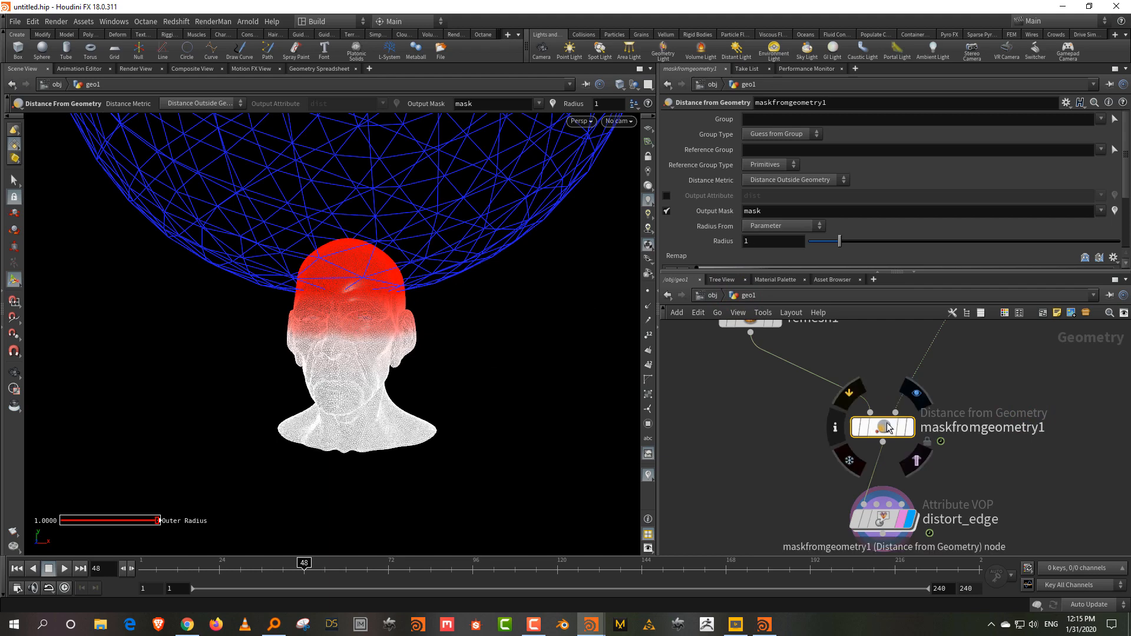
pyautogui.click(835, 427)
pyautogui.doubleClick(881, 518)
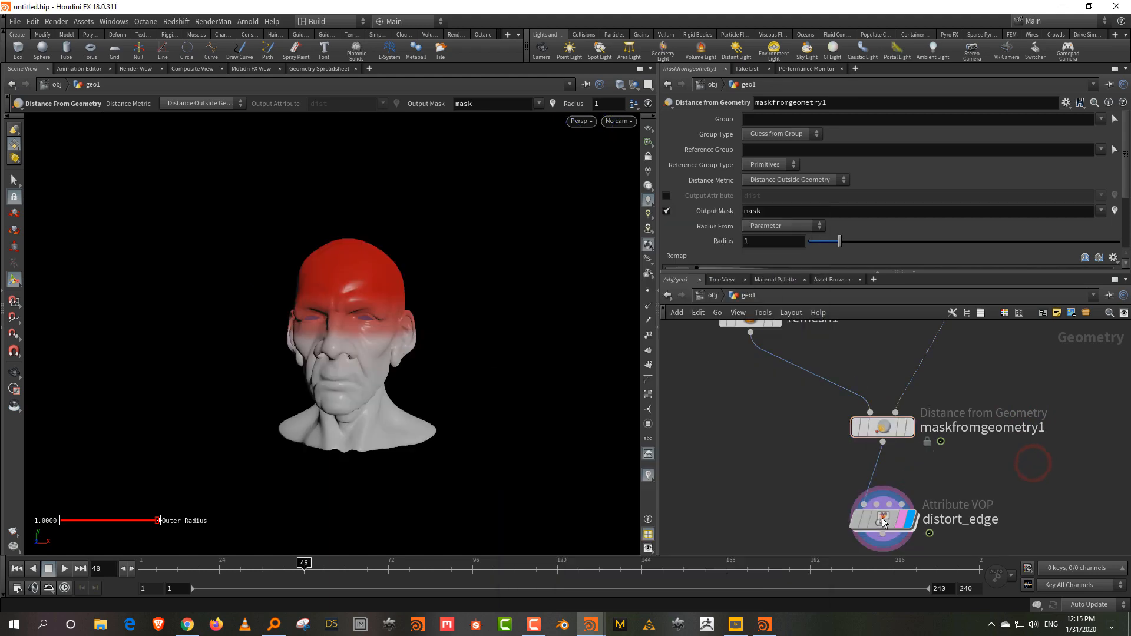
# Step: Name the bound attribute mask, wire its mask output to Cd on the output node, and preview it around frame 49
pyautogui.moveTo(781, 118); pyautogui.dragTo(681, 133)
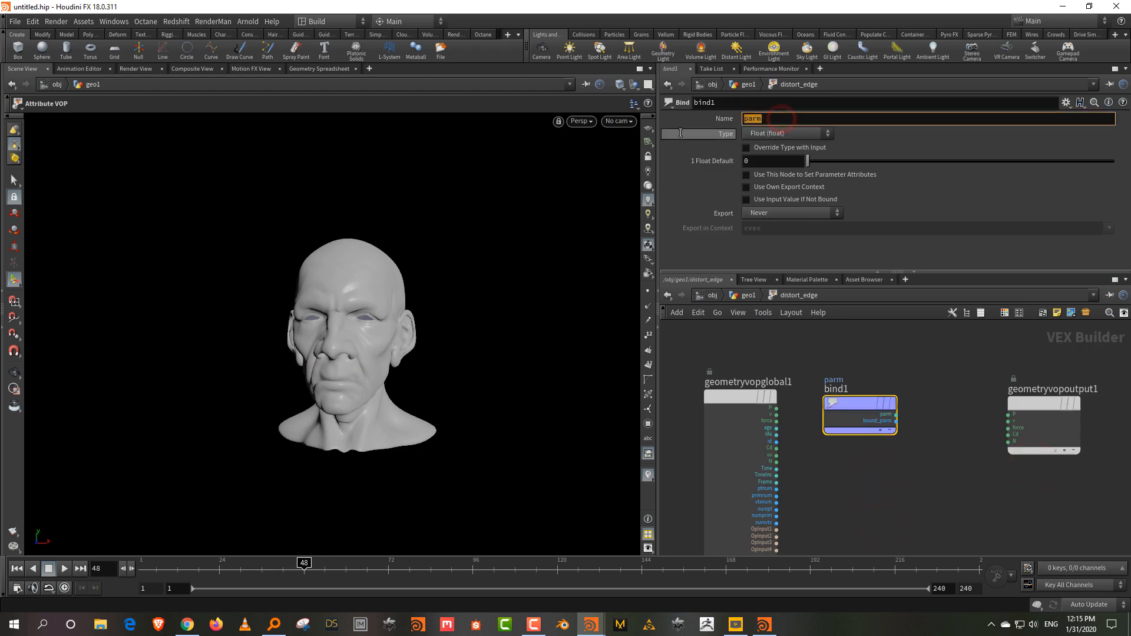
pyautogui.write('mask')
pyautogui.press('Return')
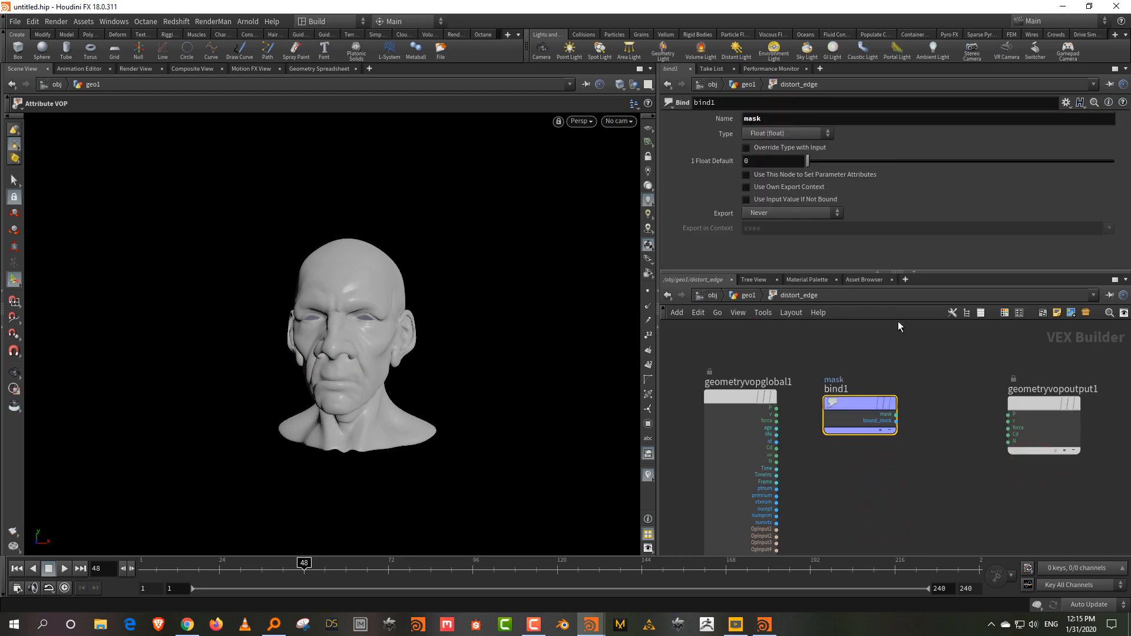
pyautogui.click(896, 414)
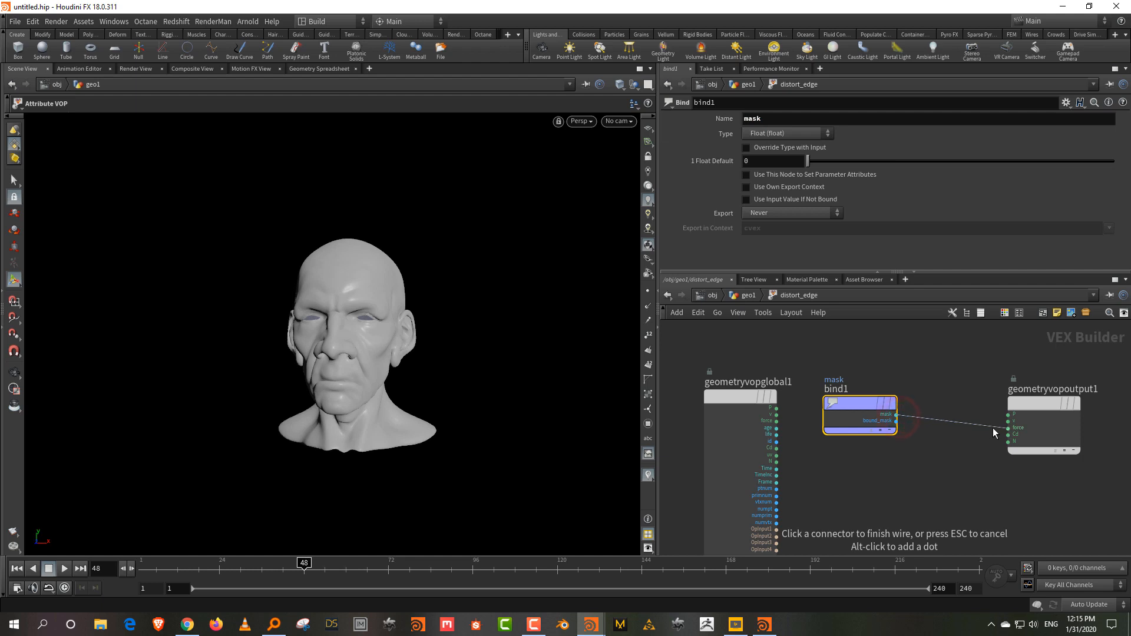
pyautogui.click(994, 435)
pyautogui.moveTo(220, 563)
pyautogui.mouseDown()
pyautogui.moveTo(147, 565)
pyautogui.moveTo(406, 565)
pyautogui.moveTo(243, 573)
pyautogui.moveTo(307, 573)
pyautogui.mouseUp()
# Step: Rearrange the global parameters and Bind nodes to free space before the output node
pyautogui.moveTo(896, 472); pyautogui.dragTo(967, 483, button='middle')
pyautogui.moveTo(822, 409); pyautogui.dragTo(753, 406)
pyautogui.moveTo(916, 418); pyautogui.dragTo(848, 381)
pyautogui.moveTo(937, 453); pyautogui.dragTo(893, 452, button='middle')
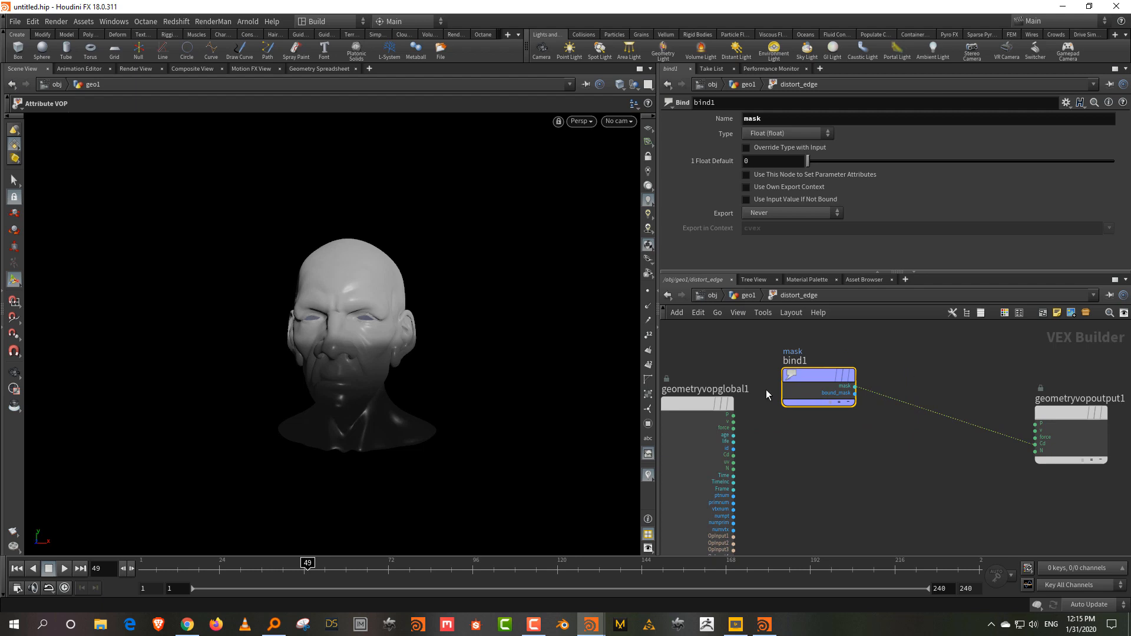
pyautogui.moveTo(794, 377); pyautogui.dragTo(777, 368)
pyautogui.click(819, 450)
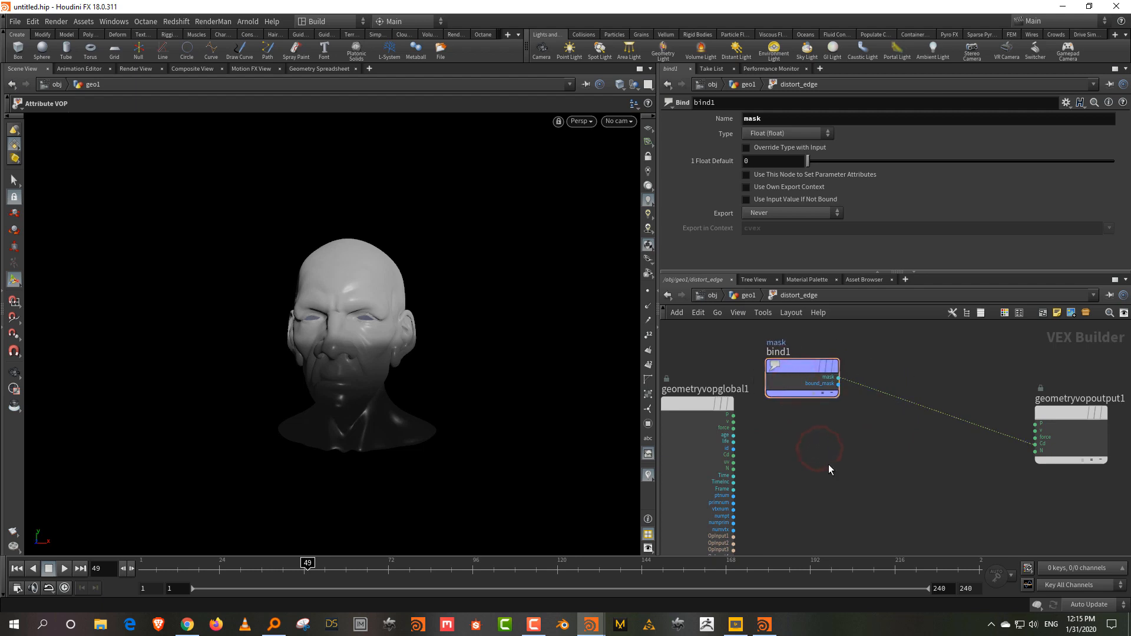
pyautogui.scroll(2, 856, 457)
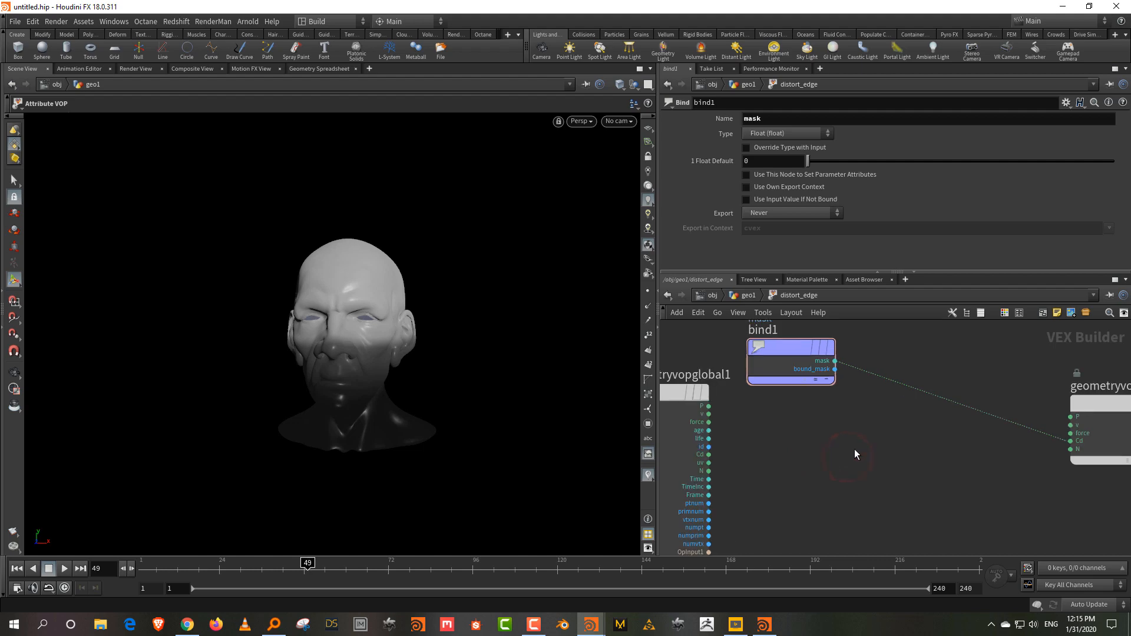
pyautogui.press('Tab')
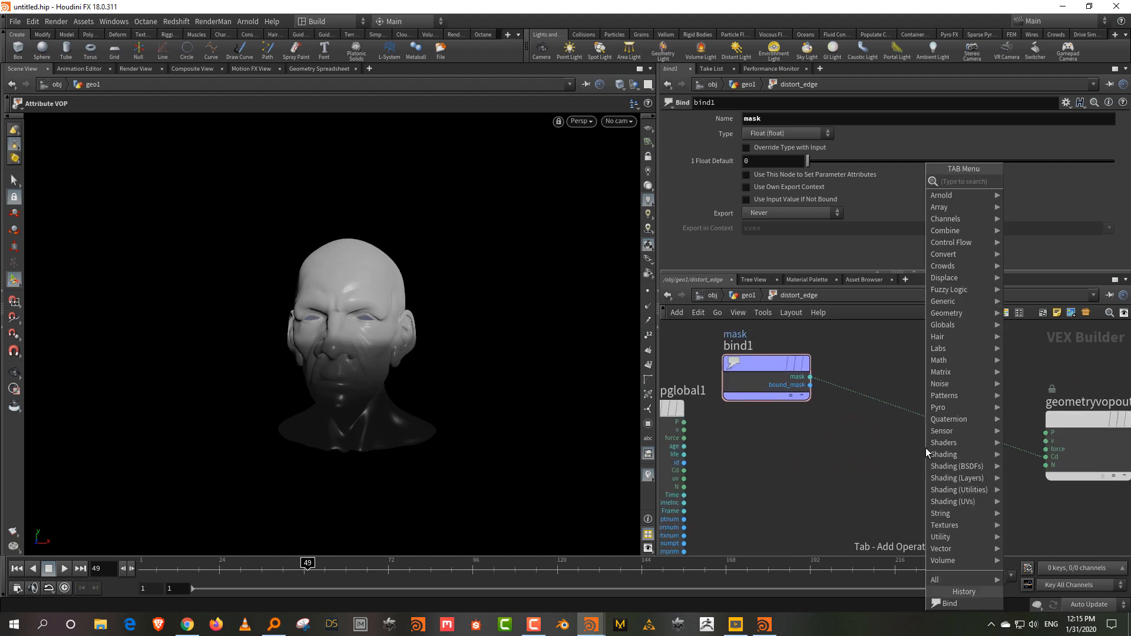
pyautogui.write('vect')
pyautogui.click(1049, 193)
pyautogui.click(931, 487)
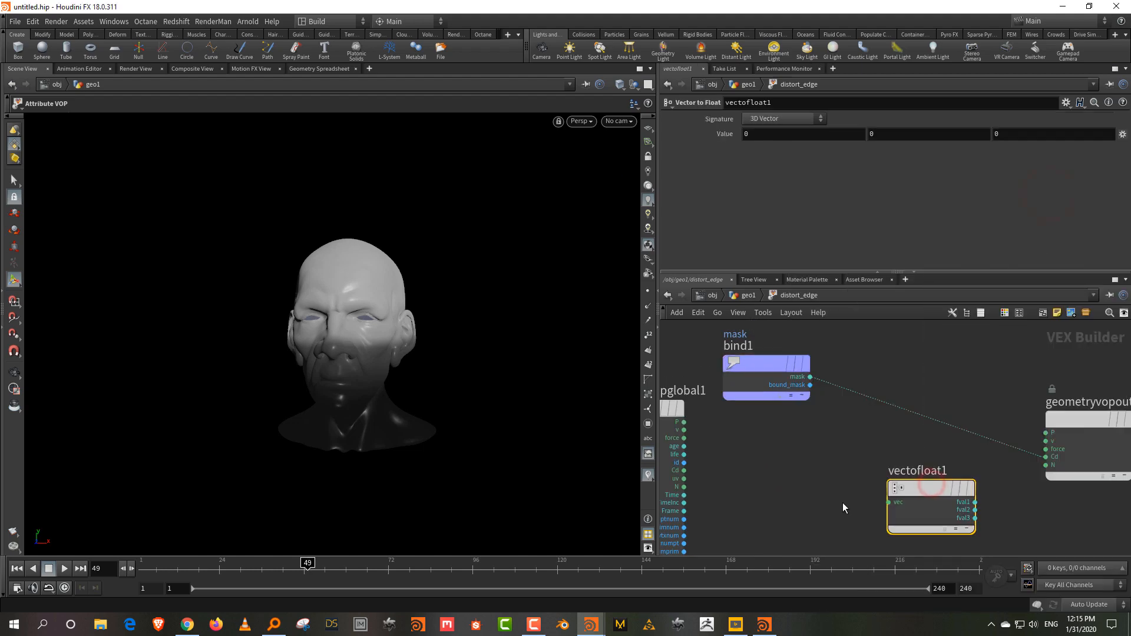
pyautogui.moveTo(845, 495); pyautogui.dragTo(945, 543)
pyautogui.press('Delete')
# Step: Insert a Float to Vector node, wiring mask into fval1 and vec into Cd, and preview the red mask up to frame 54
pyautogui.press('Tab')
pyautogui.write('flo')
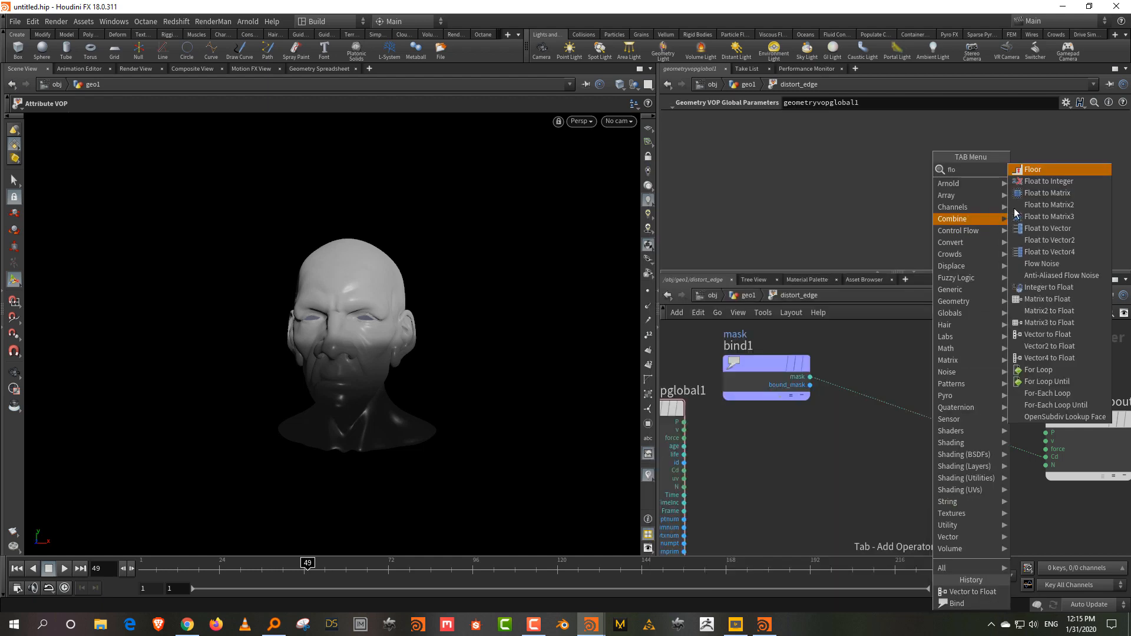
pyautogui.click(1047, 228)
pyautogui.click(921, 495)
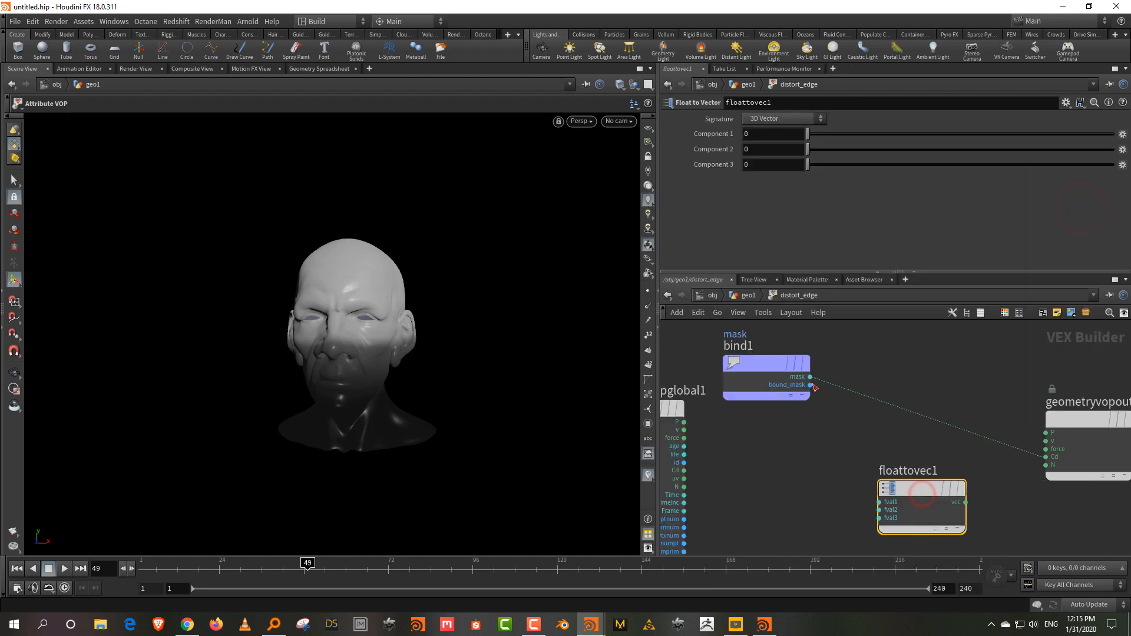
pyautogui.click(810, 385)
pyautogui.click(865, 479)
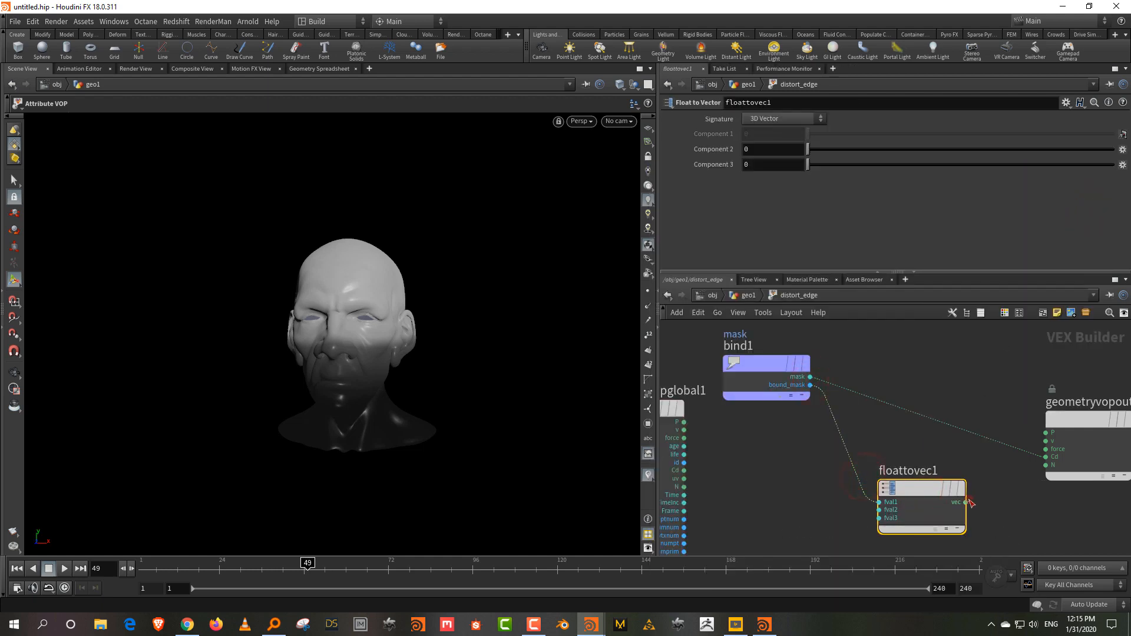
pyautogui.click(966, 502)
pyautogui.click(1043, 457)
pyautogui.moveTo(464, 569); pyautogui.dragTo(325, 572)
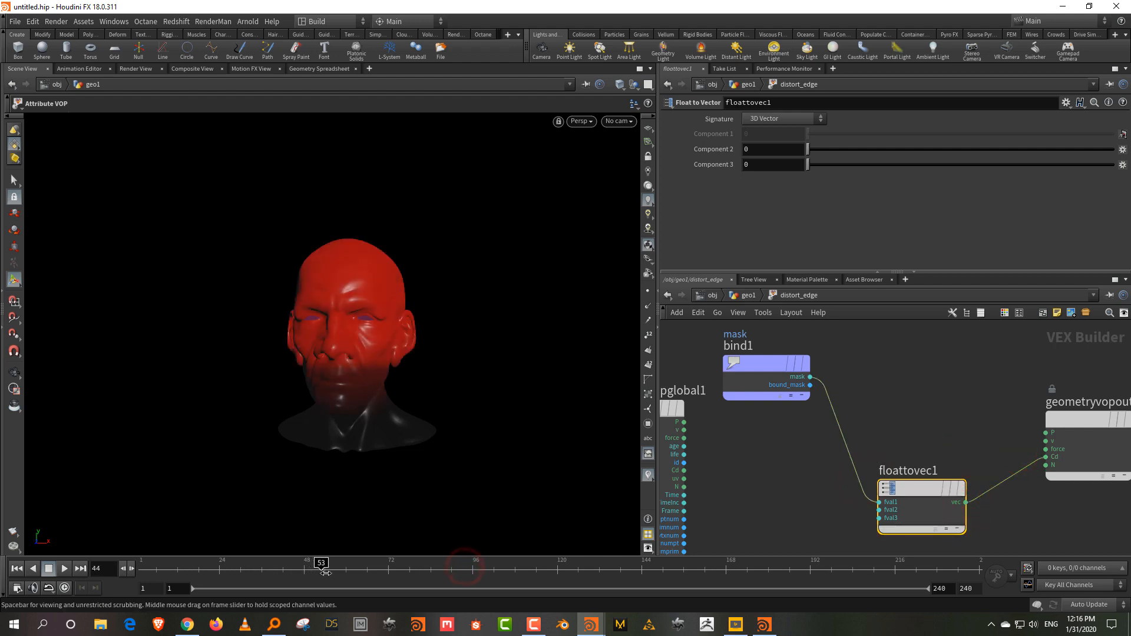
# Step: Spread out the VOP network, moving Float to Vector and the output node away from Bind and lowering the global parameters node
pyautogui.moveTo(919, 487); pyautogui.dragTo(956, 435)
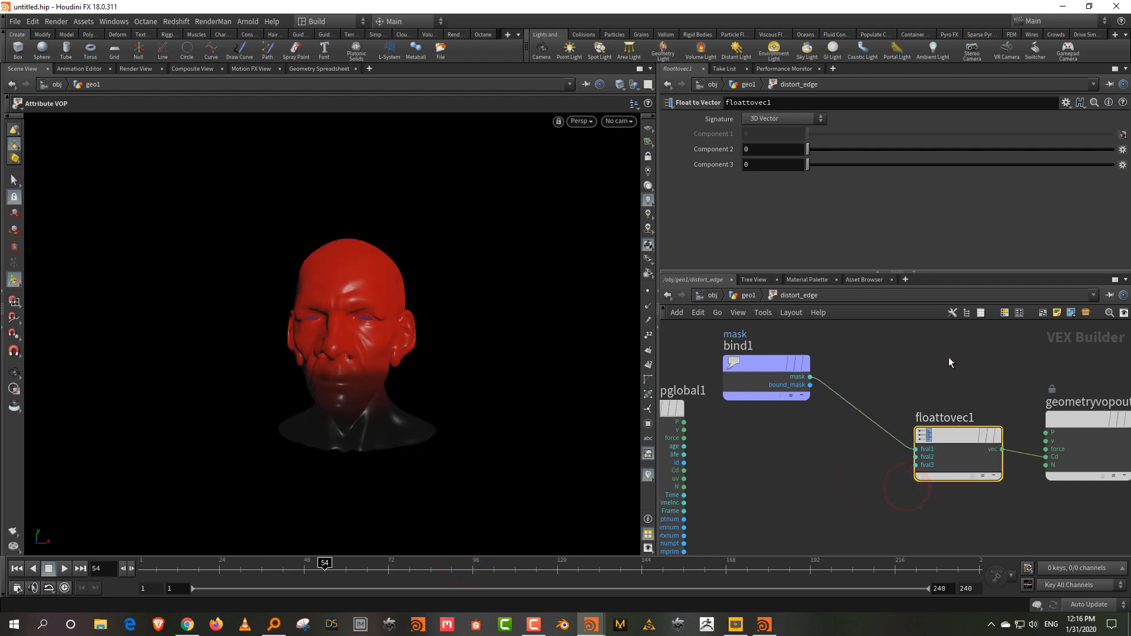
pyautogui.moveTo(948, 358); pyautogui.dragTo(1096, 543)
pyautogui.moveTo(941, 440); pyautogui.dragTo(1054, 434)
pyautogui.moveTo(888, 437); pyautogui.dragTo(989, 415, button='middle')
pyautogui.moveTo(868, 440); pyautogui.dragTo(807, 478)
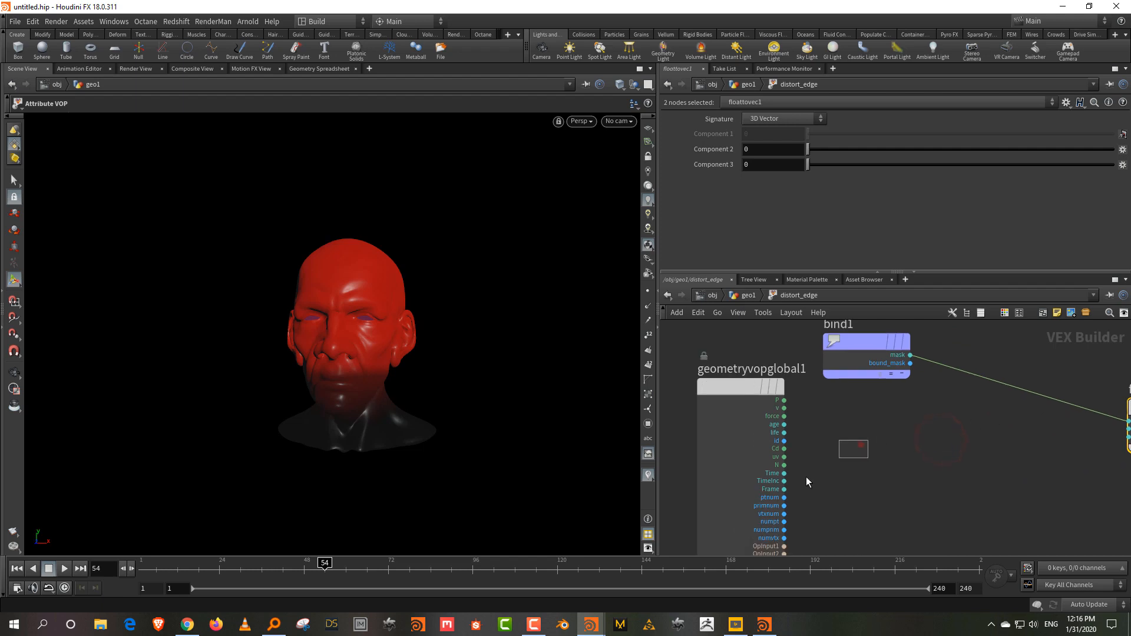
pyautogui.moveTo(742, 386); pyautogui.dragTo(746, 425)
pyautogui.moveTo(929, 428); pyautogui.dragTo(932, 448)
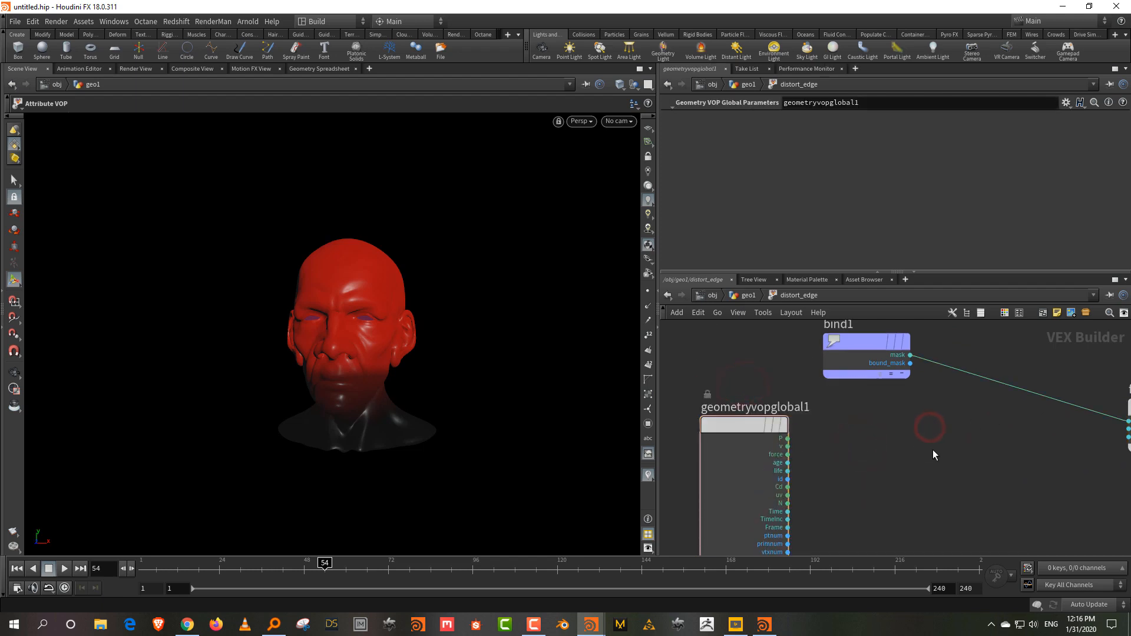
pyautogui.moveTo(931, 427); pyautogui.dragTo(899, 455, button='middle')
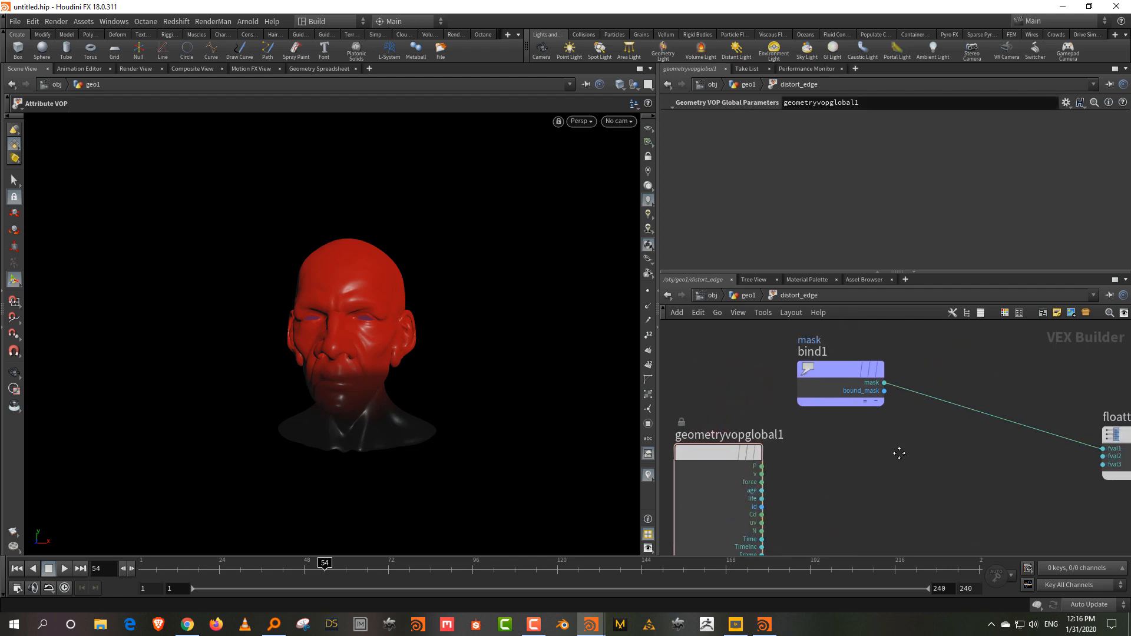
pyautogui.click(821, 371)
pyautogui.click(878, 498)
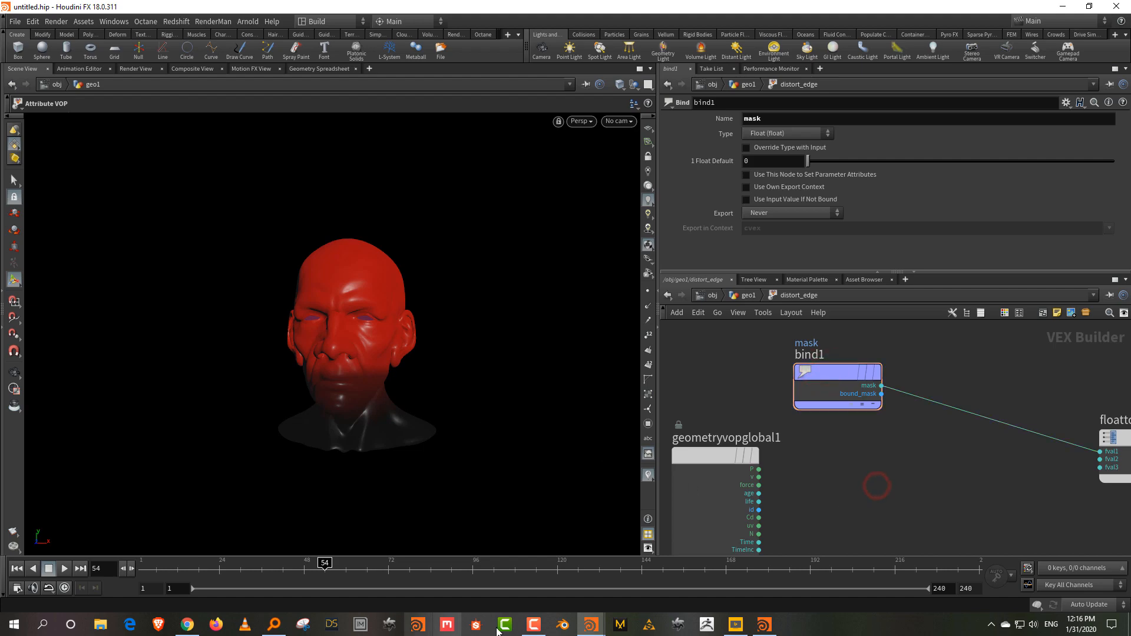
# Step: Add a Turbulent Noise node and wire the global P output into its pos input
pyautogui.click(937, 473)
pyautogui.press('Tab')
pyautogui.write('t')
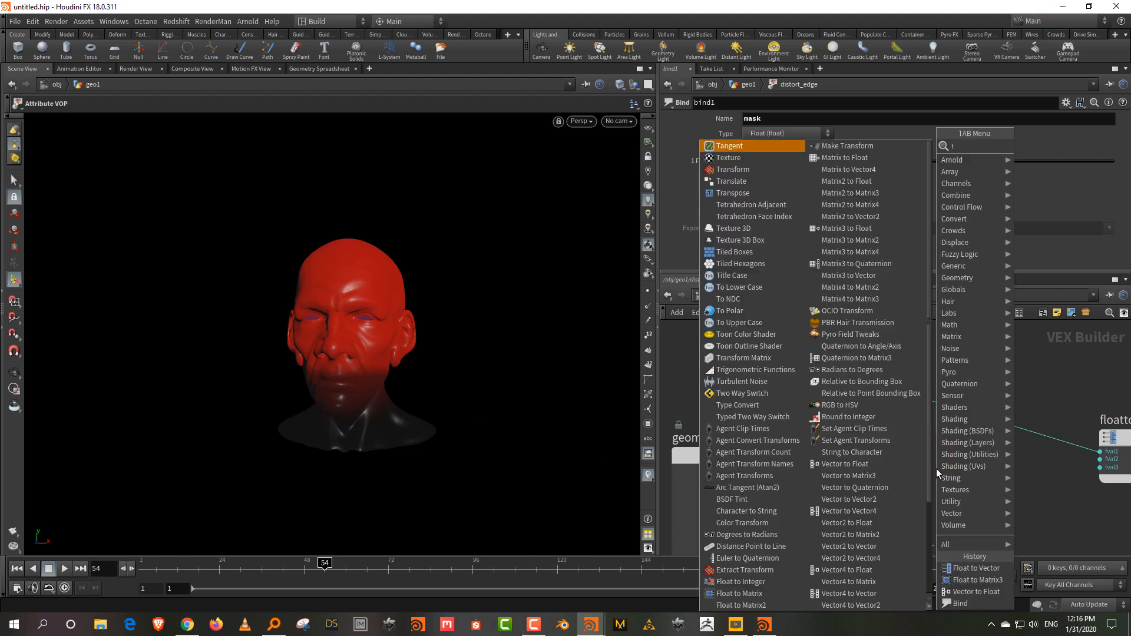
pyautogui.write('urb')
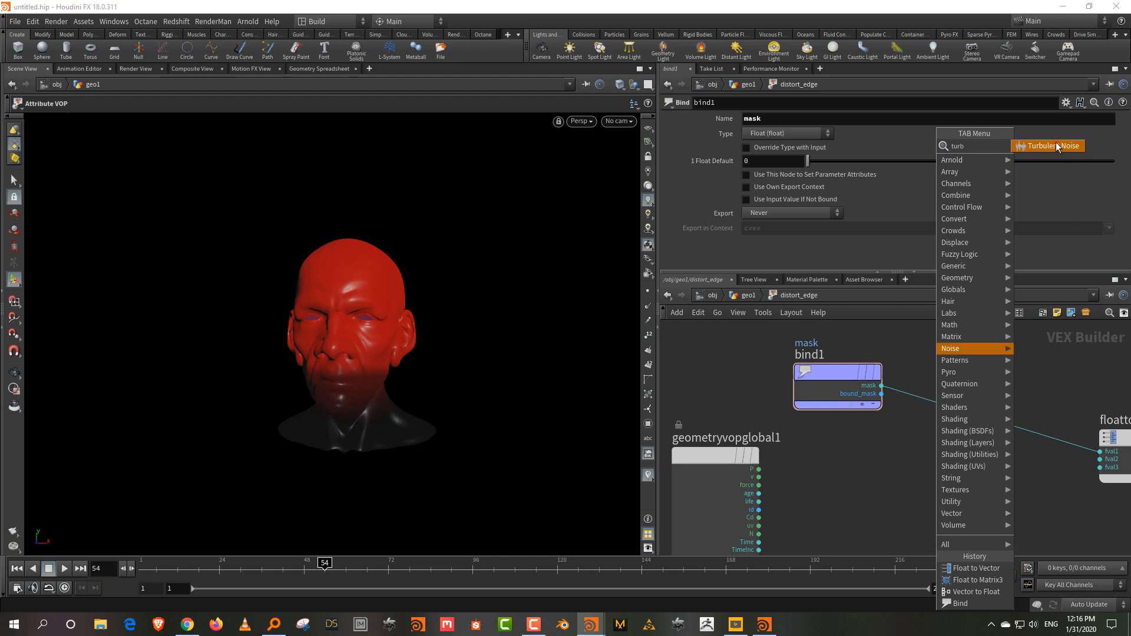
pyautogui.press('Return')
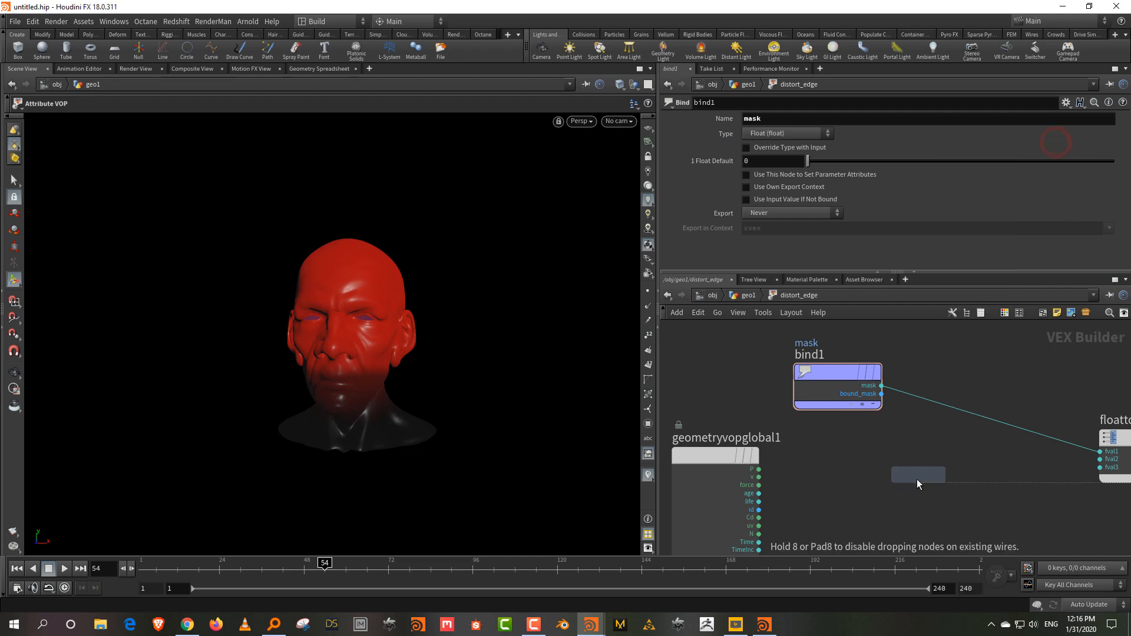
pyautogui.click(911, 482)
pyautogui.click(759, 469)
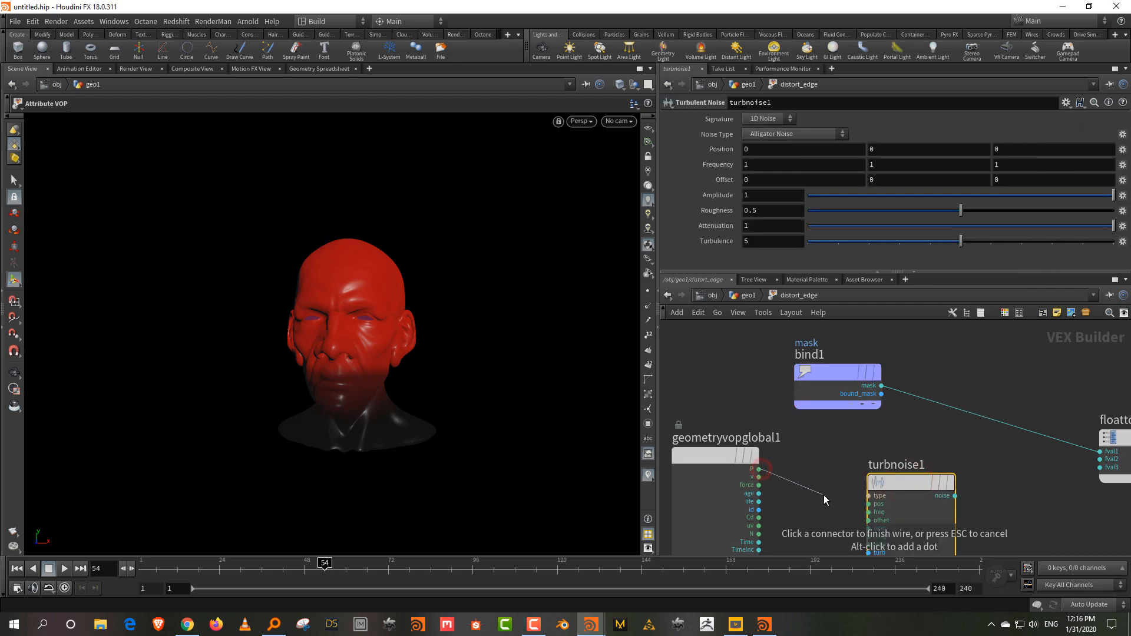
pyautogui.click(868, 503)
# Step: Insert a Subtract node between Bind and Float to Vector and connect the turbulent noise output to its second input
pyautogui.moveTo(984, 500); pyautogui.dragTo(911, 513, button='middle')
pyautogui.scroll(-2, 911, 514)
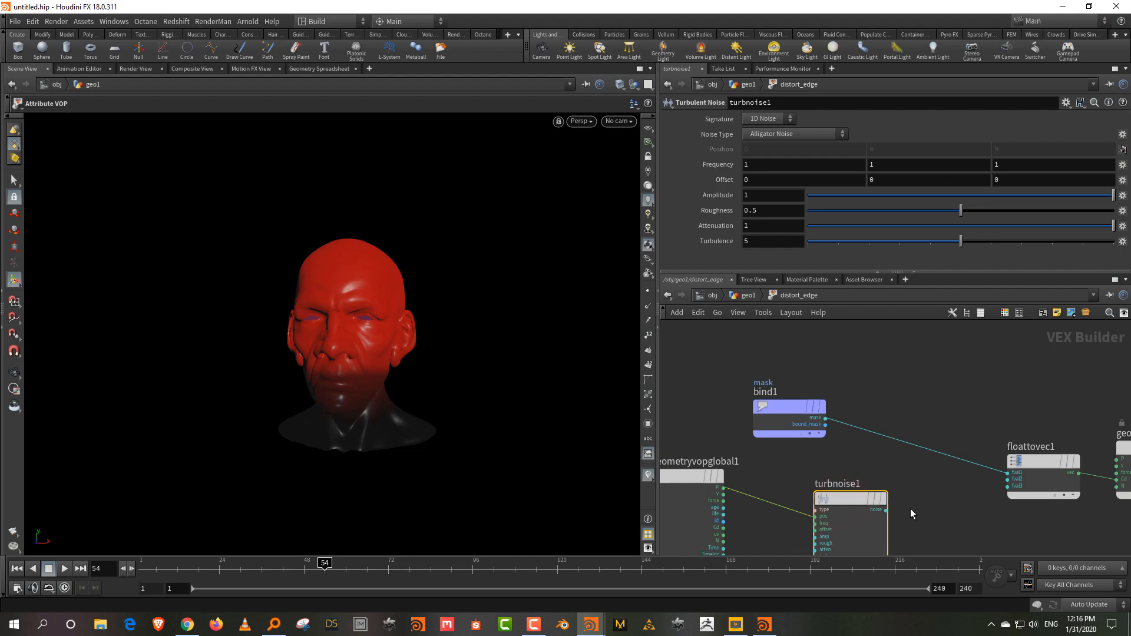
pyautogui.press('Tab')
pyautogui.write('sub')
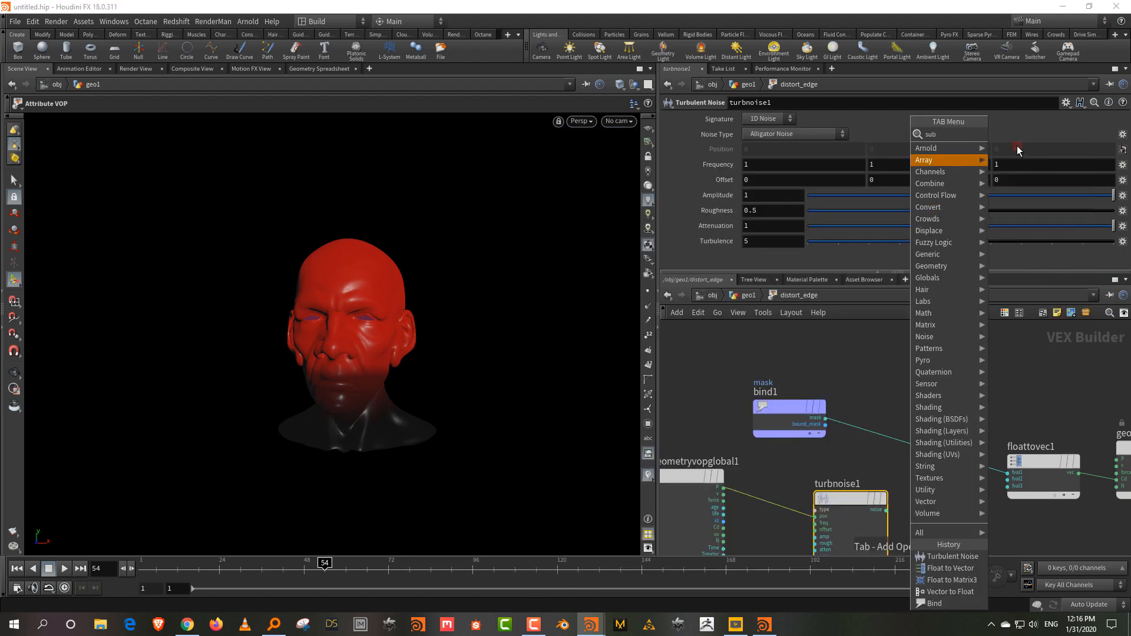
pyautogui.click(1015, 146)
pyautogui.click(923, 471)
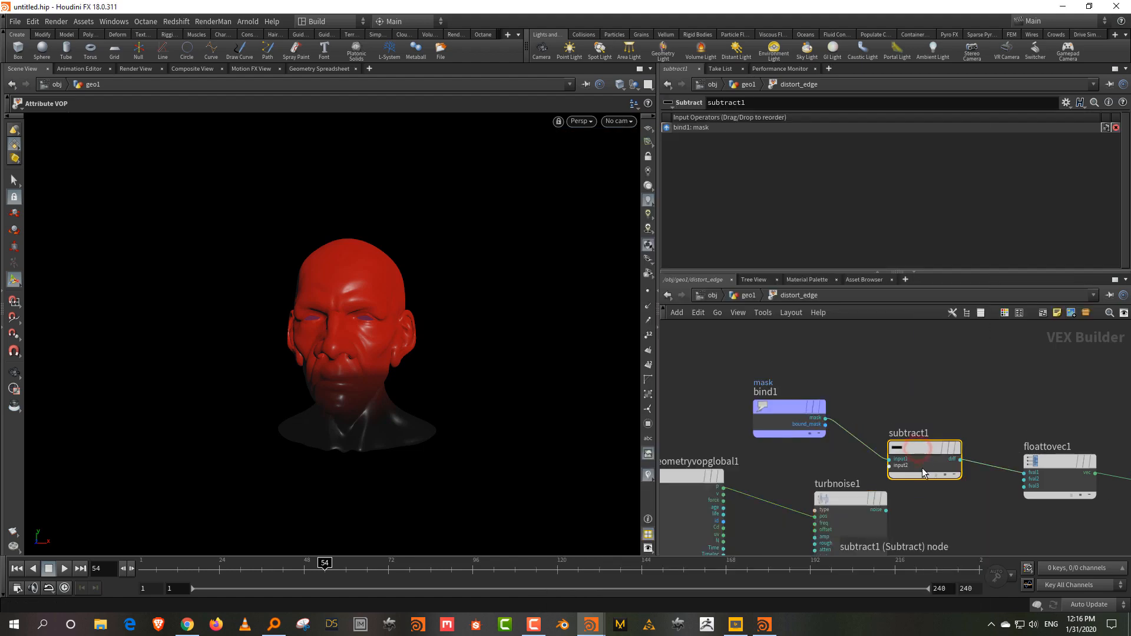
pyautogui.moveTo(874, 498); pyautogui.dragTo(842, 505)
pyautogui.click(855, 517)
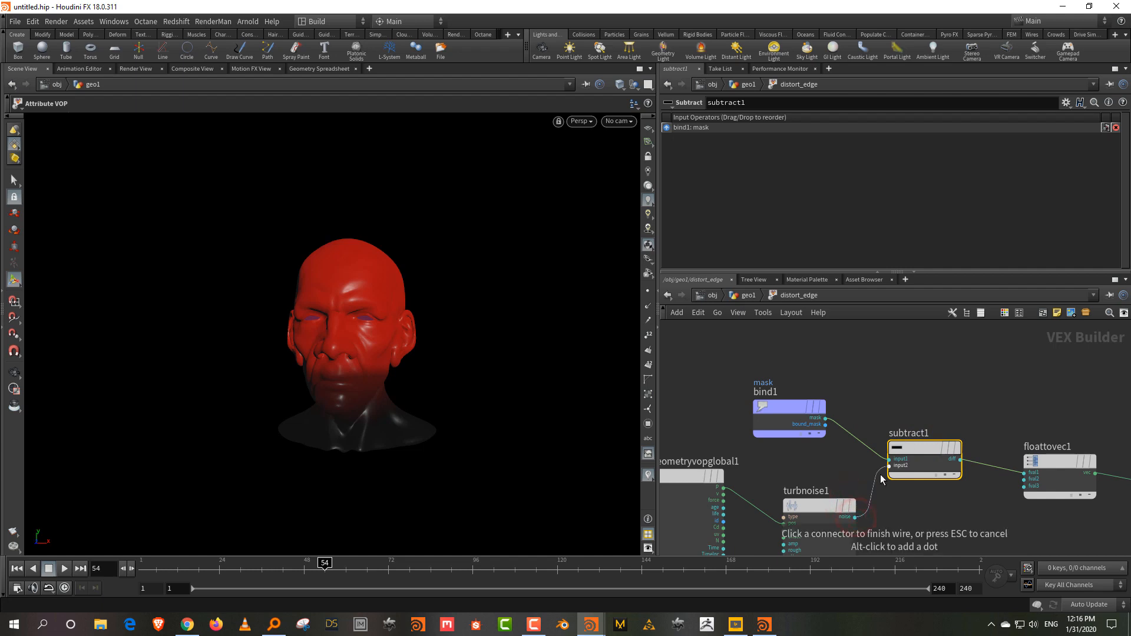
pyautogui.click(880, 475)
# Step: Set the Turbulent Noise frequency to 2.9 on all three axes and its first offset component to 0.9
pyautogui.keyDown('alt'); pyautogui.moveTo(292, 379); pyautogui.dragTo(374, 373); pyautogui.keyUp('alt')
pyautogui.keyDown('alt'); pyautogui.moveTo(311, 371); pyautogui.dragTo(351, 260, button='right'); pyautogui.keyUp('alt')
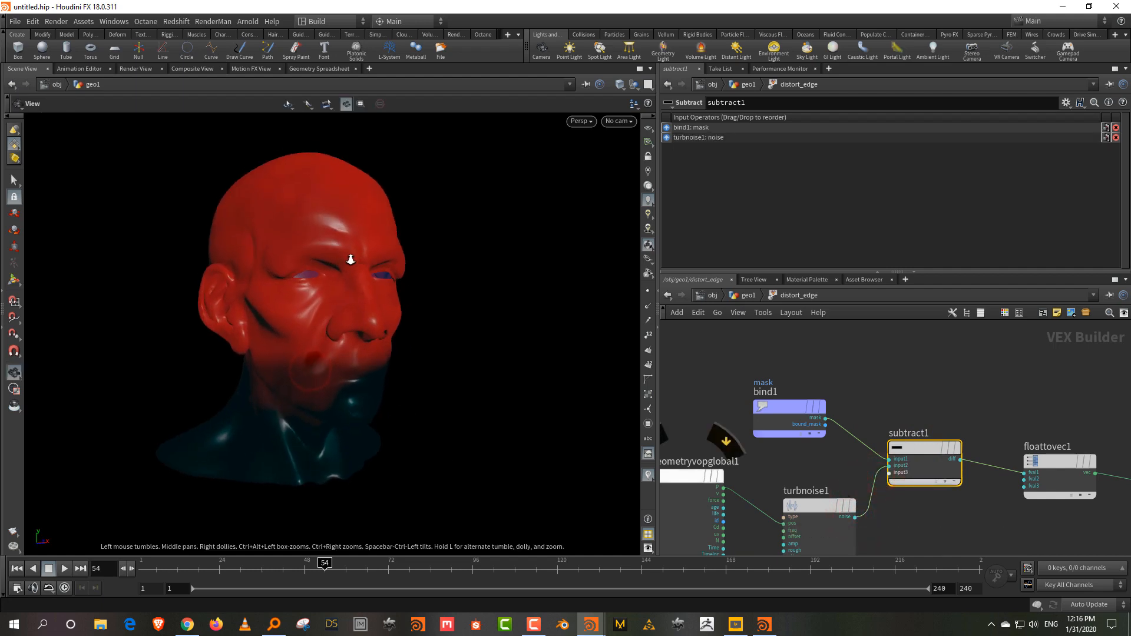
pyautogui.keyDown('alt'); pyautogui.moveTo(350, 260); pyautogui.dragTo(365, 294); pyautogui.keyUp('alt')
pyautogui.click(819, 506)
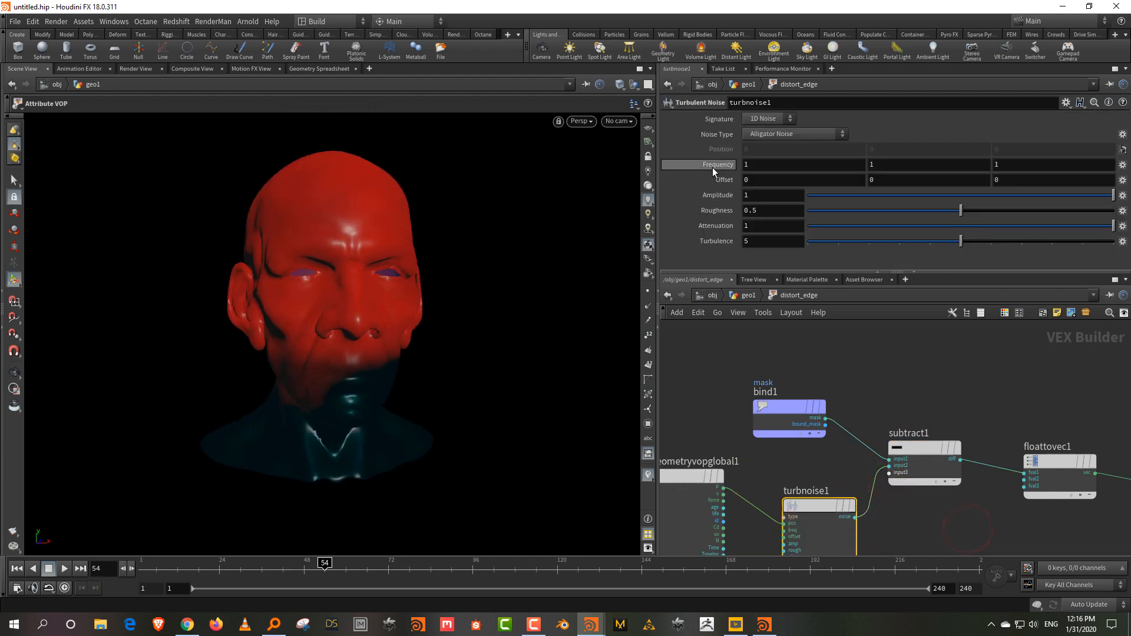
pyautogui.moveTo(712, 172); pyautogui.dragTo(846, 184, button='middle')
# Step: Soften the falloff of the maskfromgeometry1 remap ramp, moving point 2 towards the start and point 3 to position about 0.70
pyautogui.click(755, 296)
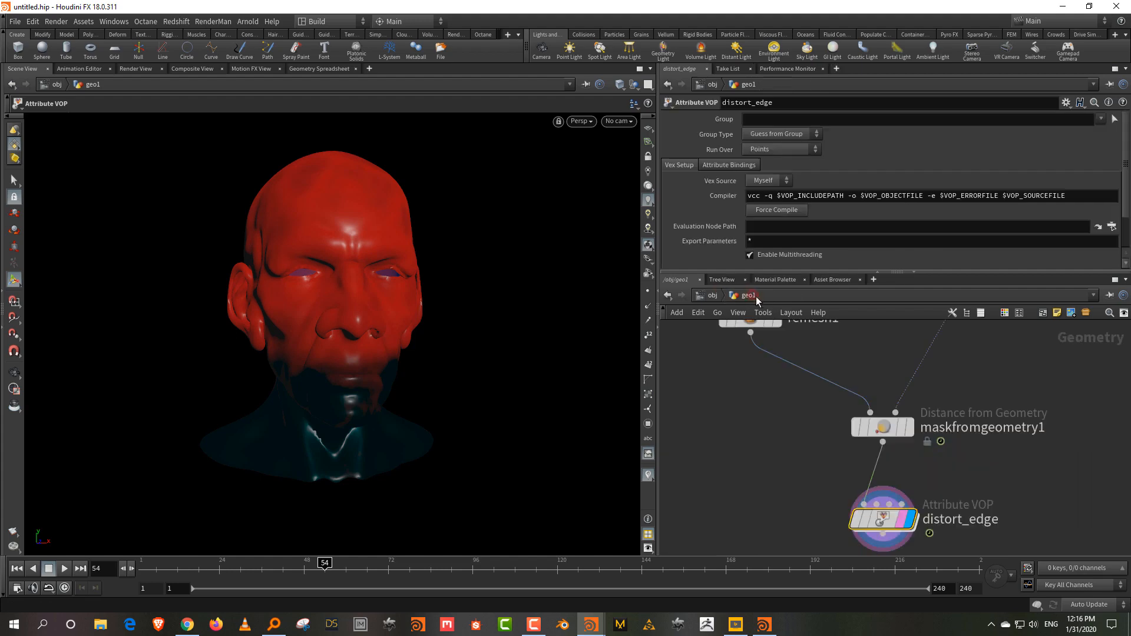
pyautogui.moveTo(803, 412); pyautogui.dragTo(980, 445)
pyautogui.scroll(-3, 869, 233)
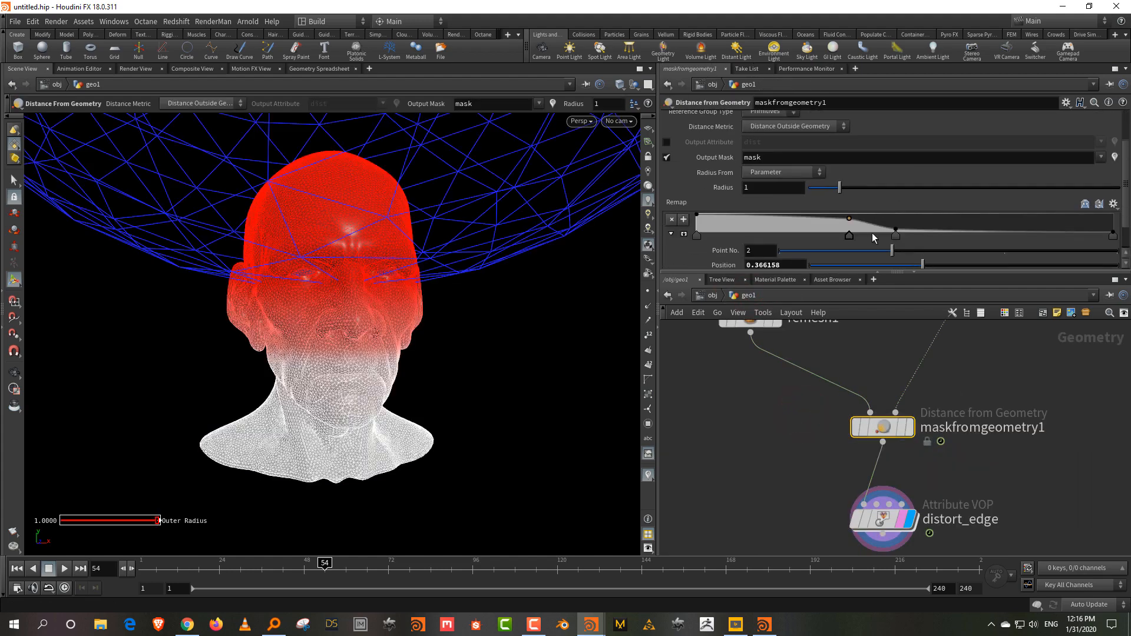
pyautogui.moveTo(897, 234); pyautogui.dragTo(956, 246)
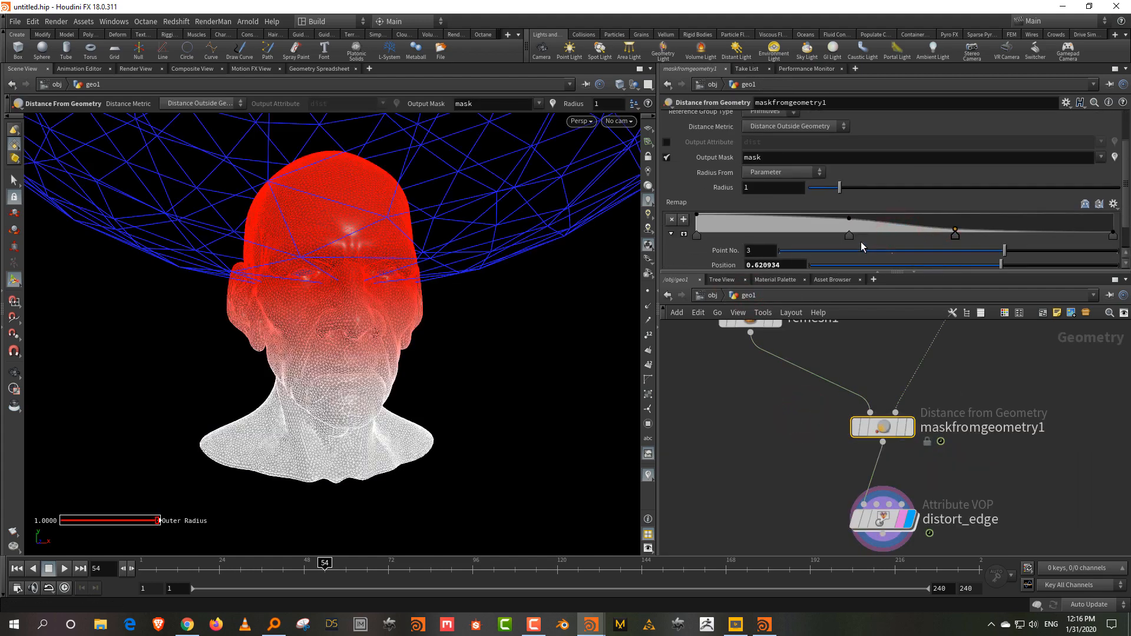
pyautogui.moveTo(849, 235); pyautogui.dragTo(815, 241)
pyautogui.moveTo(956, 235); pyautogui.dragTo(988, 237)
pyautogui.click(1057, 474)
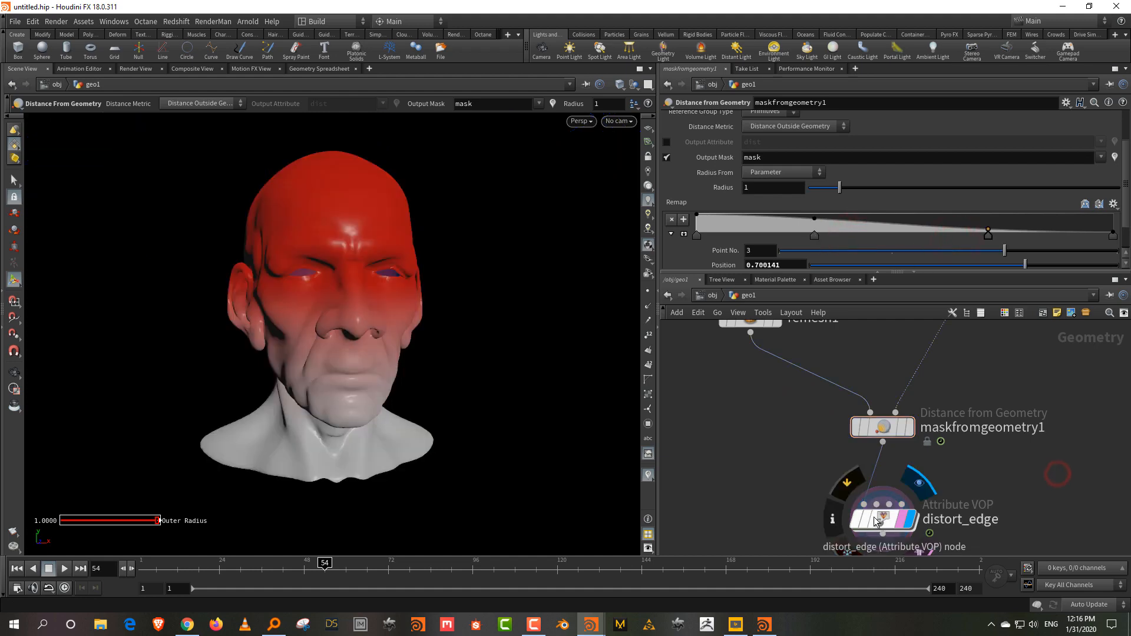
# Step: In the distort_edge network, viewed at frame 62, move Float to Vector and the output node away from Subtract and lower Turbulent Noise and Subtract
pyautogui.doubleClick(886, 522)
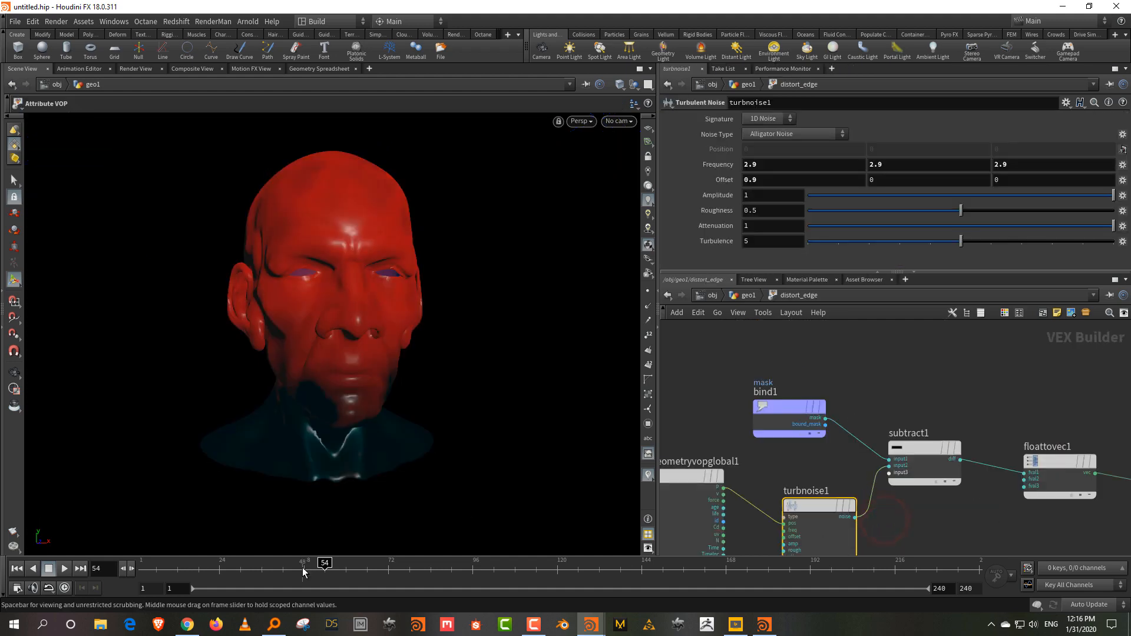
pyautogui.moveTo(303, 569); pyautogui.dragTo(354, 566)
pyautogui.keyDown('alt'); pyautogui.moveTo(353, 181); pyautogui.dragTo(412, 196); pyautogui.keyUp('alt')
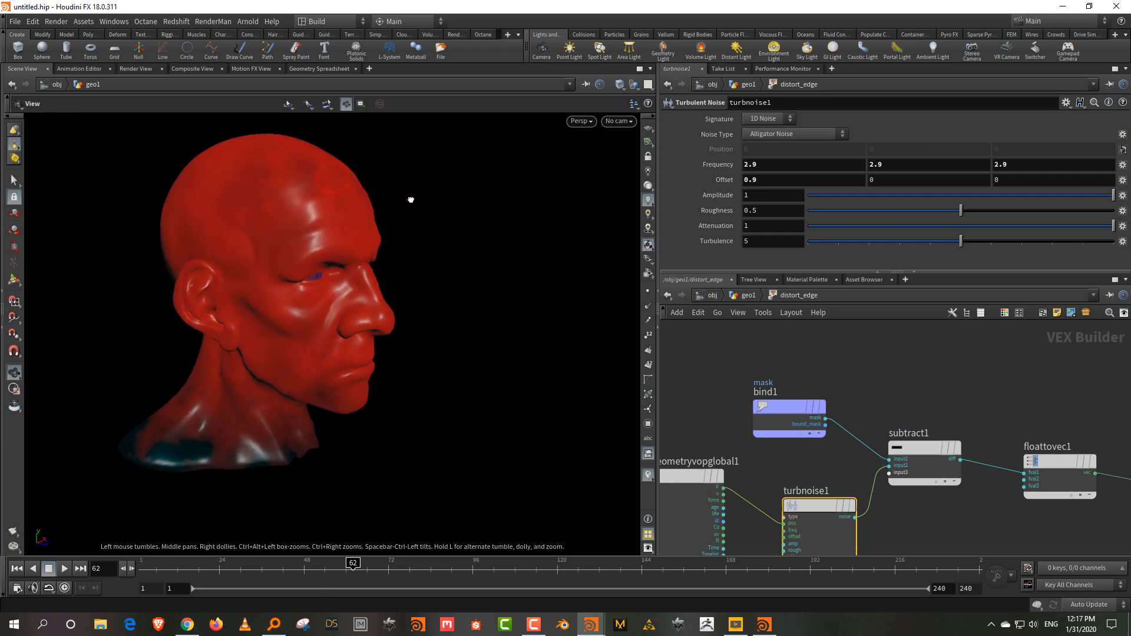
pyautogui.moveTo(937, 524); pyautogui.dragTo(864, 496, button='middle')
pyautogui.scroll(-1, 864, 494)
pyautogui.moveTo(947, 382); pyautogui.dragTo(1041, 471)
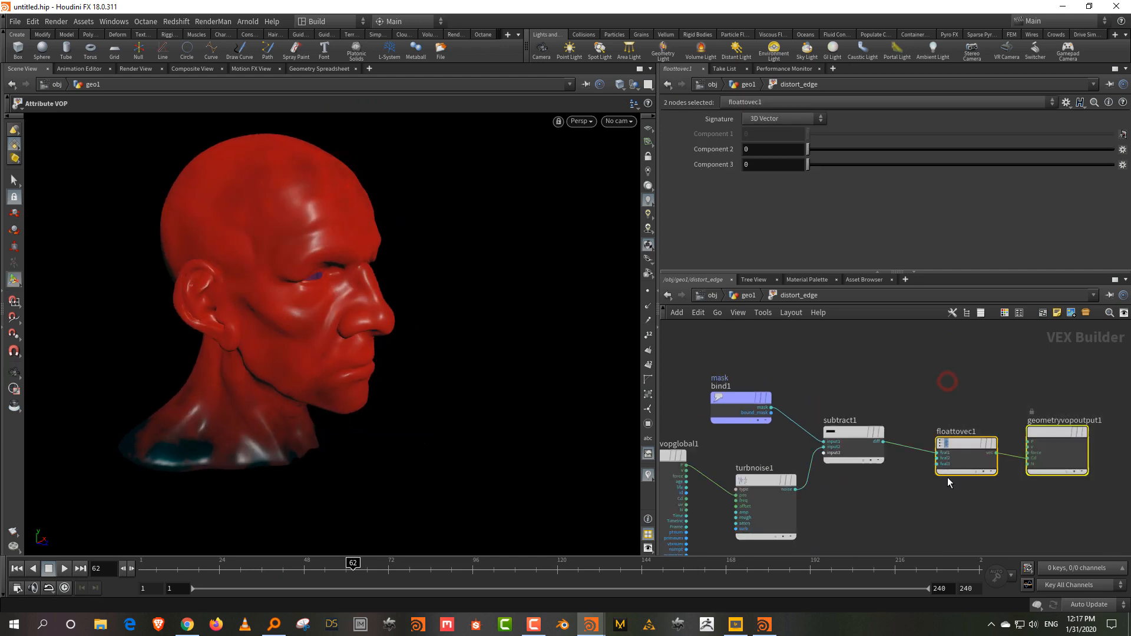
pyautogui.moveTo(947, 378); pyautogui.dragTo(1048, 528)
pyautogui.moveTo(963, 448); pyautogui.dragTo(1024, 437)
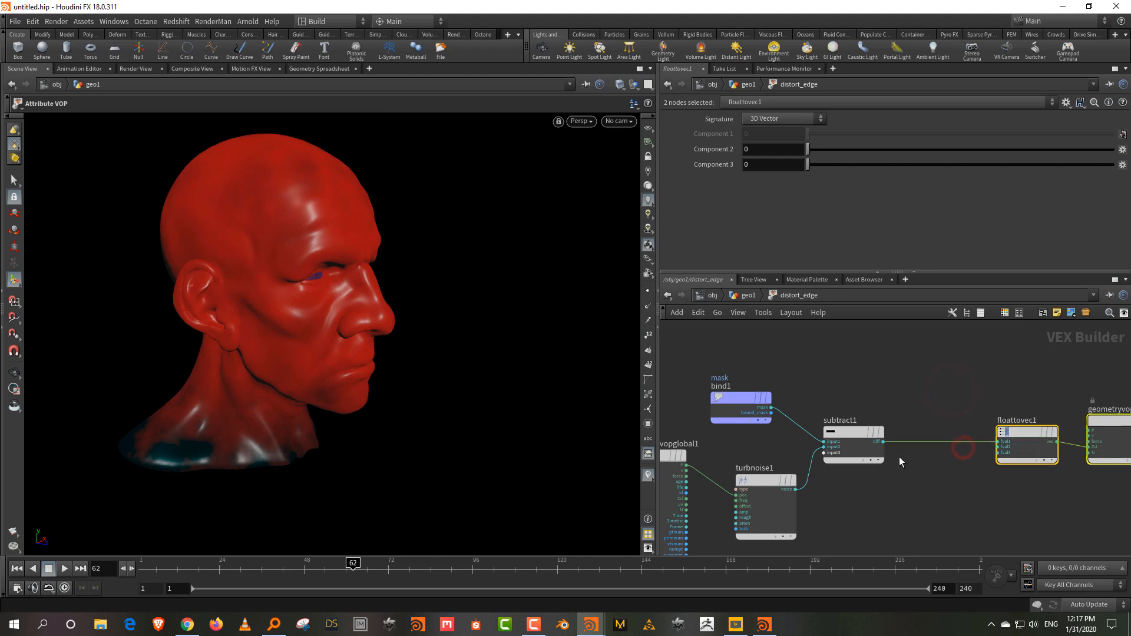
pyautogui.moveTo(763, 484); pyautogui.dragTo(764, 524)
pyautogui.moveTo(842, 432); pyautogui.dragTo(842, 450)
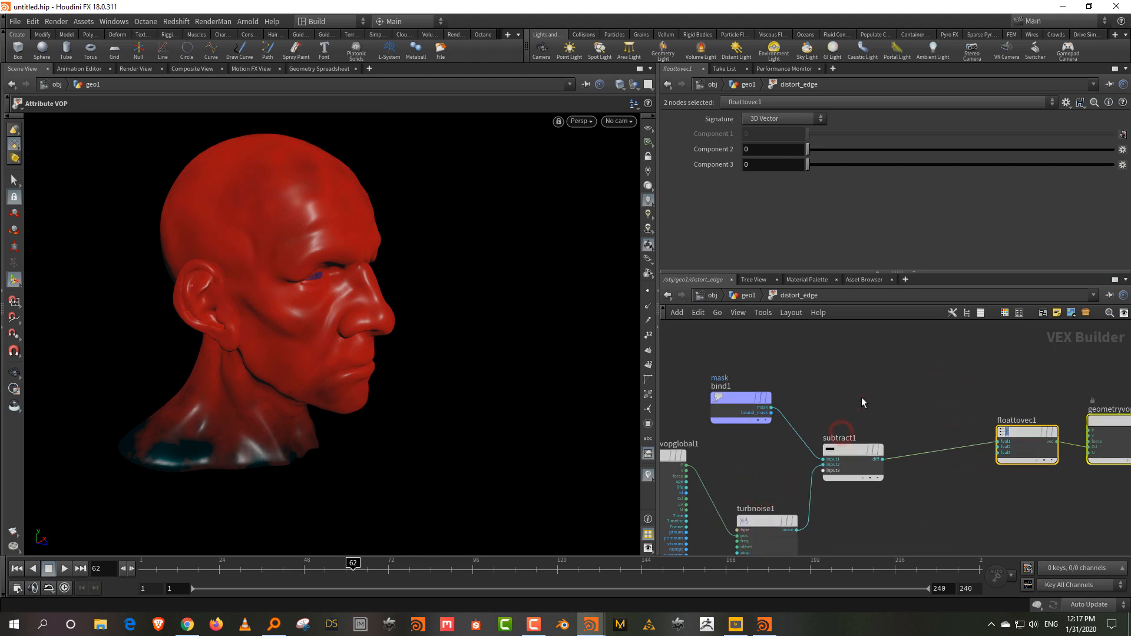
# Step: Insert an Add node on the wire between Subtract and Float to Vector and align it with Float to Vector
pyautogui.click(861, 397)
pyautogui.press('Tab')
pyautogui.write('add')
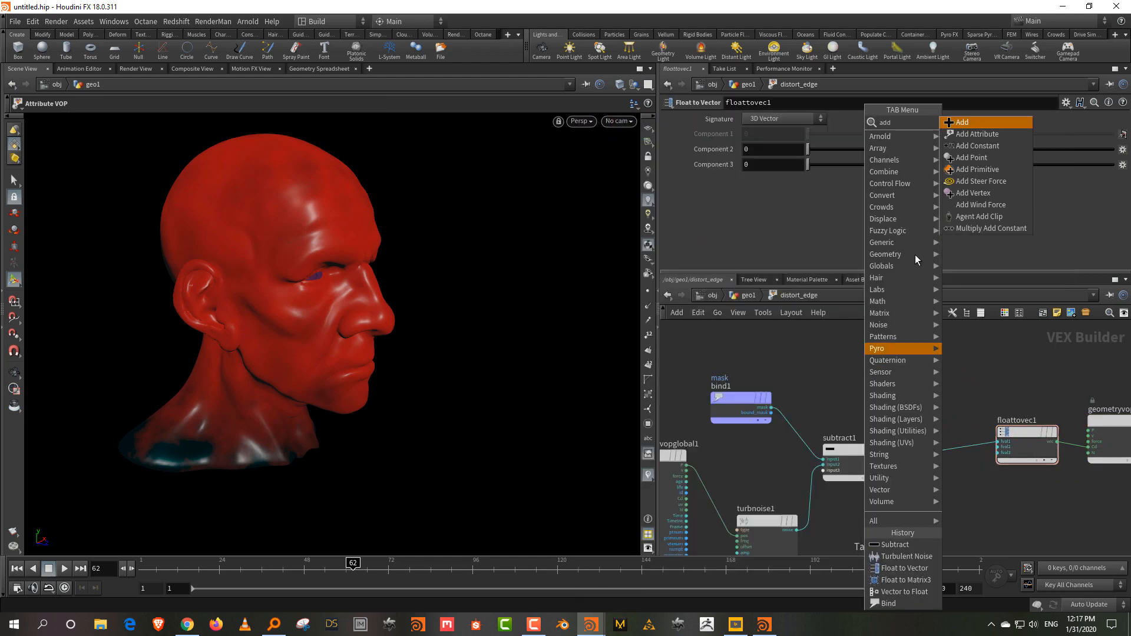
pyautogui.click(966, 123)
pyautogui.click(955, 457)
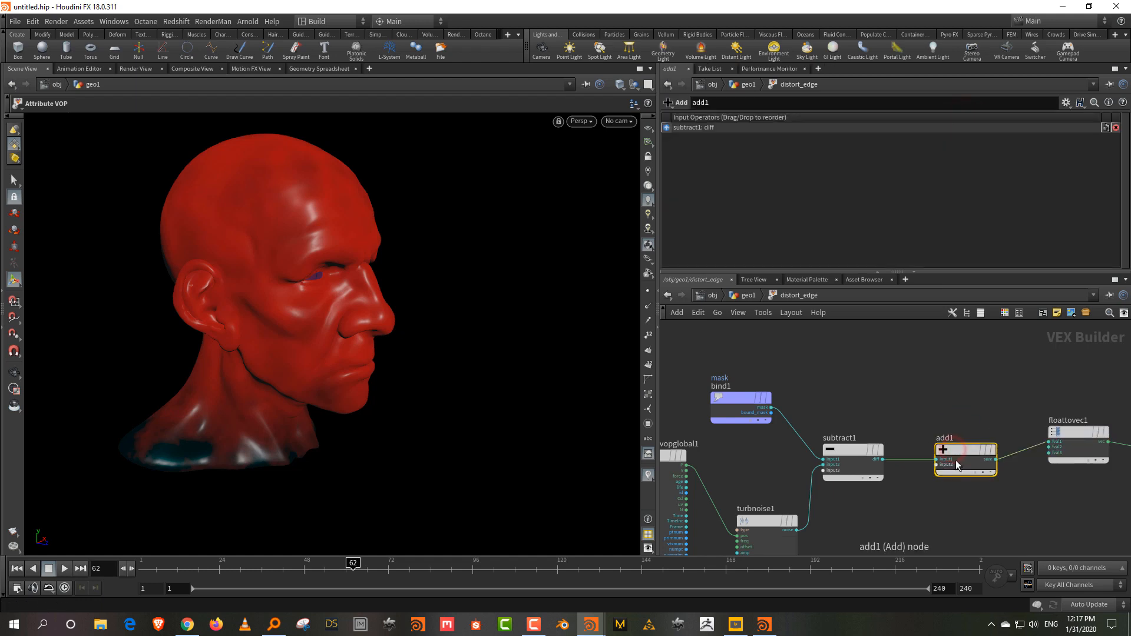
pyautogui.moveTo(957, 451); pyautogui.dragTo(964, 432)
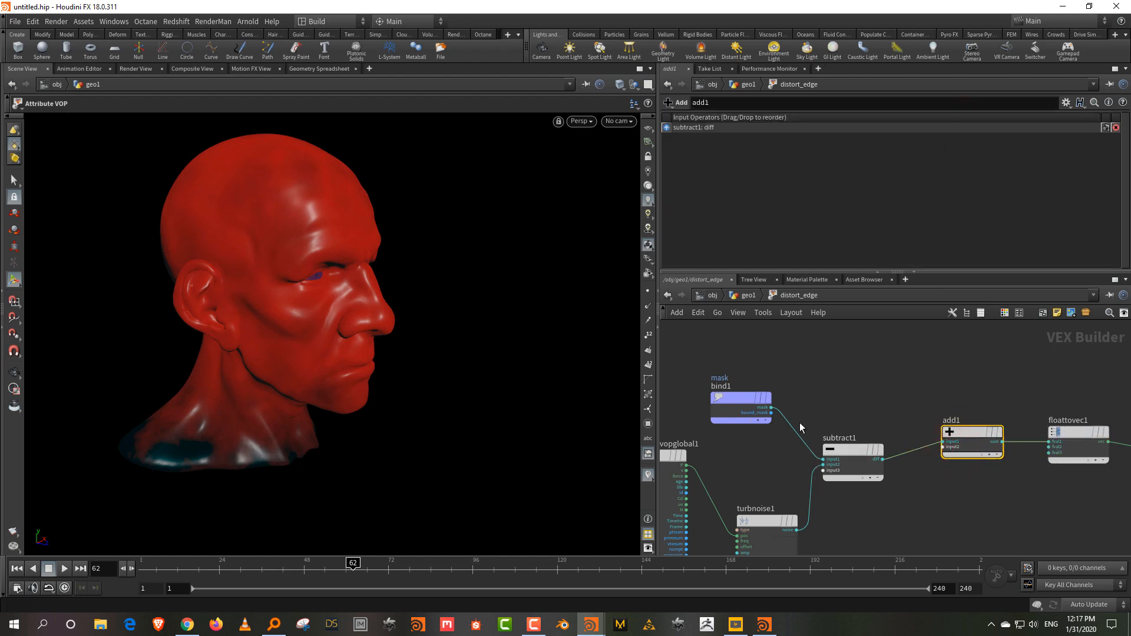
# Step: Connect Bind's mask output to the Add node's first input and preview the mask at frame 46
pyautogui.click(769, 406)
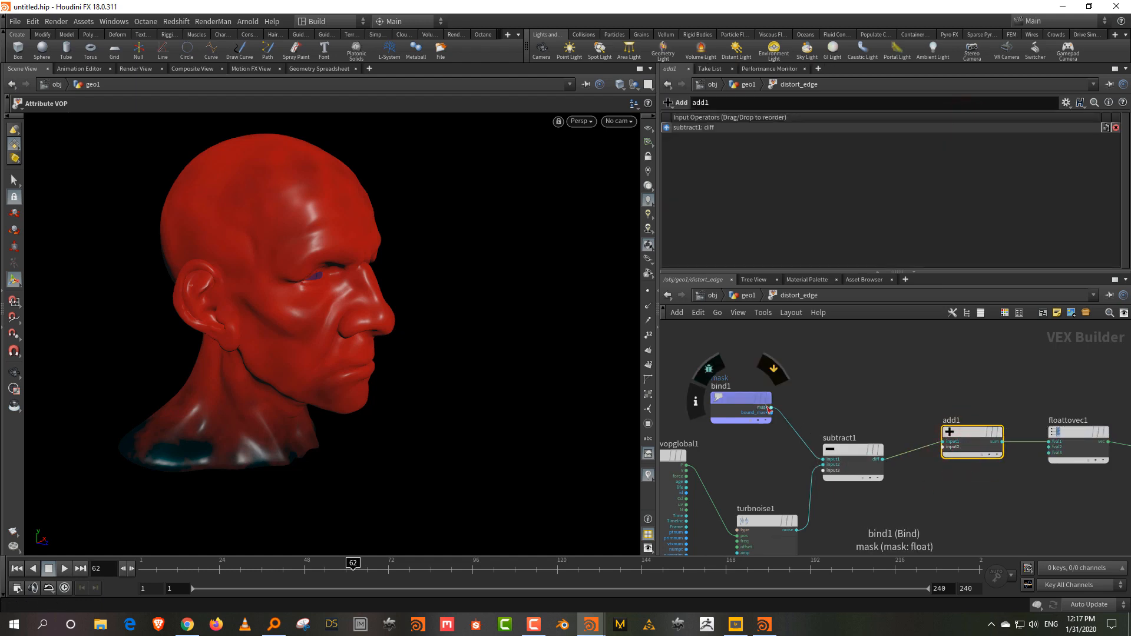
pyautogui.click(943, 442)
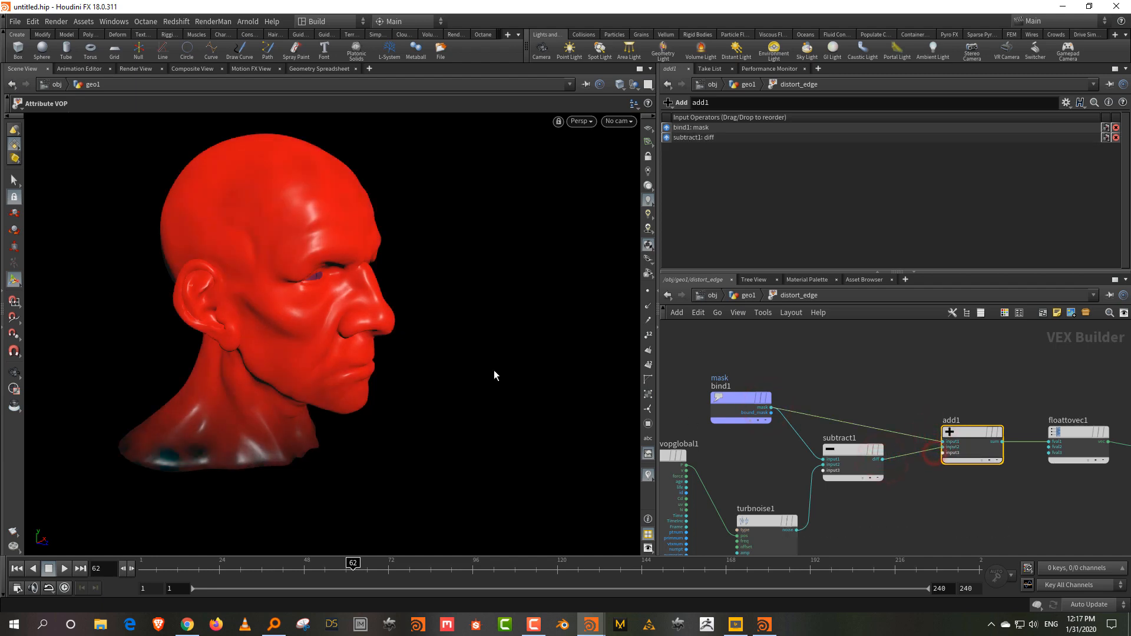
pyautogui.keyDown('alt'); pyautogui.moveTo(467, 361); pyautogui.dragTo(412, 345); pyautogui.keyUp('alt')
pyautogui.moveTo(333, 572); pyautogui.dragTo(296, 570)
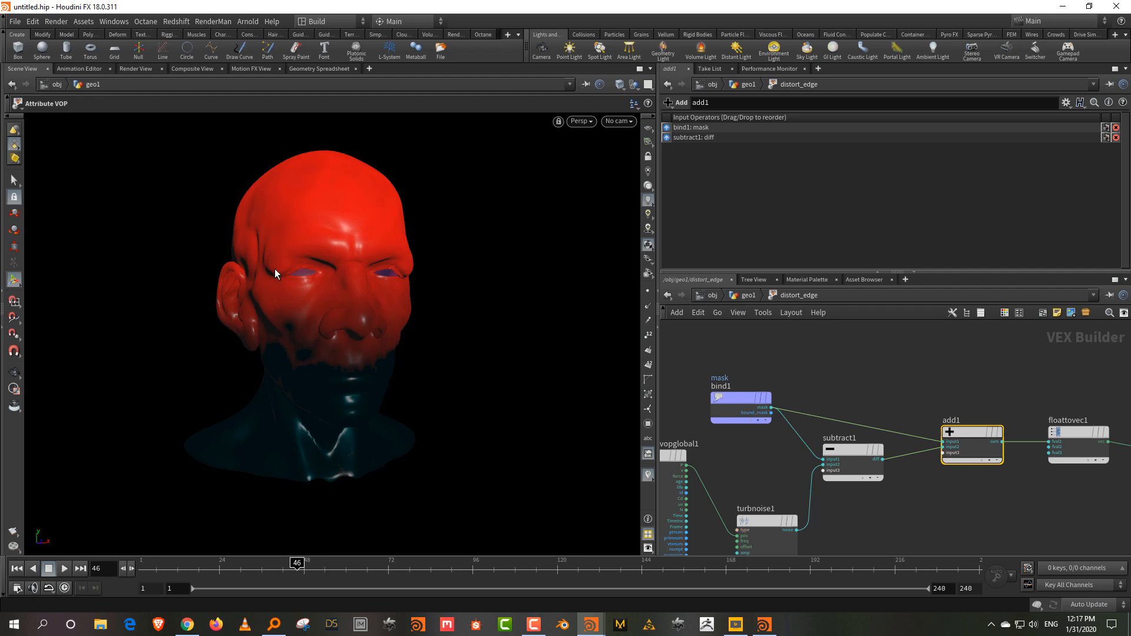
# Step: In the distort_edge network, move Float to Vector and the output node further away from Add
pyautogui.press('u')
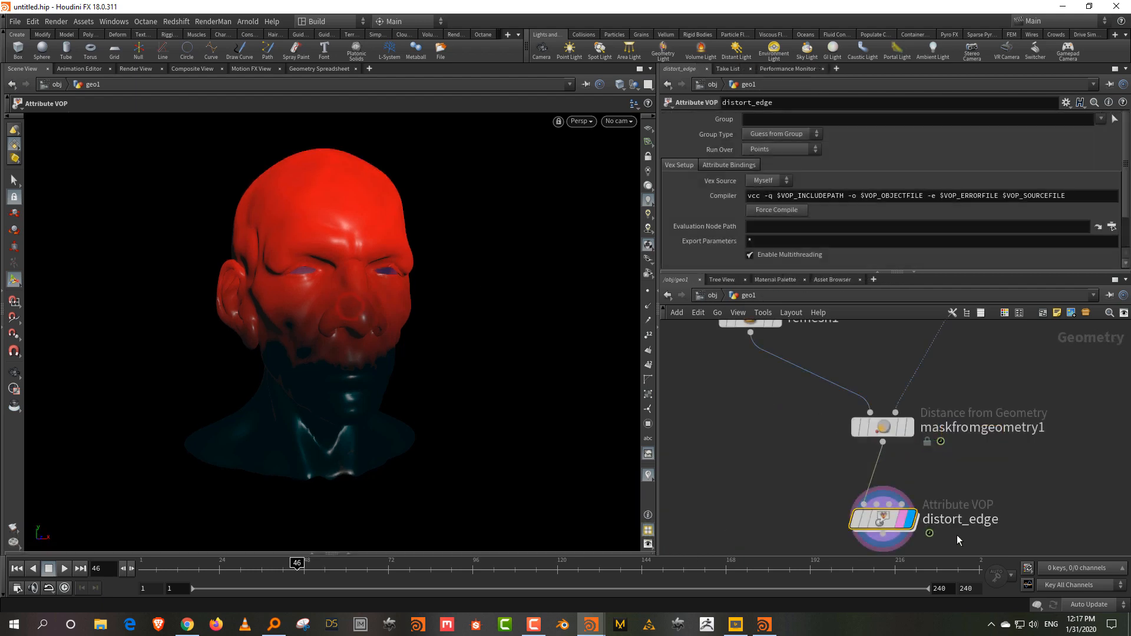
pyautogui.doubleClick(888, 526)
pyautogui.moveTo(969, 504); pyautogui.dragTo(820, 499, button='middle')
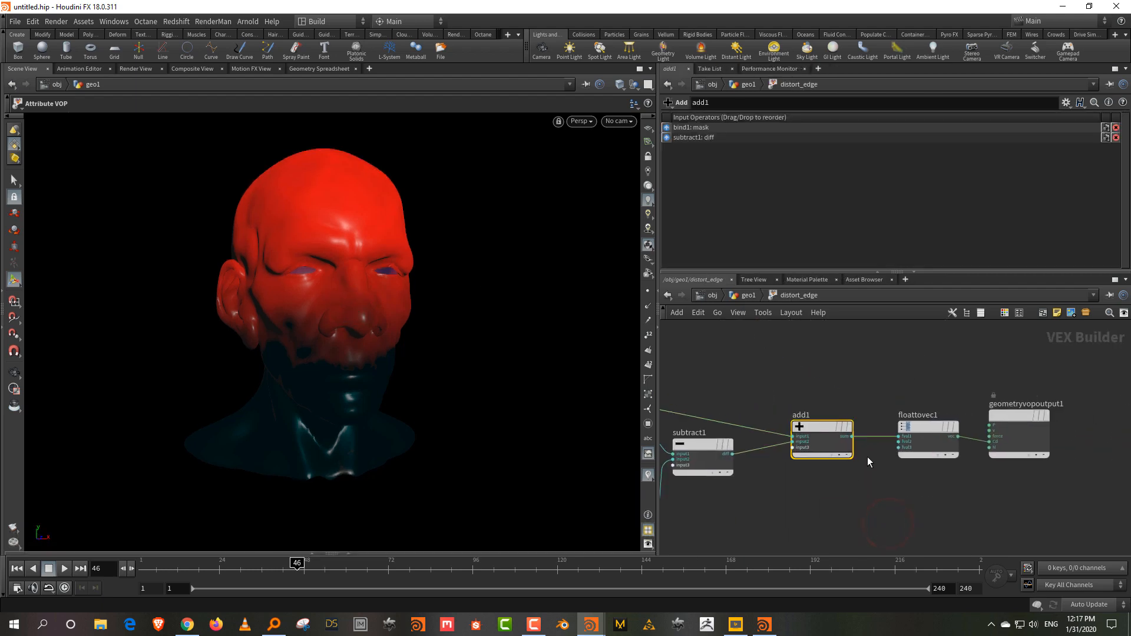
pyautogui.moveTo(899, 370); pyautogui.dragTo(1090, 466)
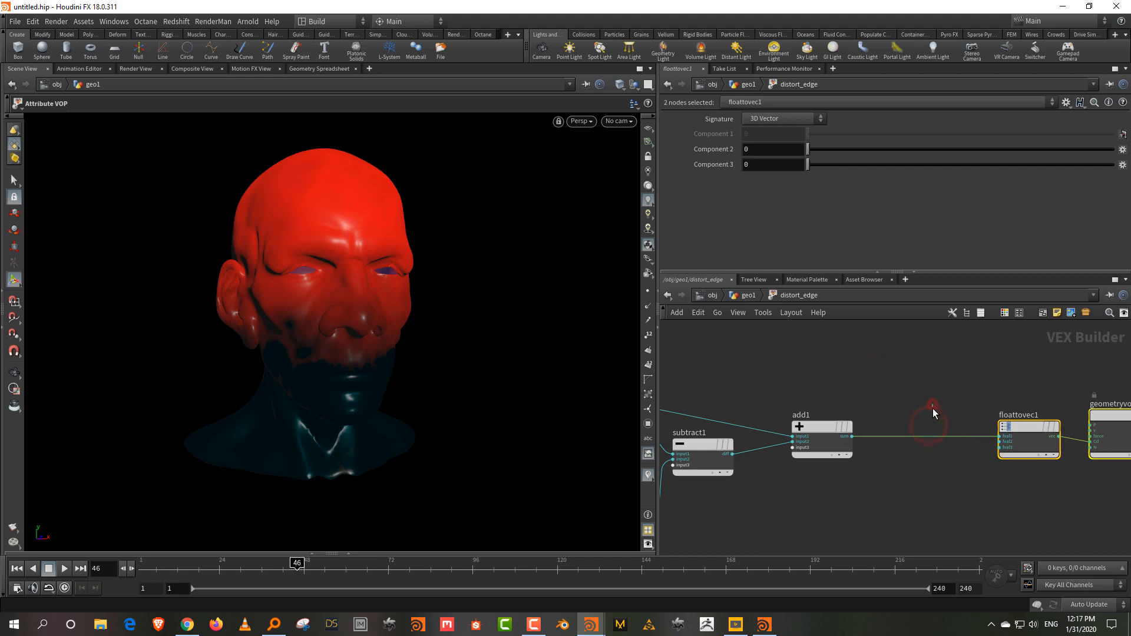
# Step: Insert a Clamp node between Add and Float to Vector and preview the animated mask up to frame 44
pyautogui.click(932, 408)
pyautogui.press('Tab')
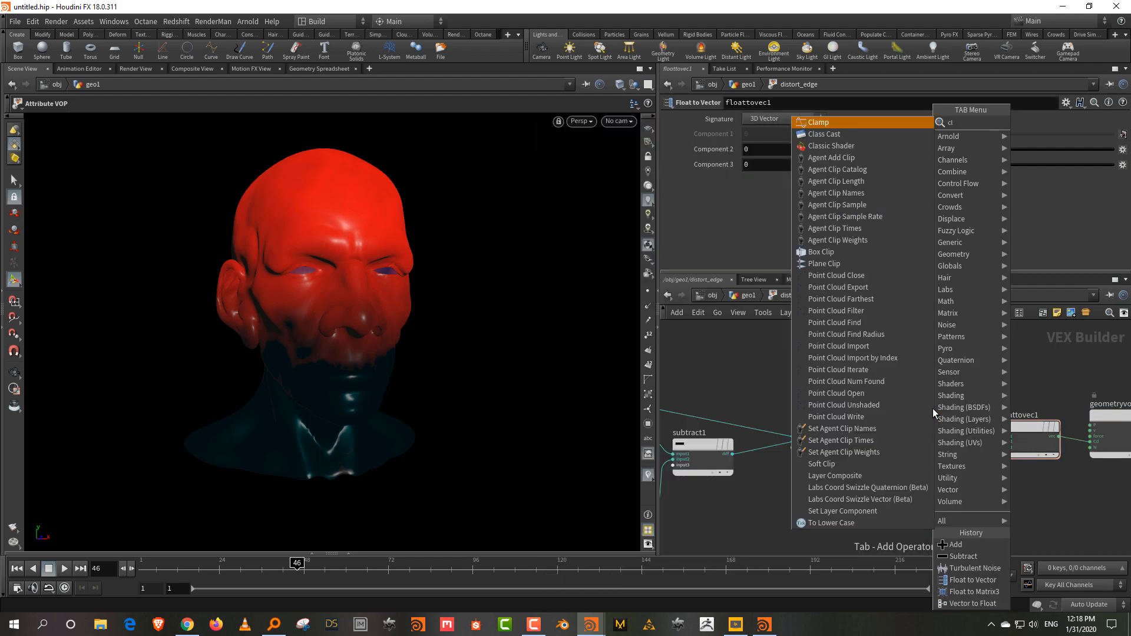
pyautogui.moveTo(932, 203)
pyautogui.click(872, 121)
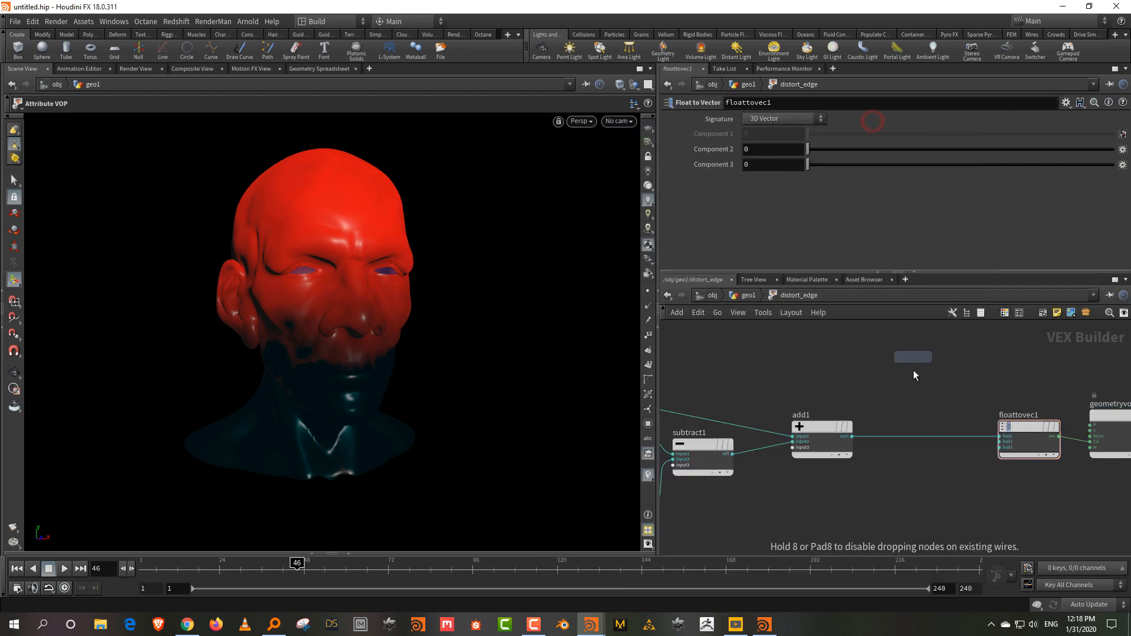
pyautogui.click(920, 433)
pyautogui.moveTo(884, 515); pyautogui.dragTo(921, 440)
pyautogui.press('Escape')
pyautogui.moveTo(358, 246); pyautogui.dragTo(368, 237)
pyautogui.press('Return')
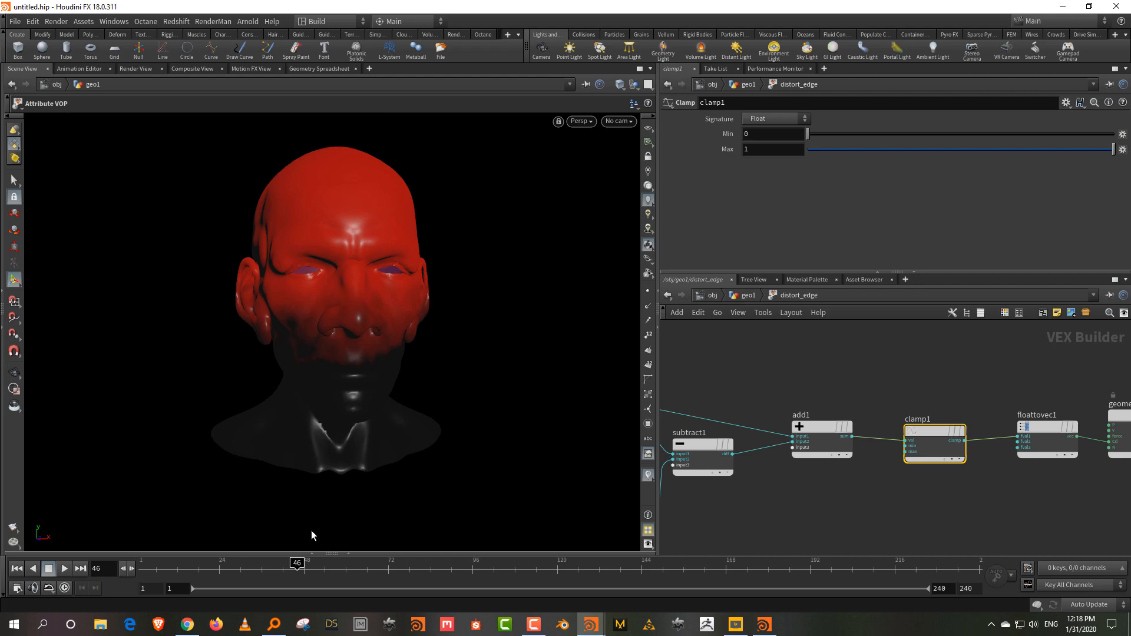
pyautogui.moveTo(155, 574)
pyautogui.mouseDown()
pyautogui.moveTo(319, 585)
pyautogui.moveTo(291, 586)
pyautogui.mouseUp()
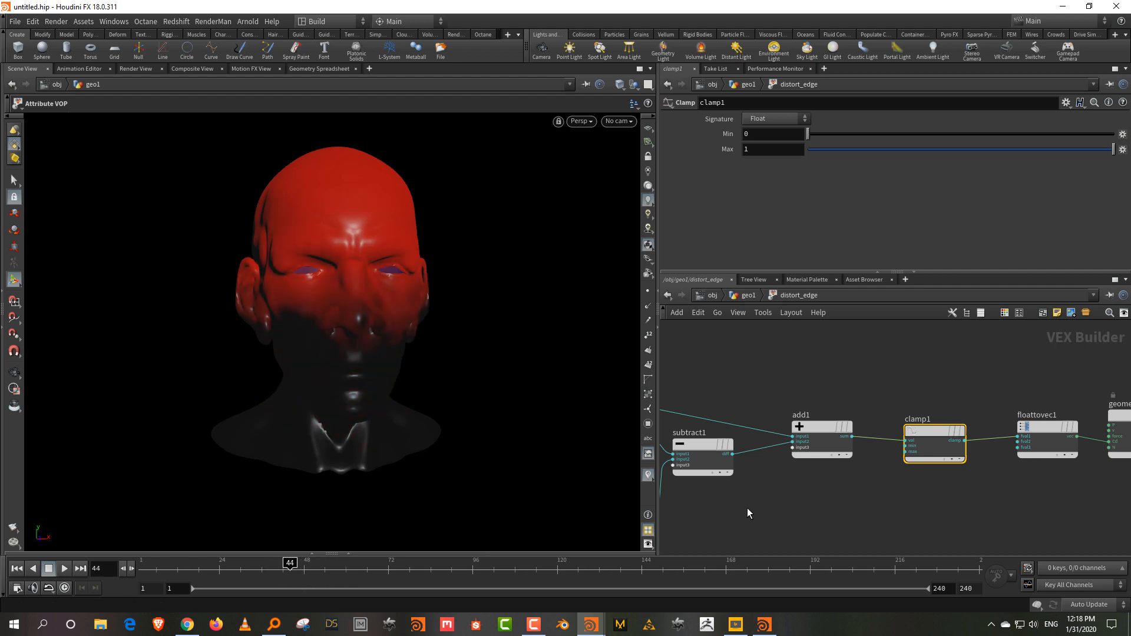
# Step: Move the global parameters and Turbulent Noise nodes away from Subtract to make room between them
pyautogui.moveTo(719, 519); pyautogui.dragTo(901, 461, button='middle')
pyautogui.moveTo(901, 461); pyautogui.dragTo(793, 519)
pyautogui.moveTo(883, 472); pyautogui.dragTo(952, 454, button='middle')
pyautogui.moveTo(952, 454); pyautogui.dragTo(697, 528)
pyautogui.moveTo(861, 436); pyautogui.dragTo(762, 434)
pyautogui.moveTo(894, 463); pyautogui.dragTo(766, 526)
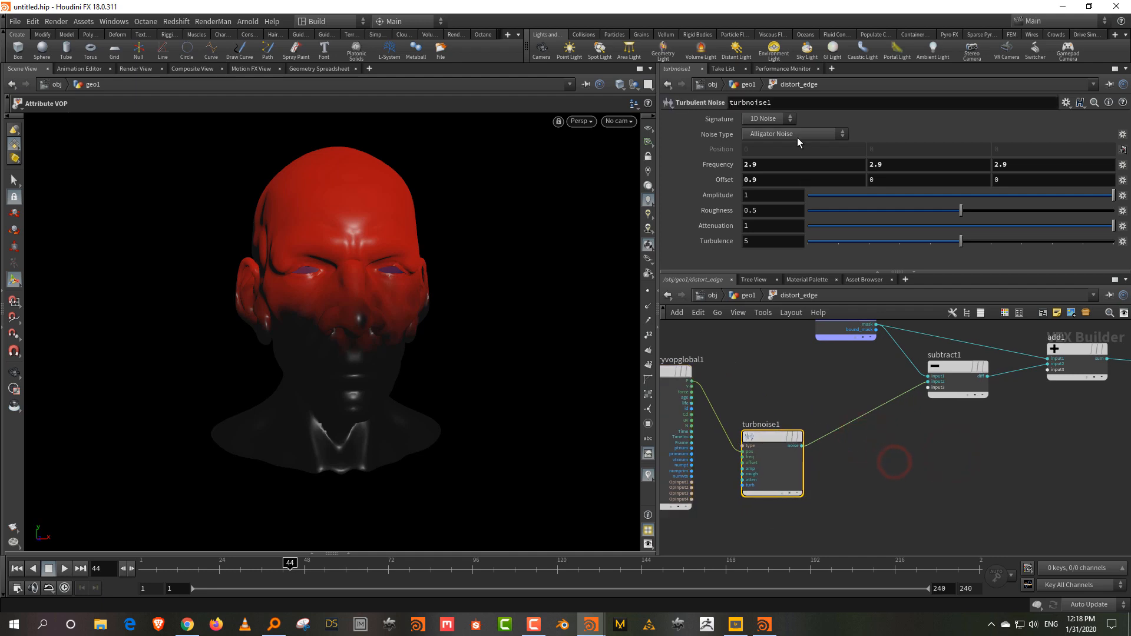
# Step: Set the turbulent noise type to Original Perlin Noise and preview the mask at frame 39
pyautogui.click(797, 136)
pyautogui.click(796, 157)
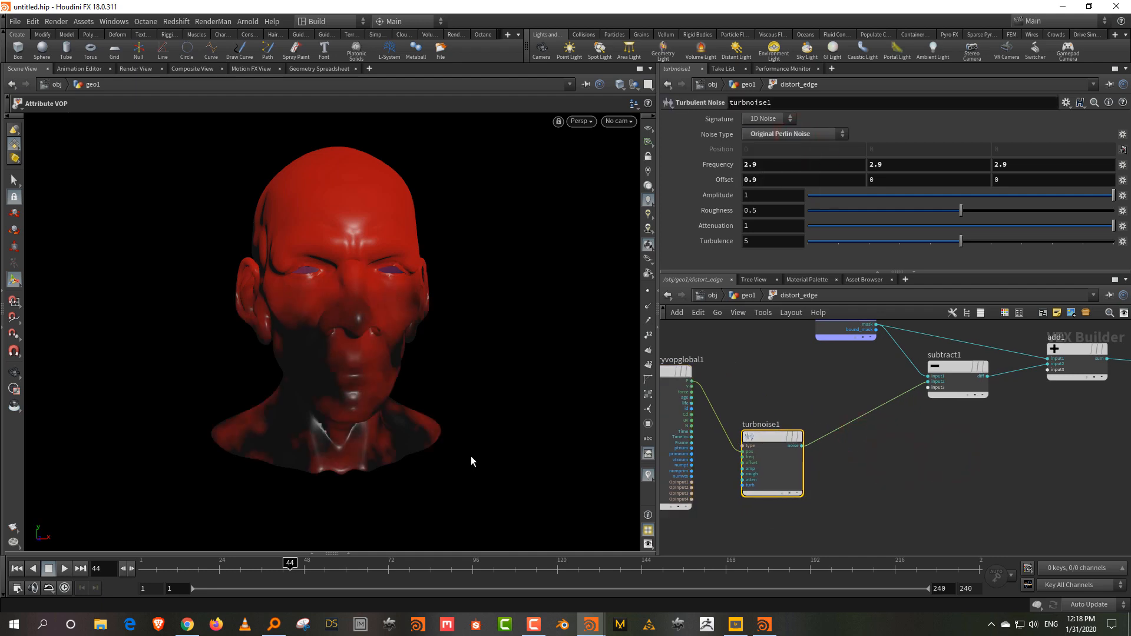
pyautogui.moveTo(290, 569)
pyautogui.mouseDown()
pyautogui.moveTo(148, 568)
pyautogui.moveTo(303, 569)
pyautogui.moveTo(272, 568)
pyautogui.mouseUp()
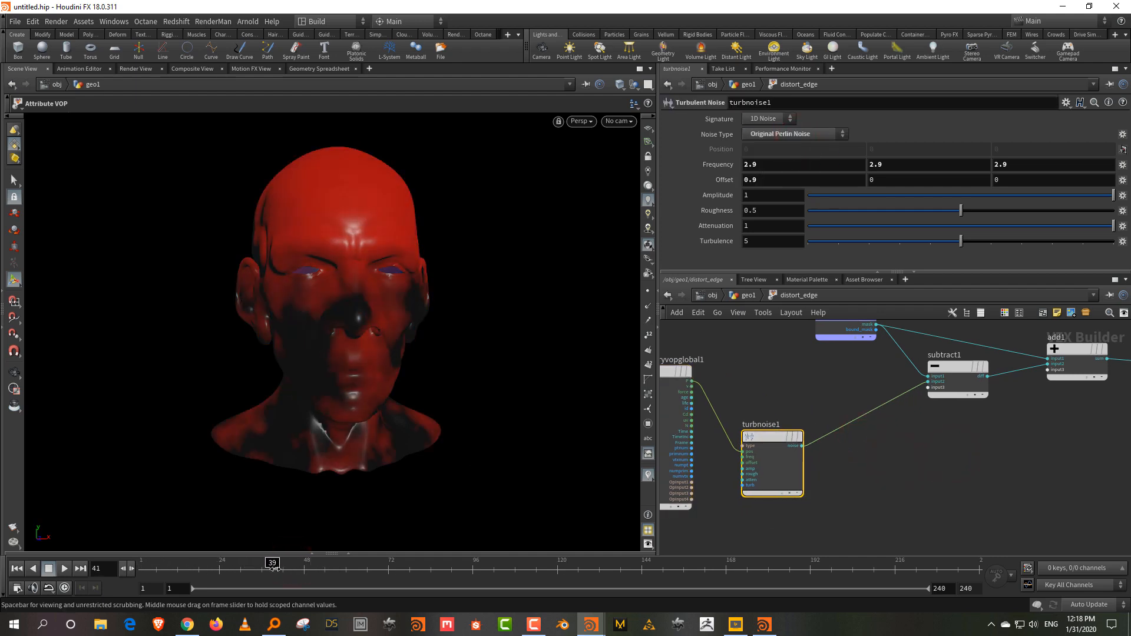
# Step: Insert a Fit Range node on the wire between Turbulent Noise and Subtract
pyautogui.press('Tab')
pyautogui.write('f')
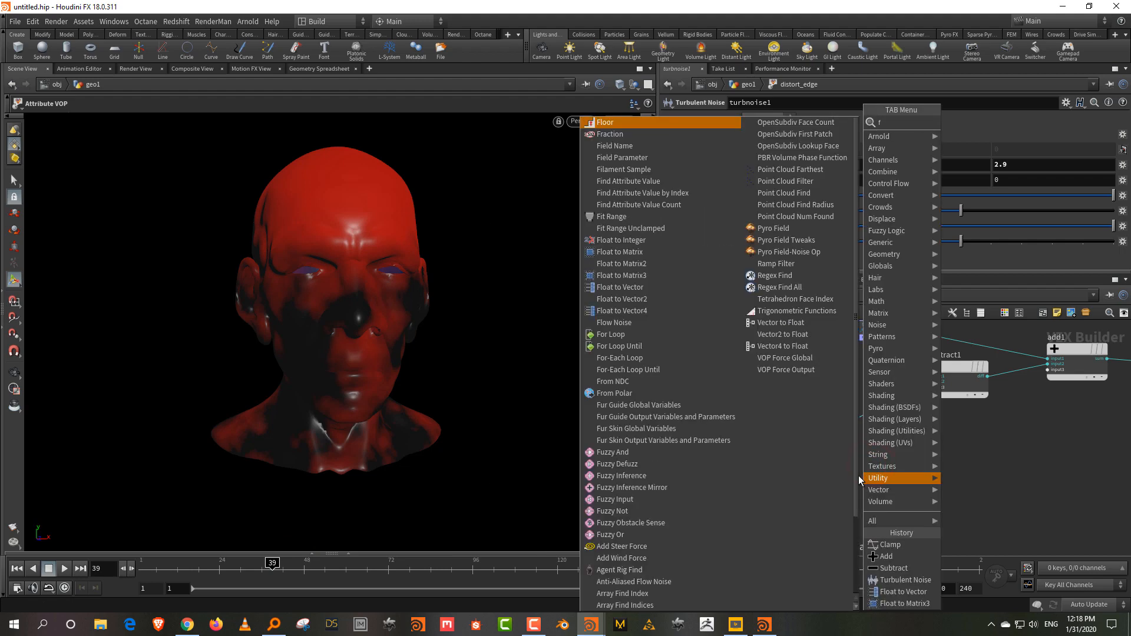
pyautogui.write('itr')
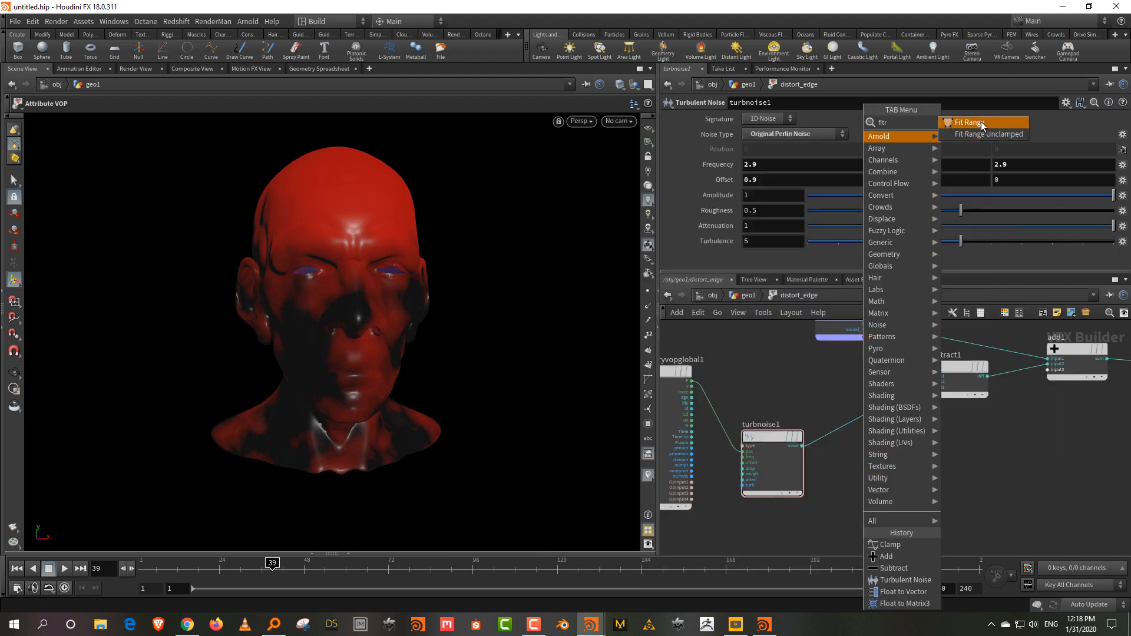
pyautogui.click(972, 123)
pyautogui.click(855, 415)
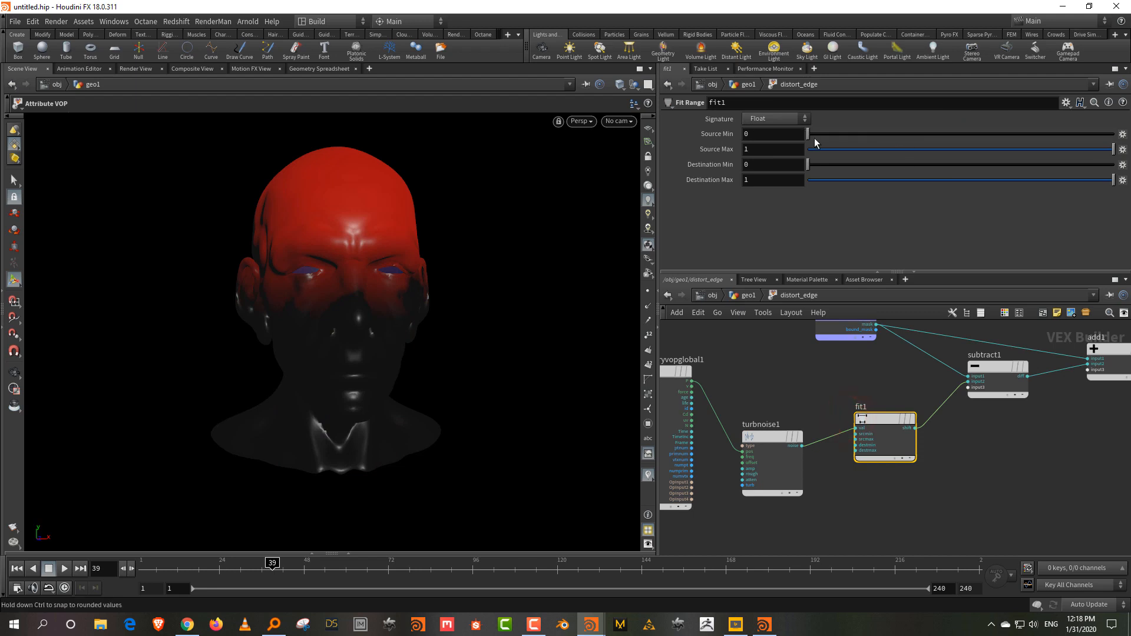
# Step: Set the Fit Range Source Min to -0.3 and Source Max to about 0.27, and preview the mask up to frame 48
pyautogui.moveTo(790, 136); pyautogui.dragTo(758, 135, button='middle')
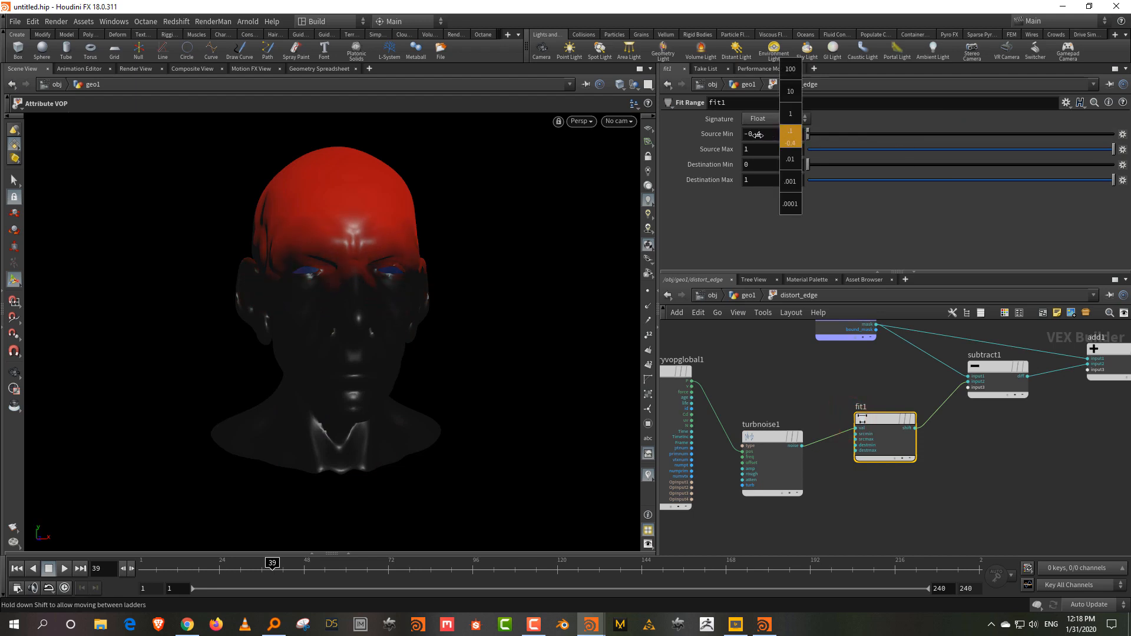
pyautogui.moveTo(927, 150); pyautogui.dragTo(904, 154)
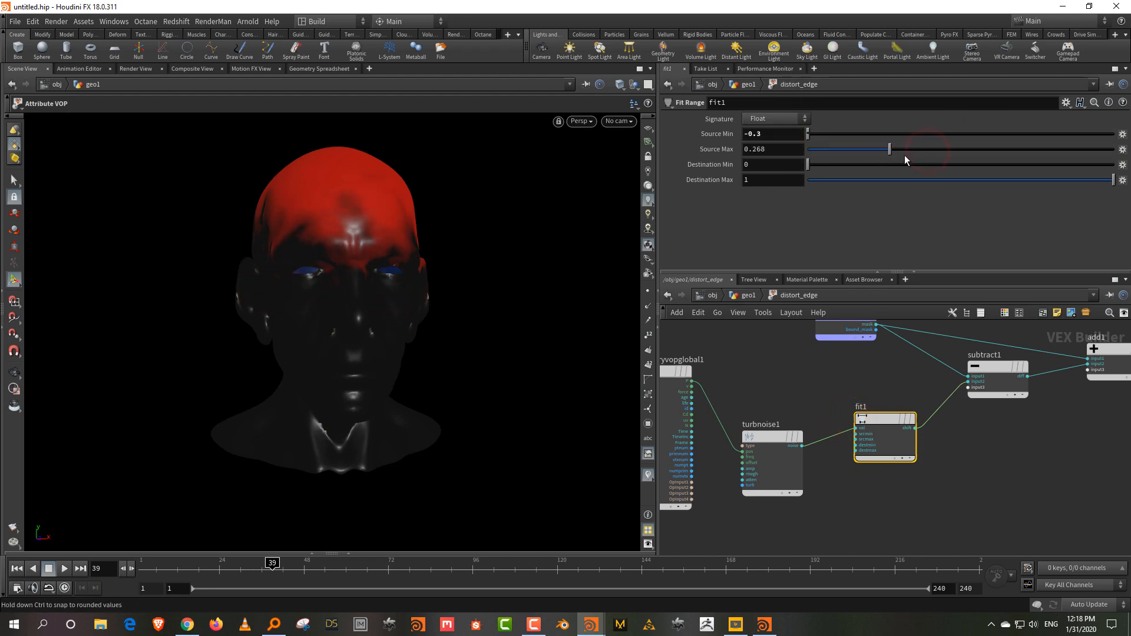
pyautogui.moveTo(276, 571); pyautogui.dragTo(299, 592)
pyautogui.click(784, 407)
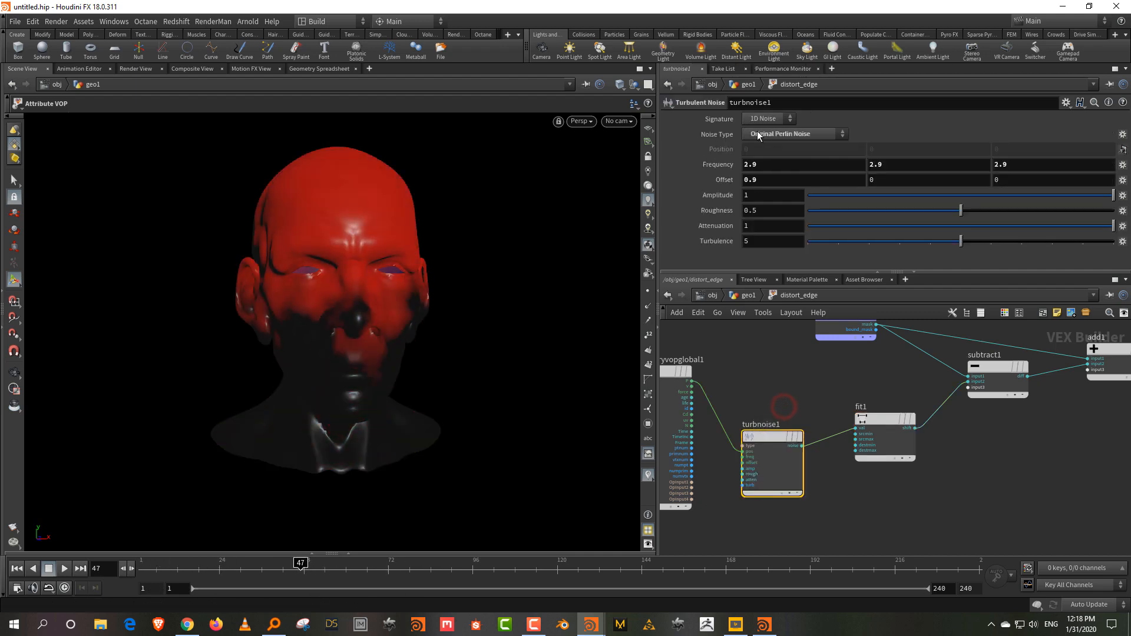
pyautogui.moveTo(285, 585); pyautogui.dragTo(304, 571)
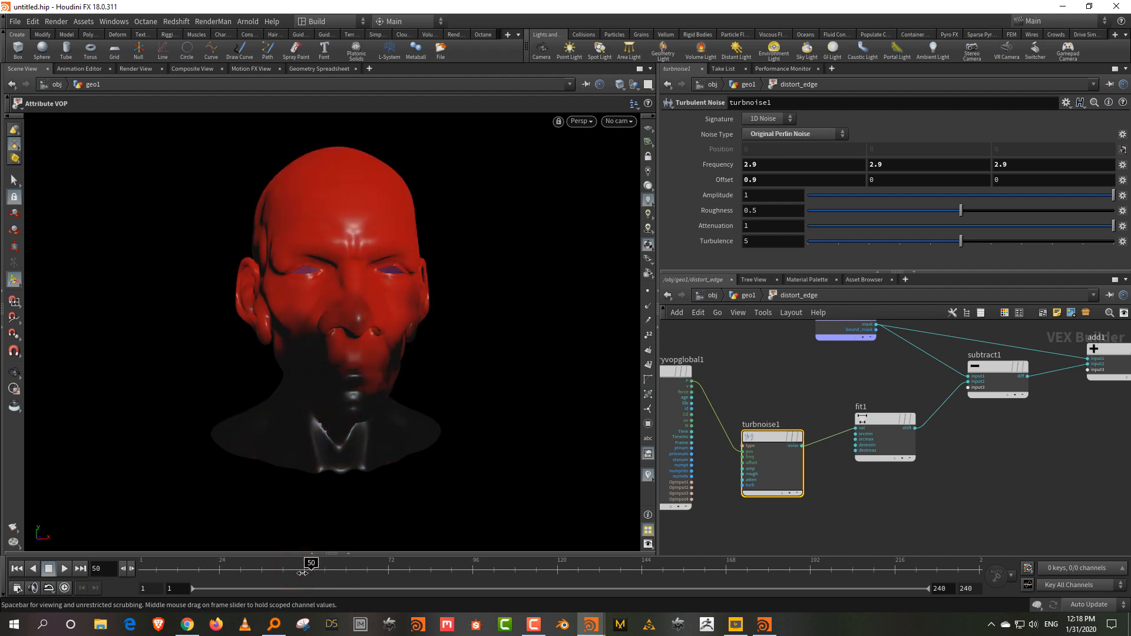
pyautogui.click(761, 371)
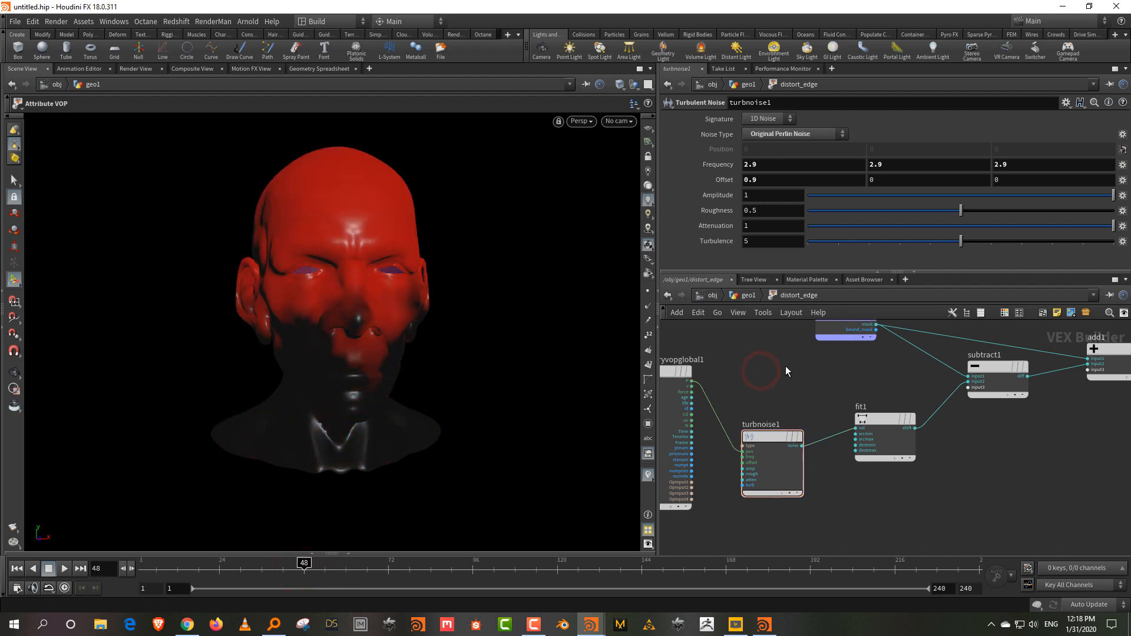
# Step: Enlarge the network area and, inside distort_edge, move Float to Vector and the geometry output apart to make room after Clamp
pyautogui.click(748, 295)
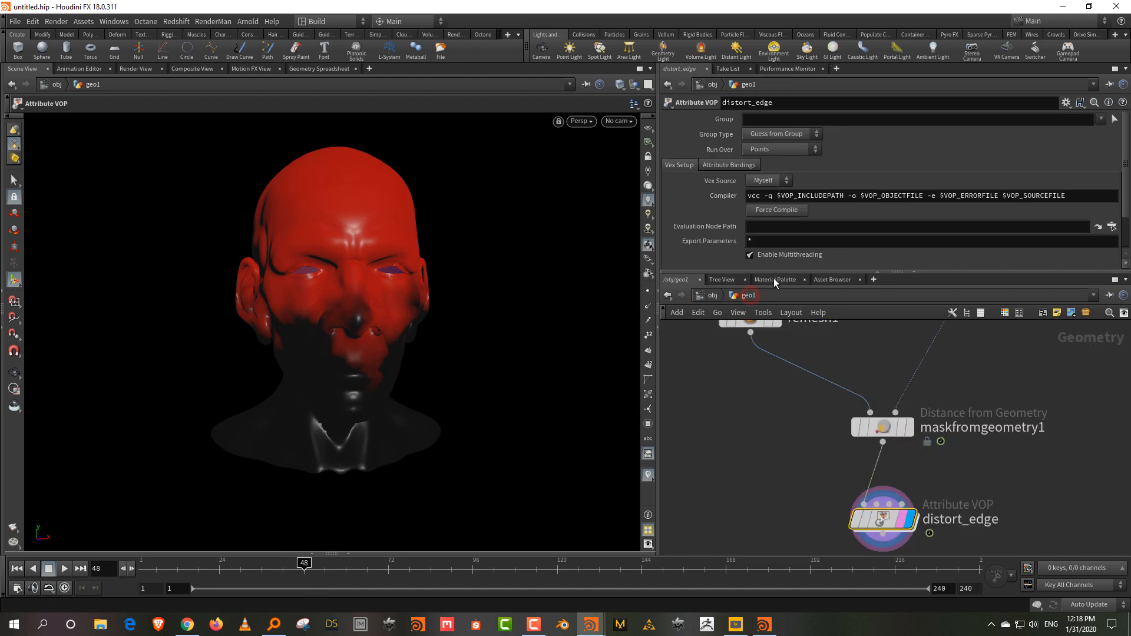
pyautogui.moveTo(775, 273); pyautogui.dragTo(775, 202)
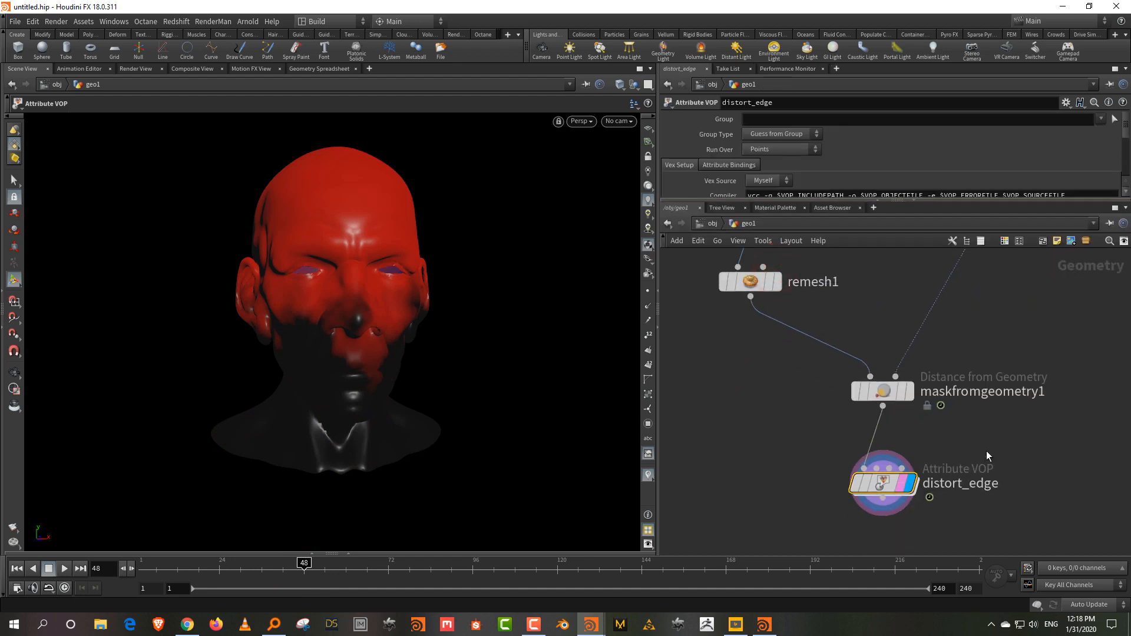
pyautogui.doubleClick(879, 484)
pyautogui.moveTo(954, 442); pyautogui.dragTo(788, 471, button='middle')
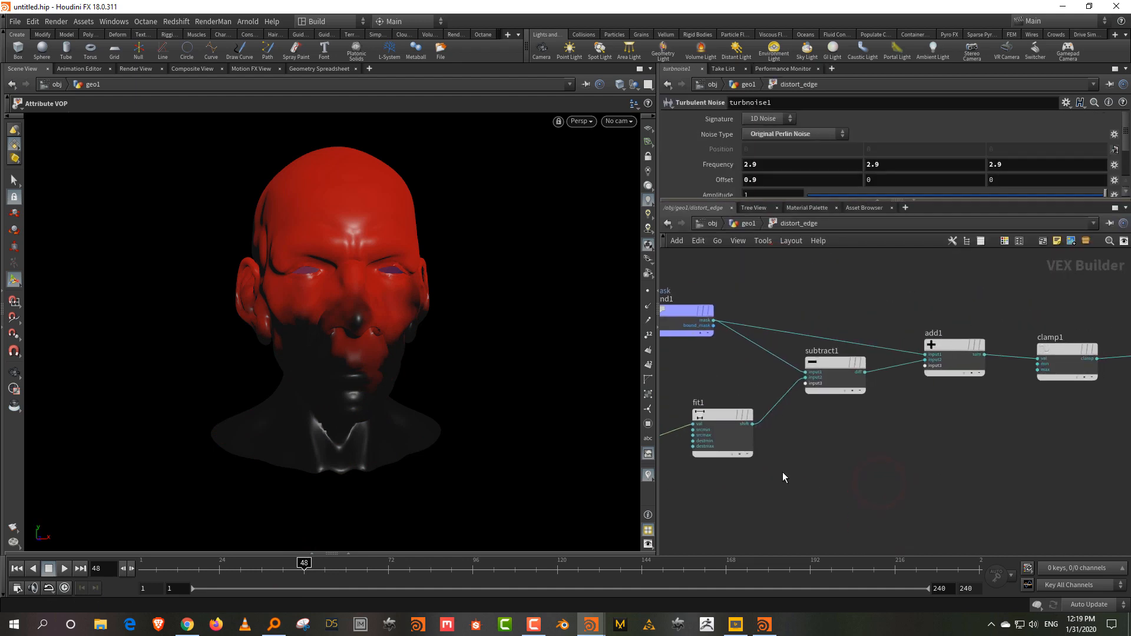
pyautogui.scroll(-2, 872, 465)
pyautogui.moveTo(900, 455); pyautogui.dragTo(693, 491, button='middle')
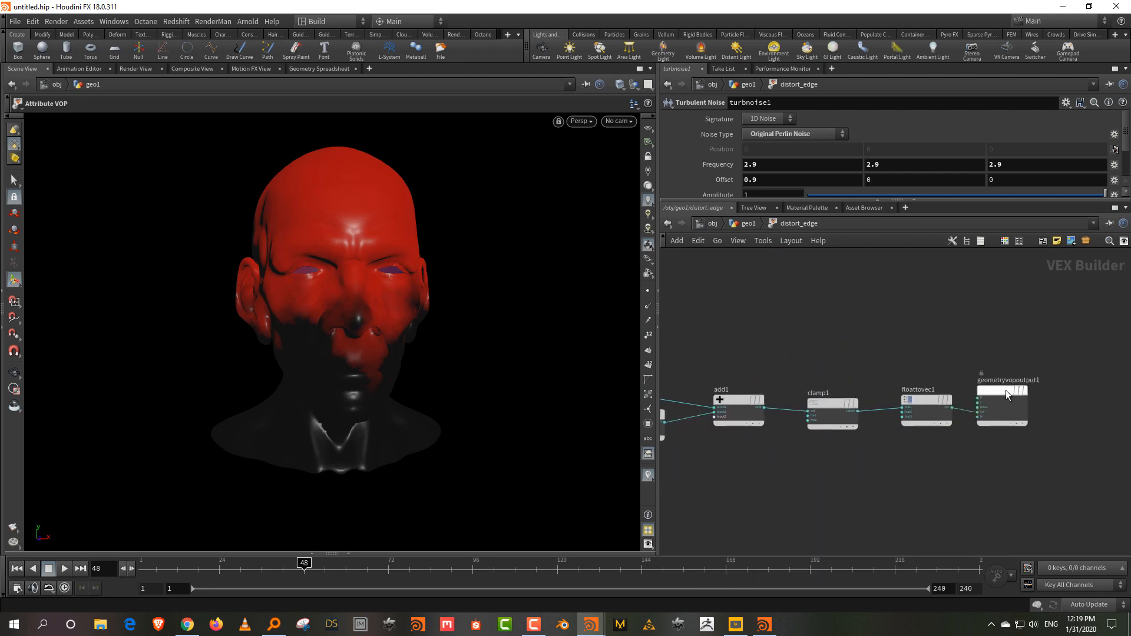
pyautogui.scroll(3, 1006, 390)
pyautogui.moveTo(975, 387); pyautogui.dragTo(1048, 387)
pyautogui.moveTo(899, 404); pyautogui.dragTo(895, 452)
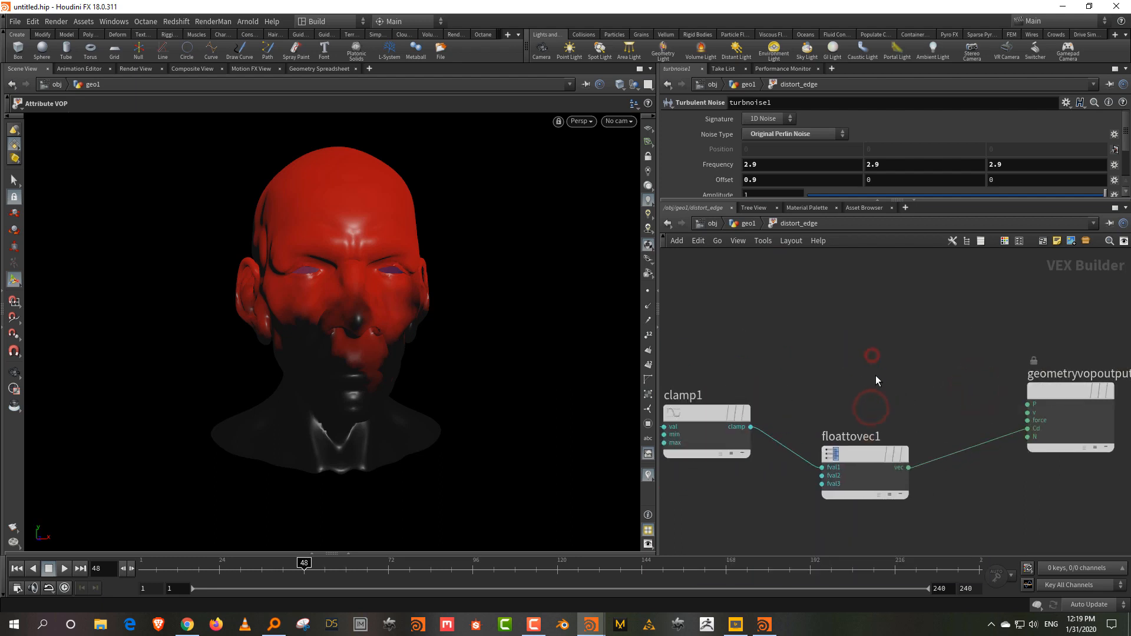
# Step: Add a Bind node above Float to Vector and set its parameter name to mask
pyautogui.press('Tab')
pyautogui.write('binde')
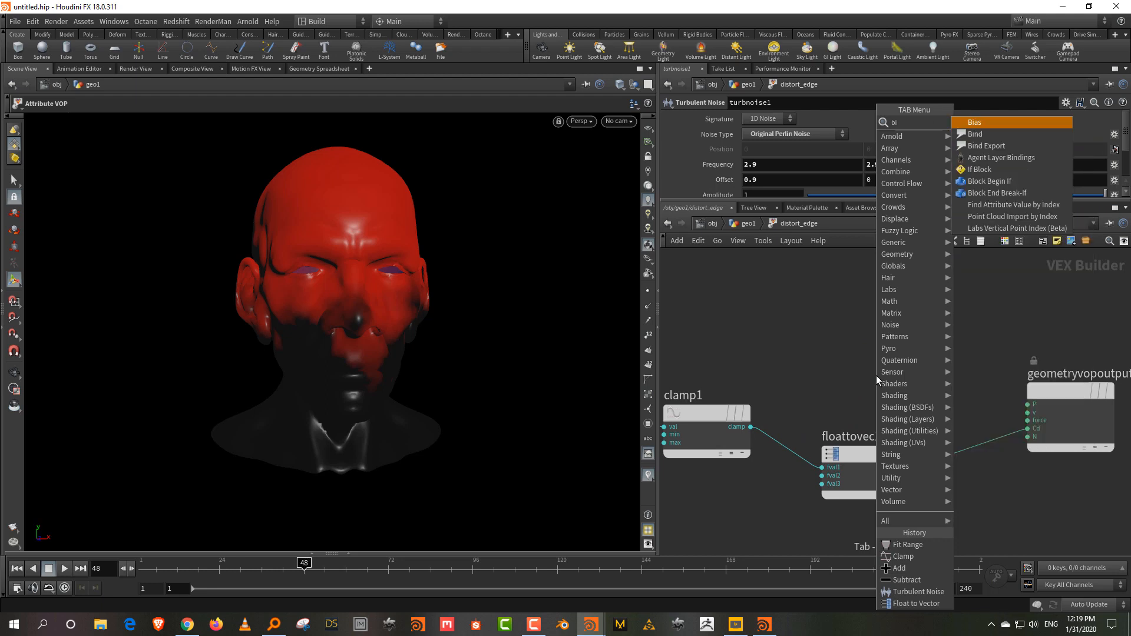
pyautogui.click(1023, 119)
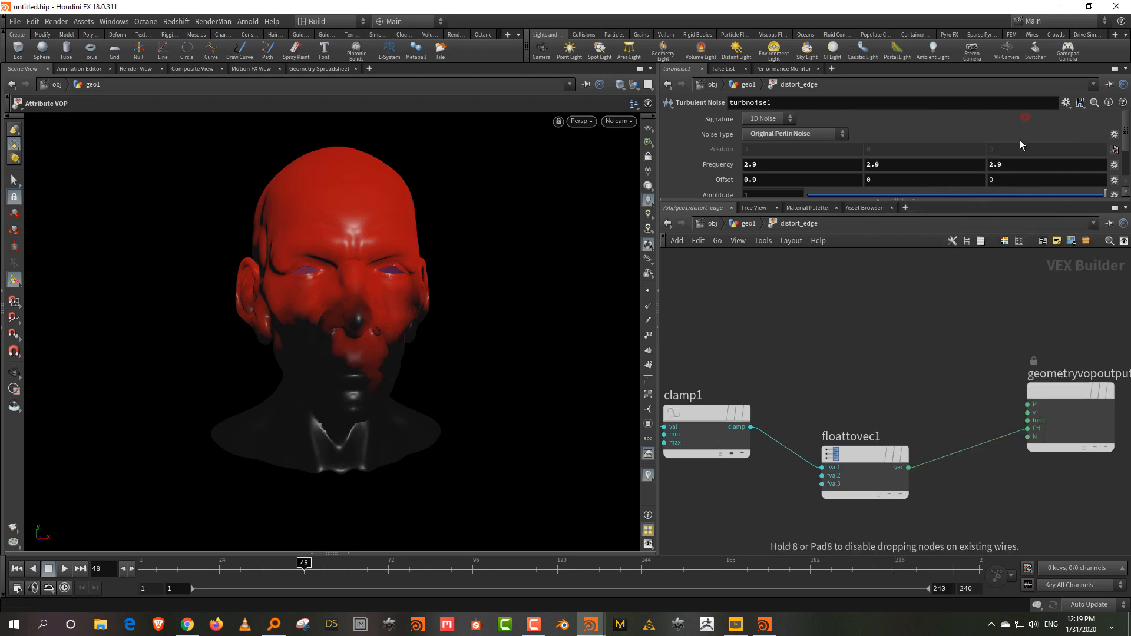
pyautogui.click(948, 334)
pyautogui.doubleClick(758, 118)
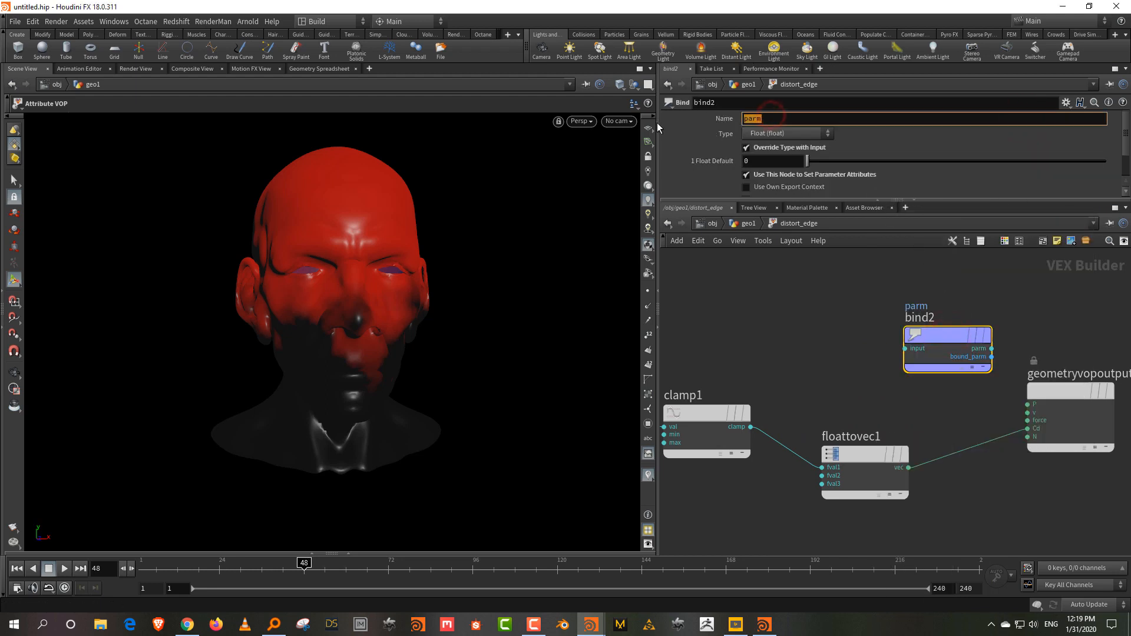
pyautogui.write('mask')
pyautogui.press('Return')
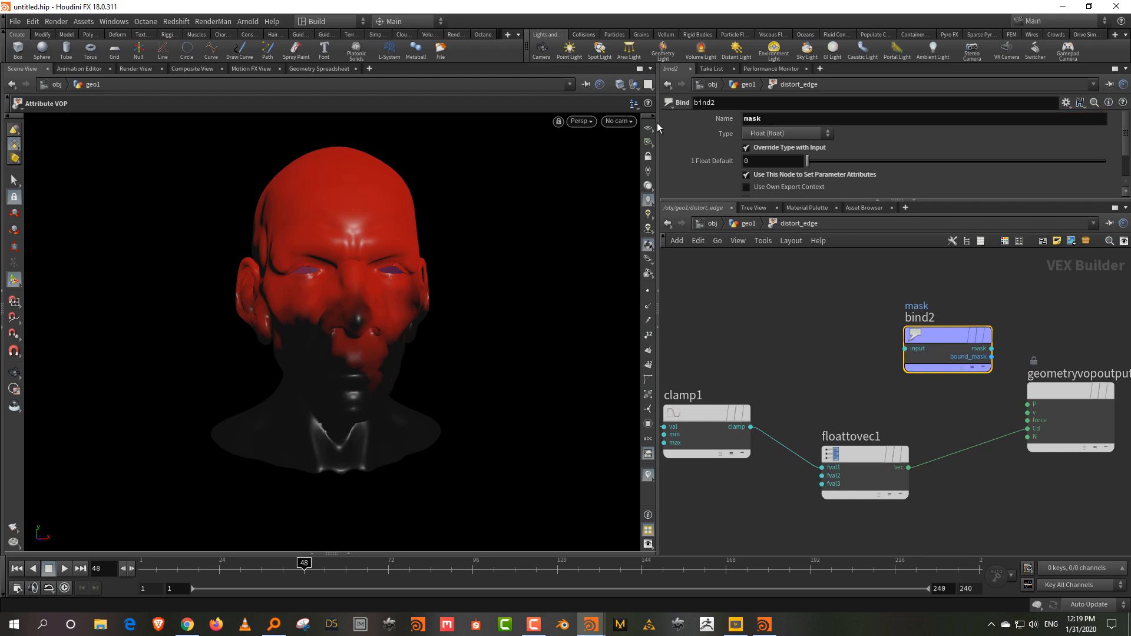
# Step: Wire Clamp's output into the new mask Bind node's input and place that node above Float to Vector
pyautogui.click(751, 427)
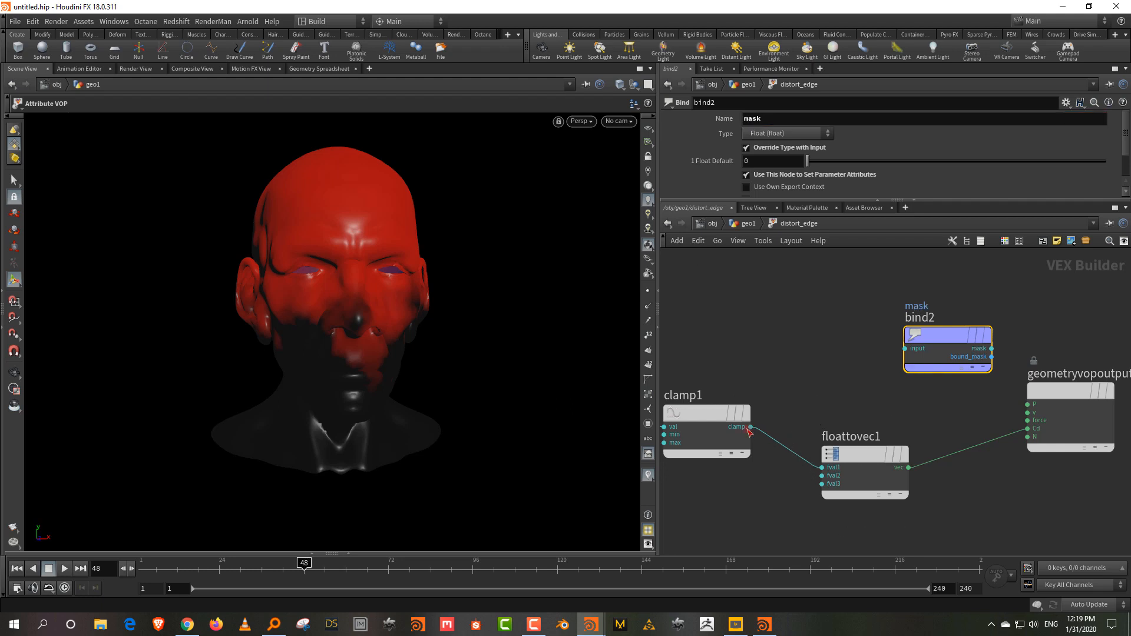
pyautogui.click(879, 355)
pyautogui.moveTo(957, 339); pyautogui.dragTo(881, 312)
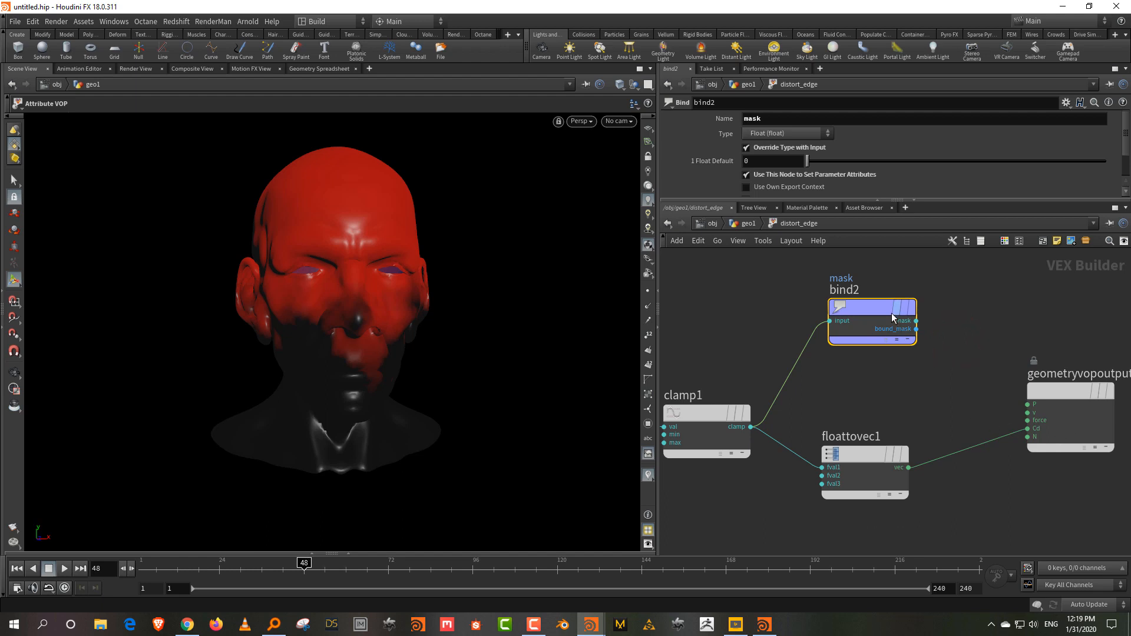
# Step: Return to the geo1 level, add an Attribute VOP below distort_edge and name it border
pyautogui.click(748, 223)
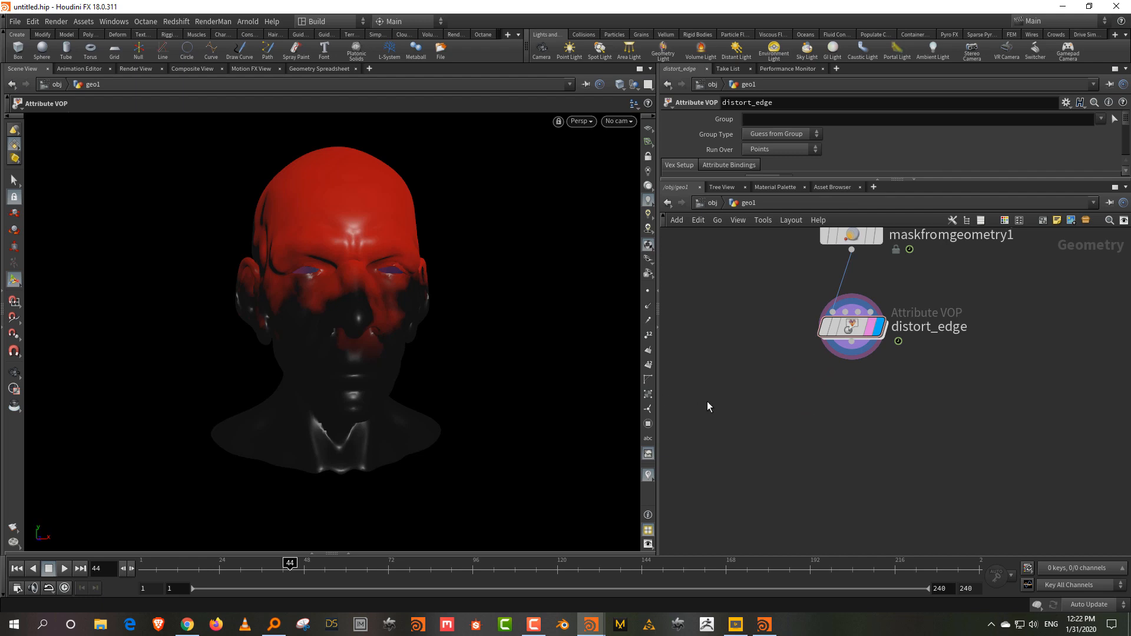
pyautogui.press('Tab')
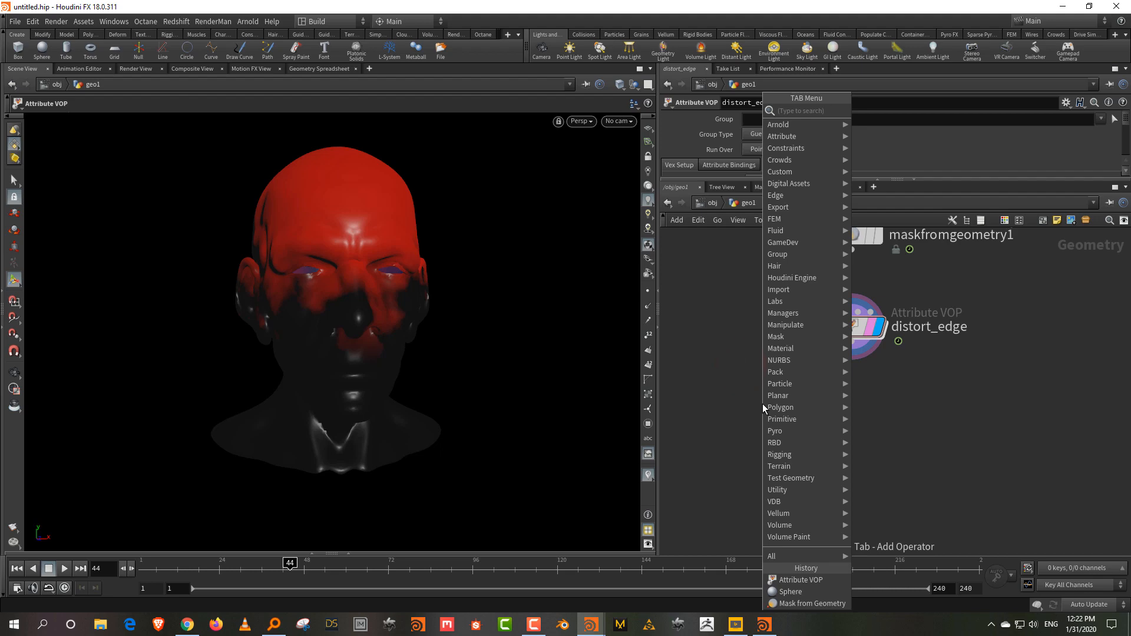
pyautogui.write('vop')
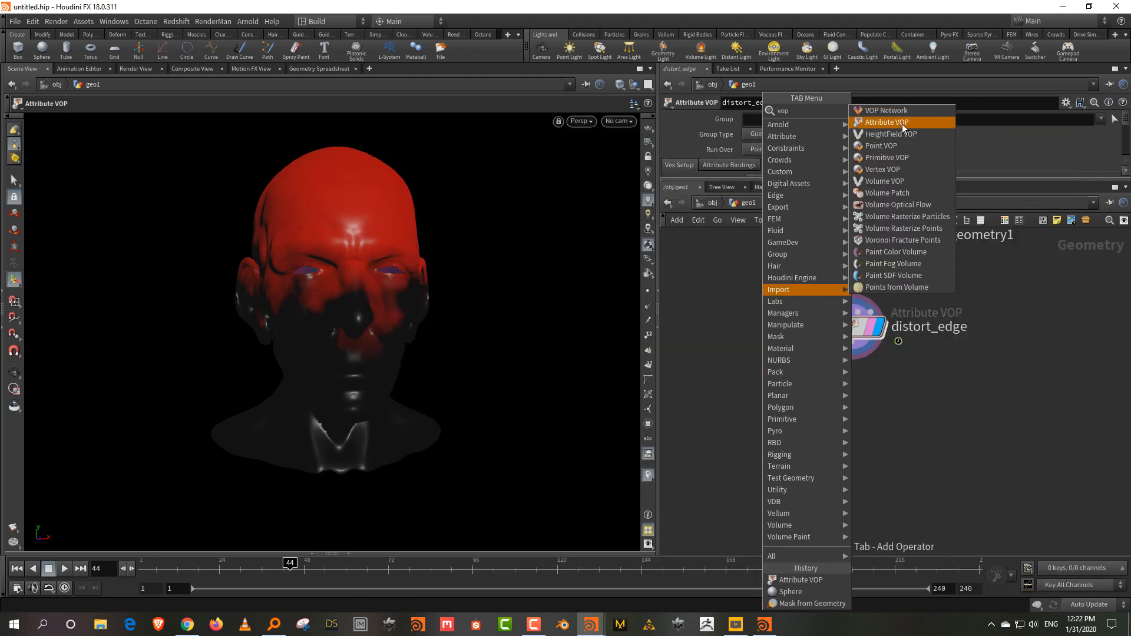
pyautogui.click(903, 123)
pyautogui.click(861, 437)
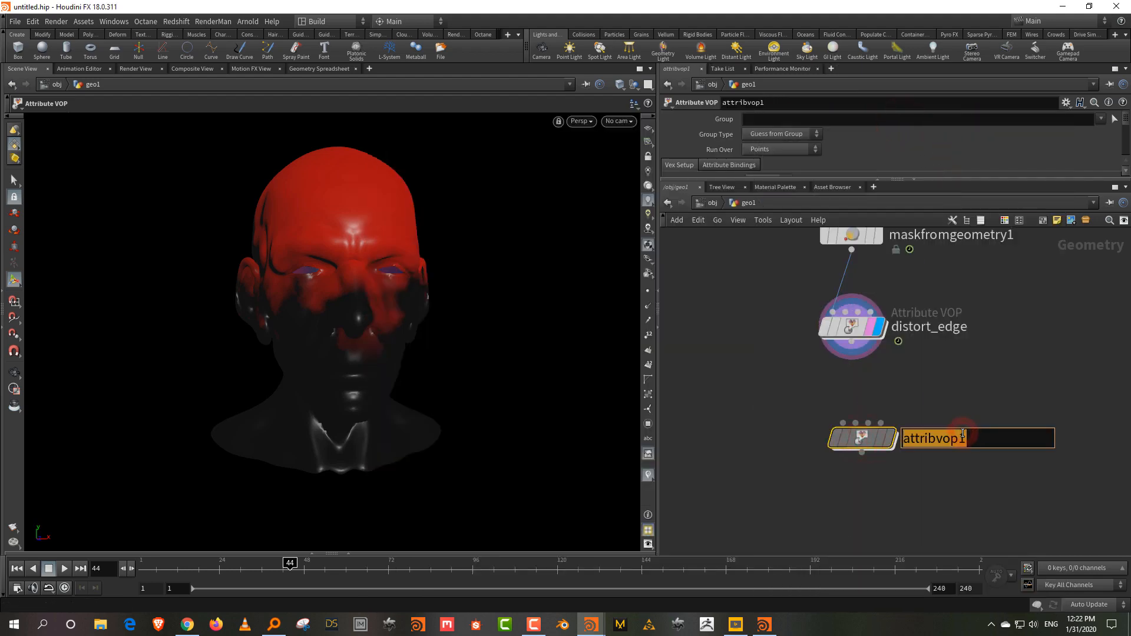
pyautogui.write('border')
pyautogui.press('Return')
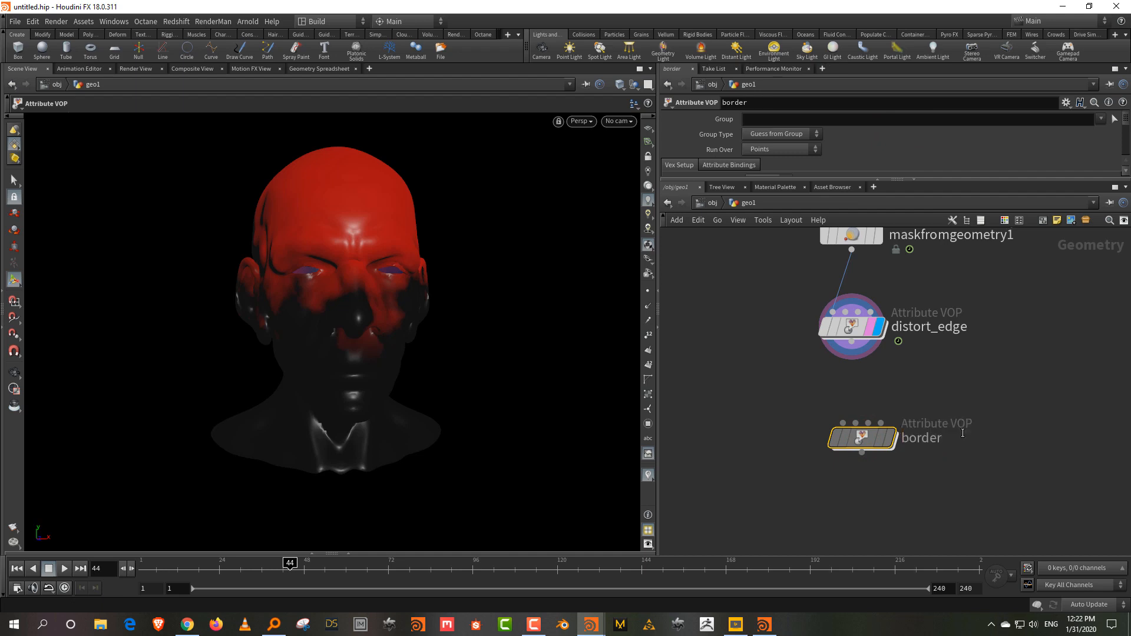
# Step: Connect distort_edge's output to the first input of border and open the border network
pyautogui.click(851, 341)
pyautogui.click(842, 423)
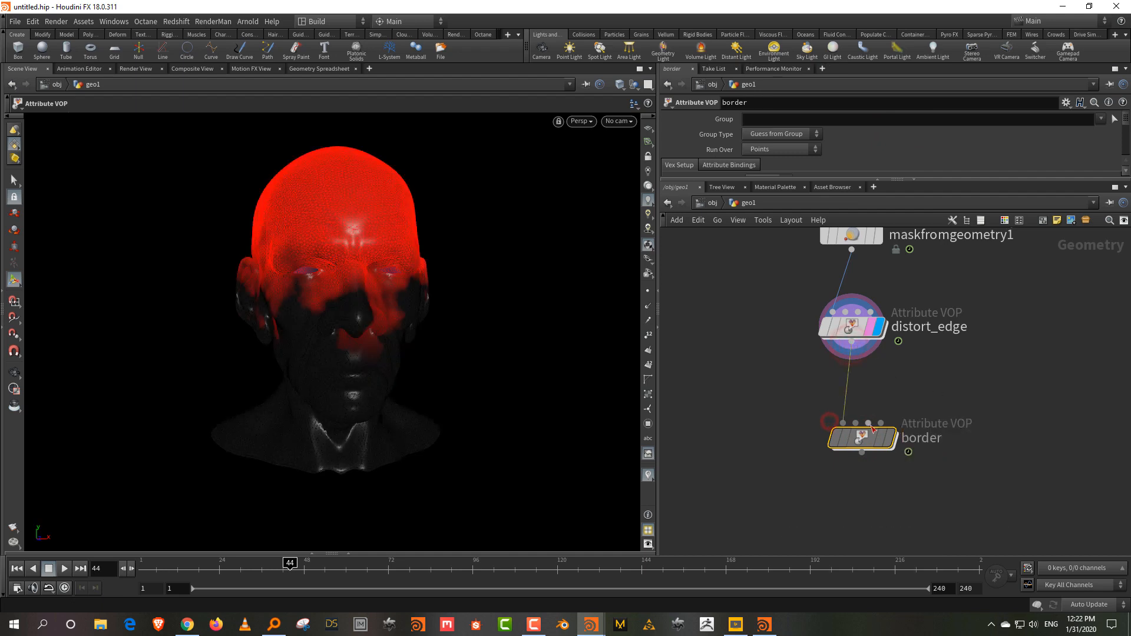
pyautogui.doubleClick(867, 443)
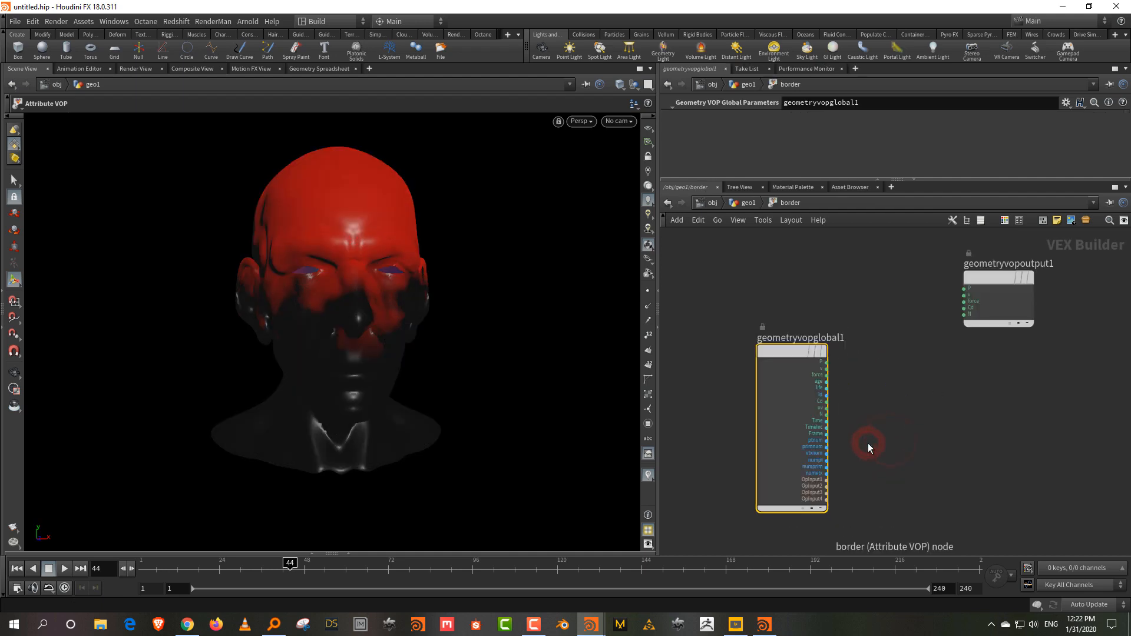
# Step: Reposition the geometry output node, then add a Bind node beside the global parameters and set its name to mask
pyautogui.moveTo(987, 273); pyautogui.dragTo(1032, 332)
pyautogui.scroll(2, 935, 400)
pyautogui.click(907, 368)
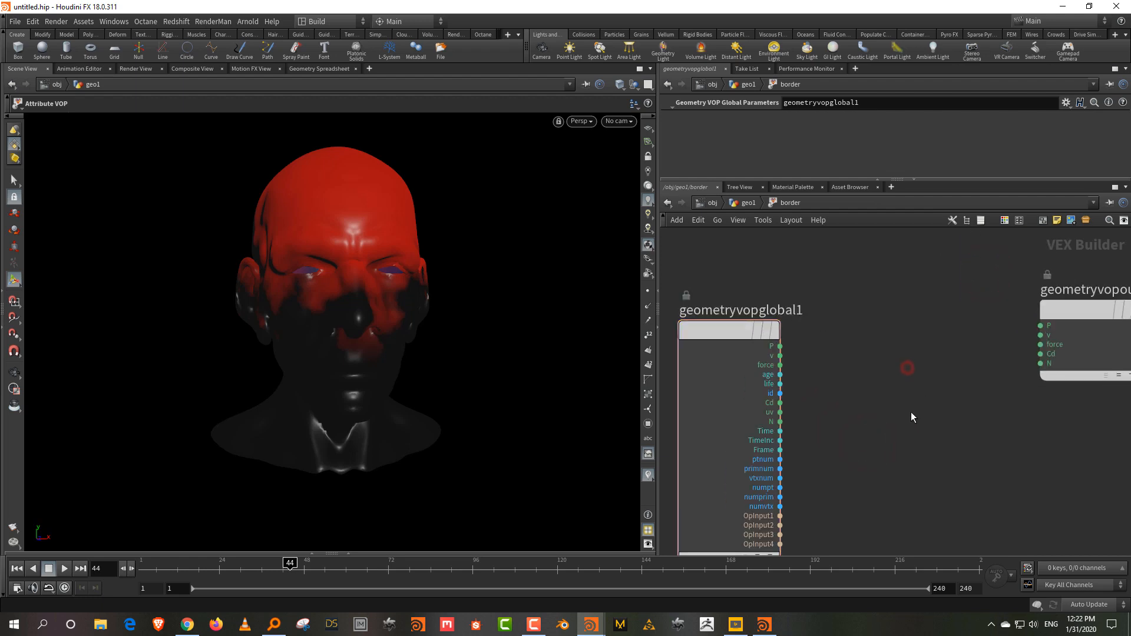
pyautogui.press('Tab')
pyautogui.write('bind')
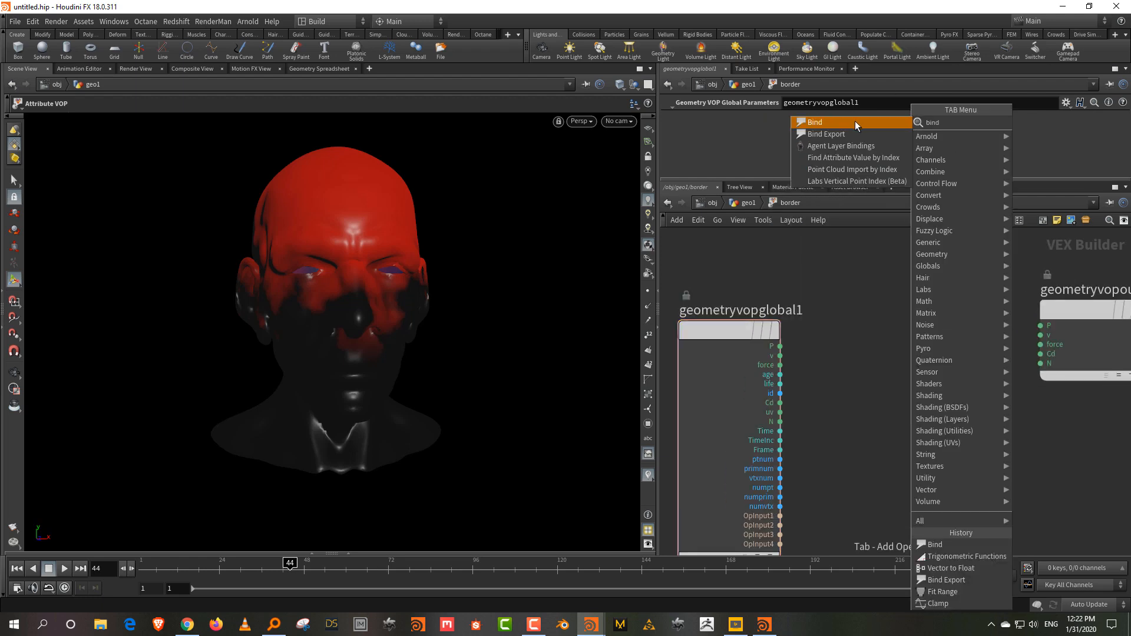
pyautogui.click(854, 122)
pyautogui.click(833, 301)
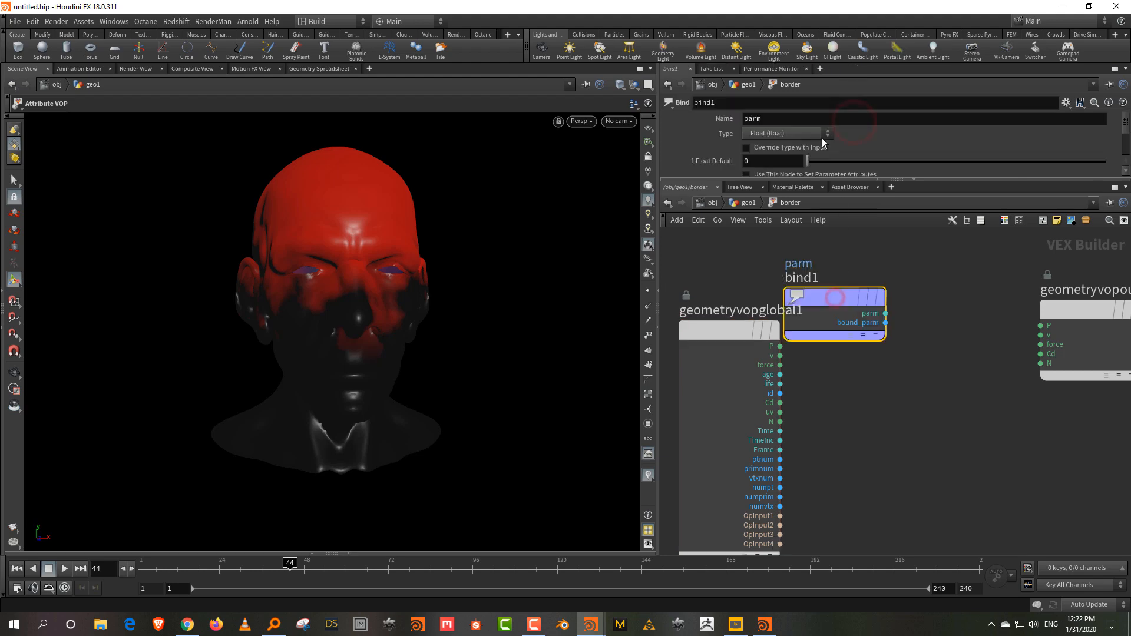
pyautogui.doubleClick(828, 118)
pyautogui.write('m')
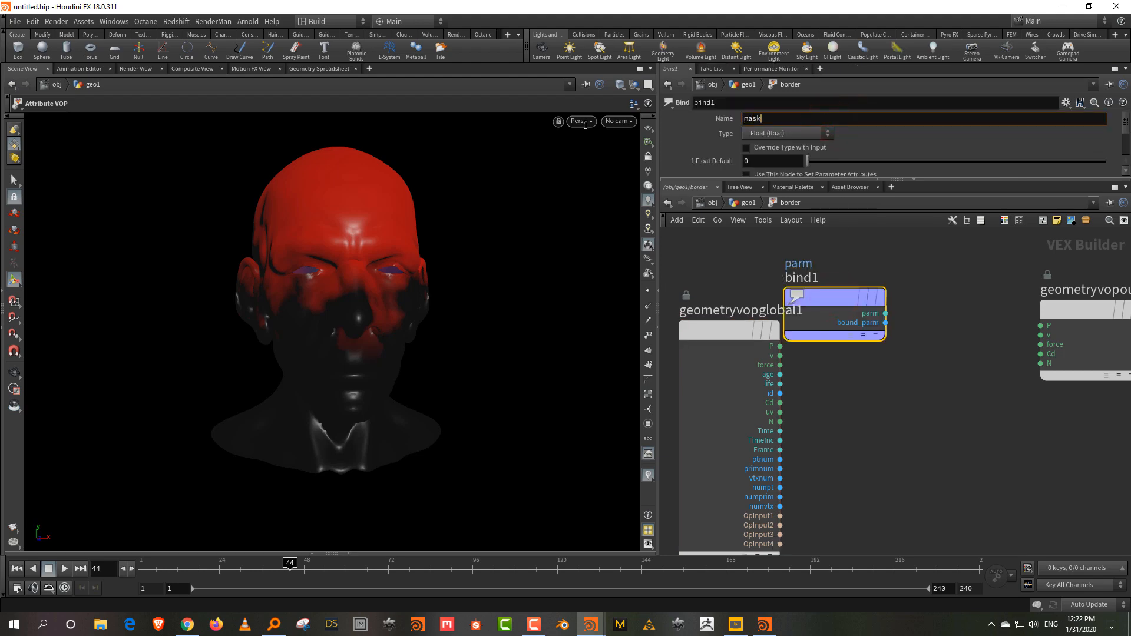
pyautogui.write('ask')
pyautogui.press('Return')
# Step: Add a Trigonometric Functions node before the geometry output and wire the Bind's mask output into its rad input
pyautogui.moveTo(1016, 357); pyautogui.dragTo(881, 358, button='middle')
pyautogui.press('Tab')
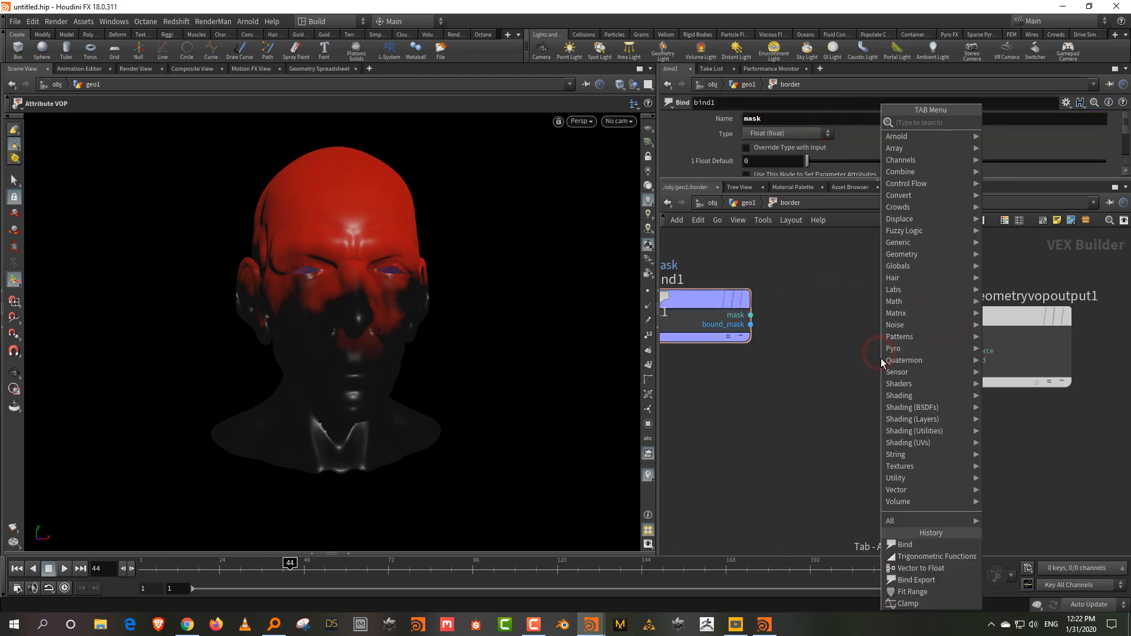
pyautogui.write('trig')
pyautogui.press('Return')
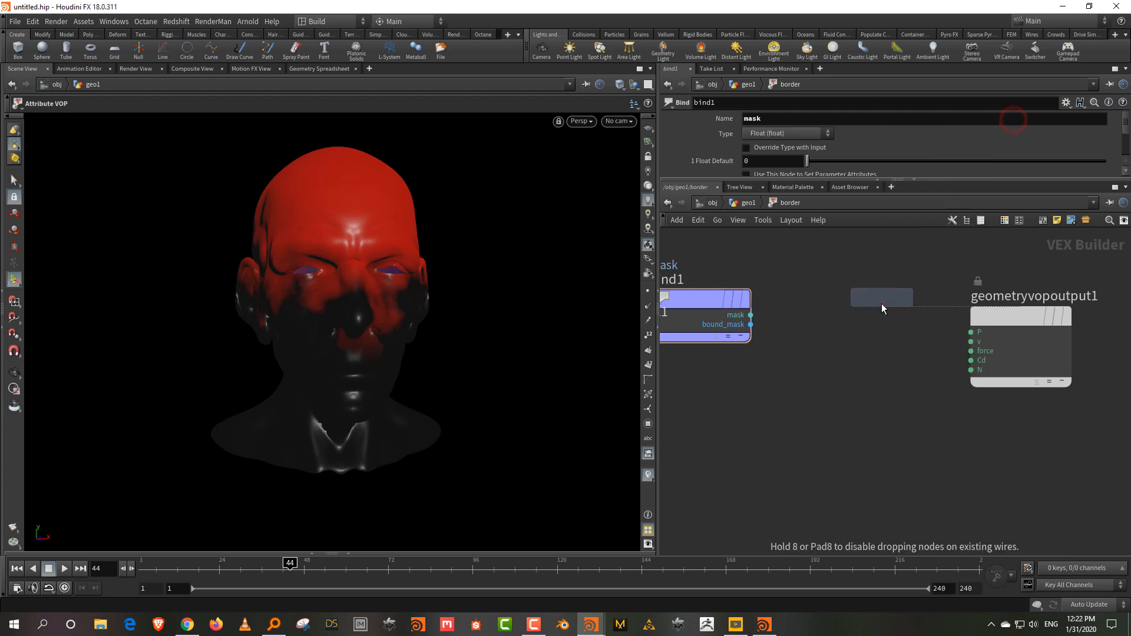
pyautogui.click(881, 302)
pyautogui.click(751, 316)
pyautogui.click(831, 313)
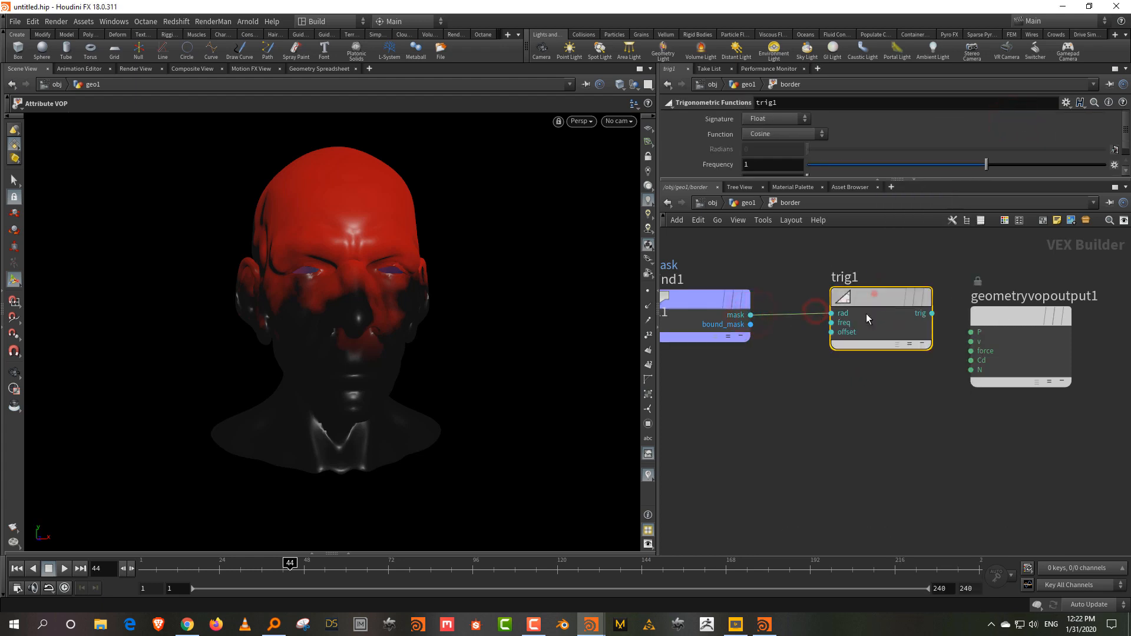
# Step: Shift the Trigonometric Functions node slightly and connect its trig output to Cd on the geometry output
pyautogui.moveTo(875, 294); pyautogui.dragTo(847, 334)
pyautogui.scroll(2, 827, 361)
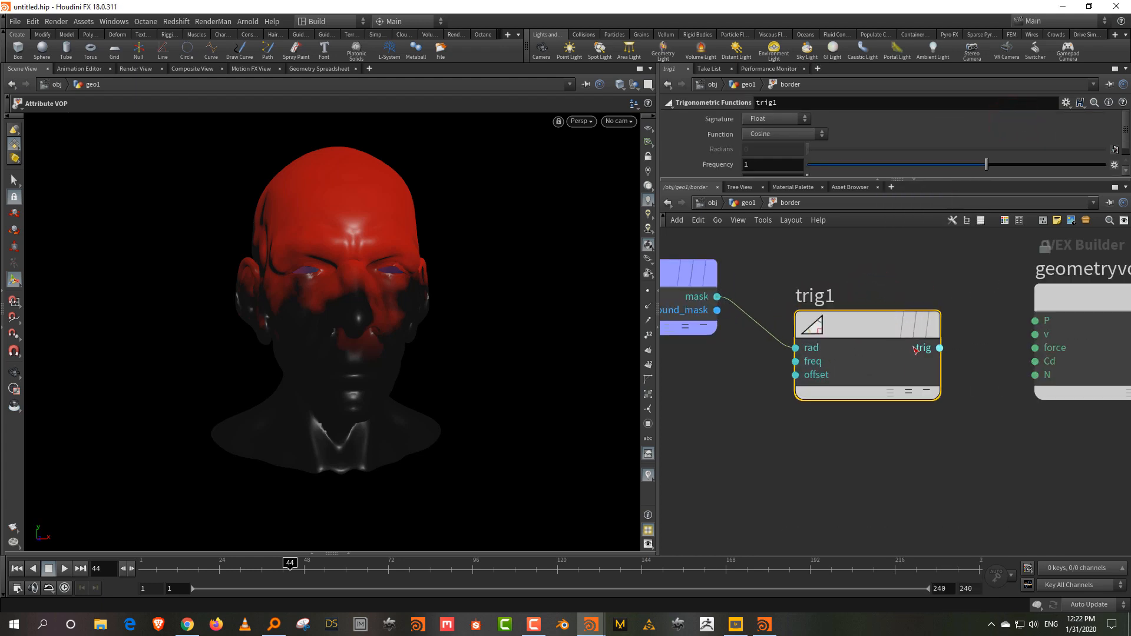
pyautogui.click(940, 348)
pyautogui.click(1034, 361)
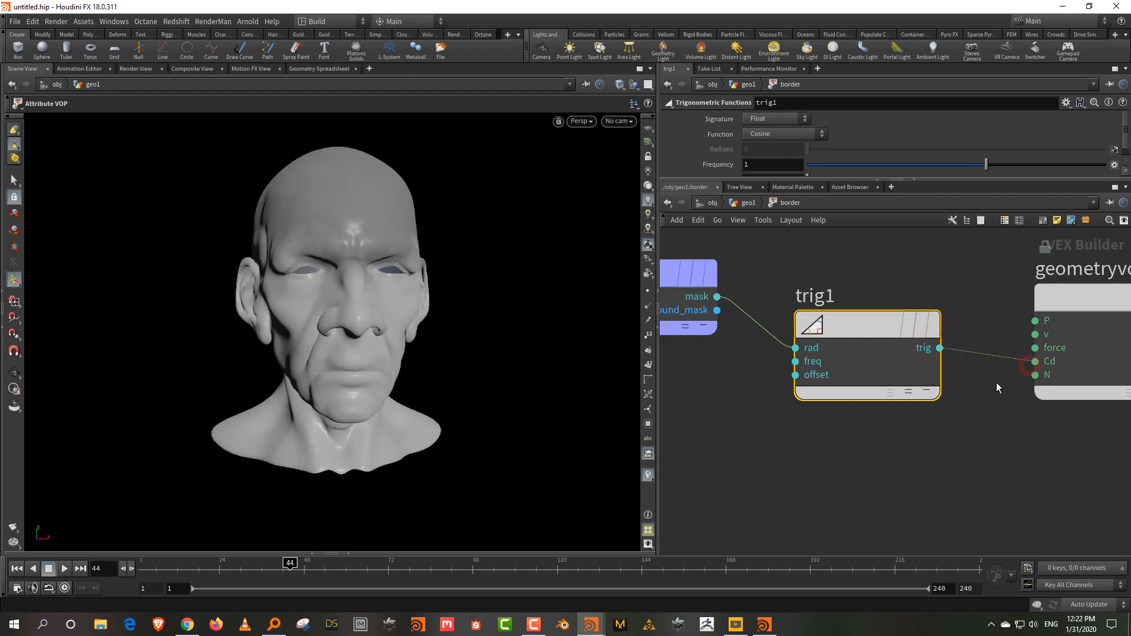
# Step: Enlarge the parameter area and set the trigonometric function to Sine
pyautogui.click(815, 180)
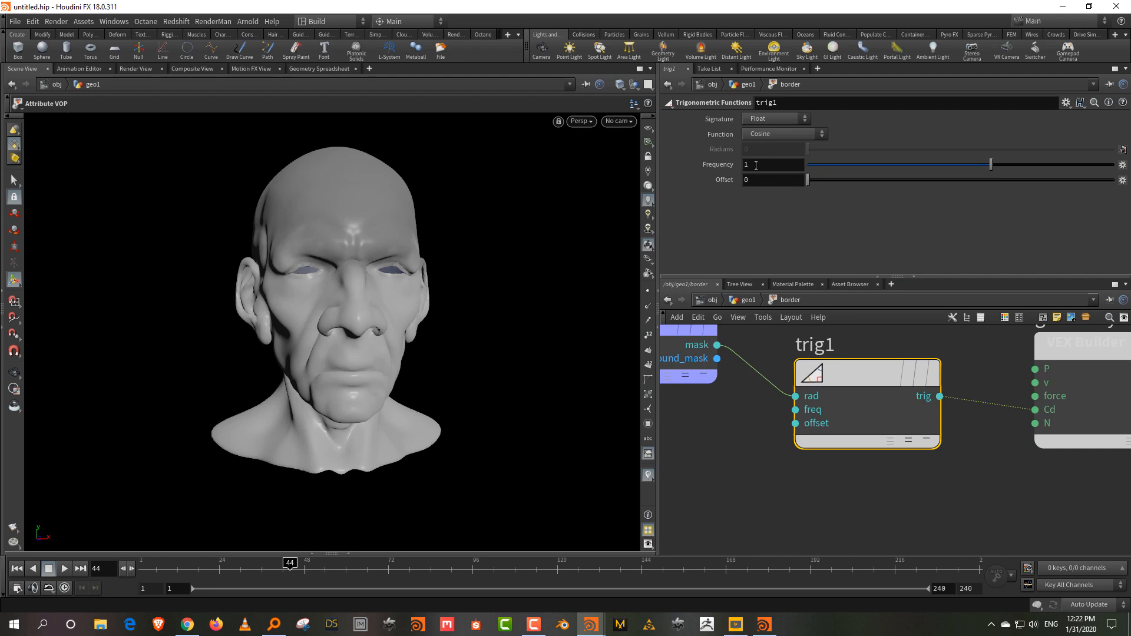
pyautogui.click(763, 135)
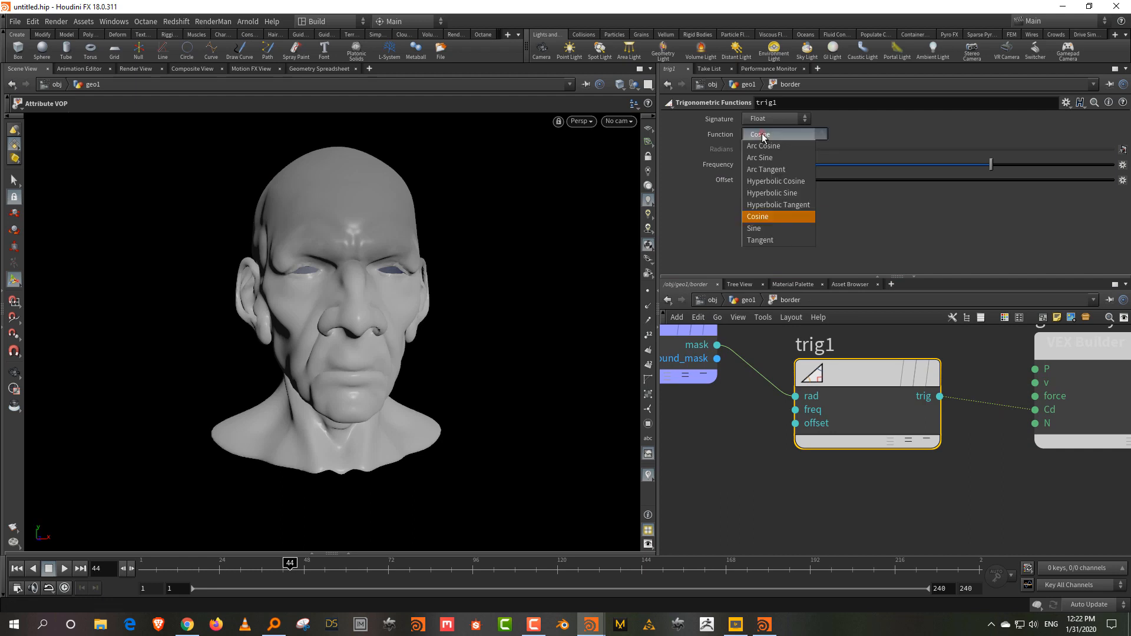
pyautogui.click(755, 228)
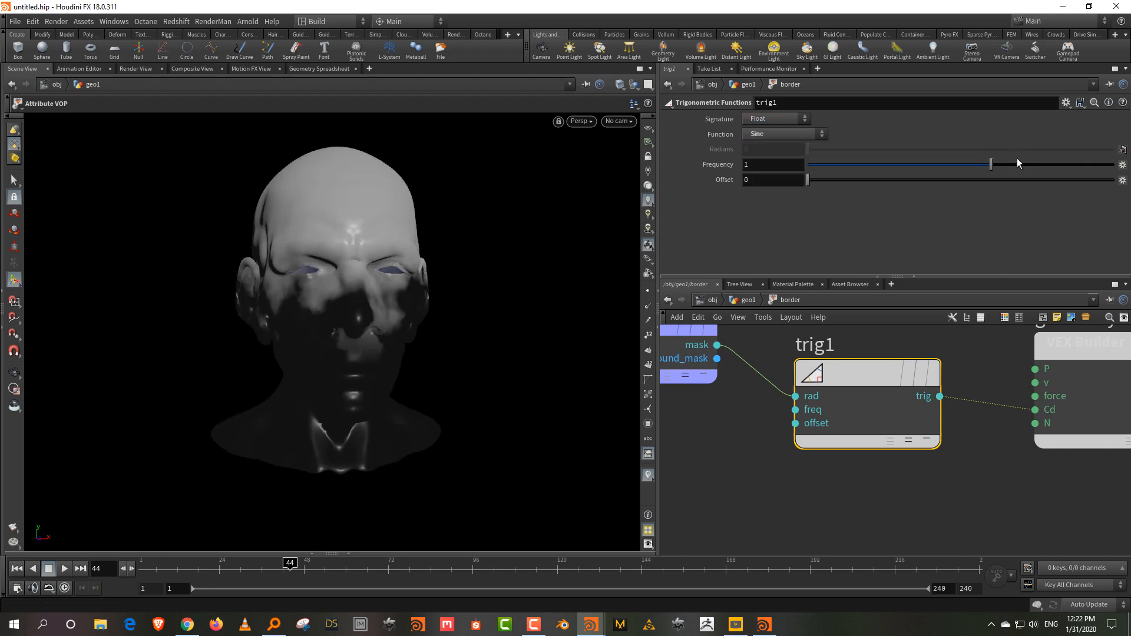
# Step: Set the sine Frequency to 3.42 and Offset to 0.027, previewing the border at frames 42 and 48
pyautogui.moveTo(999, 166); pyautogui.dragTo(1065, 170)
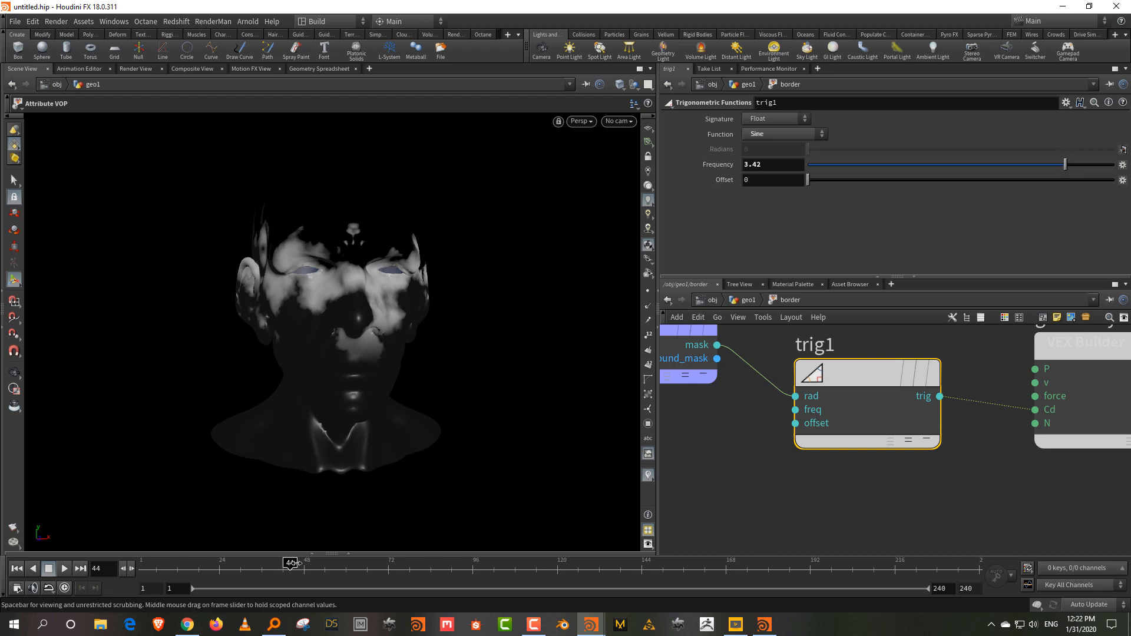
pyautogui.moveTo(283, 567)
pyautogui.mouseDown()
pyautogui.moveTo(127, 568)
pyautogui.moveTo(472, 578)
pyautogui.moveTo(247, 578)
pyautogui.moveTo(283, 570)
pyautogui.mouseUp()
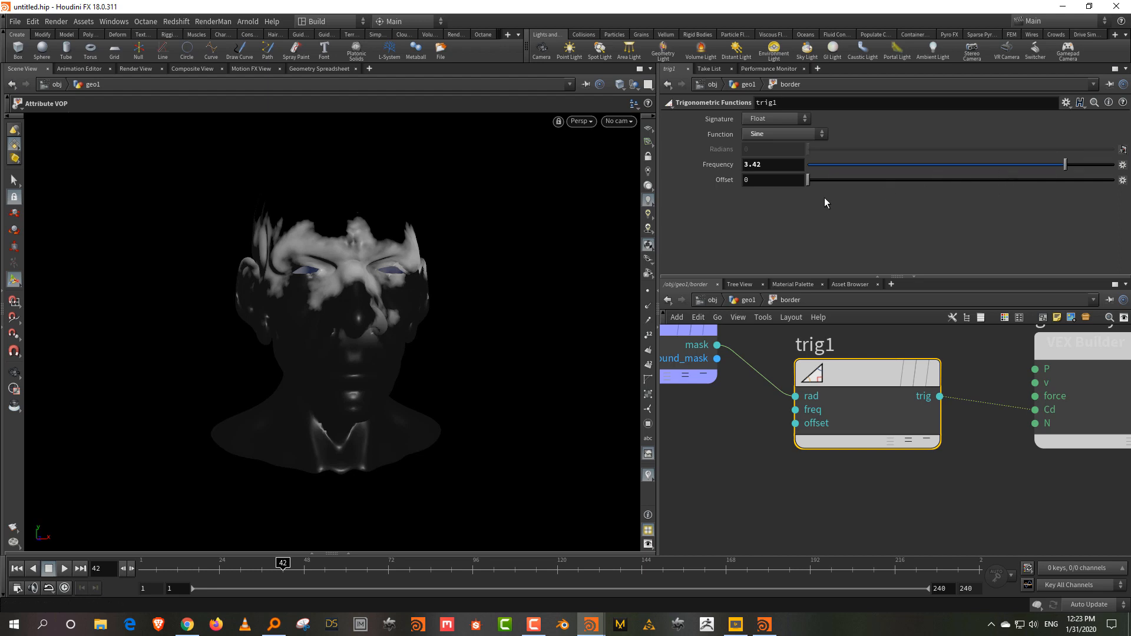
pyautogui.moveTo(811, 181)
pyautogui.mouseDown()
pyautogui.moveTo(985, 190)
pyautogui.moveTo(815, 193)
pyautogui.mouseUp()
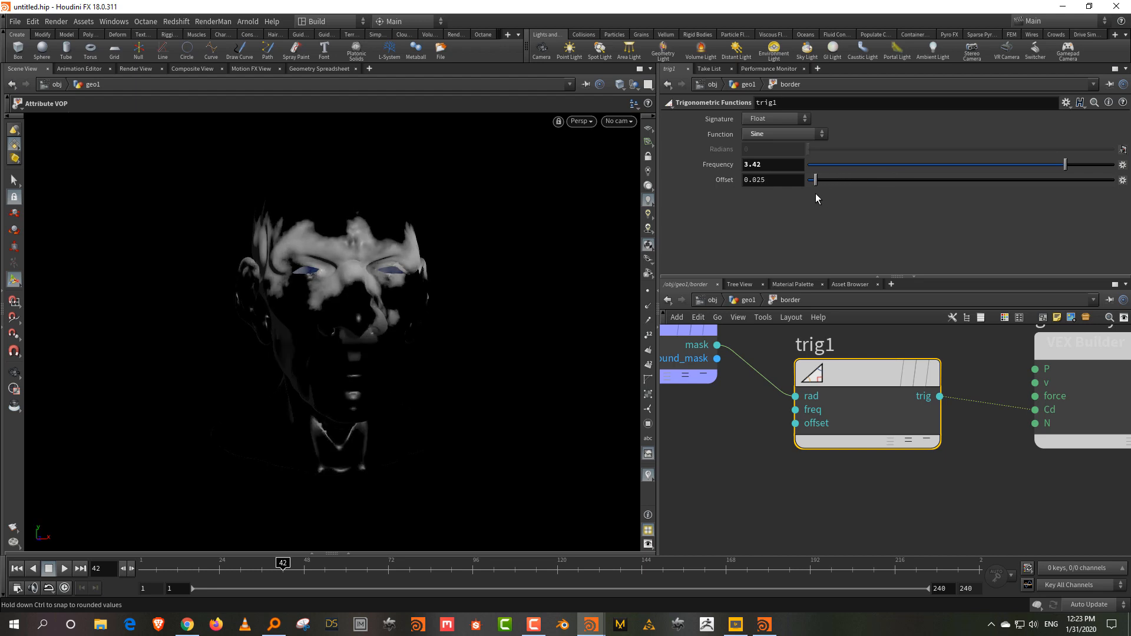
pyautogui.moveTo(295, 568)
pyautogui.mouseDown()
pyautogui.moveTo(152, 566)
pyautogui.moveTo(304, 567)
pyautogui.mouseUp()
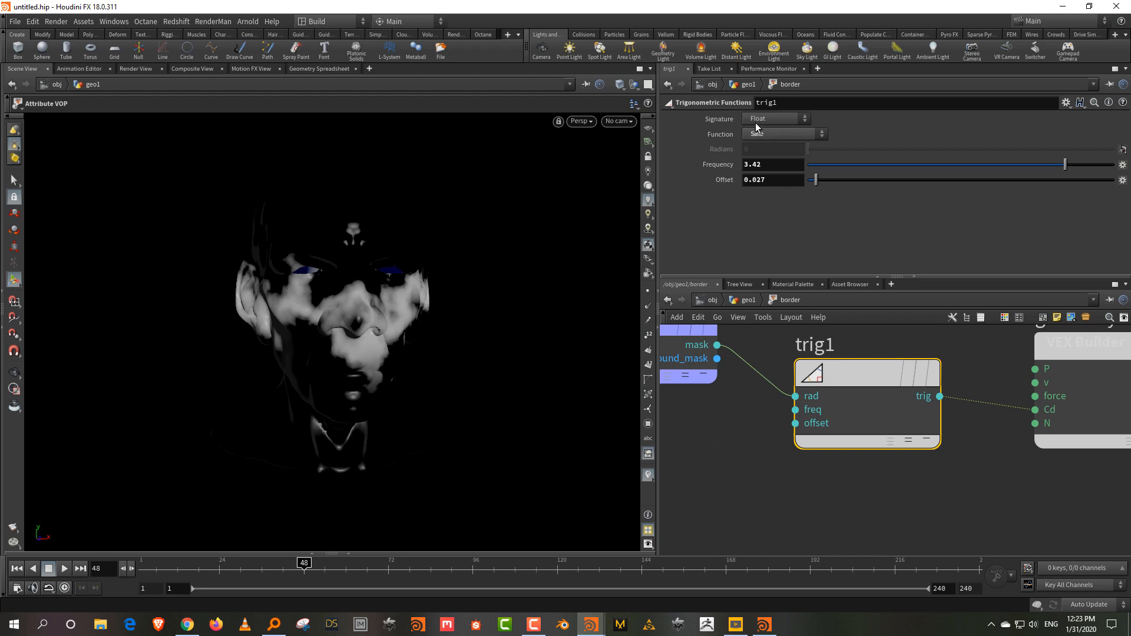
# Step: Show the Geometry Spreadsheet below the viewport and examine the Cd and mask values of the border node's points
pyautogui.click(348, 552)
pyautogui.scroll(2, 390, 476)
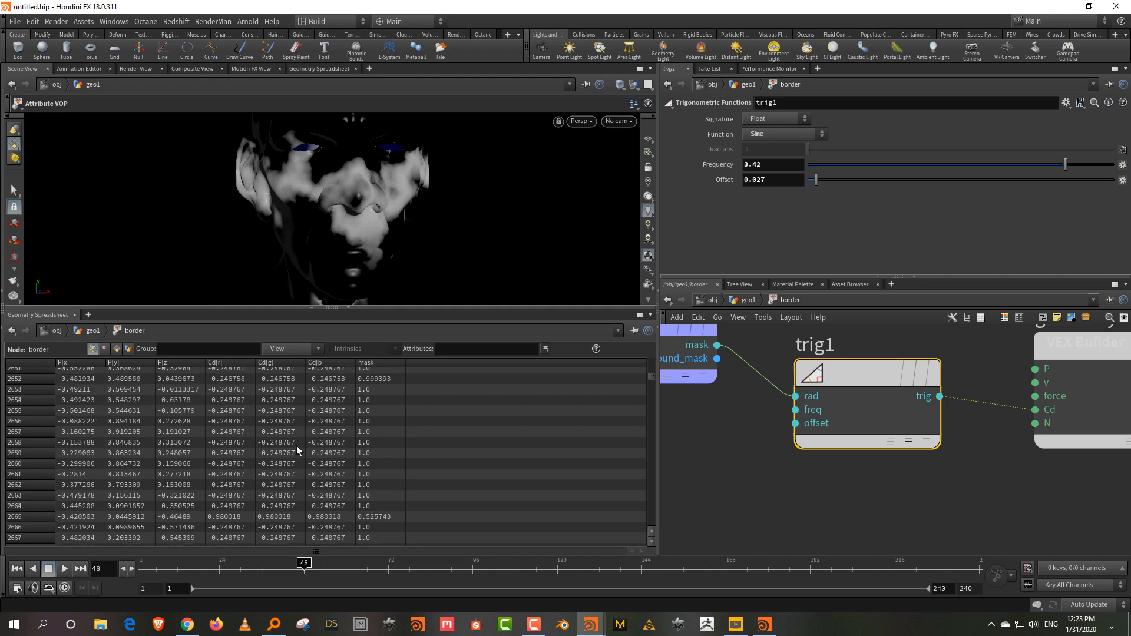
# Step: Insert a Clamp node between the sine node and the geometry output's Cd, then compare the result with the clamp bypassed and enabled
pyautogui.scroll(5, 328, 408)
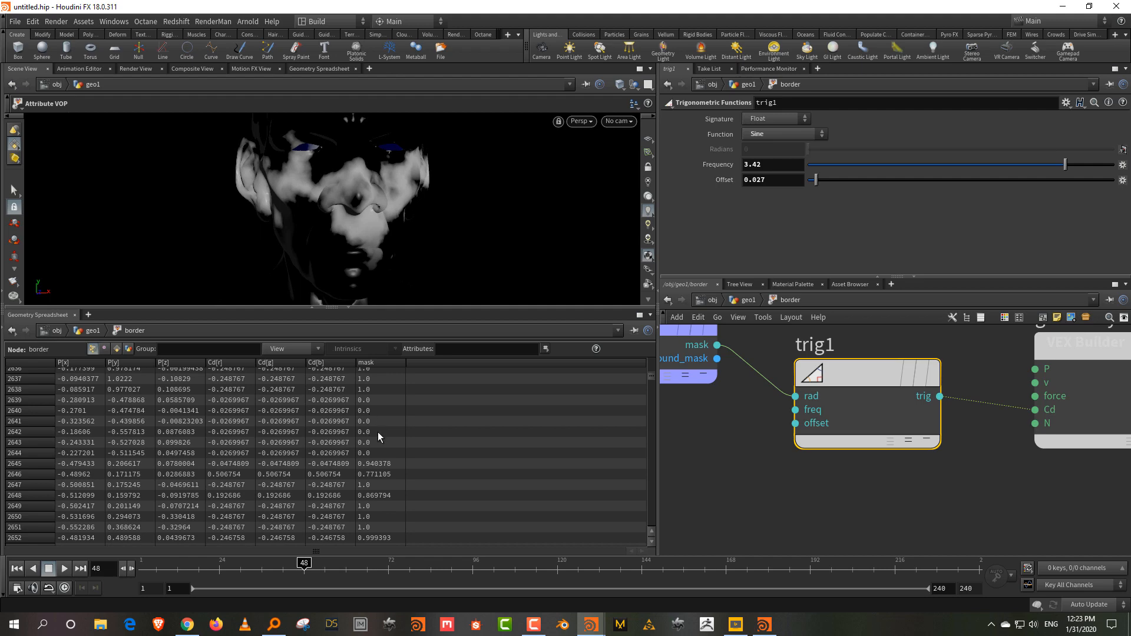
pyautogui.moveTo(821, 510); pyautogui.dragTo(755, 531, button='middle')
pyautogui.scroll(-3, 747, 533)
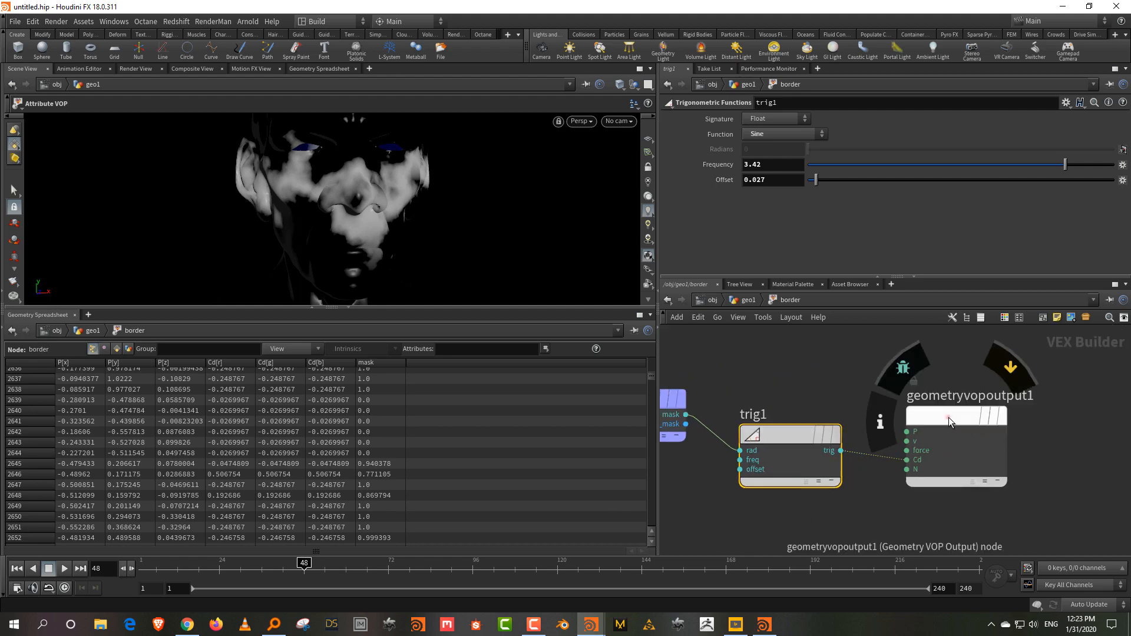
pyautogui.moveTo(948, 417); pyautogui.dragTo(1072, 401)
pyautogui.click(959, 402)
pyautogui.press('Tab')
pyautogui.write('c')
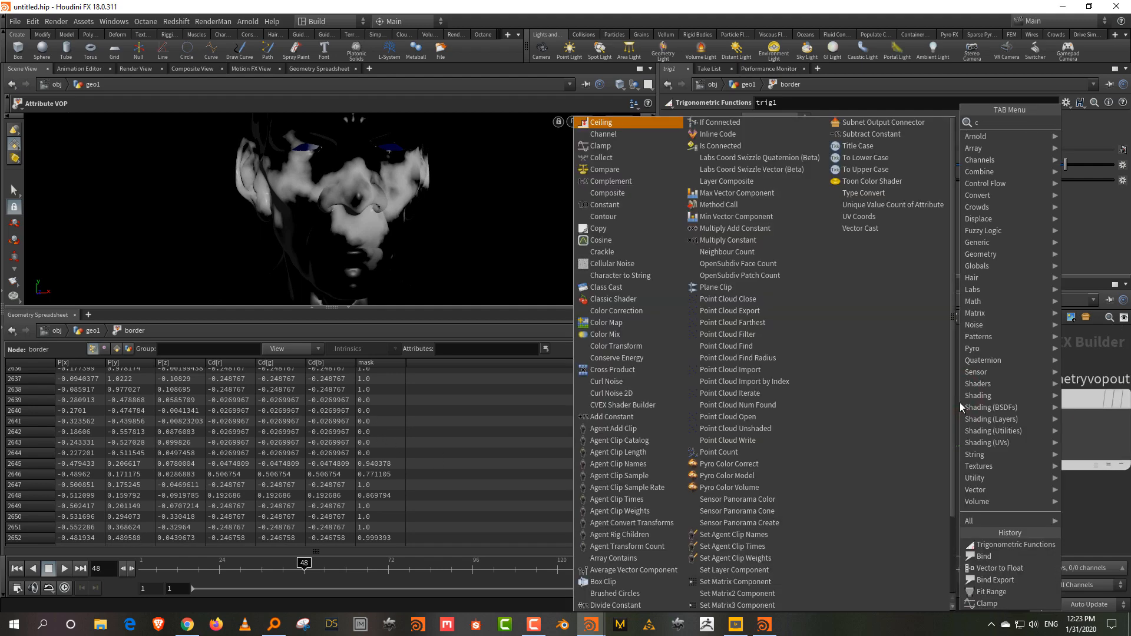
pyautogui.write('lamp')
pyautogui.click(1095, 122)
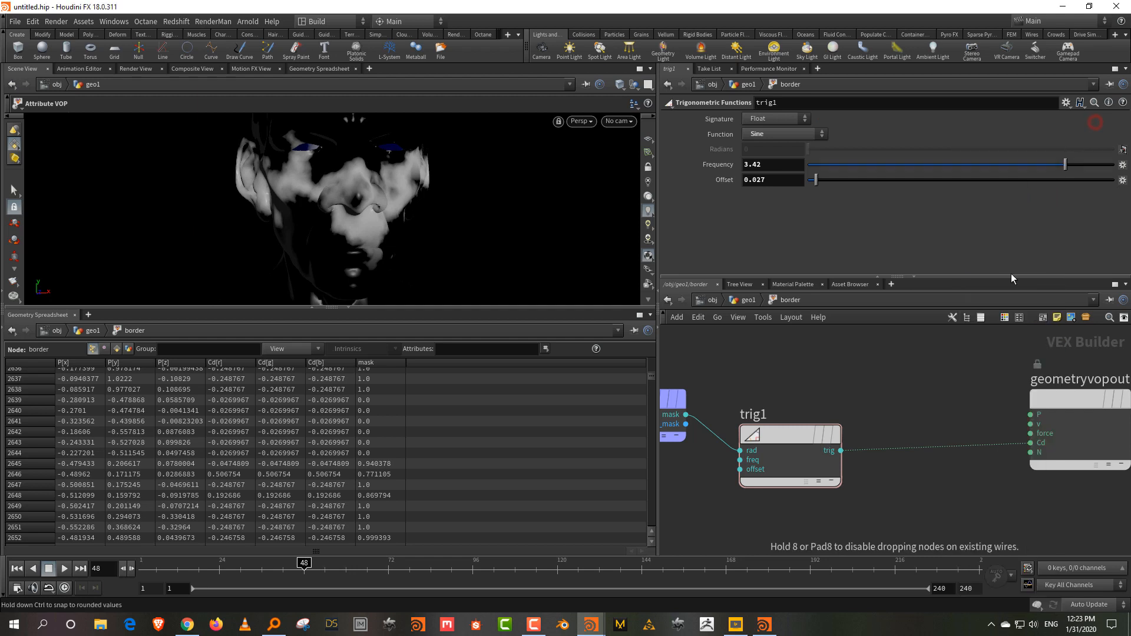
pyautogui.click(931, 445)
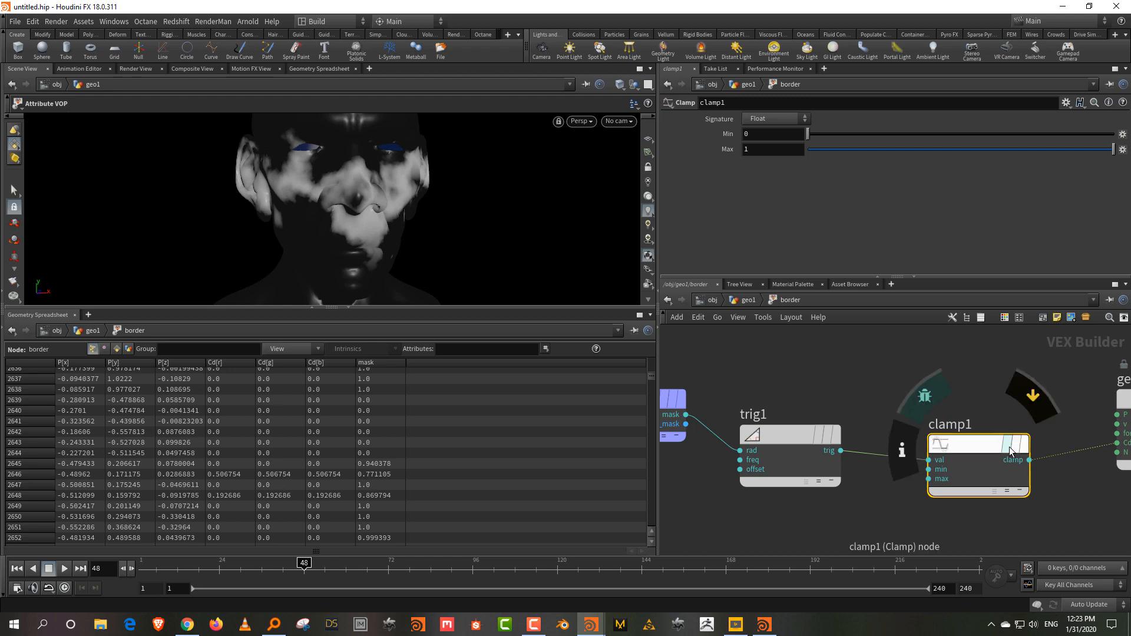
pyautogui.click(1030, 403)
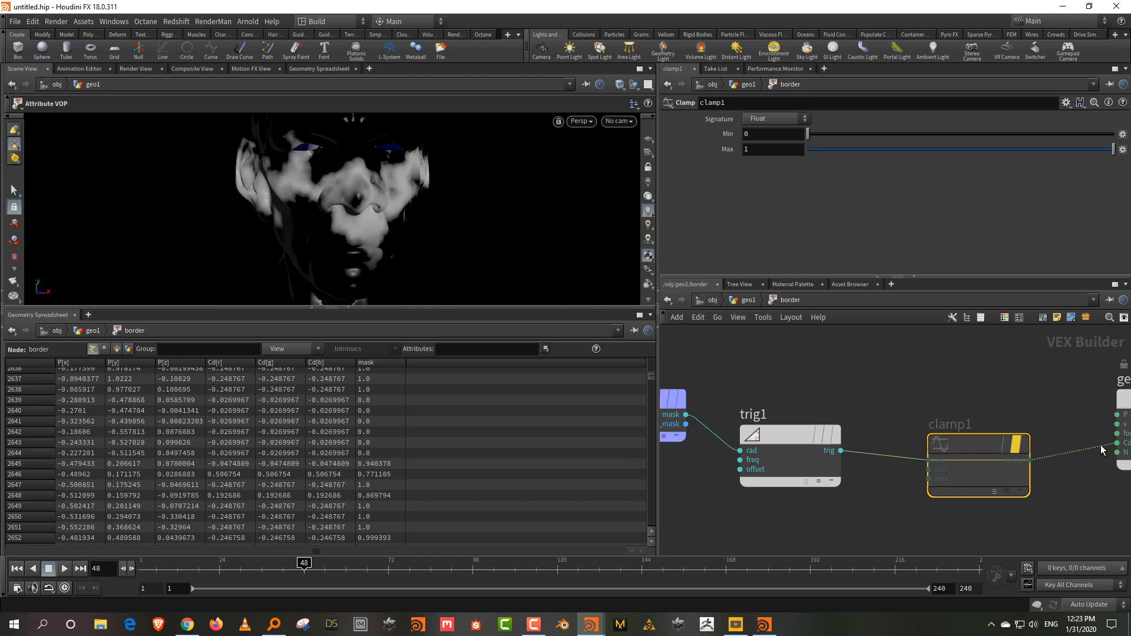
pyautogui.moveTo(1032, 395)
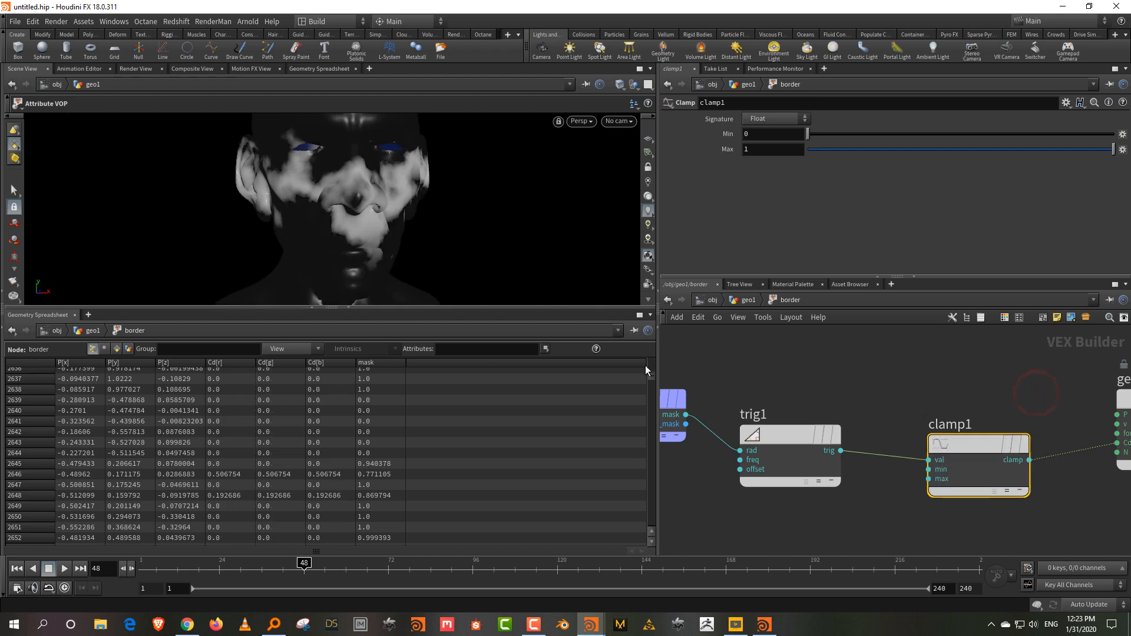
# Step: Add a Bind node above the Clamp node and set its attribute name to mask
pyautogui.scroll(-2, 908, 429)
pyautogui.press('Tab')
pyautogui.write('b')
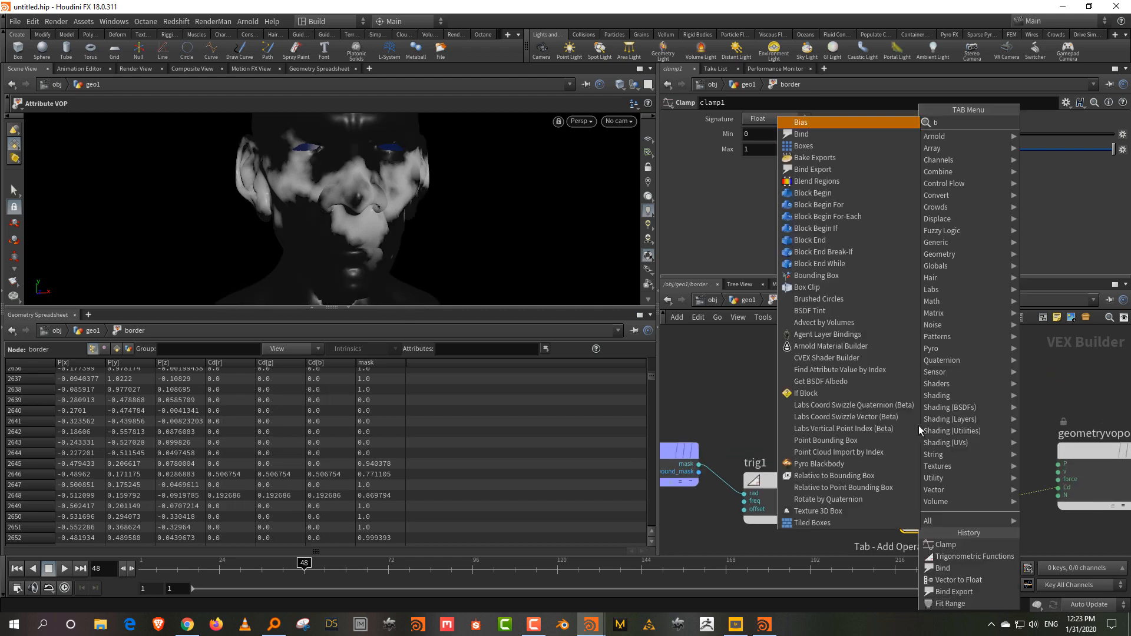
pyautogui.write('index')
pyautogui.click(930, 121)
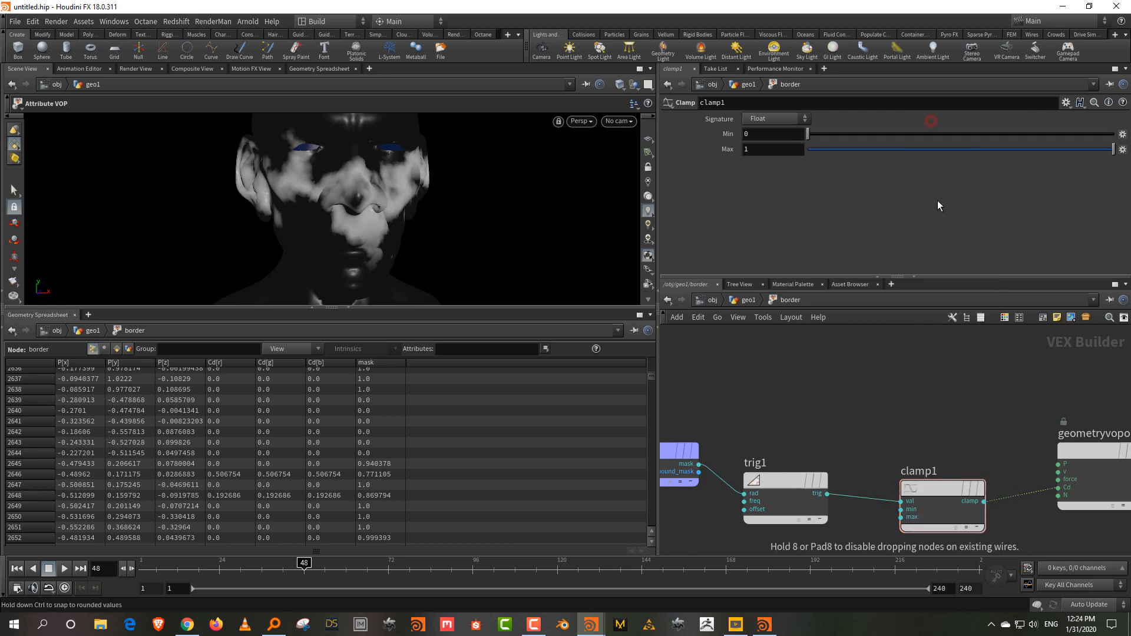
pyautogui.click(1003, 388)
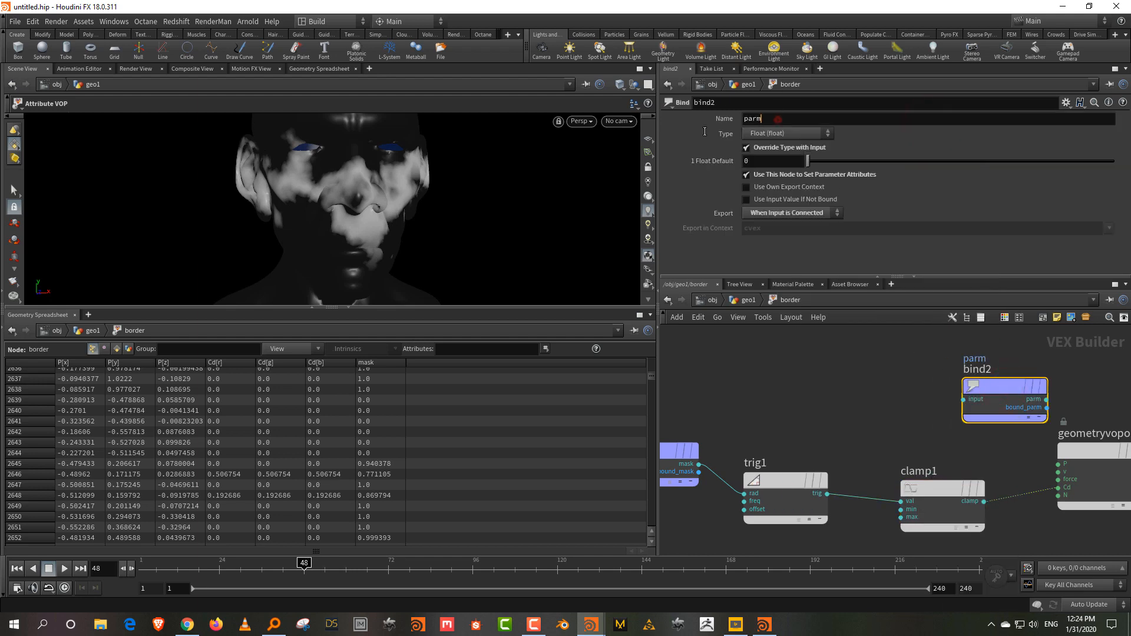
pyautogui.moveTo(777, 120); pyautogui.dragTo(660, 137)
pyautogui.write('mask')
pyautogui.press('Return')
# Step: Connect the Clamp output to the input of the mask Bind node and move that Bind node slightly farther up
pyautogui.click(978, 511)
pyautogui.click(963, 401)
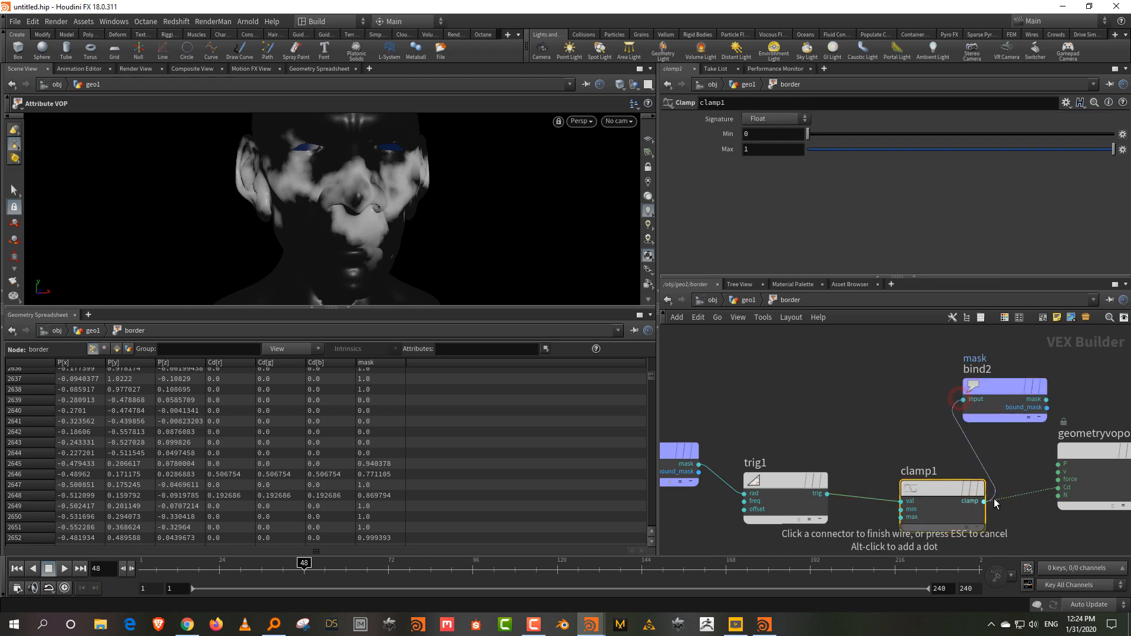
pyautogui.click(984, 502)
pyautogui.click(917, 447)
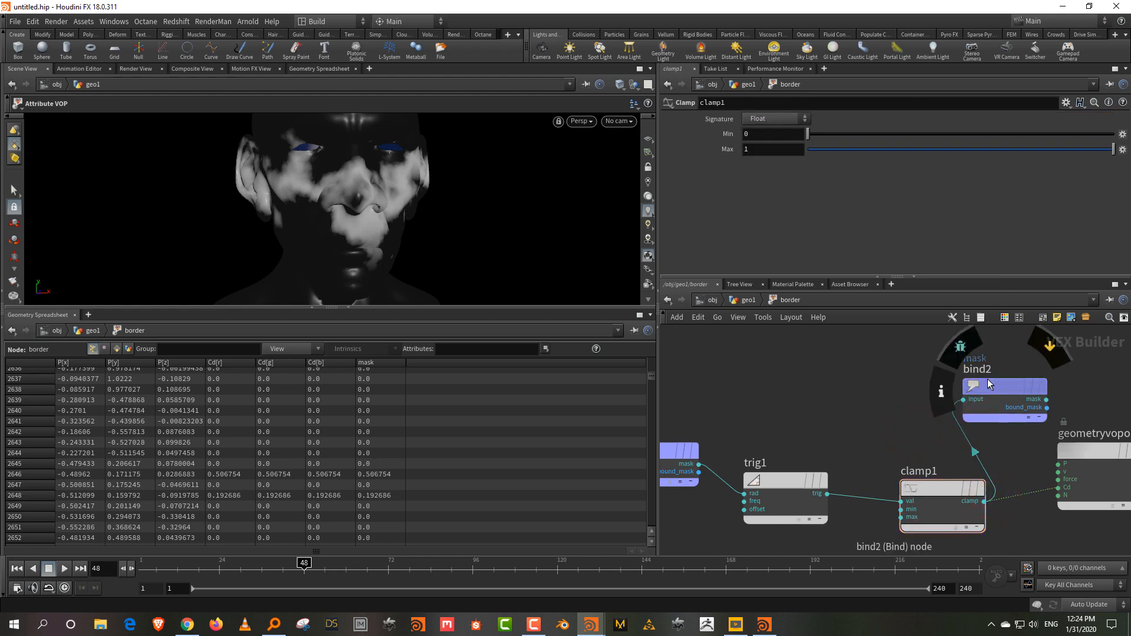
pyautogui.moveTo(1005, 393); pyautogui.dragTo(1039, 365)
# Step: Return to the geo1 network and collapse the Geometry Spreadsheet to enlarge the 3D view
pyautogui.click(740, 300)
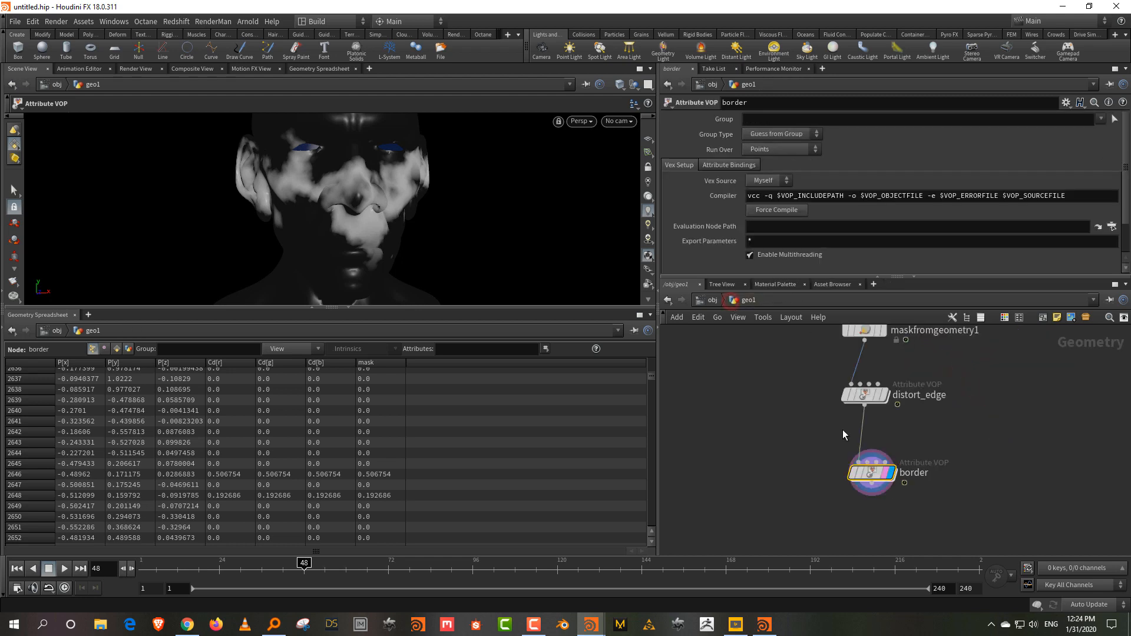
pyautogui.moveTo(951, 437); pyautogui.dragTo(939, 479, button='middle')
pyautogui.scroll(-3, 930, 467)
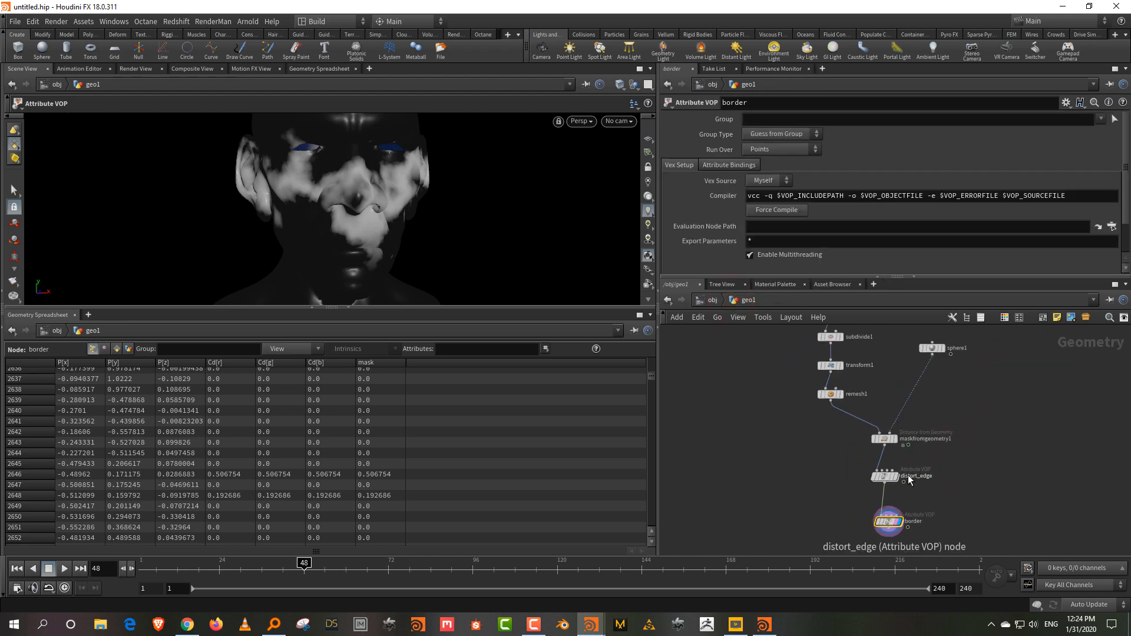
pyautogui.click(349, 307)
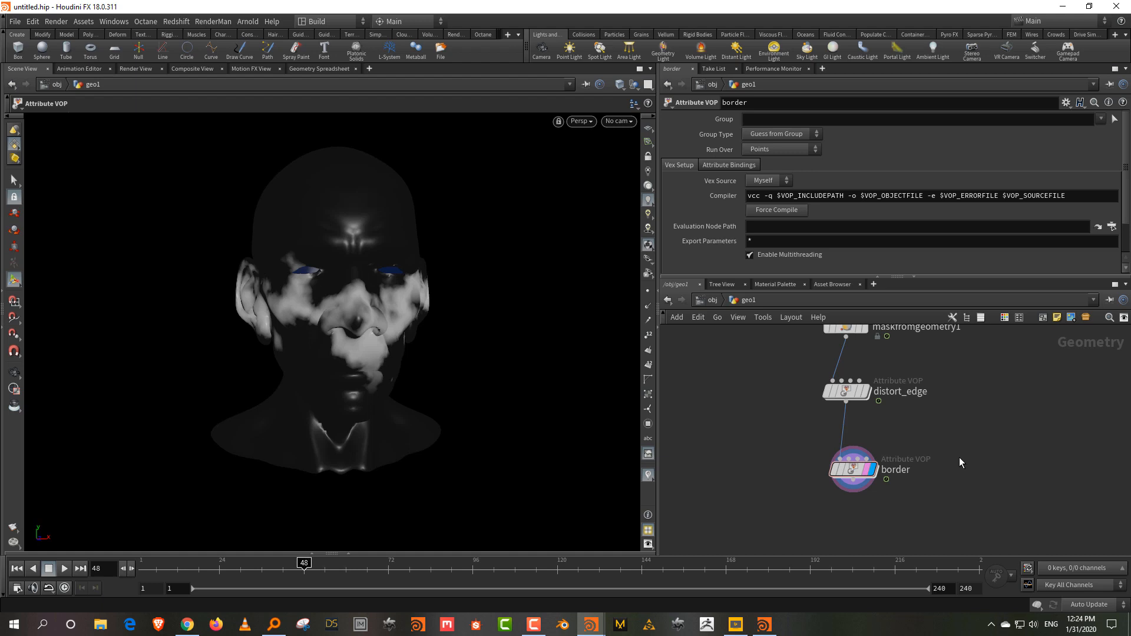
# Step: Add a Delete node below the border node, wired to its output, and display it
pyautogui.moveTo(960, 441); pyautogui.dragTo(955, 391, button='middle')
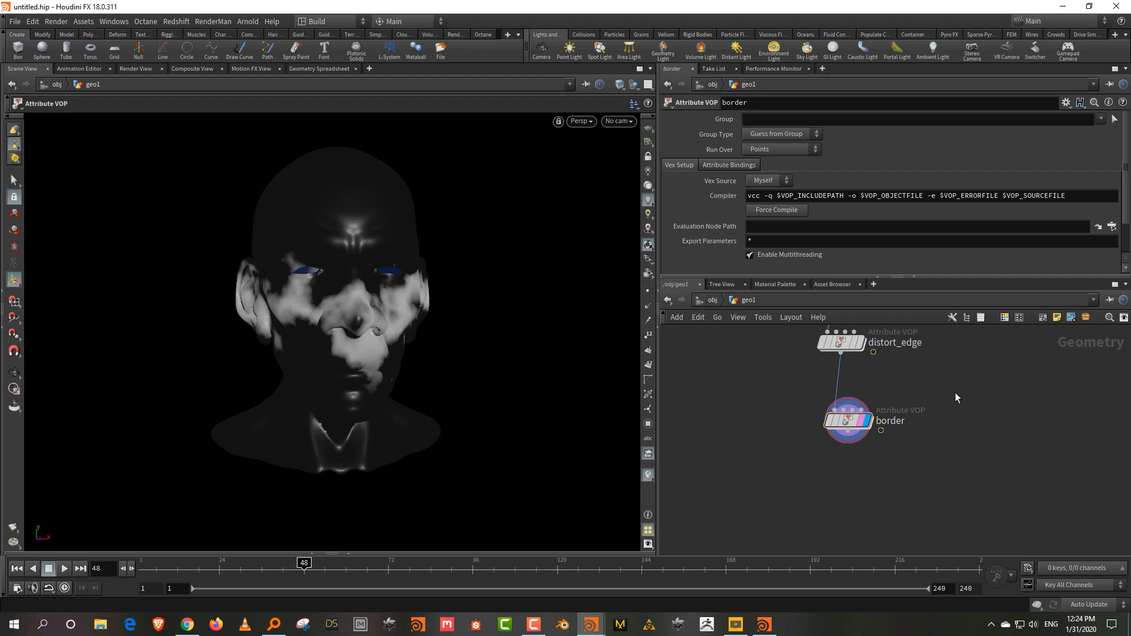
pyautogui.press('Tab')
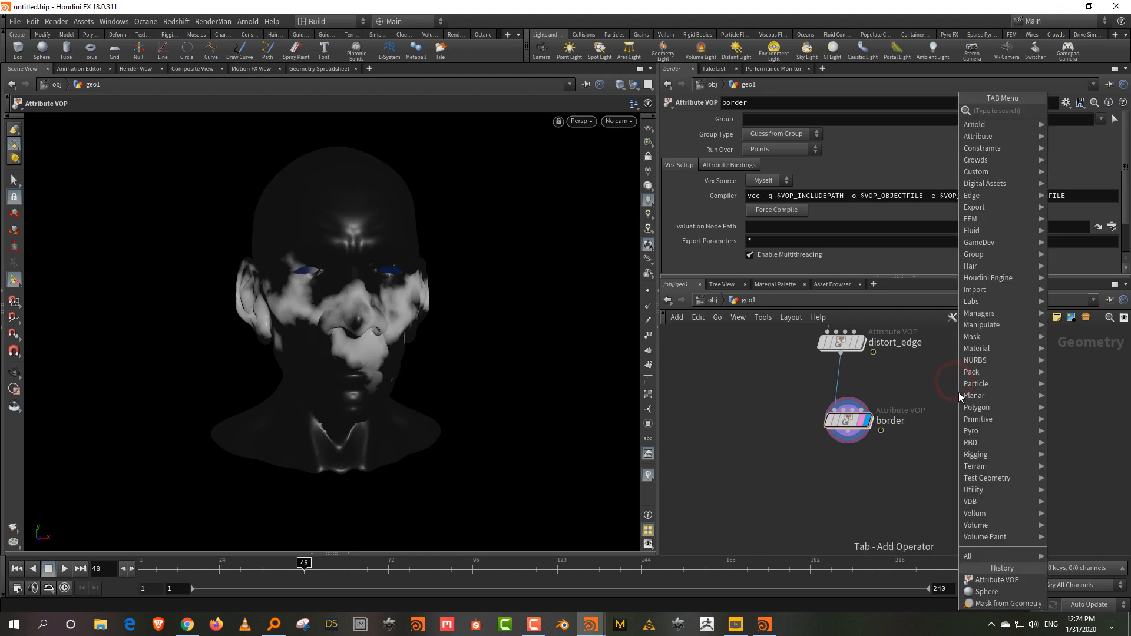
pyautogui.write('del')
pyautogui.press('Return')
pyautogui.click(846, 508)
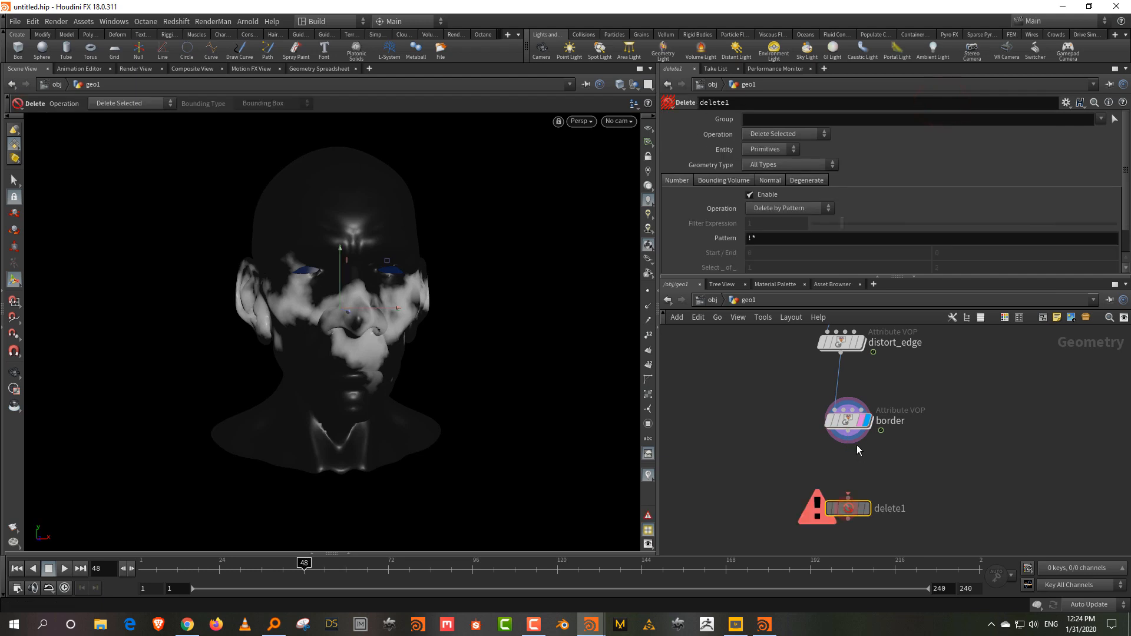
pyautogui.click(867, 508)
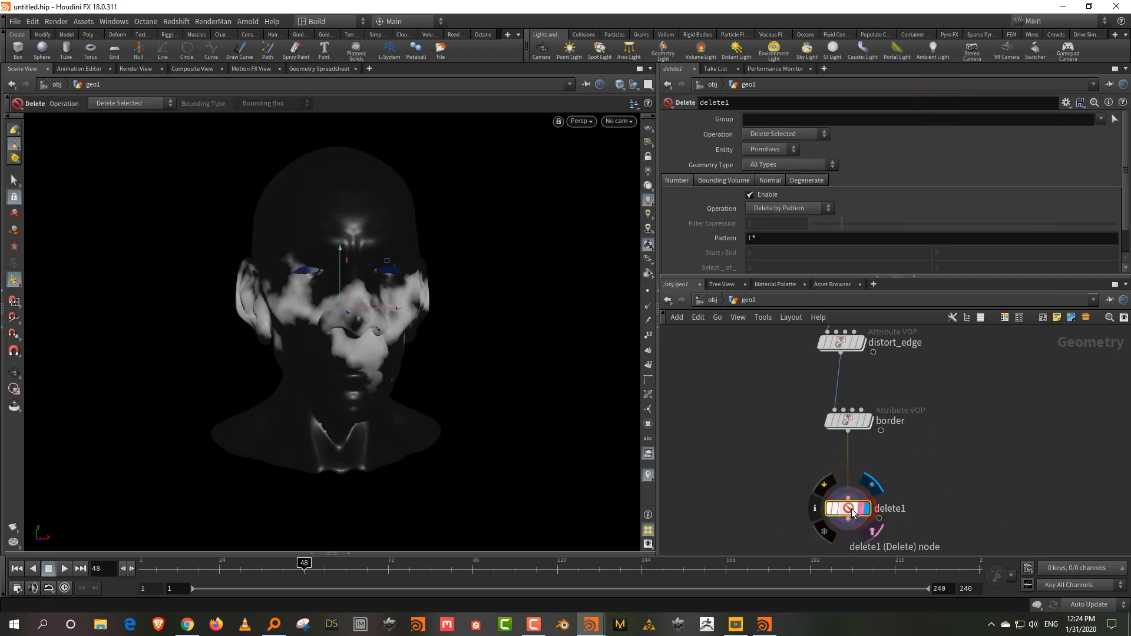
pyautogui.click(763, 428)
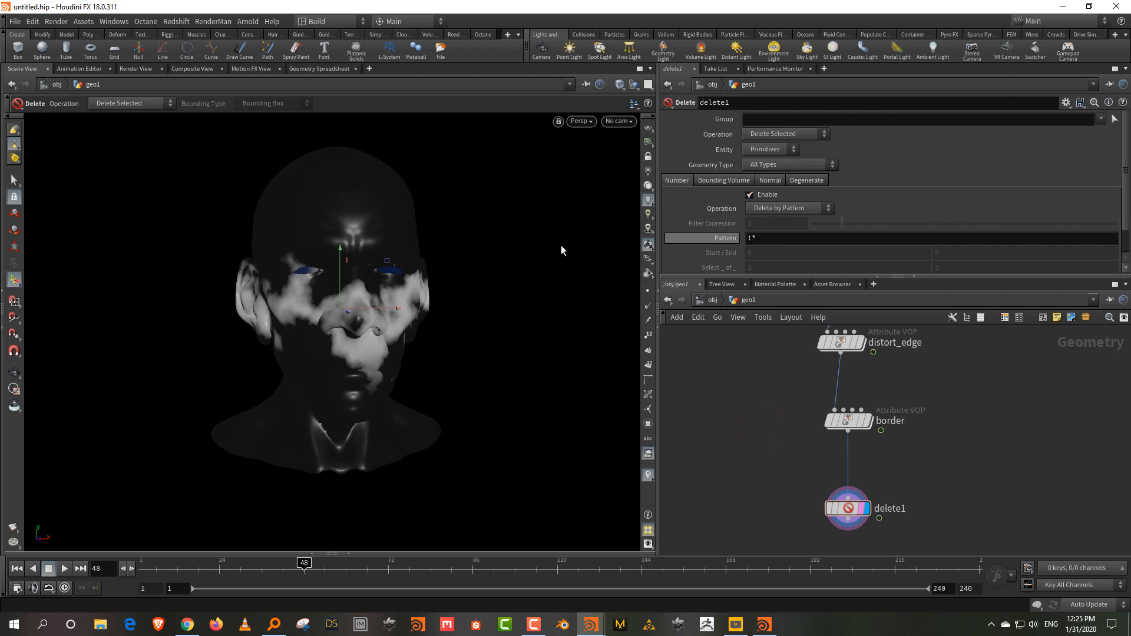
pyautogui.click(799, 210)
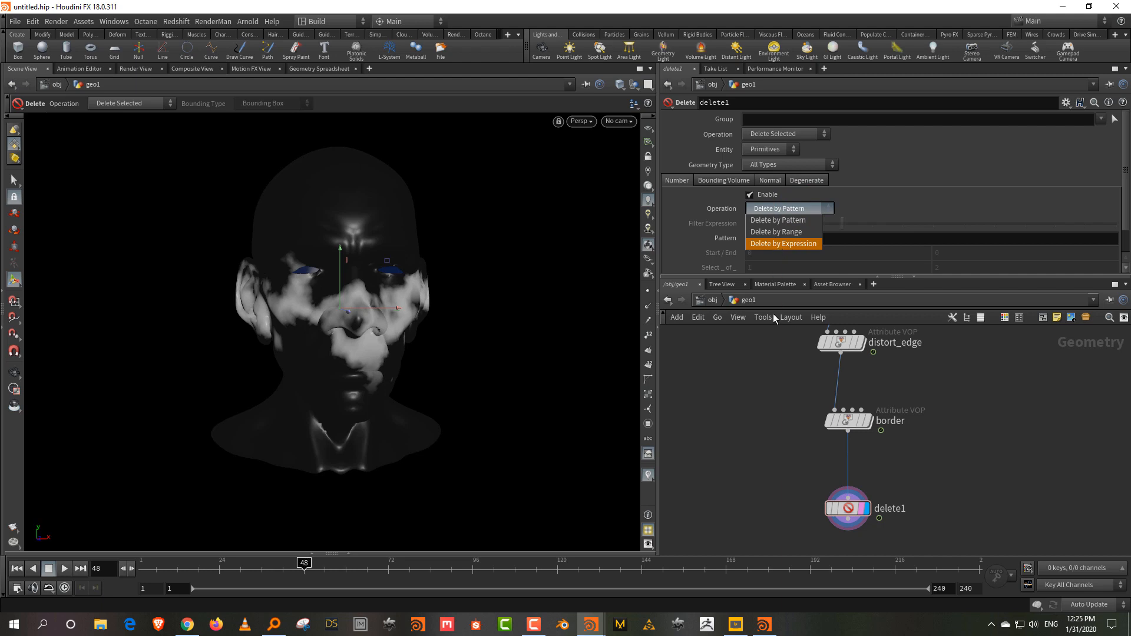
pyautogui.click(755, 386)
pyautogui.click(782, 211)
pyautogui.click(784, 243)
pyautogui.click(784, 223)
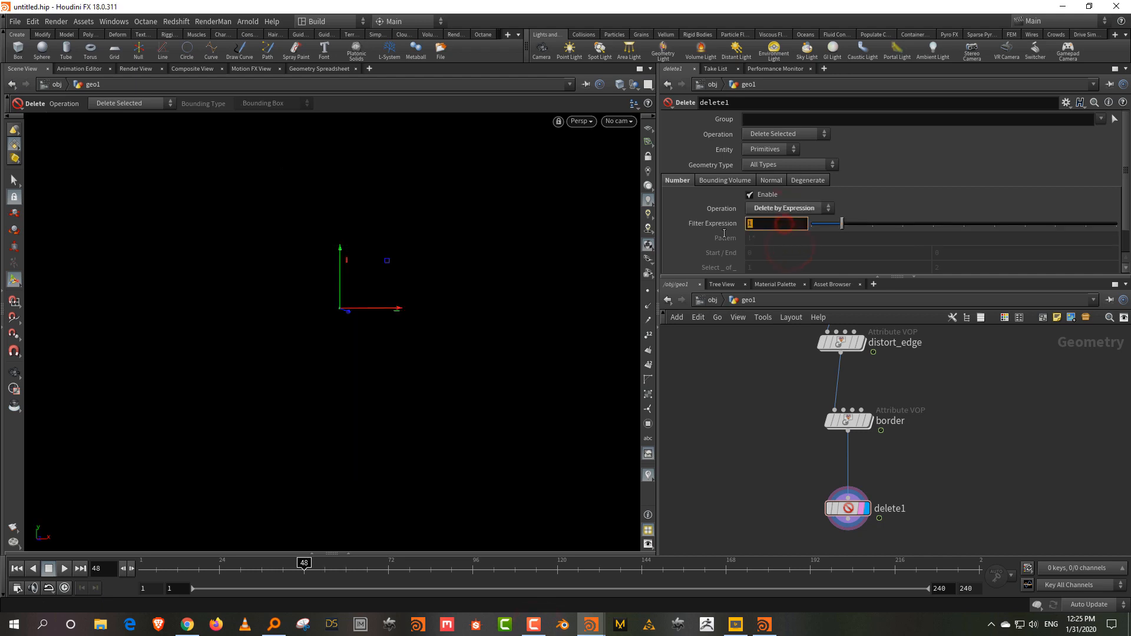
pyautogui.write('@mask<0.5')
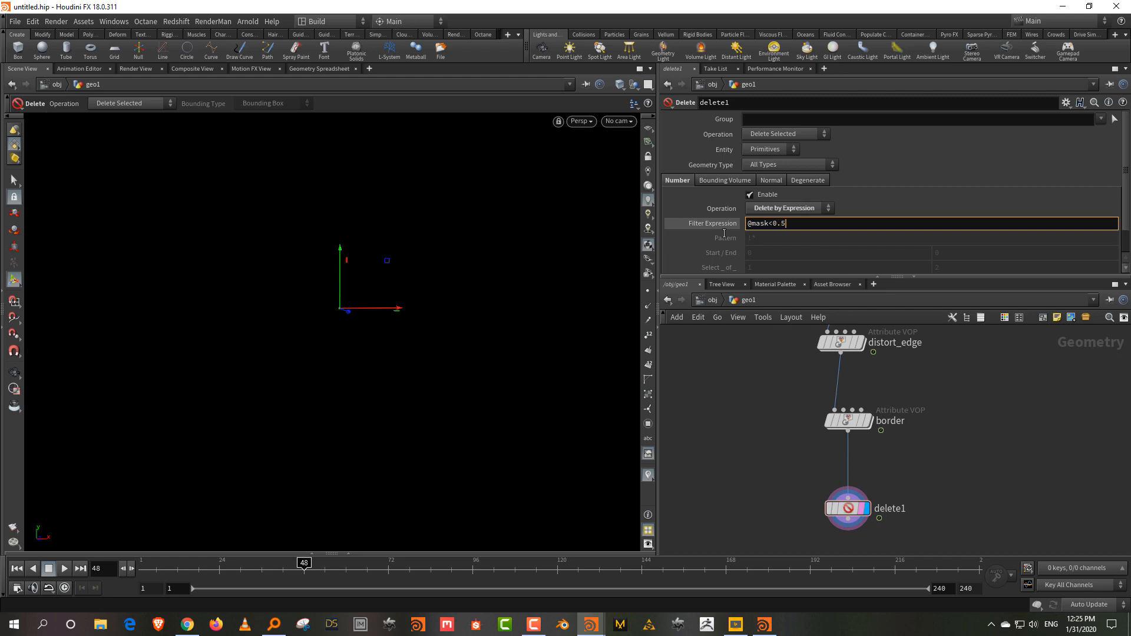
pyautogui.press('Return')
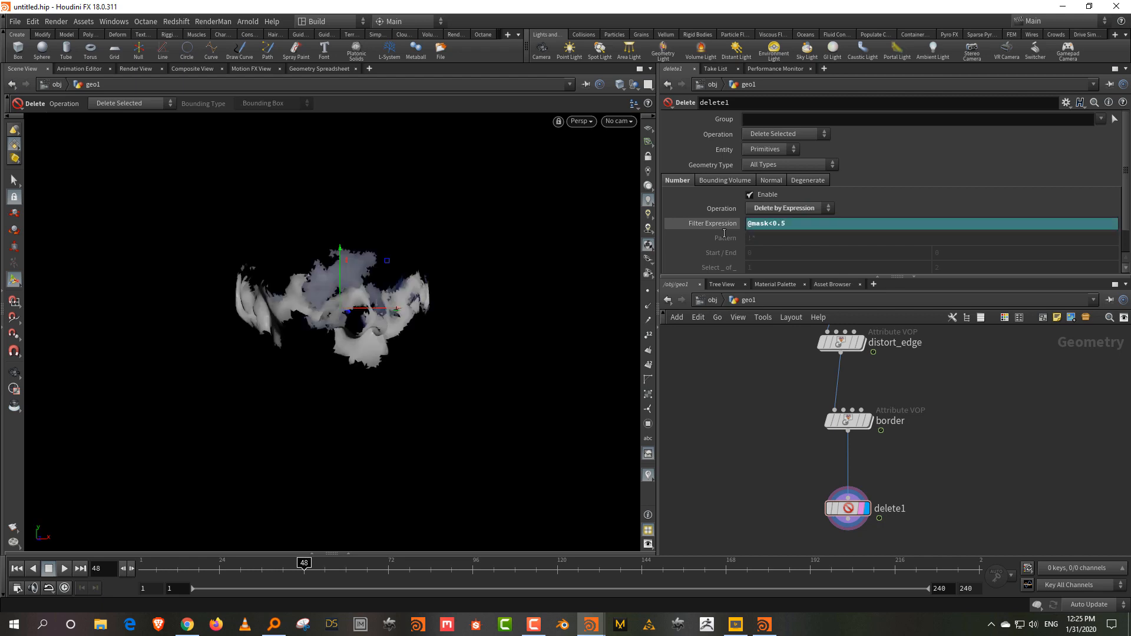
pyautogui.hotkey('shift', 'w')
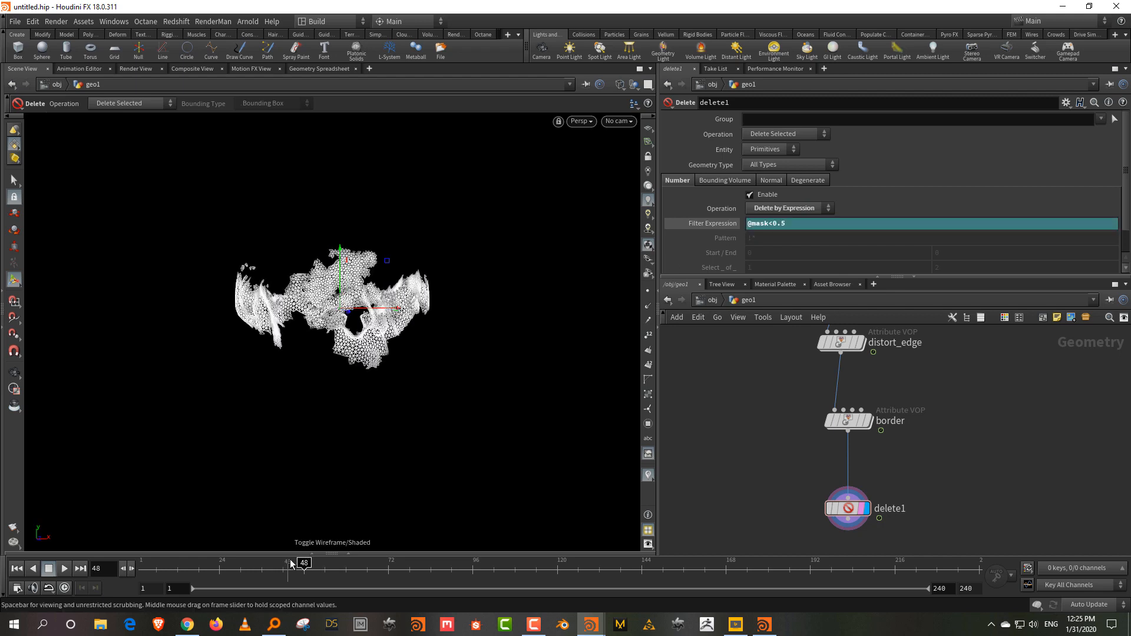
pyautogui.moveTo(294, 560)
pyautogui.mouseDown()
pyautogui.moveTo(173, 564)
pyautogui.moveTo(239, 577)
pyautogui.moveTo(326, 572)
pyautogui.moveTo(311, 570)
pyautogui.mouseUp()
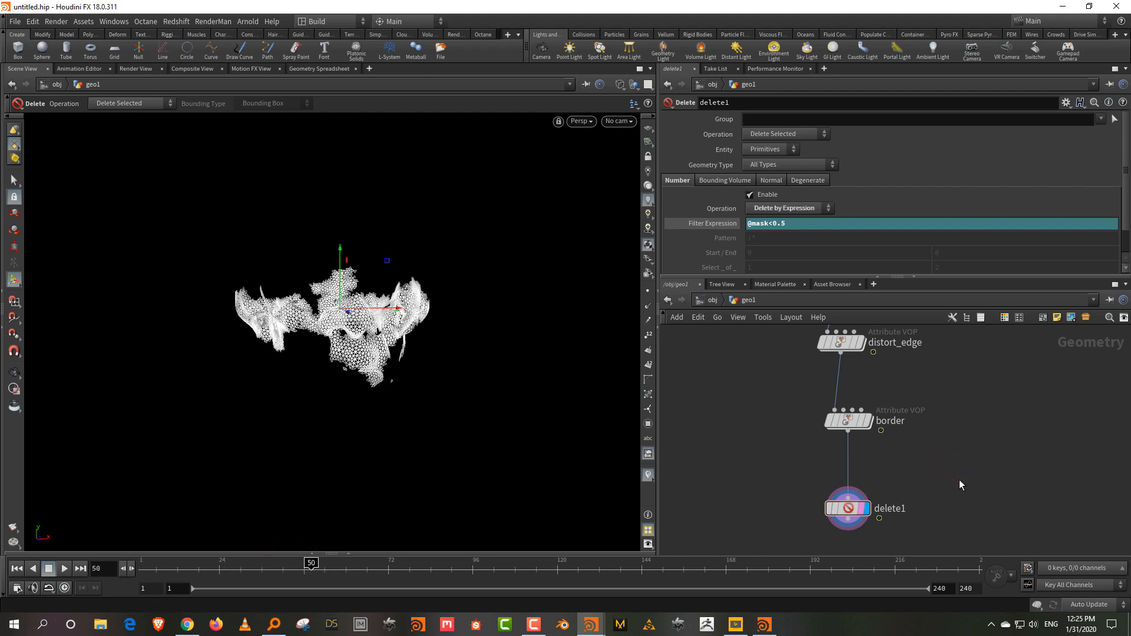
# Step: Display the border node in shaded mode at frame 42 and view the head's border region in close-up profile
pyautogui.click(865, 421)
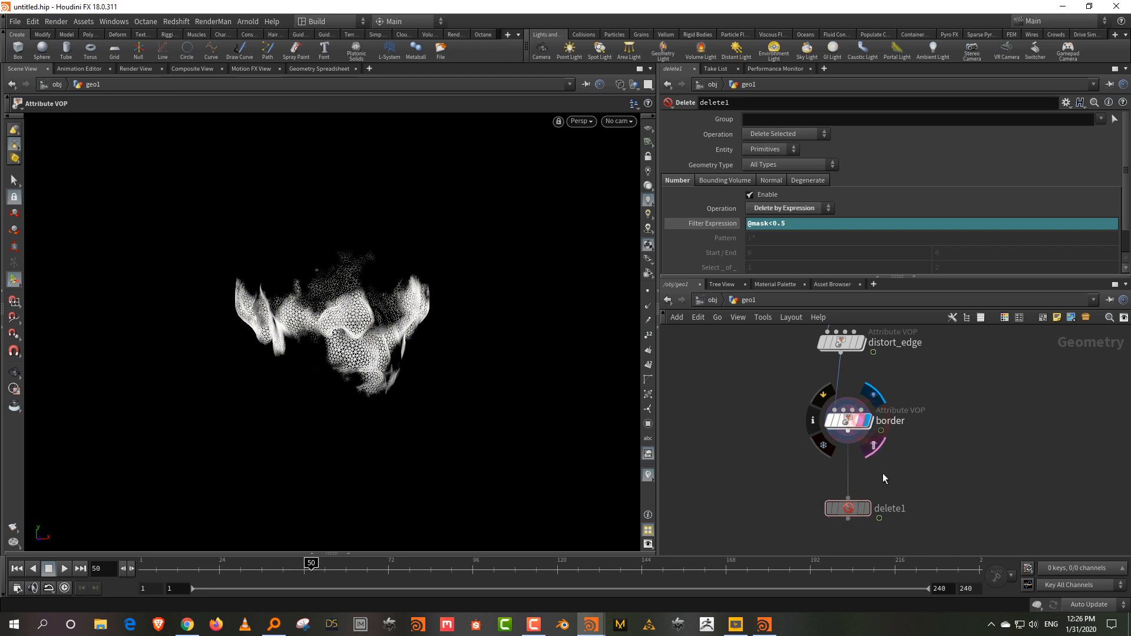
pyautogui.press('w')
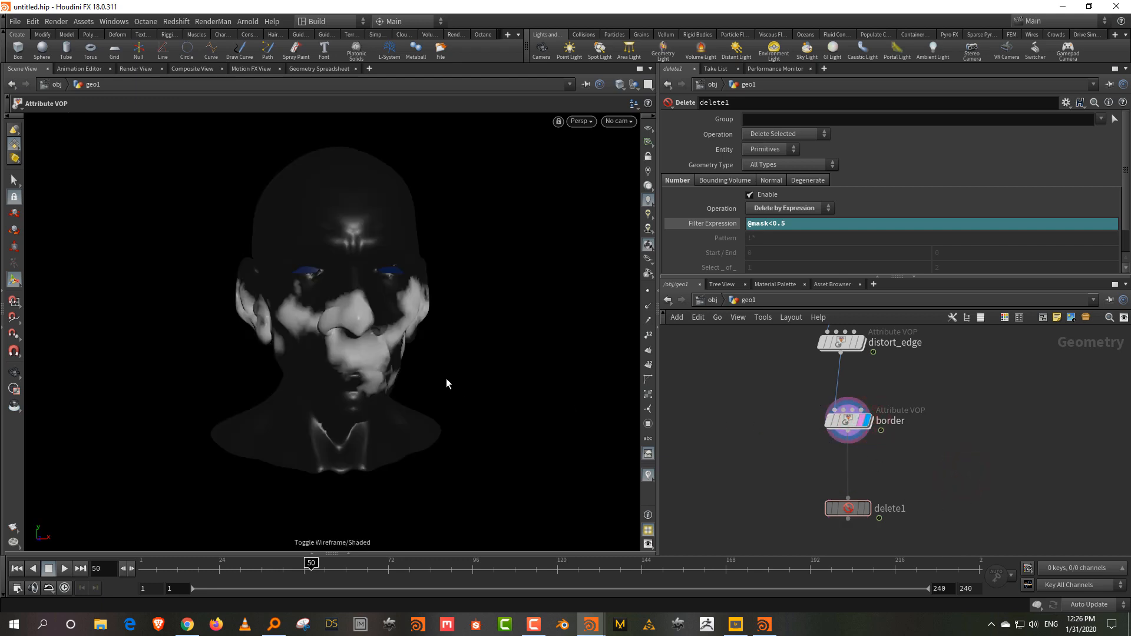
pyautogui.moveTo(312, 572); pyautogui.dragTo(284, 572)
pyautogui.keyDown('alt'); pyautogui.moveTo(352, 283); pyautogui.dragTo(470, 297); pyautogui.keyUp('alt')
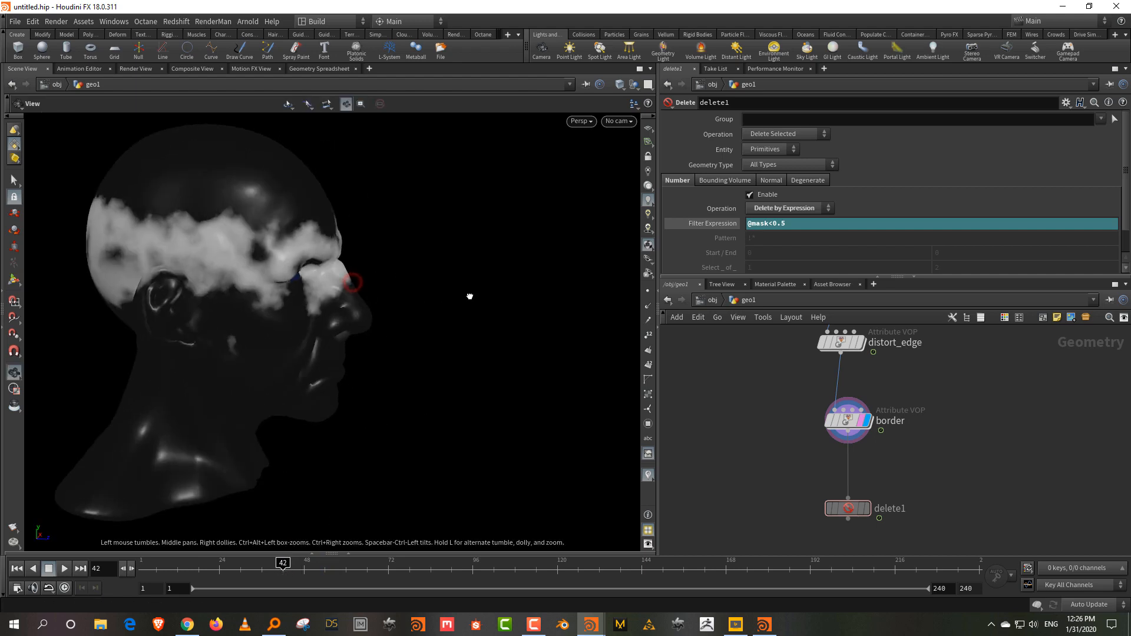
pyautogui.keyDown('alt'); pyautogui.moveTo(470, 297); pyautogui.dragTo(320, 161, button='right'); pyautogui.keyUp('alt')
pyautogui.press('Return')
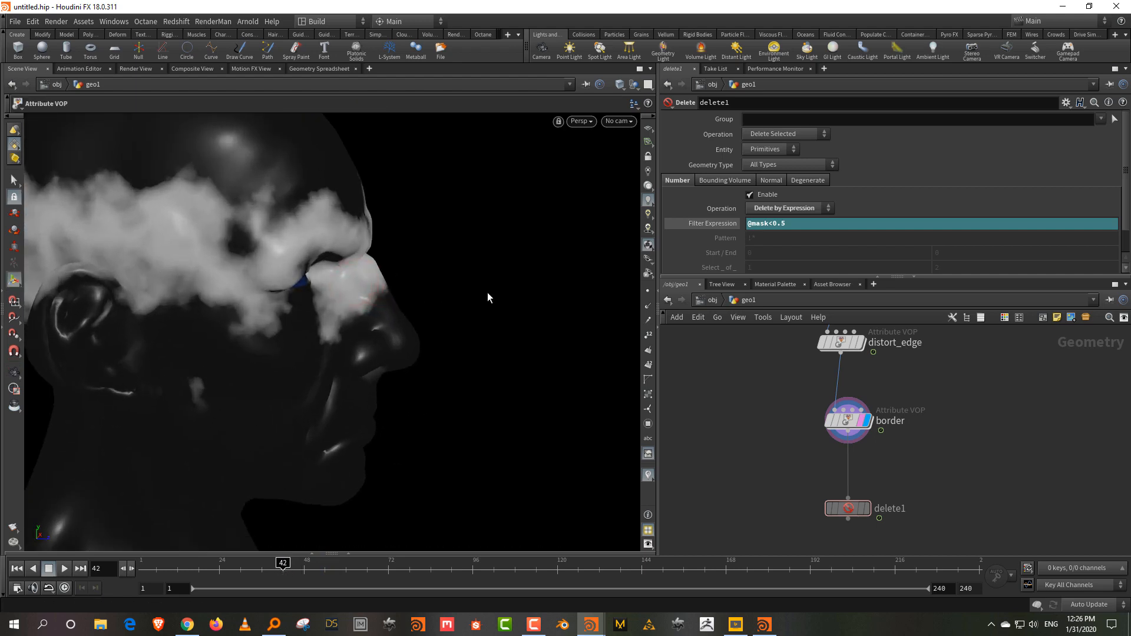
# Step: Insert an Attribute VOP between the border and Delete nodes, display it, and rename it displace
pyautogui.press('Tab')
pyautogui.write('vop')
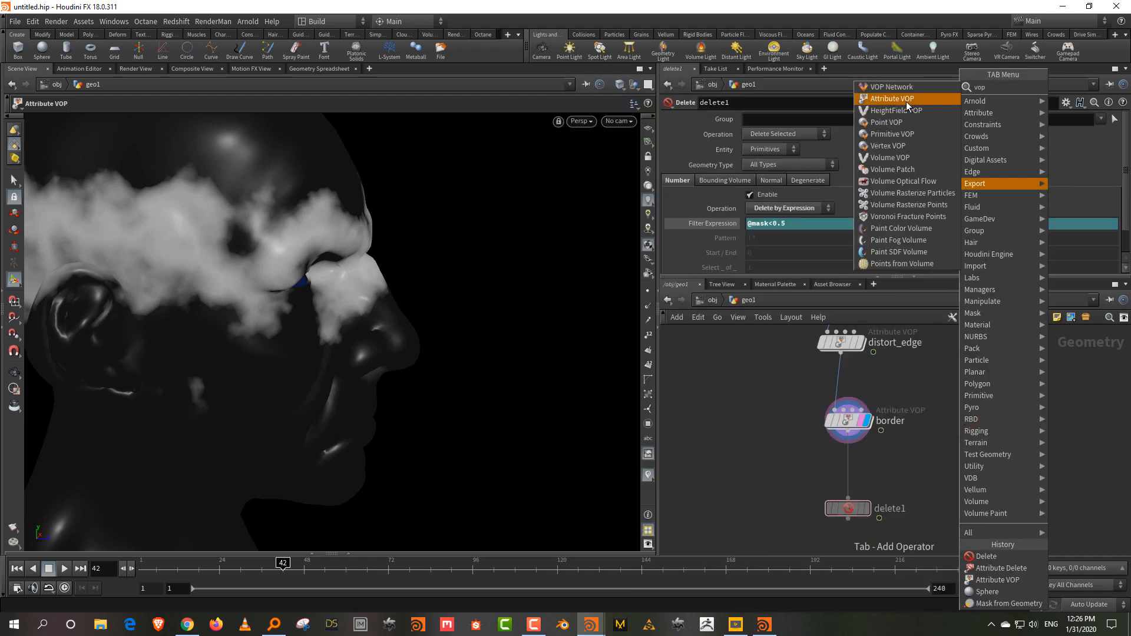
pyautogui.click(906, 99)
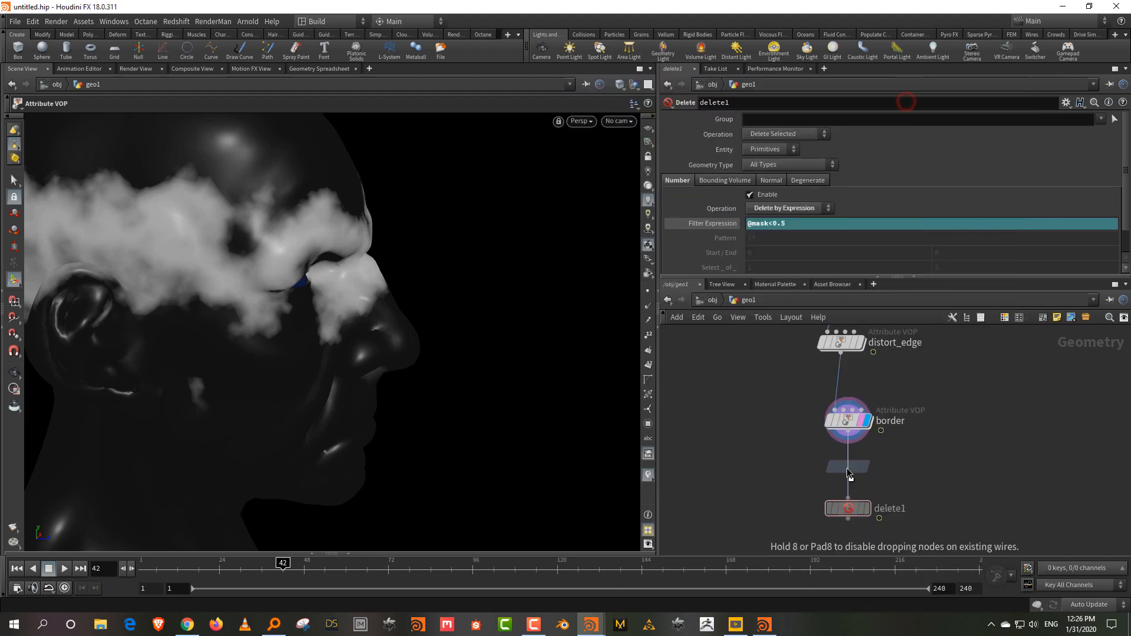
pyautogui.click(867, 479)
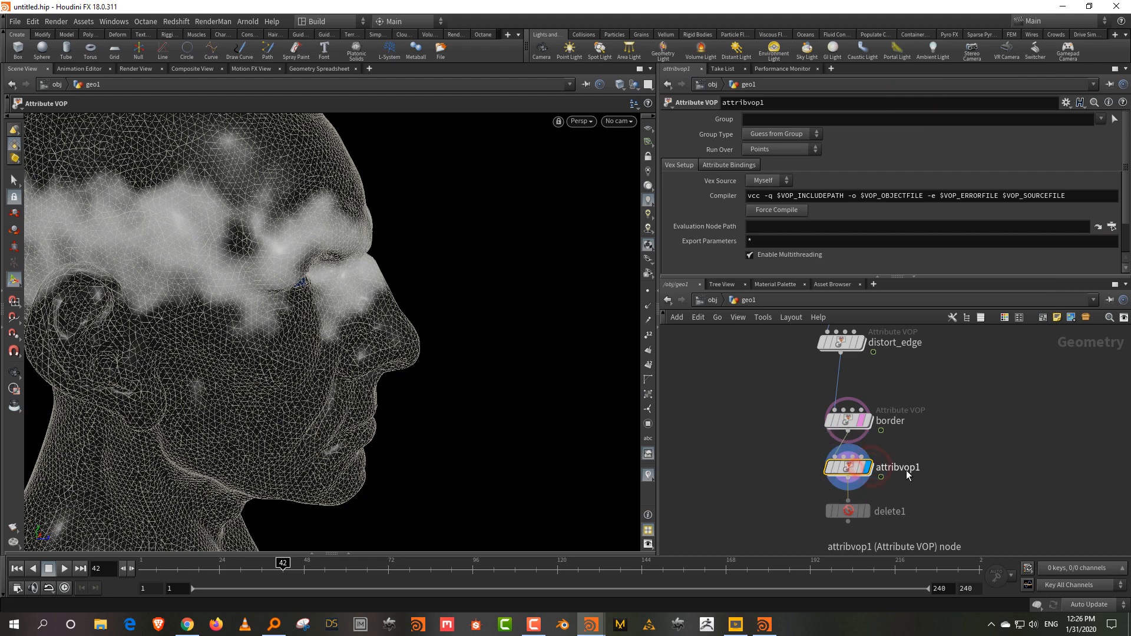
pyautogui.doubleClick(901, 469)
pyautogui.write('displa')
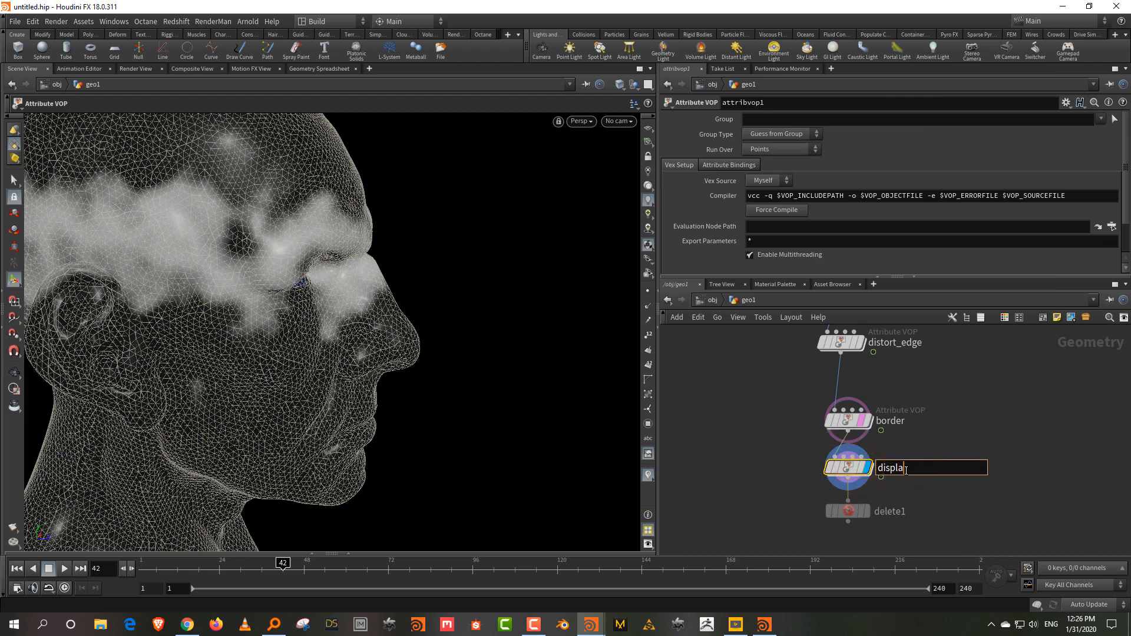
pyautogui.write('ce')
pyautogui.press('Return')
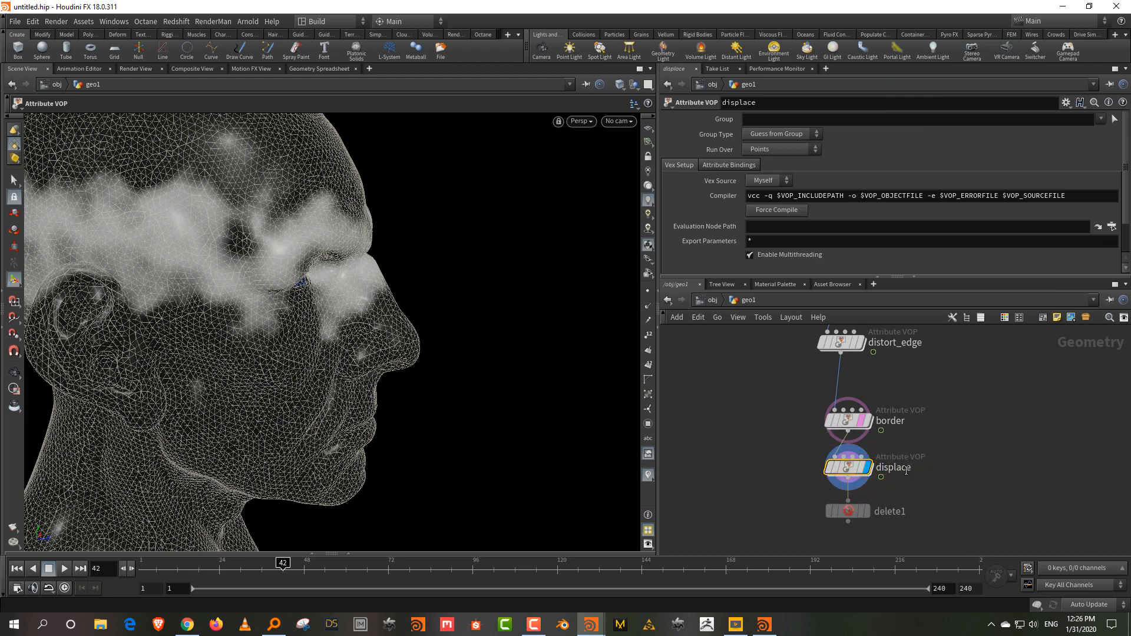
# Step: Enter the displace node's VEX network and move the geometry output node farther from the global parameters node
pyautogui.doubleClick(848, 467)
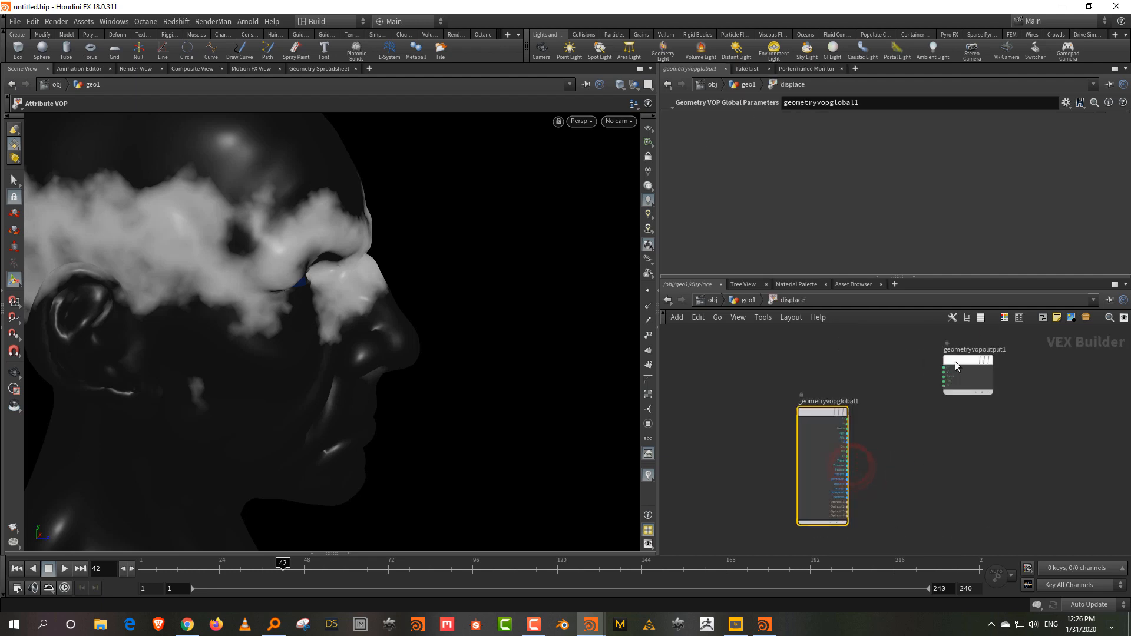
pyautogui.moveTo(955, 362); pyautogui.dragTo(995, 410)
pyautogui.scroll(2, 921, 478)
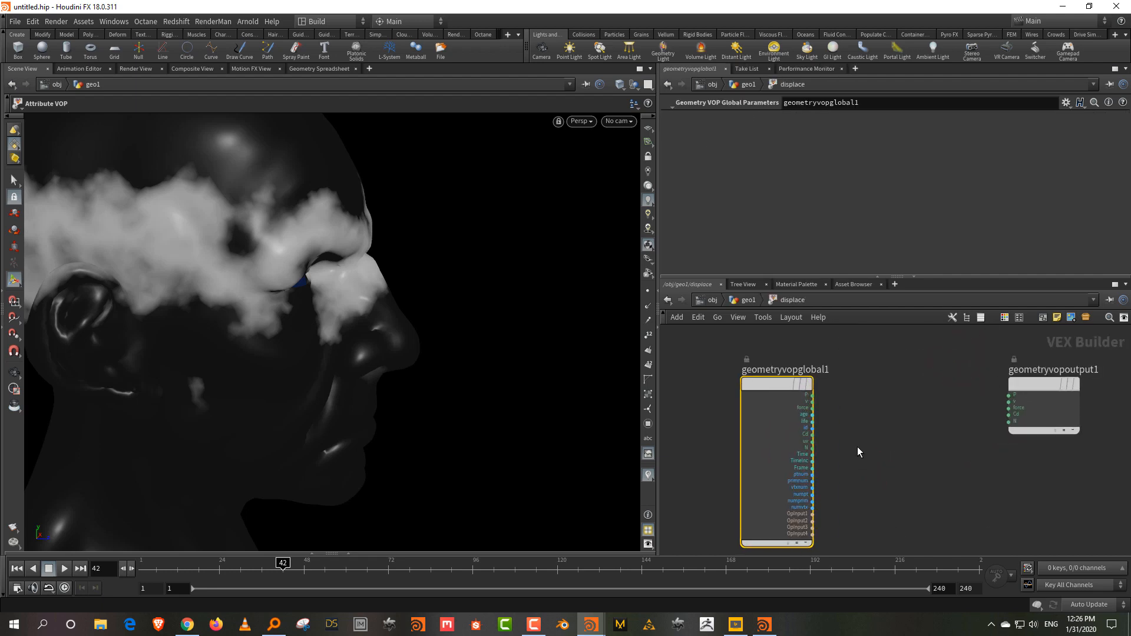
# Step: Add a Bind node between the global parameters and output nodes and open its parameter name for editing
pyautogui.press('Tab')
pyautogui.write('bind')
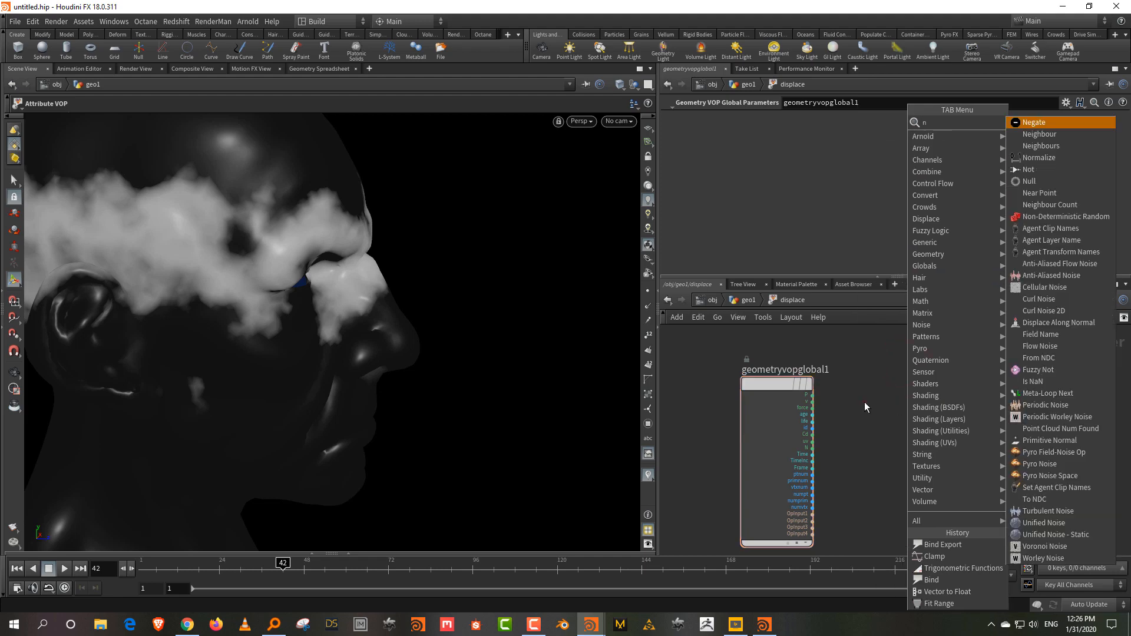
pyautogui.click(865, 403)
pyautogui.press('Tab')
pyautogui.write('v')
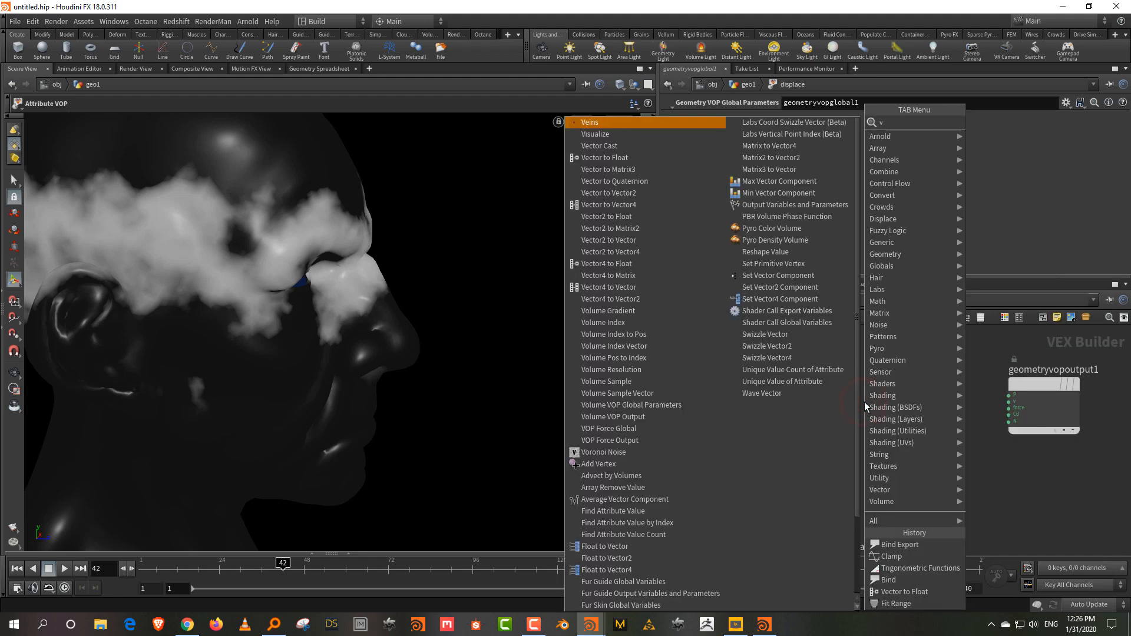
pyautogui.write('bi')
pyautogui.click(939, 121)
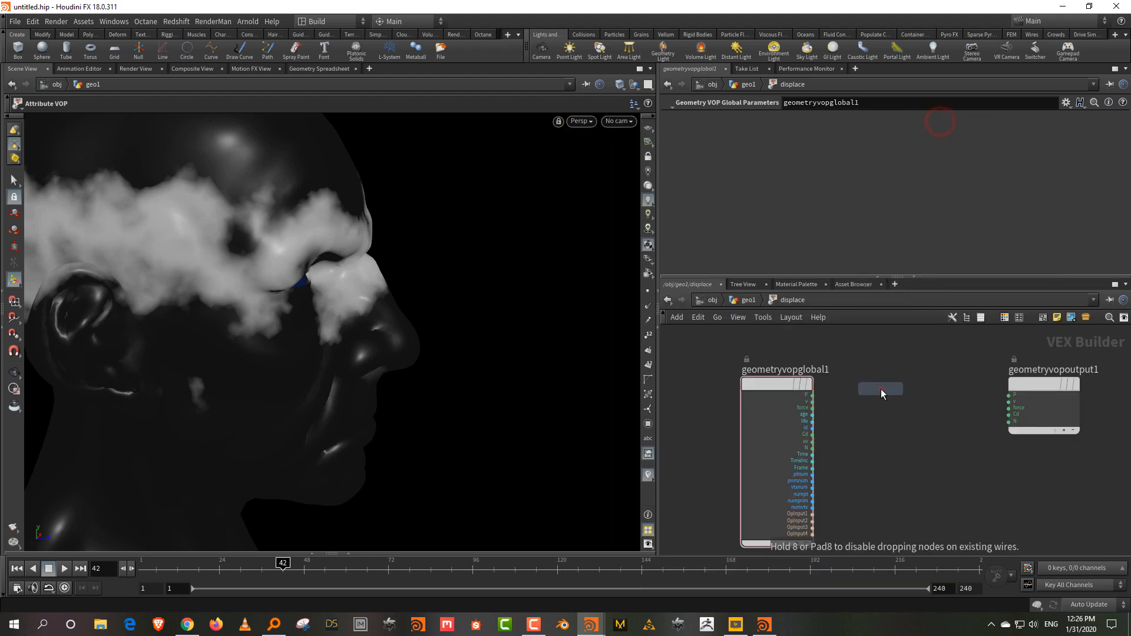
pyautogui.click(881, 389)
pyautogui.moveTo(811, 116); pyautogui.dragTo(693, 123)
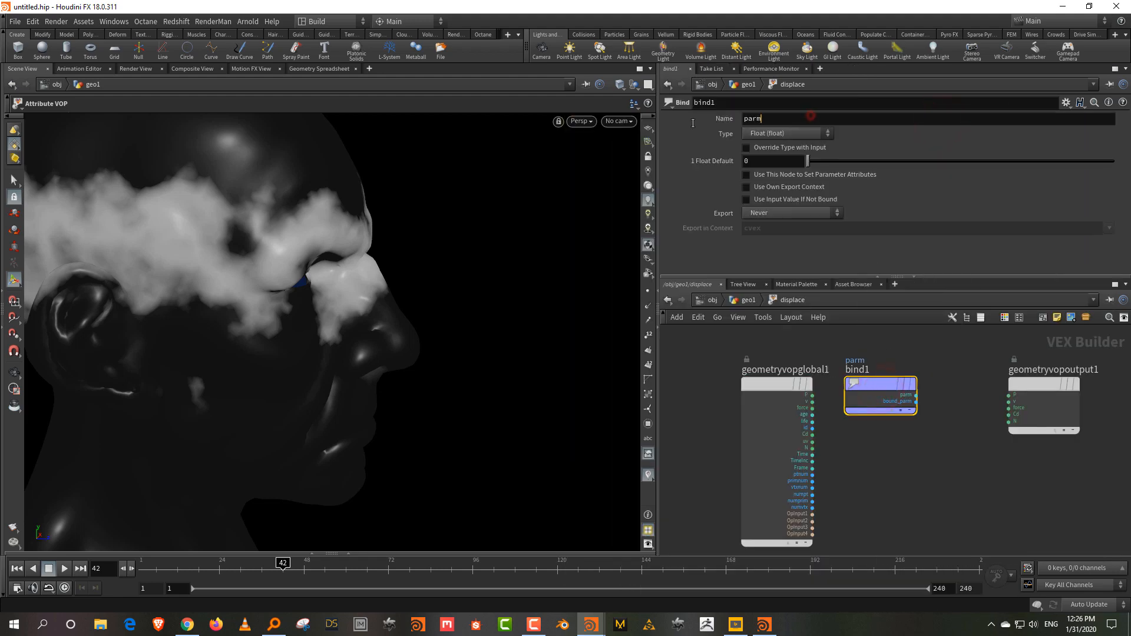
# Step: Name the Bind parameter mask and add a Displace Along Normal node between it and the geometry output
pyautogui.write('mask')
pyautogui.press('Return')
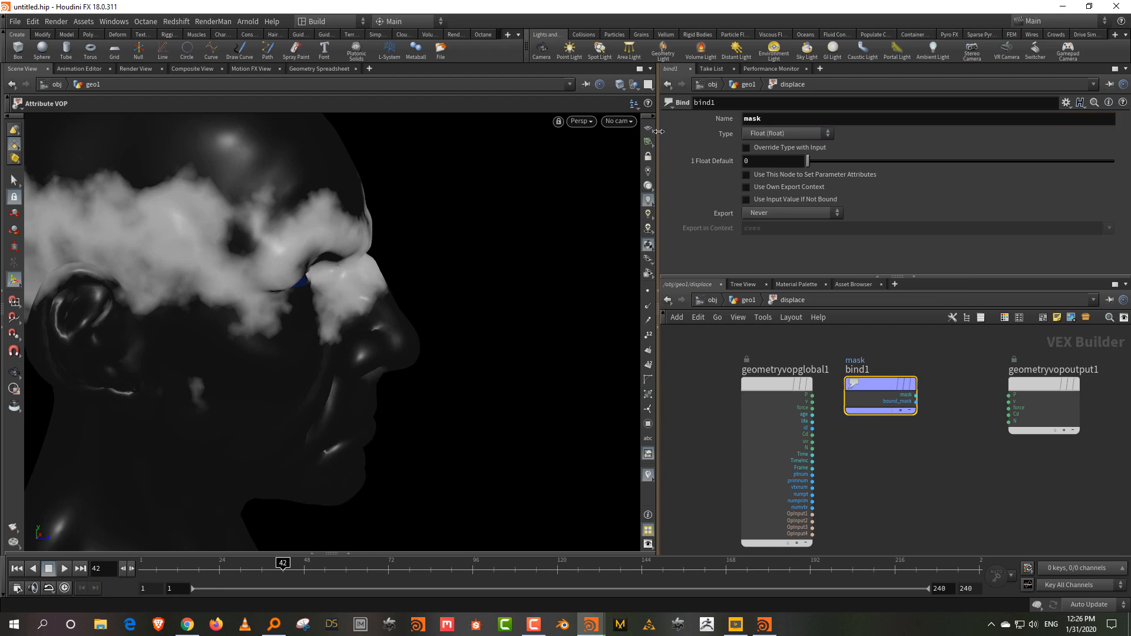
pyautogui.moveTo(1048, 380); pyautogui.dragTo(1123, 370)
pyautogui.moveTo(958, 356); pyautogui.dragTo(966, 379)
pyautogui.press('Tab')
pyautogui.write('disp')
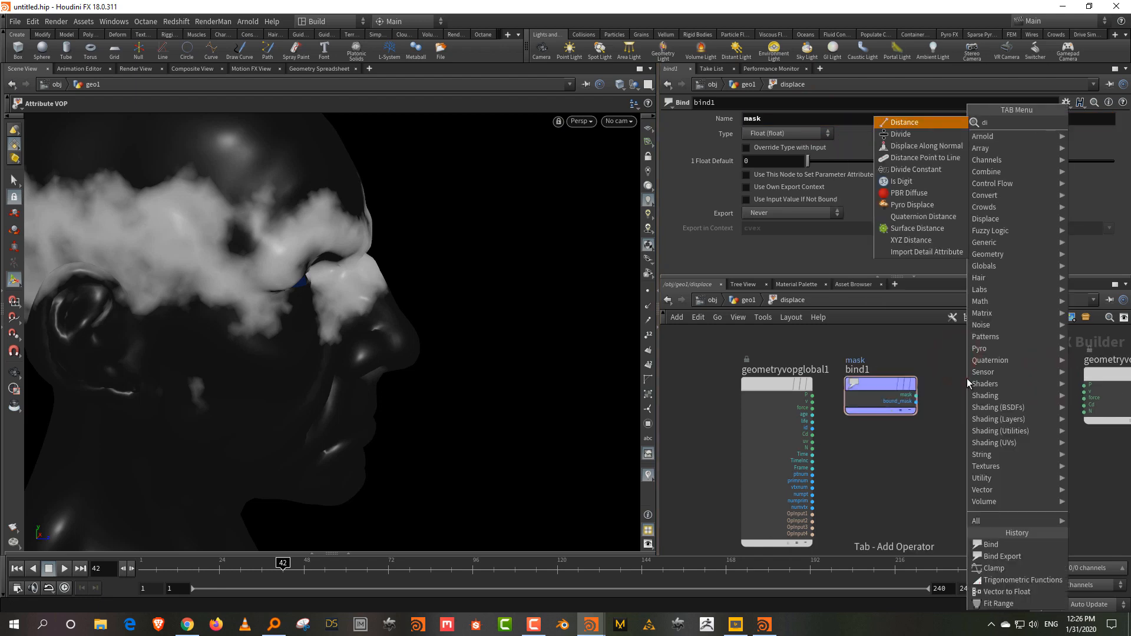
pyautogui.click(948, 121)
pyautogui.click(1009, 389)
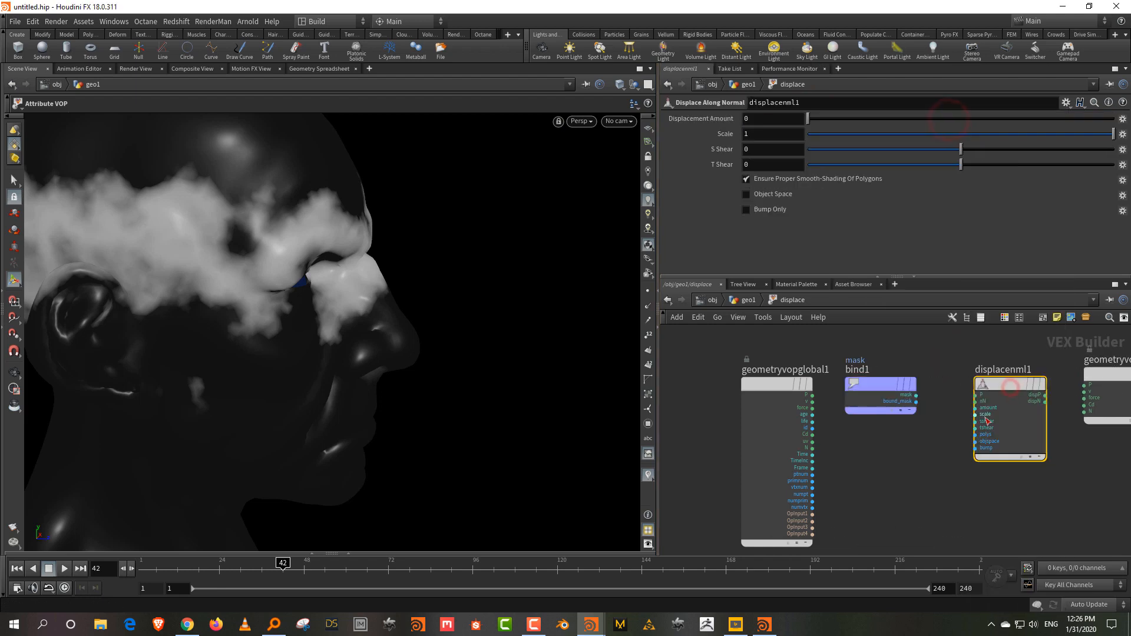
# Step: Connect the mask output to the displacement node's amount and its dispP output to the geometry output's P
pyautogui.scroll(1, 1021, 428)
pyautogui.click(902, 390)
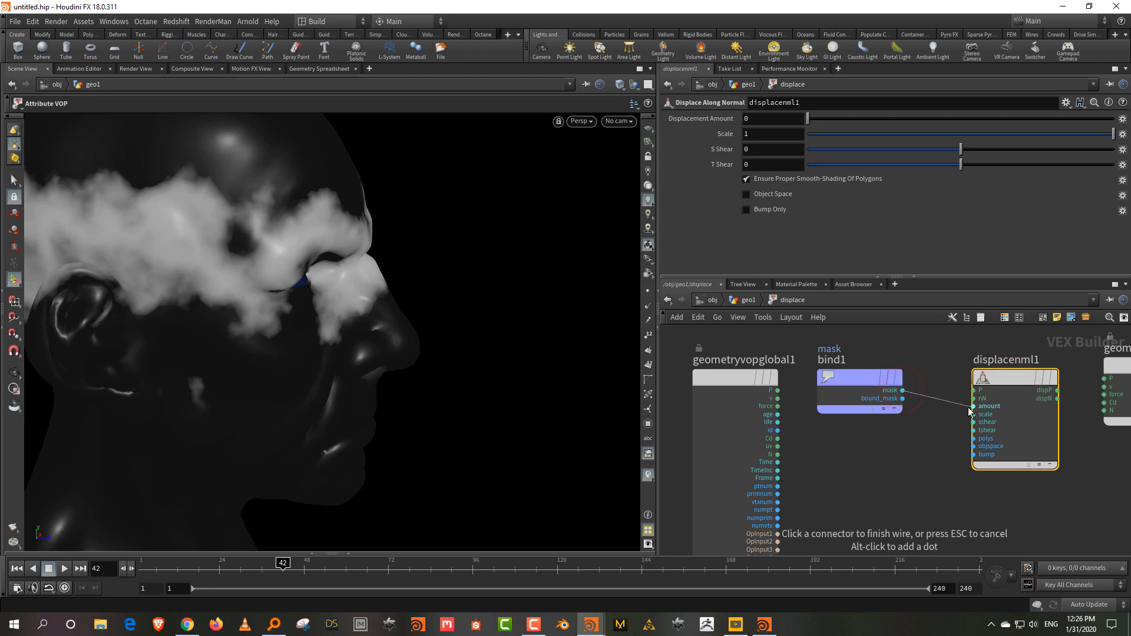
pyautogui.click(971, 408)
pyautogui.moveTo(942, 454); pyautogui.dragTo(832, 471, button='middle')
pyautogui.scroll(2, 1019, 463)
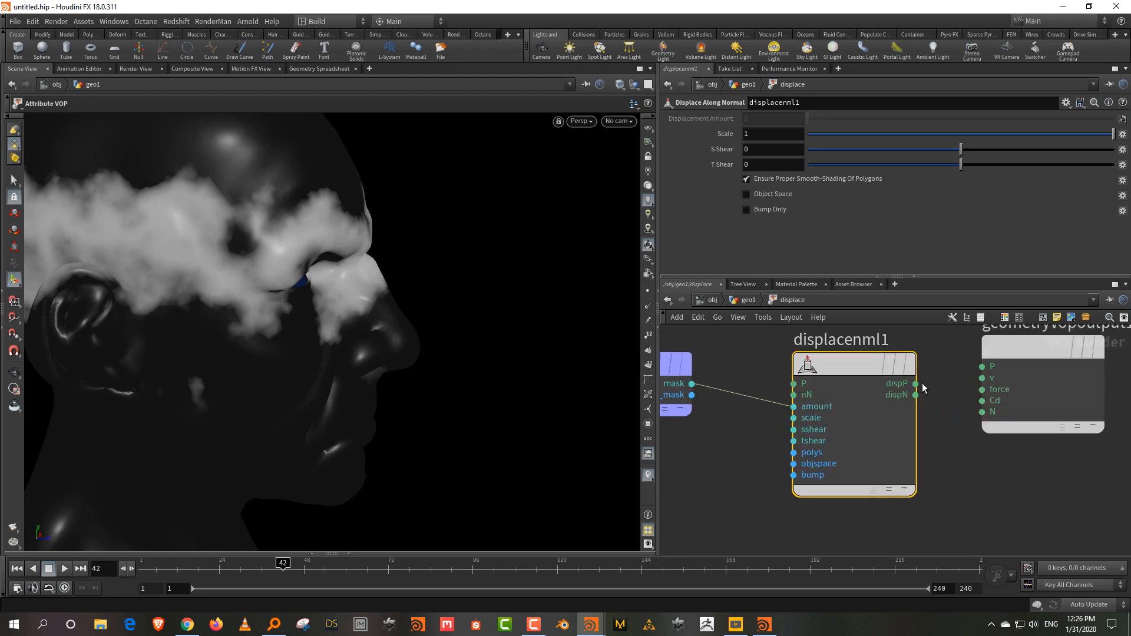
pyautogui.click(919, 384)
pyautogui.click(982, 366)
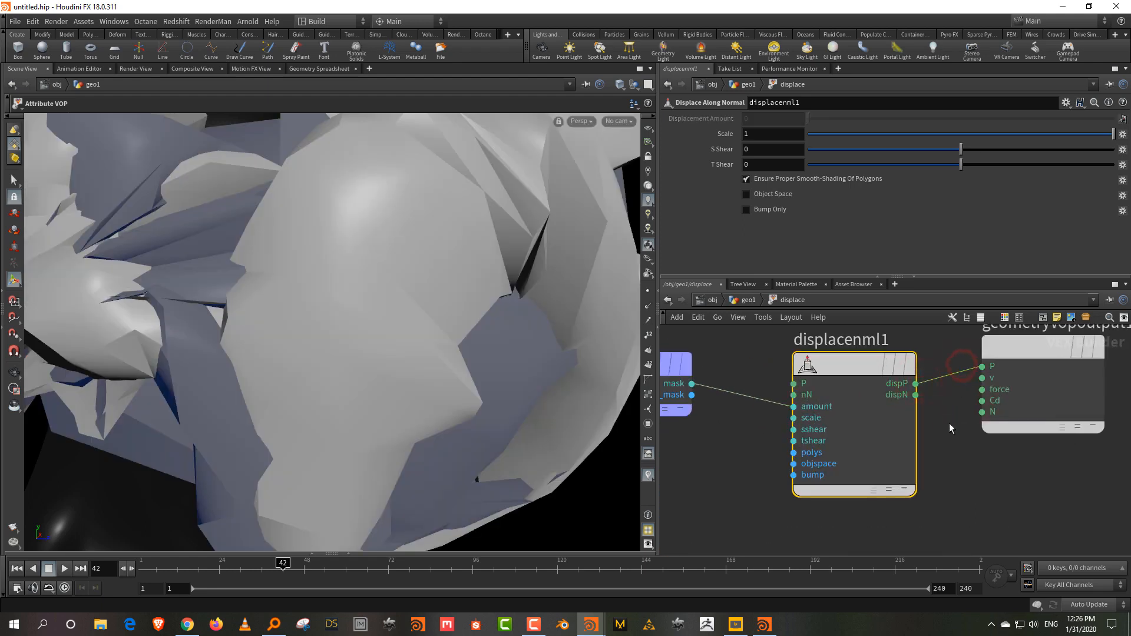
# Step: Set the displacement Scale to 0.056 and scrub the timeline to frame 37 to check the effect
pyautogui.click(968, 137)
pyautogui.moveTo(969, 135); pyautogui.dragTo(971, 136)
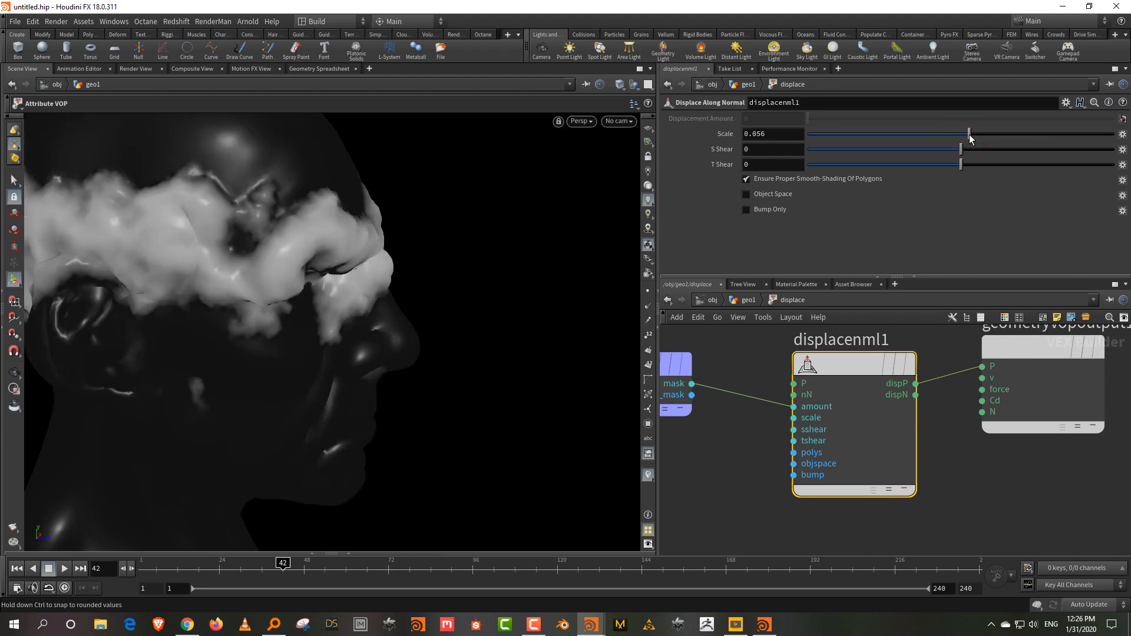
pyautogui.moveTo(180, 560); pyautogui.dragTo(266, 568)
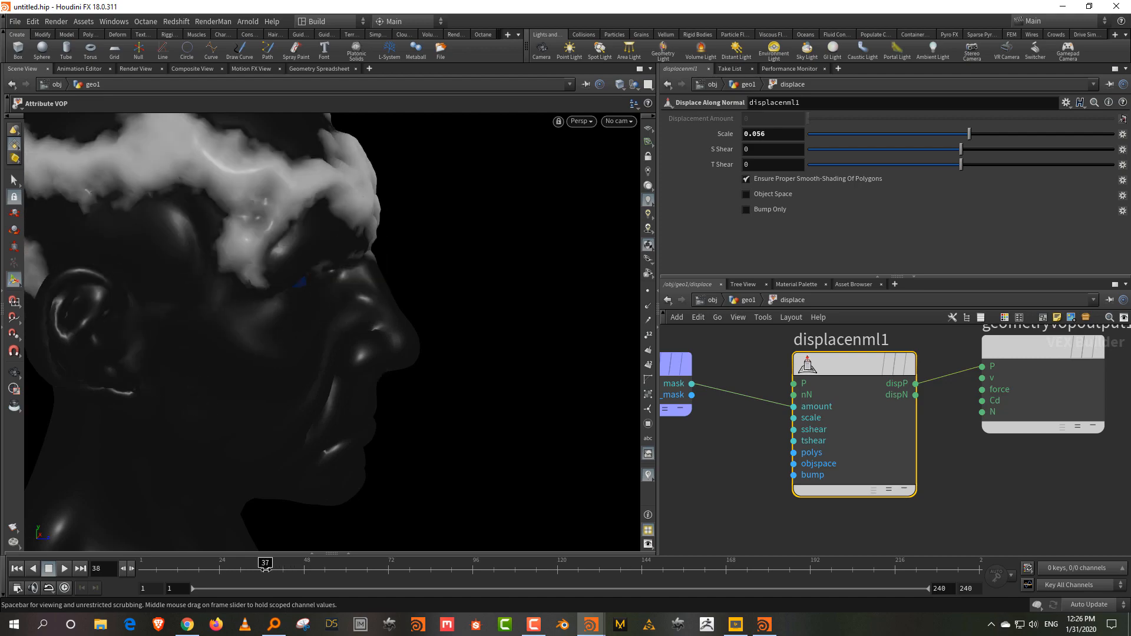
# Step: Return to the geometry network, display delete1, scrub to frame 44 and place displace above delete1
pyautogui.press('u')
pyautogui.click(864, 514)
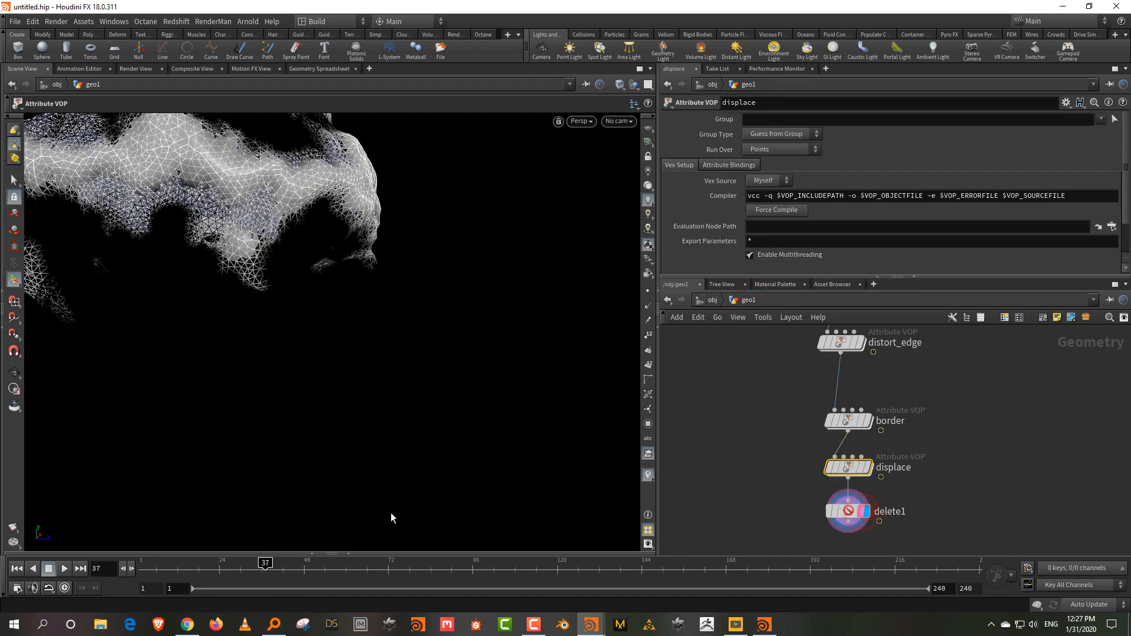
pyautogui.moveTo(182, 568); pyautogui.dragTo(290, 568)
pyautogui.moveTo(291, 568); pyautogui.dragTo(289, 569)
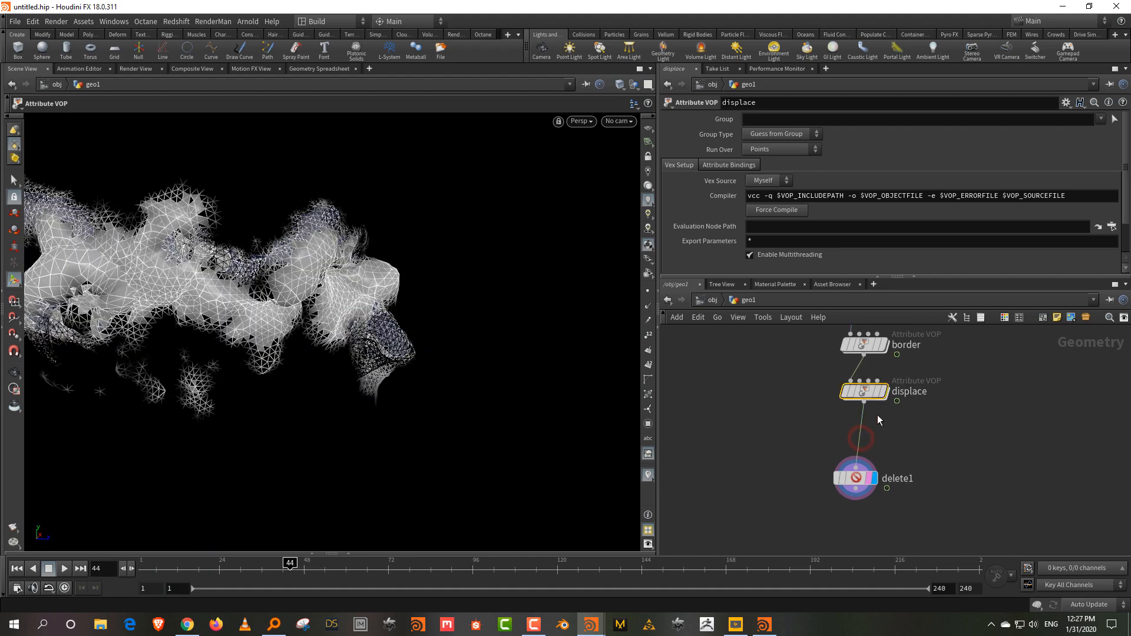
pyautogui.moveTo(868, 397)
pyautogui.mouseDown()
pyautogui.moveTo(859, 425)
pyautogui.moveTo(859, 413)
pyautogui.mouseUp()
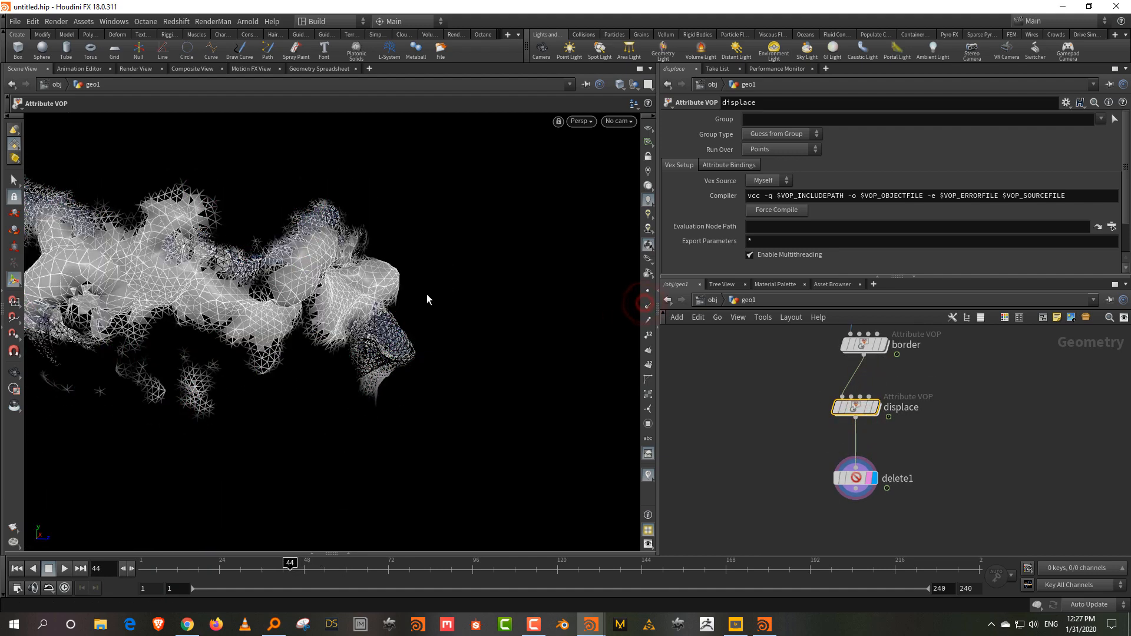
pyautogui.press('Escape')
pyautogui.moveTo(419, 294); pyautogui.dragTo(347, 297)
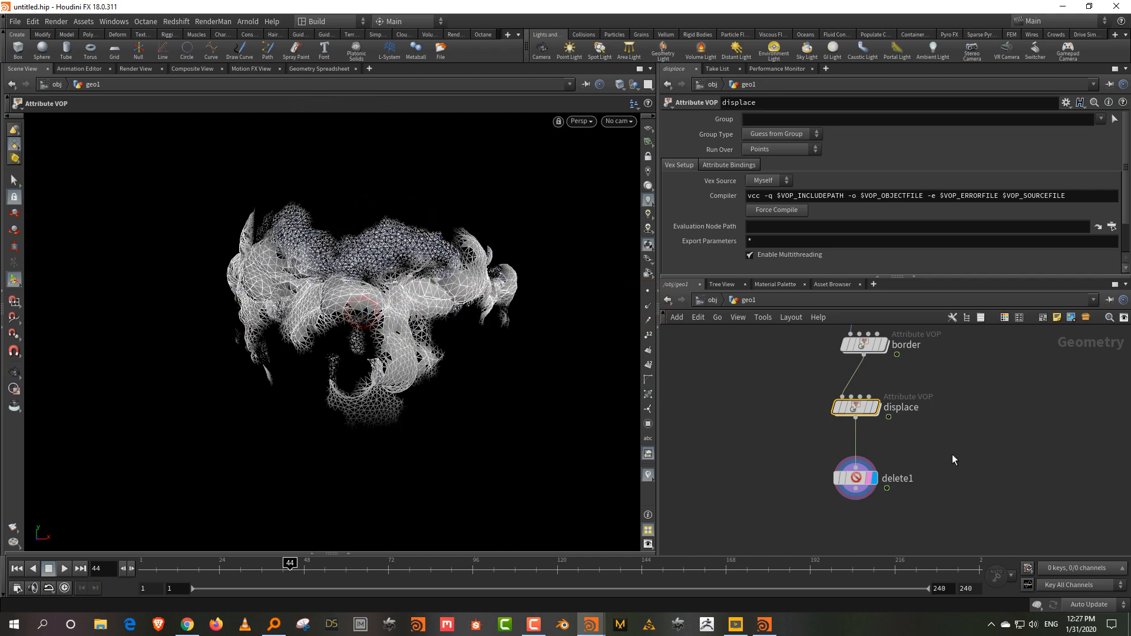
pyautogui.click(870, 461)
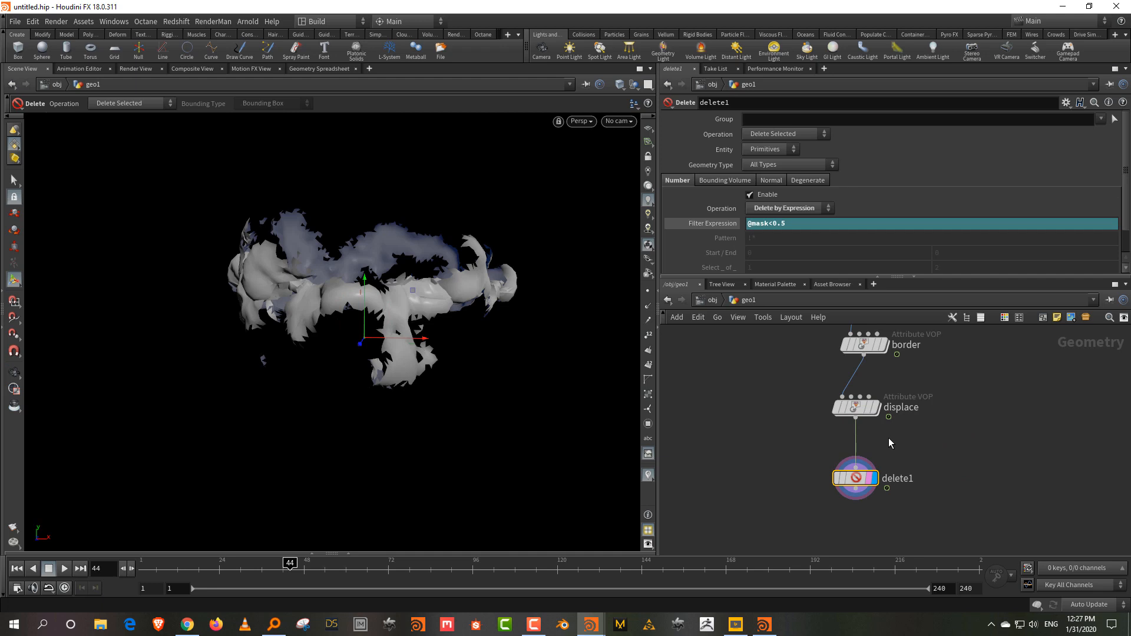
# Step: Insert an Attribute Wrangle node on the wire between displace and delete1
pyautogui.click(888, 437)
pyautogui.press('Tab')
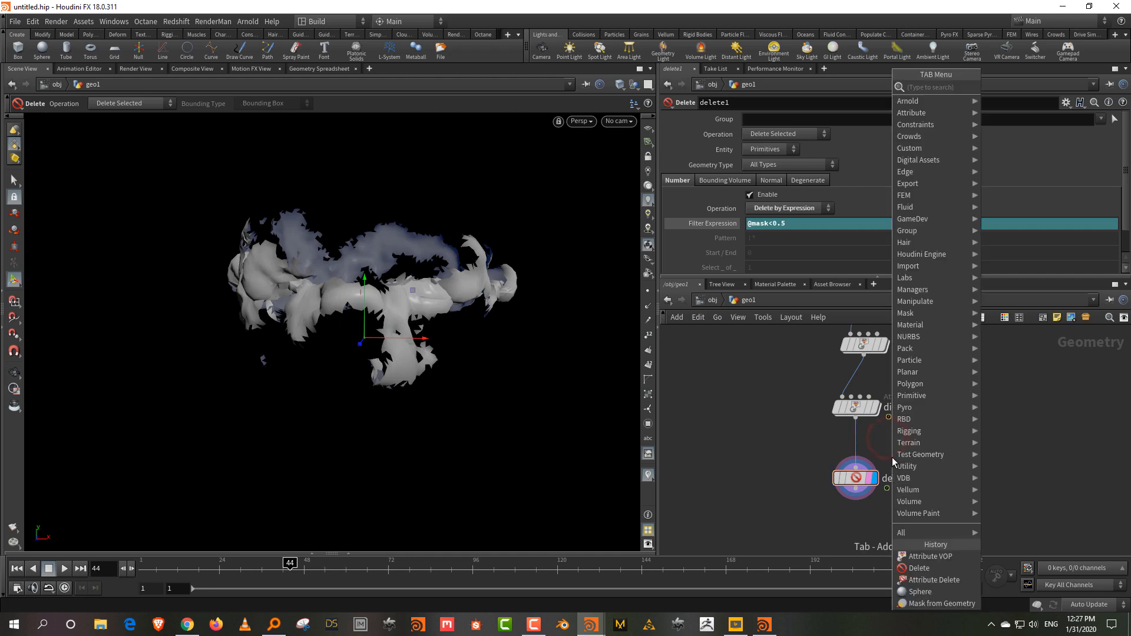
pyautogui.press('Tab')
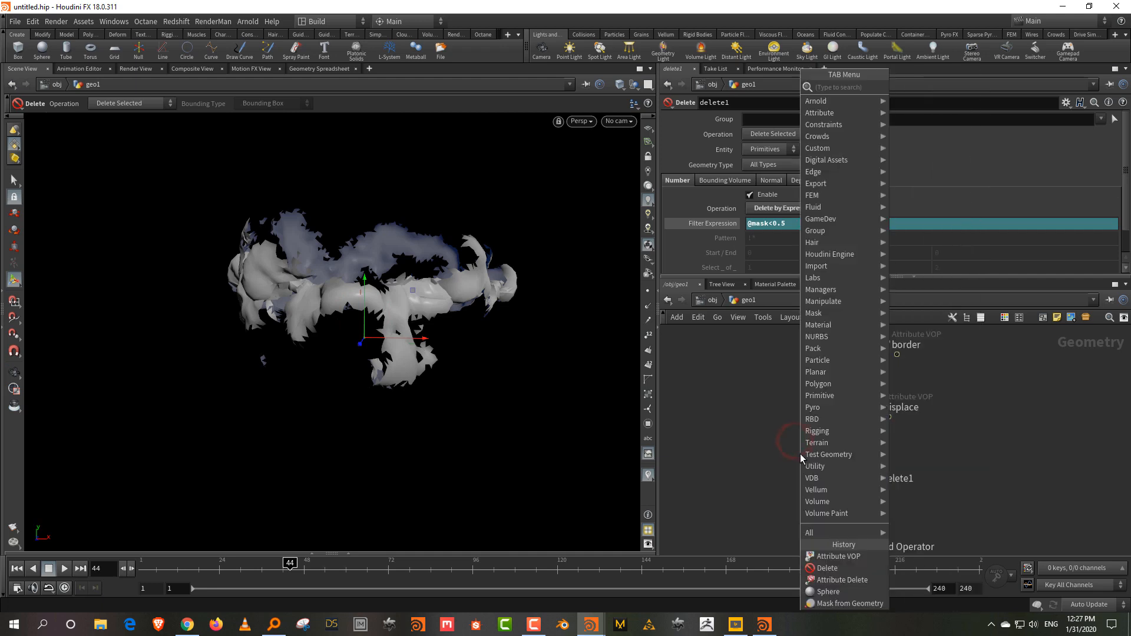
pyautogui.write('wrang')
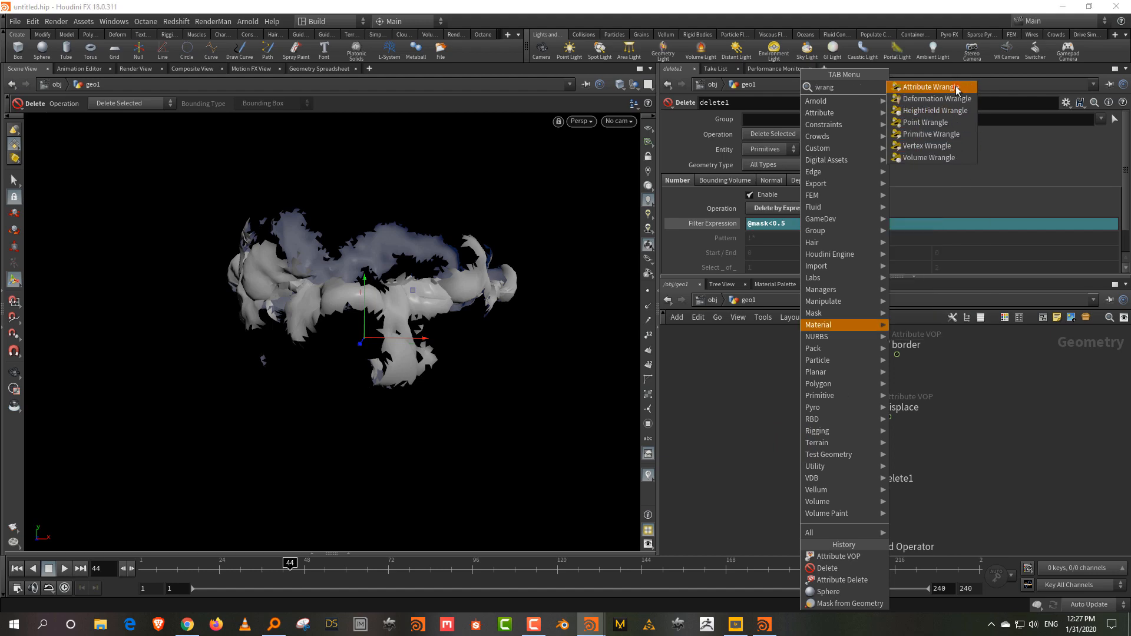
pyautogui.click(930, 88)
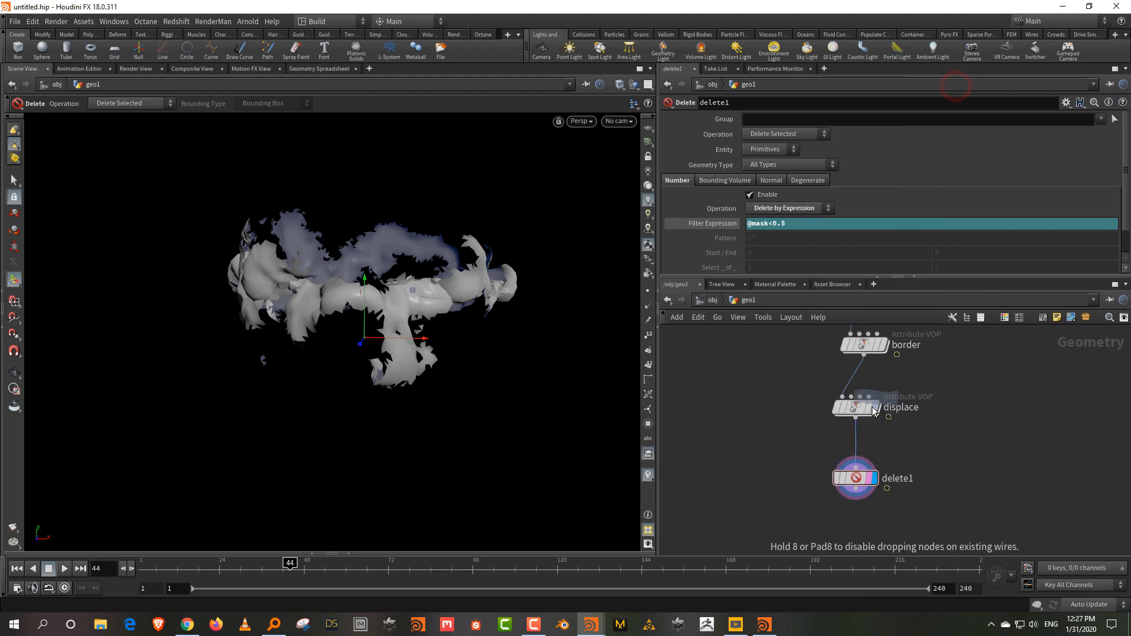
pyautogui.click(855, 454)
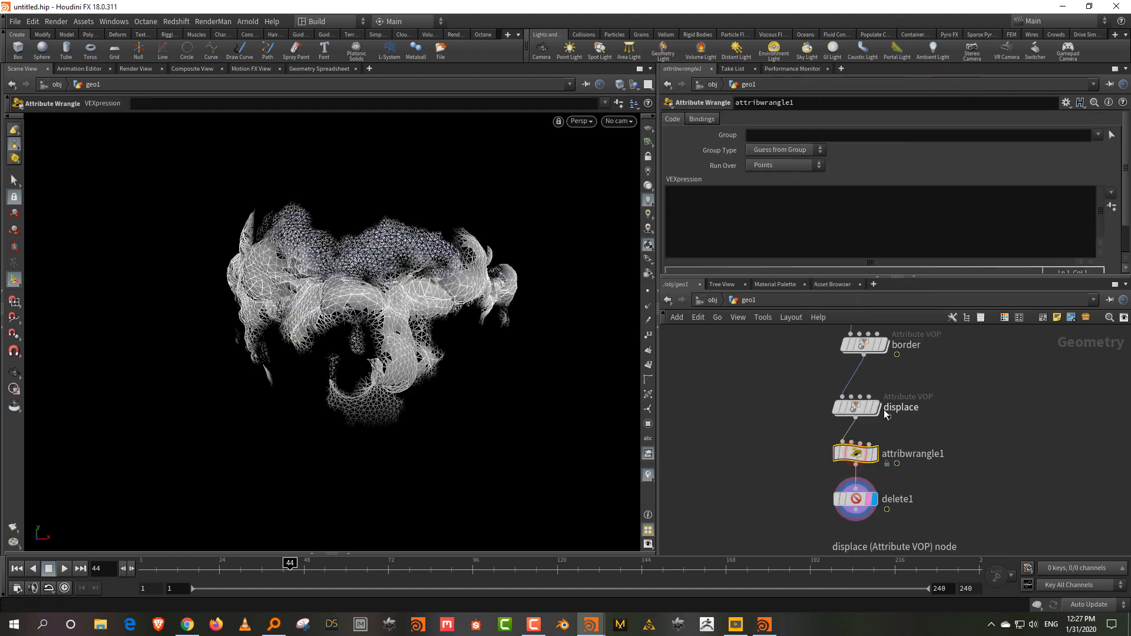
# Step: Enter the VEXpression "@v = @N;" in the Attribute Wrangle so the point velocity follows the normals
pyautogui.click(776, 202)
pyautogui.moveTo(859, 455)
pyautogui.mouseDown()
pyautogui.moveTo(942, 457)
pyautogui.moveTo(839, 464)
pyautogui.mouseUp()
pyautogui.click(738, 210)
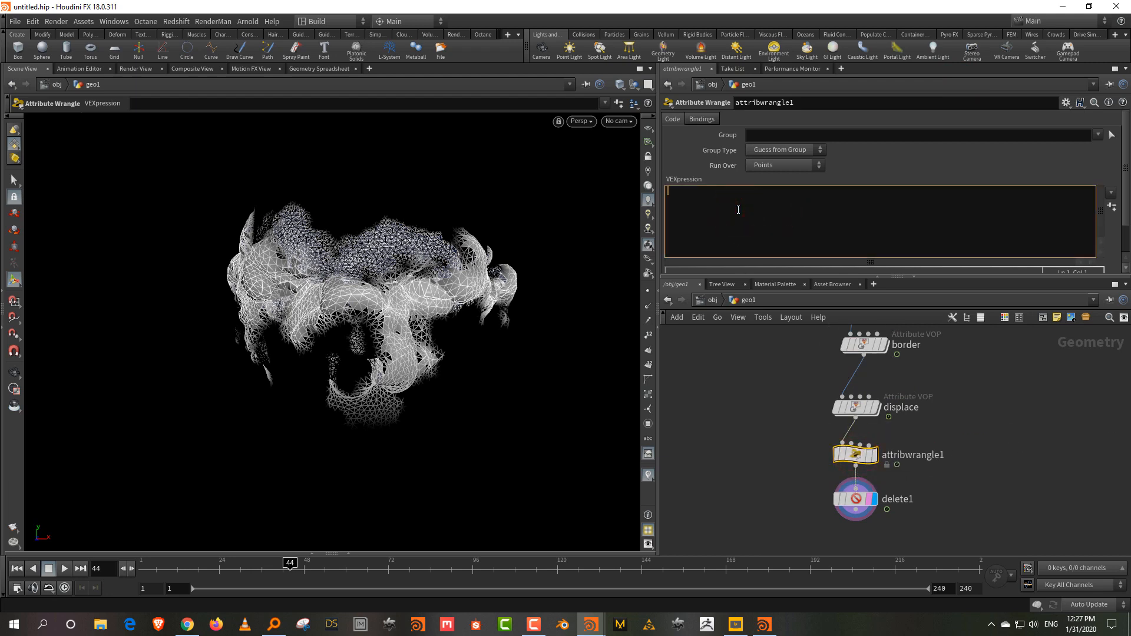
pyautogui.write('@v = @N;')
# Step: Scrub the timeline to frame 33 and examine the velocities and surface of the delete1 geometry
pyautogui.moveTo(269, 570)
pyautogui.mouseDown()
pyautogui.moveTo(324, 571)
pyautogui.moveTo(250, 570)
pyautogui.mouseUp()
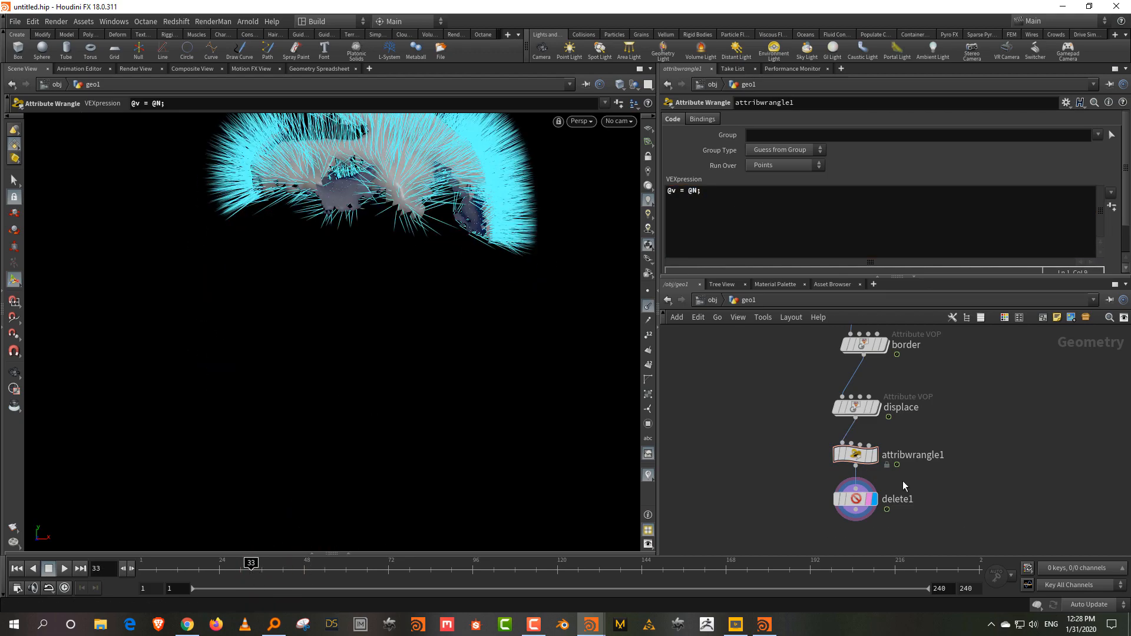
pyautogui.click(863, 499)
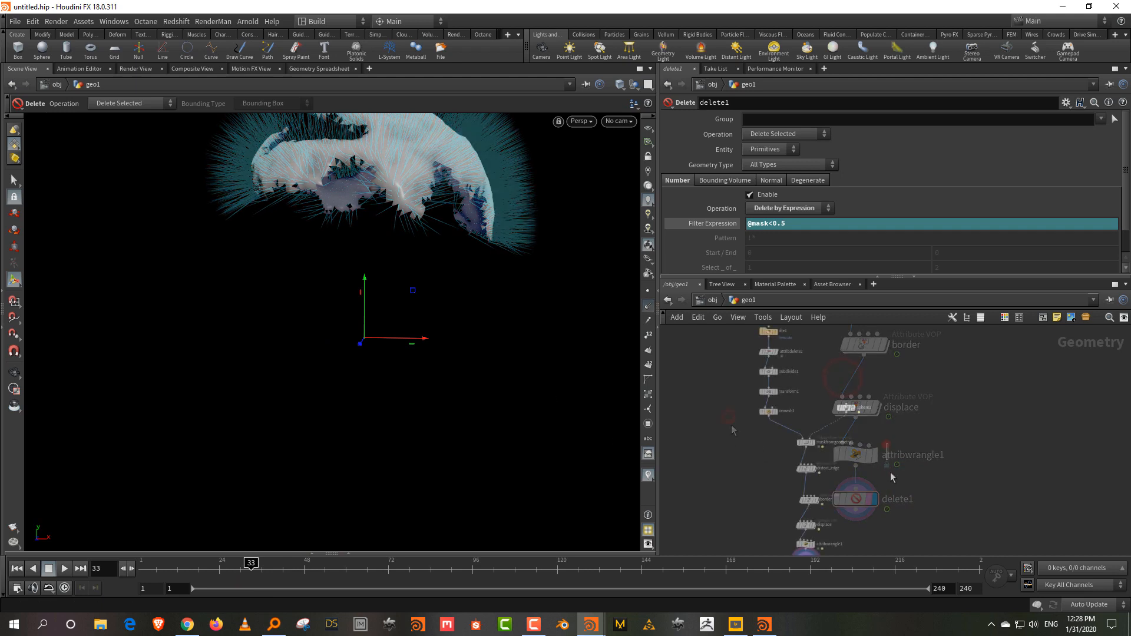
pyautogui.press('Escape')
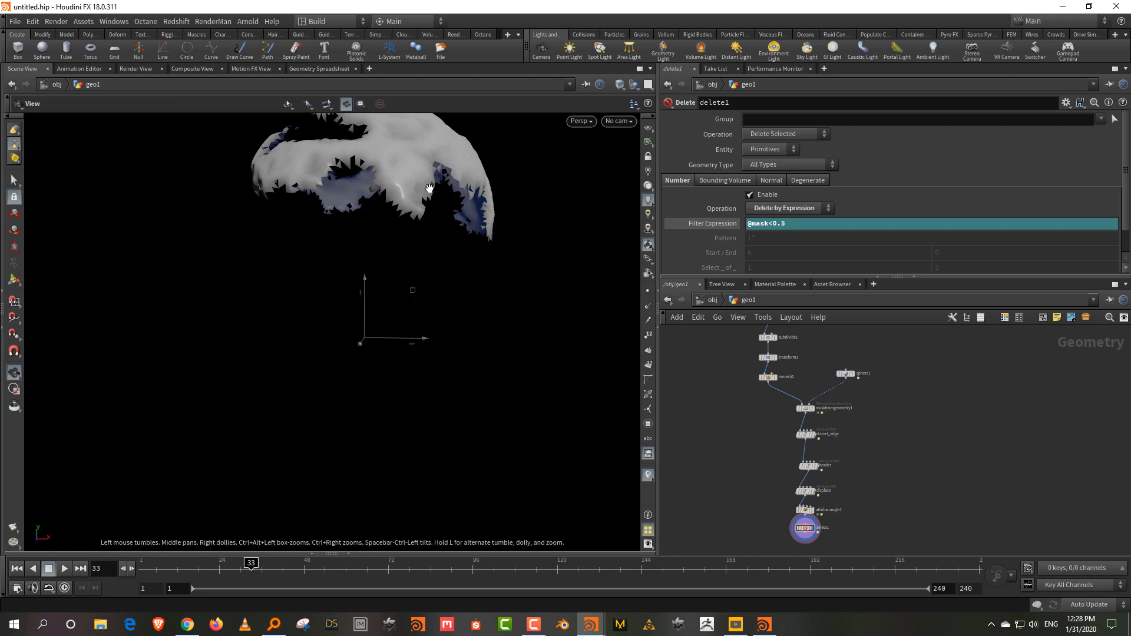
pyautogui.moveTo(443, 229); pyautogui.dragTo(426, 278)
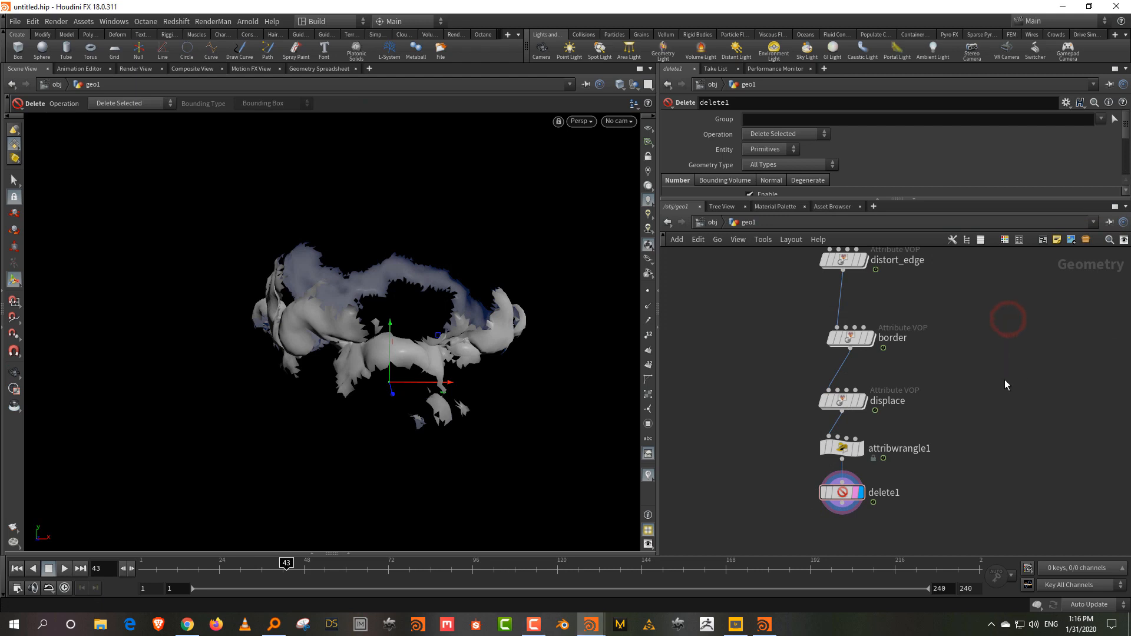
pyautogui.scroll(-3, 1005, 380)
pyautogui.scroll(1, 1005, 379)
pyautogui.scroll(-2, 999, 329)
pyautogui.scroll(2, 916, 416)
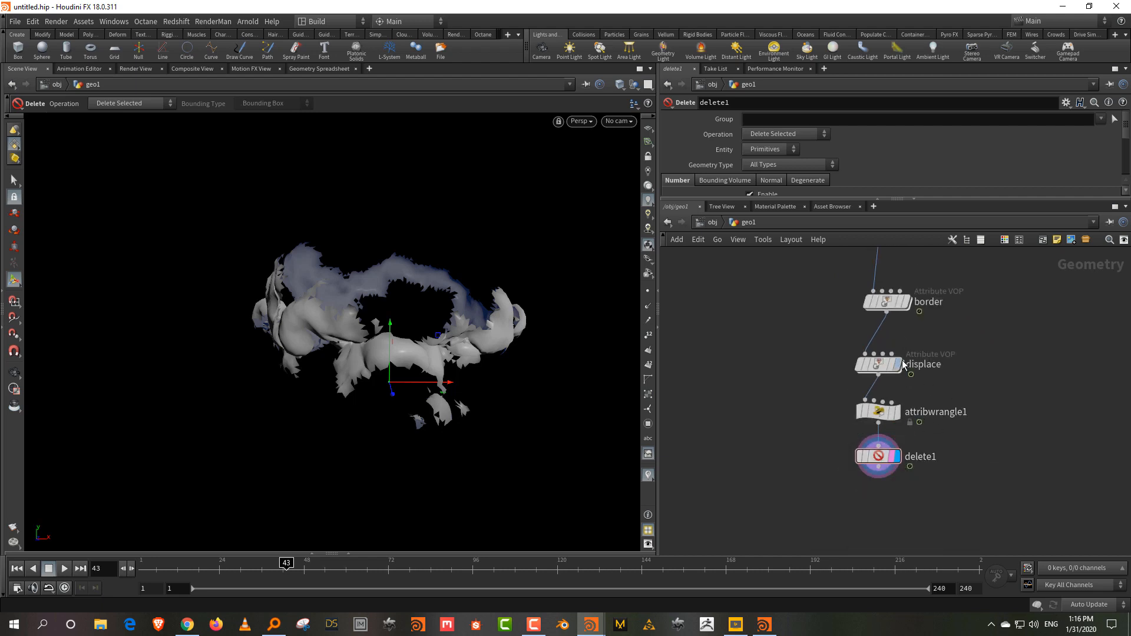
# Step: Display the border and distort_edge results in turn and scrub the timeline back to frame 33
pyautogui.click(906, 301)
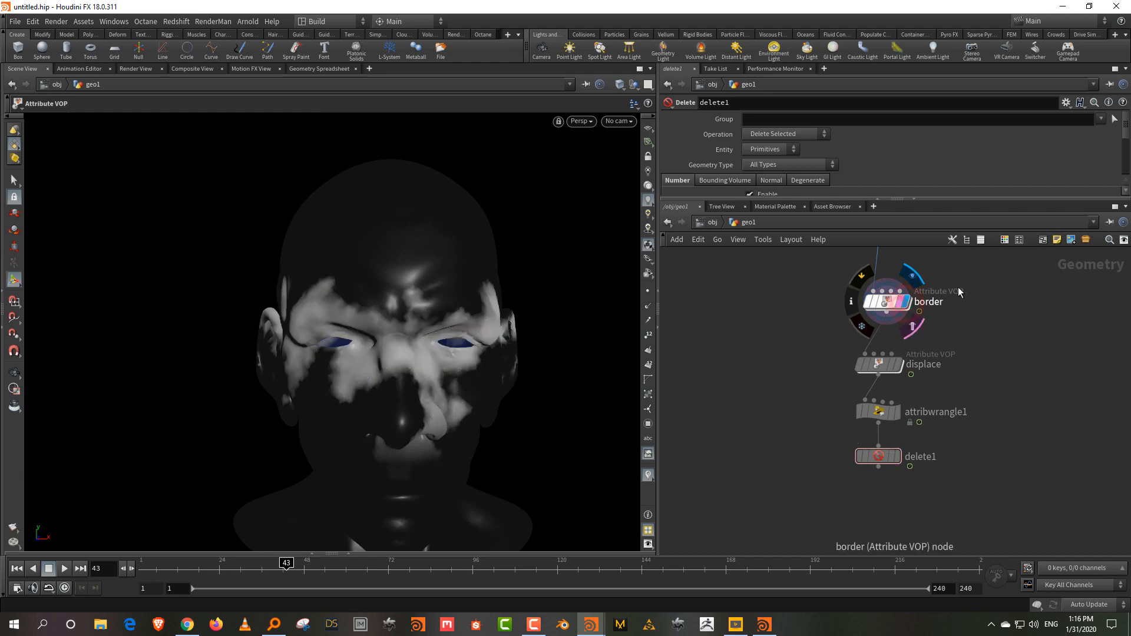
pyautogui.moveTo(958, 289); pyautogui.dragTo(966, 397, button='middle')
pyautogui.click(907, 324)
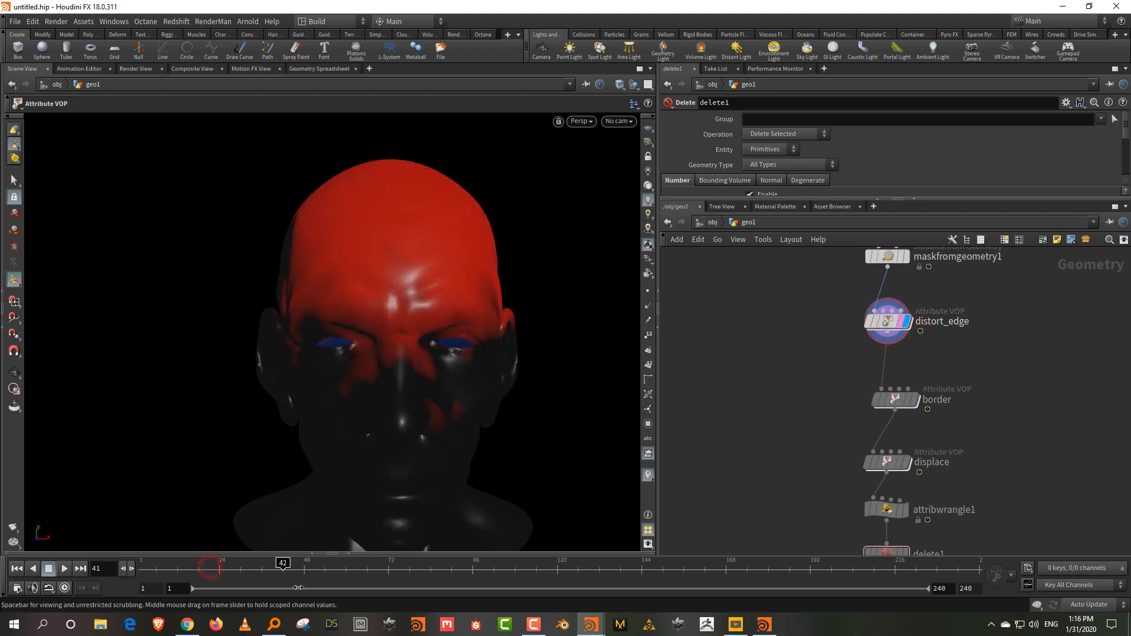
pyautogui.moveTo(307, 601); pyautogui.dragTo(253, 596)
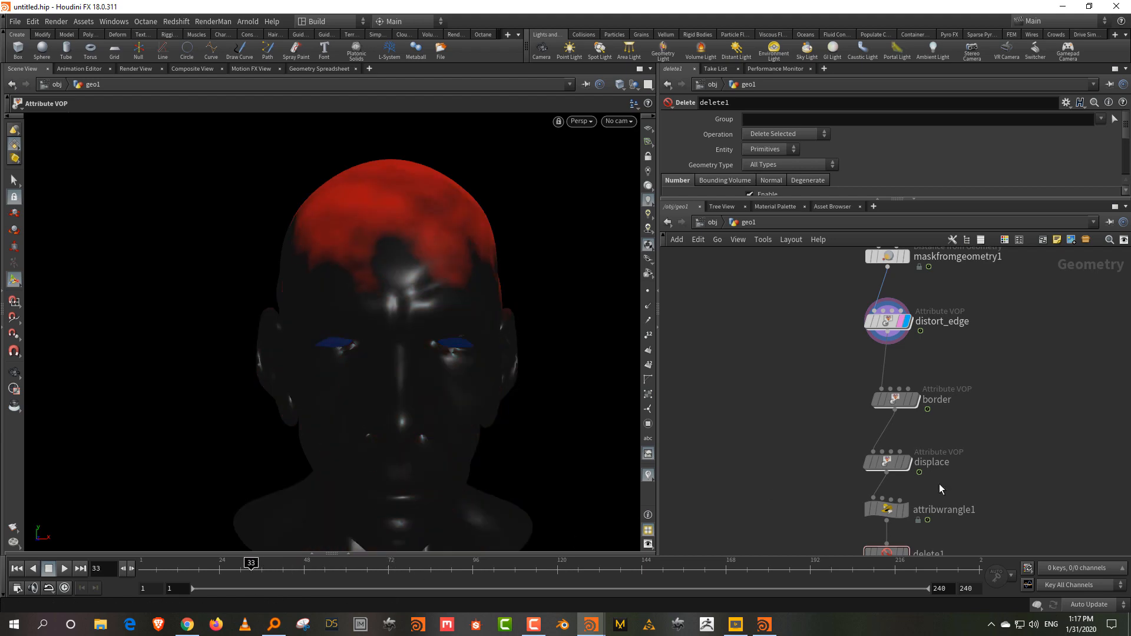
# Step: Display the delete1 result again and scrub the timeline to frame 47
pyautogui.moveTo(945, 484); pyautogui.dragTo(953, 419, button='middle')
pyautogui.scroll(1, 916, 490)
pyautogui.click(917, 493)
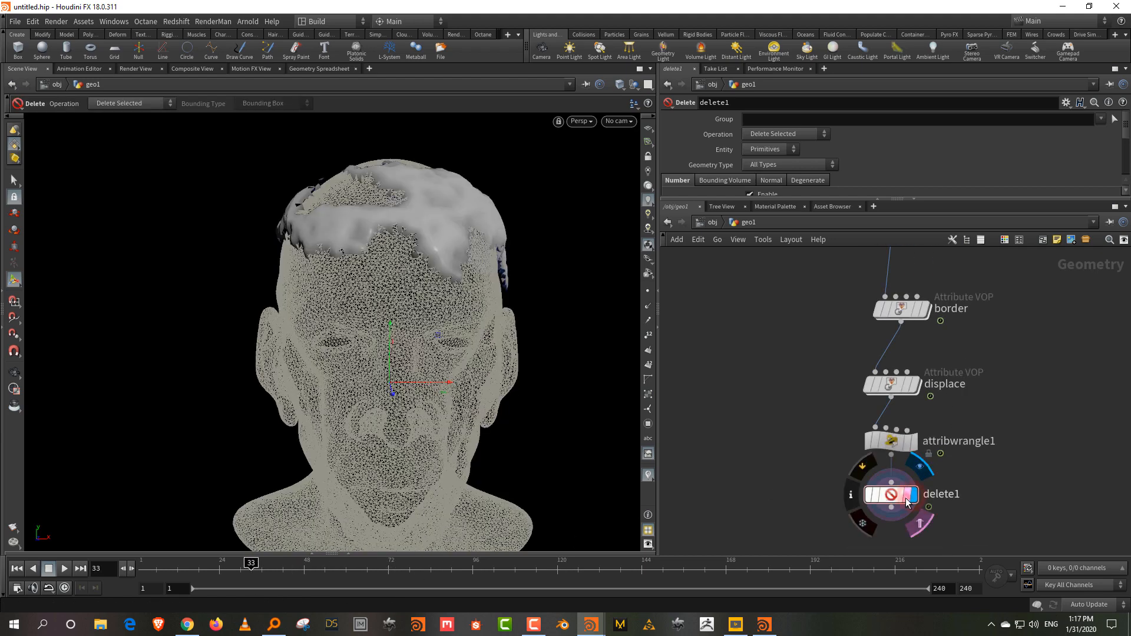
pyautogui.moveTo(252, 565); pyautogui.dragTo(300, 564)
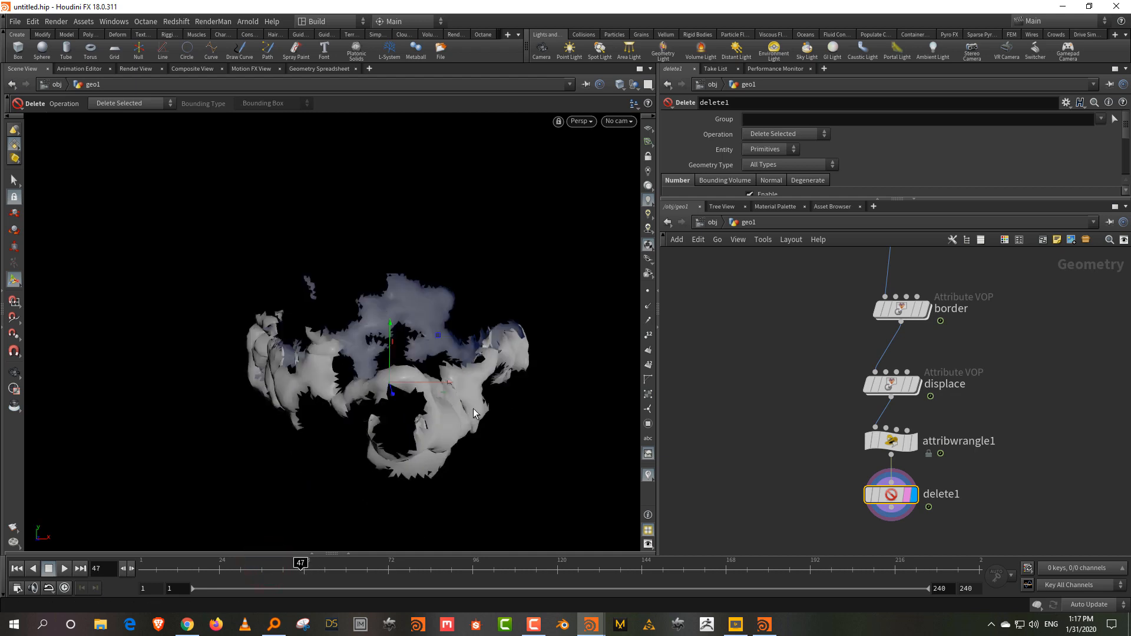
# Step: Display the distort_edge result on the head to check the mask at the current frame
pyautogui.click(829, 308)
pyautogui.scroll(-2, 828, 329)
pyautogui.scroll(2, 901, 327)
pyautogui.moveTo(941, 301); pyautogui.dragTo(948, 410, button='middle')
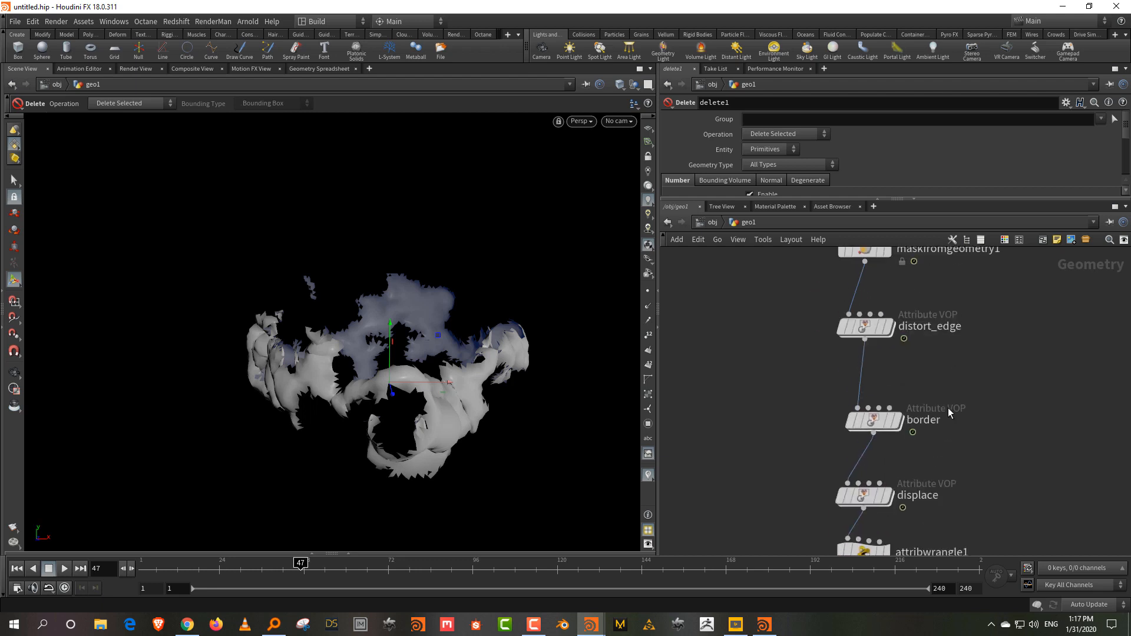
pyautogui.click(889, 328)
pyautogui.moveTo(768, 354); pyautogui.dragTo(772, 398)
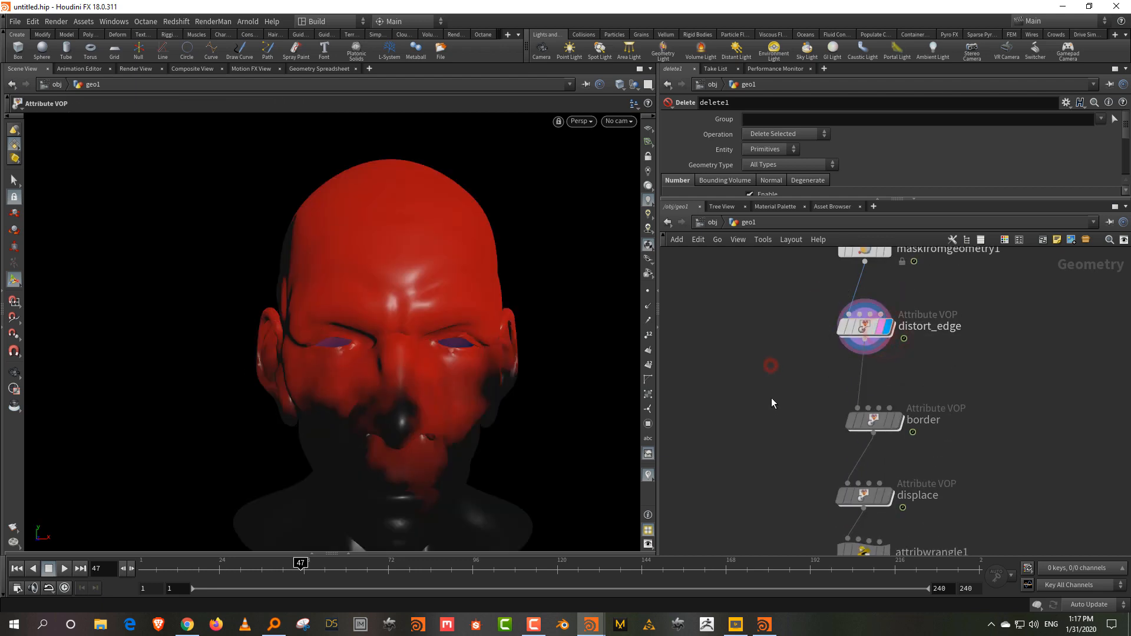
# Step: Add a second Delete node in the empty area beside the distort_edge branch
pyautogui.moveTo(775, 369); pyautogui.dragTo(822, 384, button='middle')
pyautogui.moveTo(723, 367); pyautogui.dragTo(727, 386)
pyautogui.press('Tab')
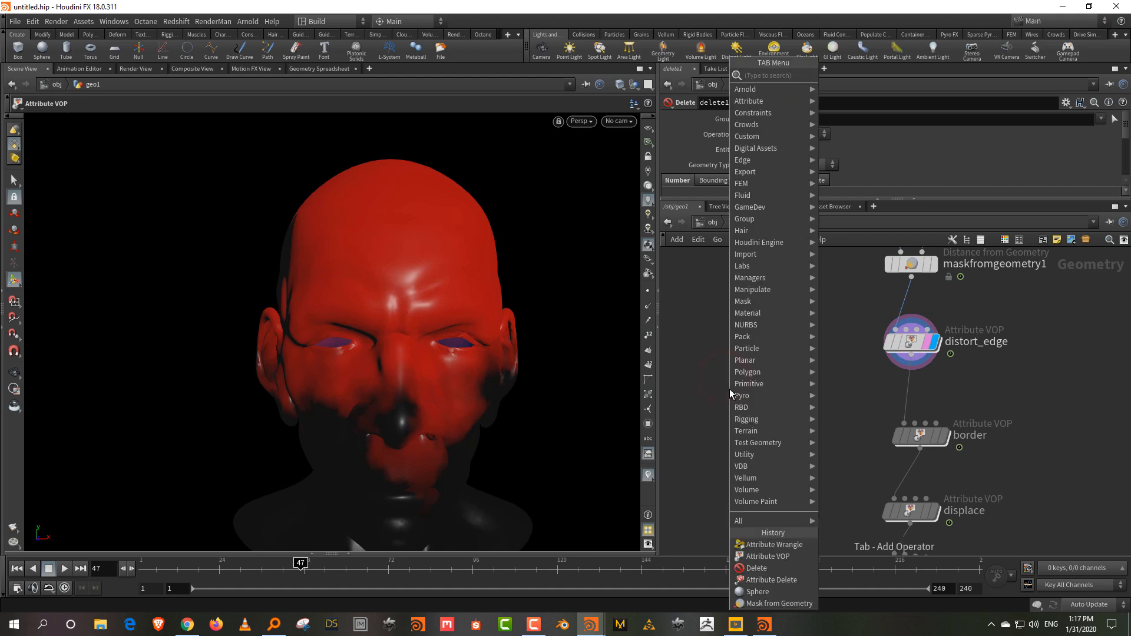
pyautogui.write('del')
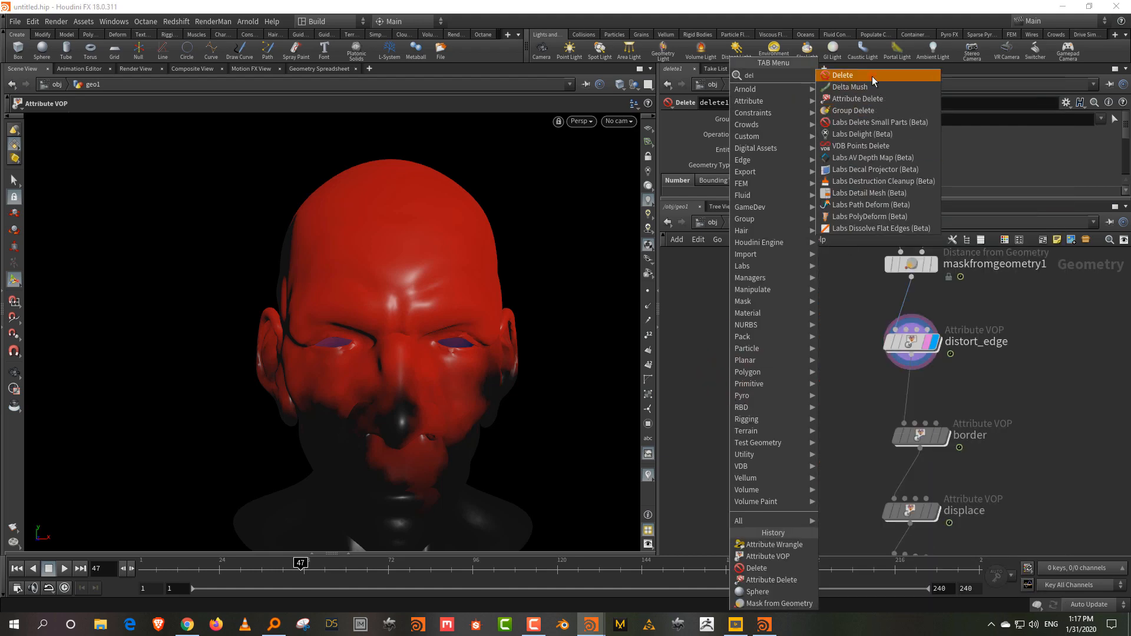
pyautogui.click(842, 75)
pyautogui.click(713, 420)
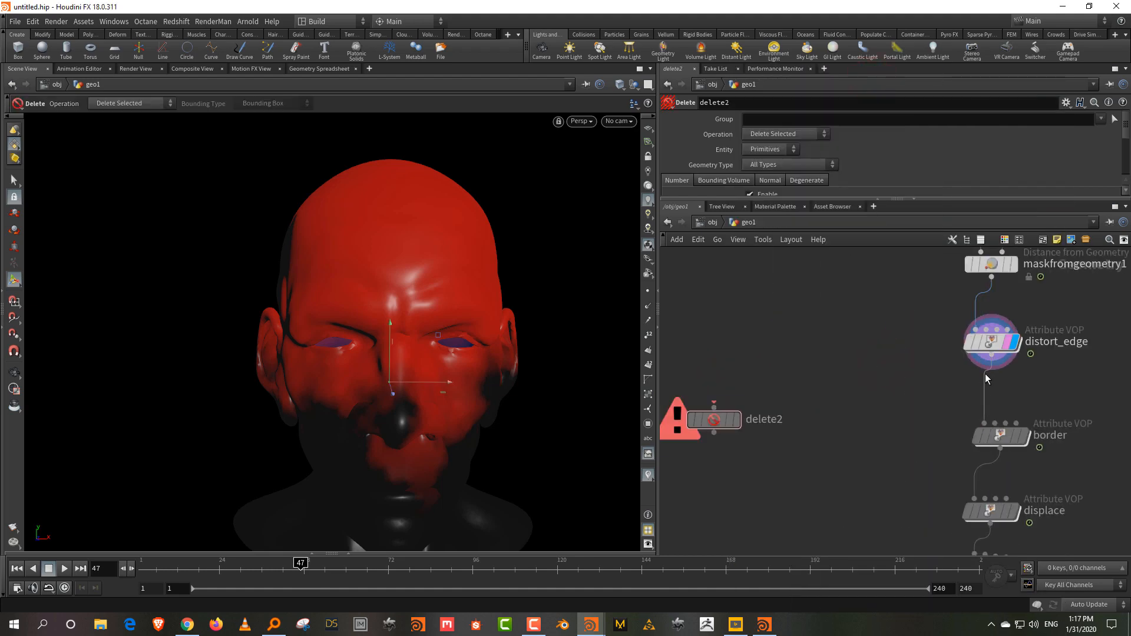
# Step: Wire the distort_edge output through a dot into the new Delete node, display it and place it lower
pyautogui.click(983, 389)
pyautogui.click(714, 406)
pyautogui.click(736, 420)
pyautogui.moveTo(714, 419); pyautogui.dragTo(712, 456)
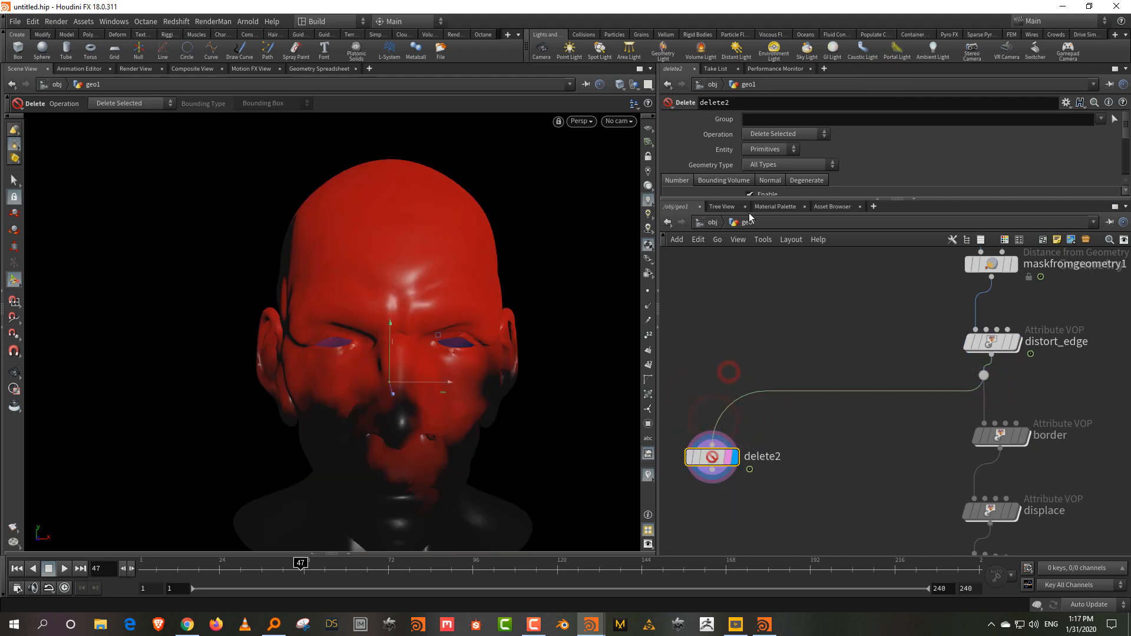
pyautogui.moveTo(750, 199); pyautogui.dragTo(748, 322)
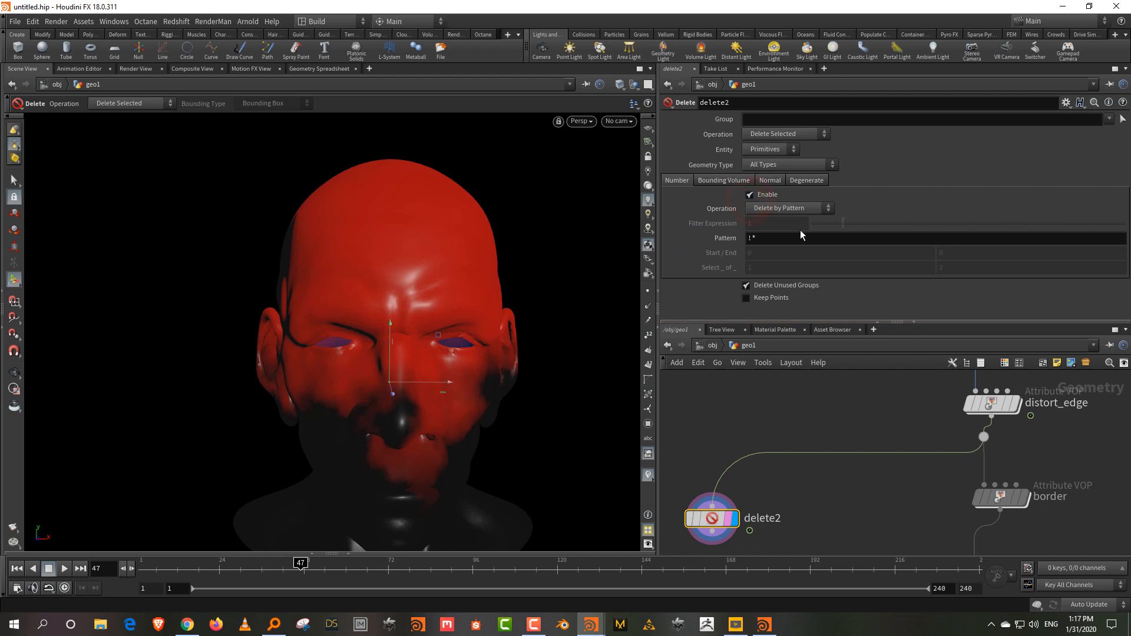
pyautogui.click(793, 209)
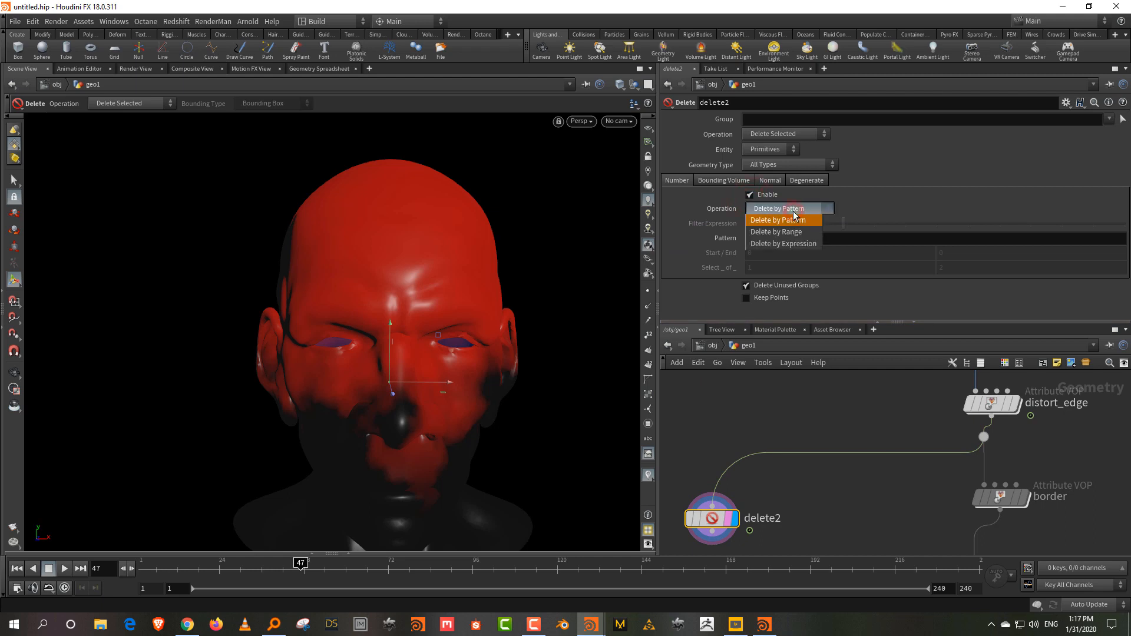
pyautogui.click(794, 244)
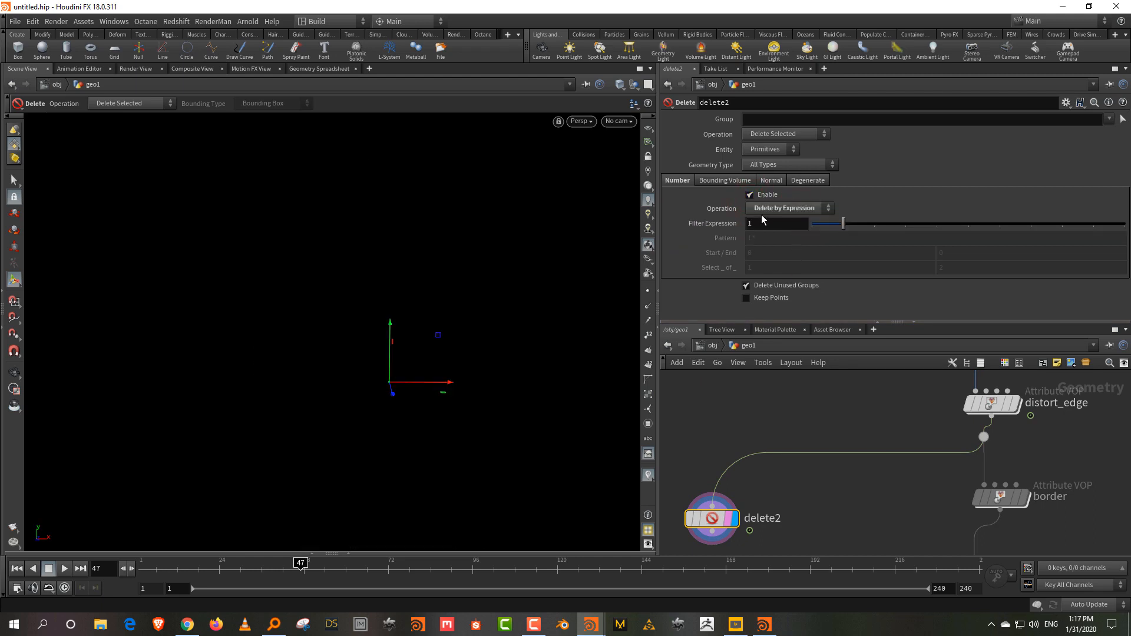
pyautogui.click(719, 227)
pyautogui.write('@mask>0.6')
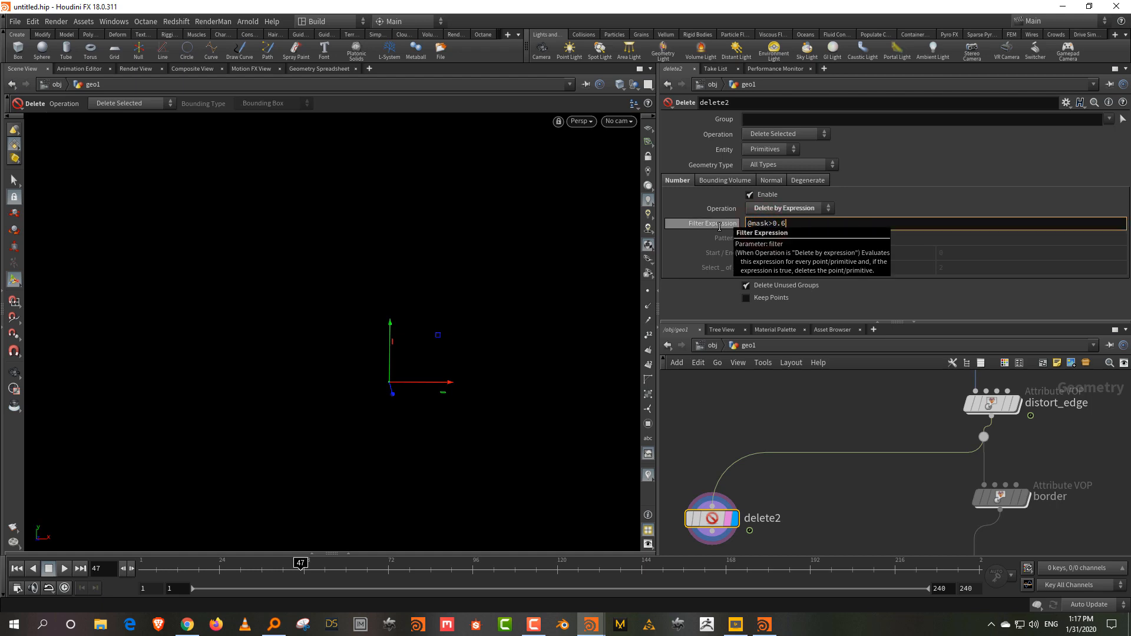
pyautogui.press('Return')
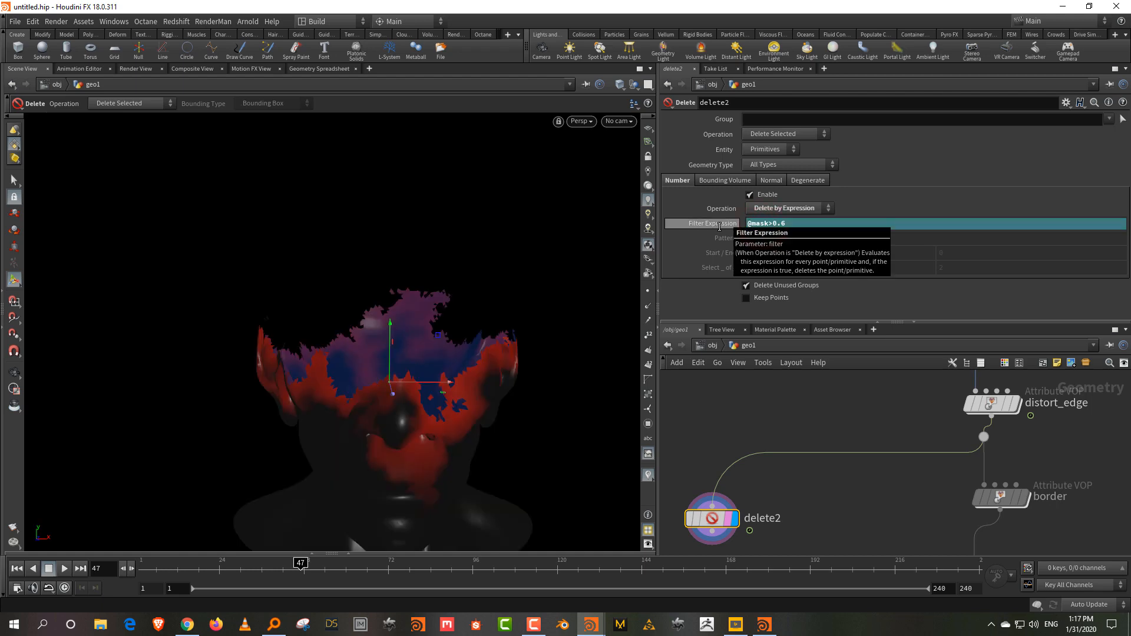
# Step: Overlay the delete1 result on the displayed delete2 geometry and scrub the timeline between frames 44 and 8 to compare them
pyautogui.moveTo(230, 569); pyautogui.dragTo(290, 569)
pyautogui.moveTo(915, 505); pyautogui.dragTo(884, 374, button='middle')
pyautogui.scroll(-3, 872, 432)
pyautogui.moveTo(914, 482); pyautogui.dragTo(914, 467, button='middle')
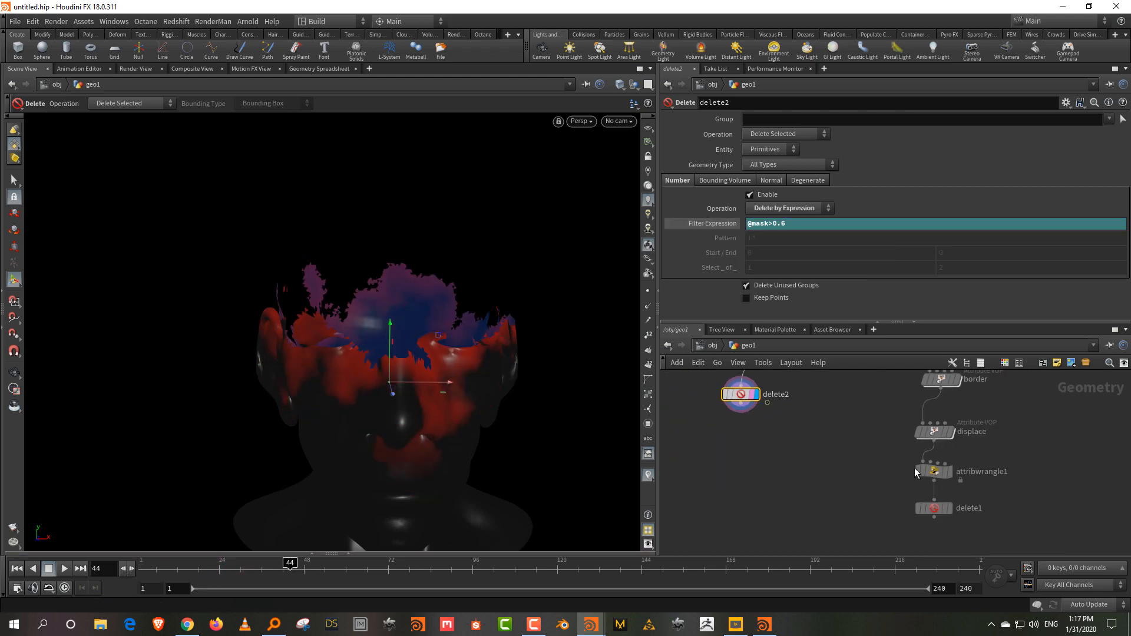
pyautogui.scroll(4, 944, 500)
pyautogui.click(931, 517)
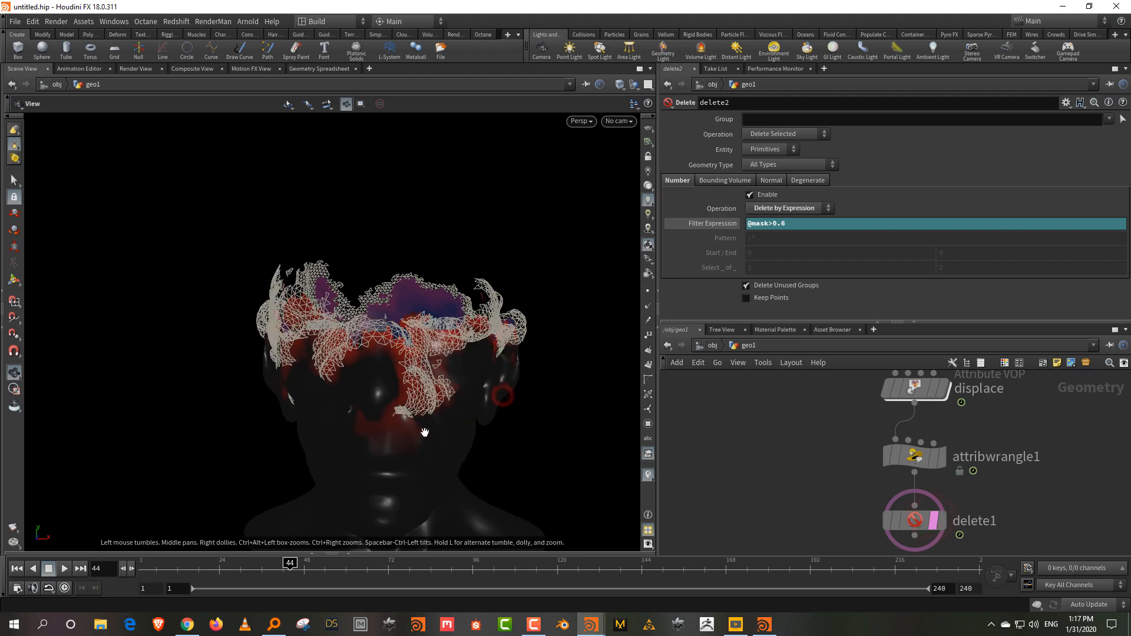
pyautogui.moveTo(214, 561); pyautogui.dragTo(164, 563)
pyautogui.moveTo(824, 427); pyautogui.dragTo(911, 546, button='middle')
pyautogui.scroll(-1, 816, 478)
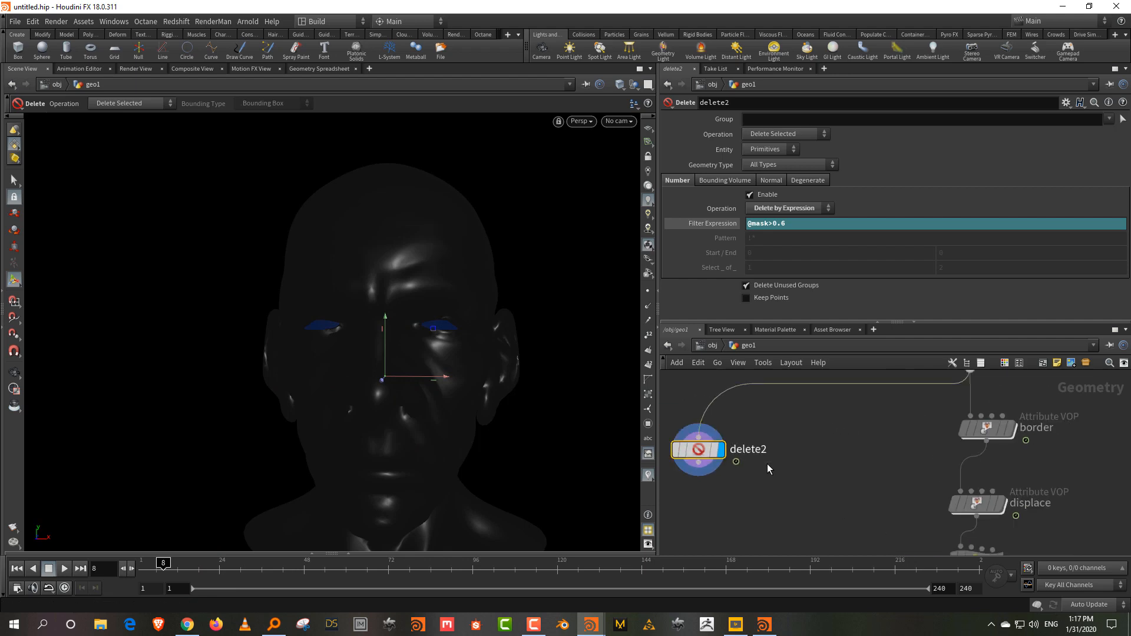
# Step: Return the render flag to delete2 and scrub the timeline to frame 44 to check the cut head
pyautogui.moveTo(766, 463); pyautogui.dragTo(875, 485, button='middle')
pyautogui.scroll(2, 808, 472)
pyautogui.click(830, 471)
pyautogui.moveTo(808, 471); pyautogui.dragTo(765, 480)
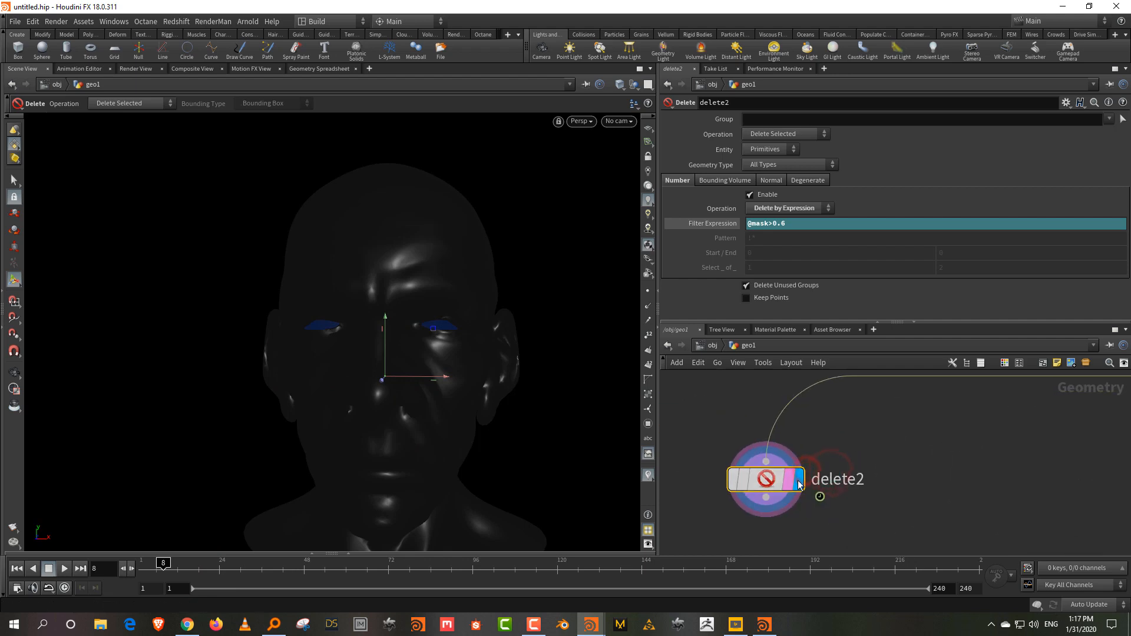
pyautogui.moveTo(789, 533); pyautogui.dragTo(792, 512, button='middle')
pyautogui.moveTo(224, 563); pyautogui.dragTo(290, 564)
pyautogui.moveTo(937, 499); pyautogui.dragTo(900, 450, button='middle')
pyautogui.scroll(-2, 900, 450)
pyautogui.moveTo(1010, 521); pyautogui.dragTo(976, 496, button='middle')
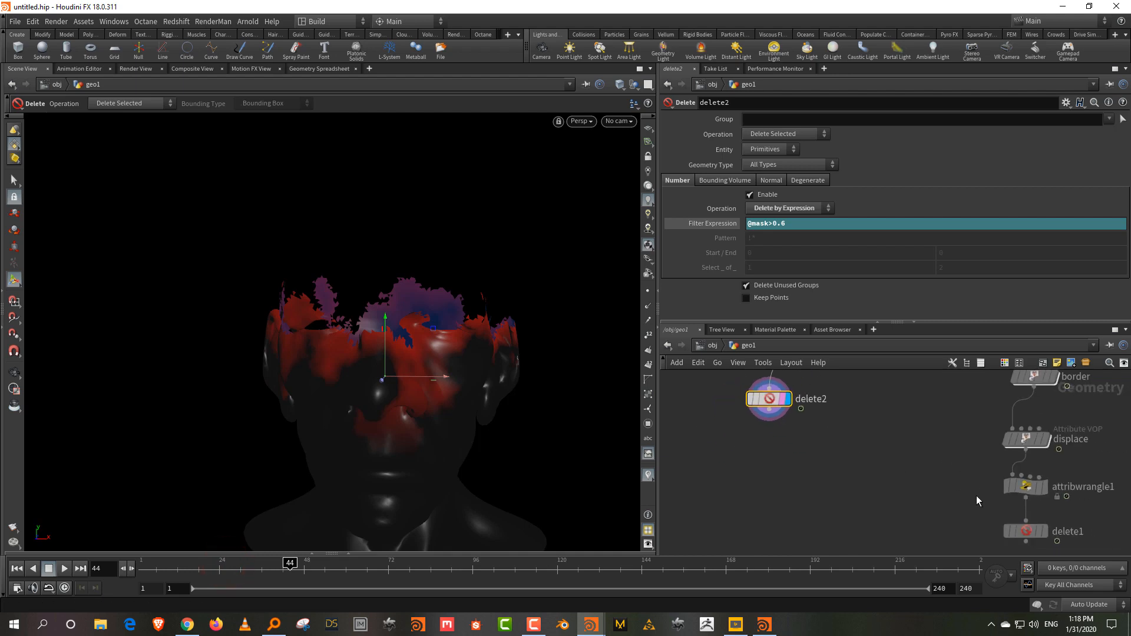
# Step: Duplicate the displace node below delete2, connect the delete2 output to its first input and display it
pyautogui.moveTo(958, 429); pyautogui.dragTo(771, 469)
pyautogui.hotkey('ctrl', 'c')
pyautogui.hotkey('ctrl', 'v')
pyautogui.scroll(2, 766, 449)
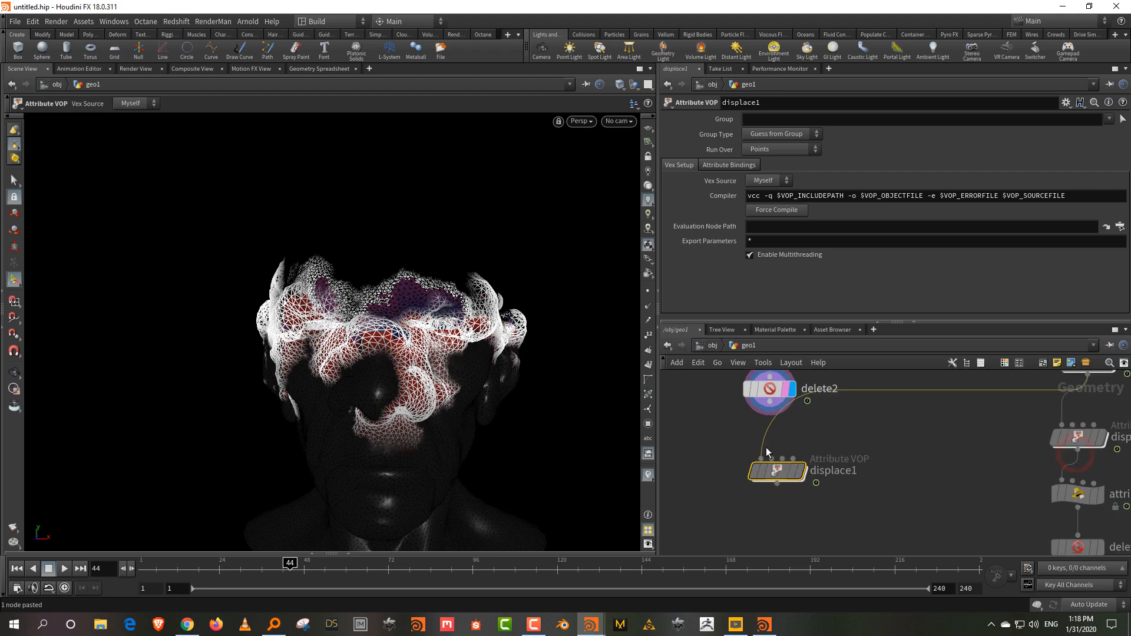
pyautogui.scroll(1, 766, 448)
pyautogui.click(769, 394)
pyautogui.click(760, 460)
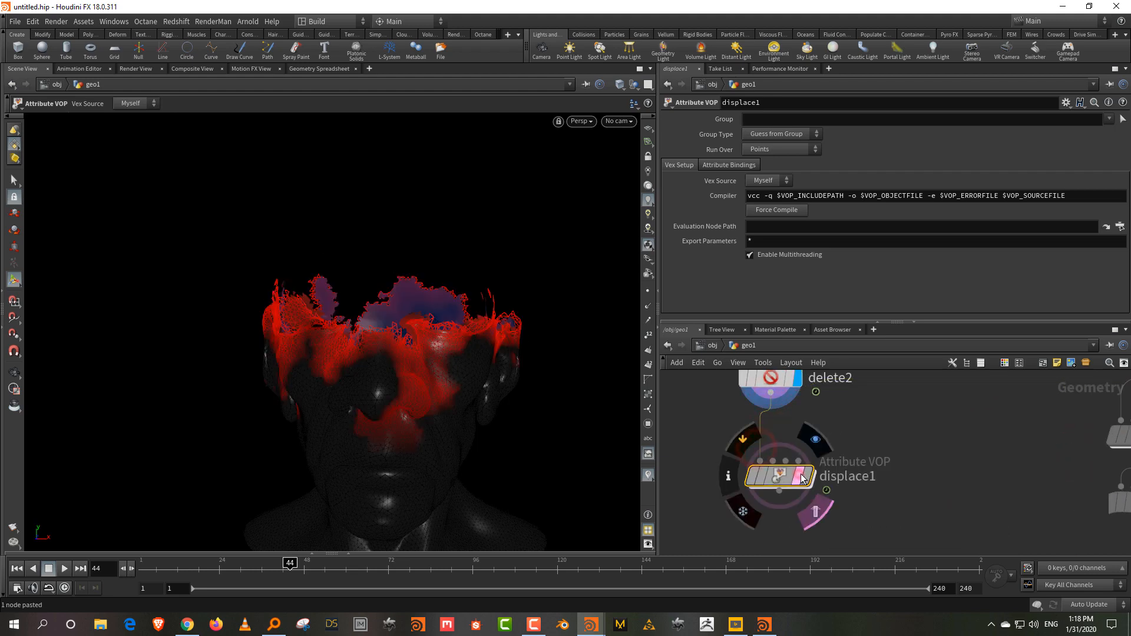
pyautogui.click(807, 477)
# Step: Scrub to frame 34 and examine the displaced head's cut edge from several angles with wire-over-shaded display
pyautogui.keyDown('alt'); pyautogui.moveTo(327, 379); pyautogui.dragTo(404, 399); pyautogui.keyUp('alt')
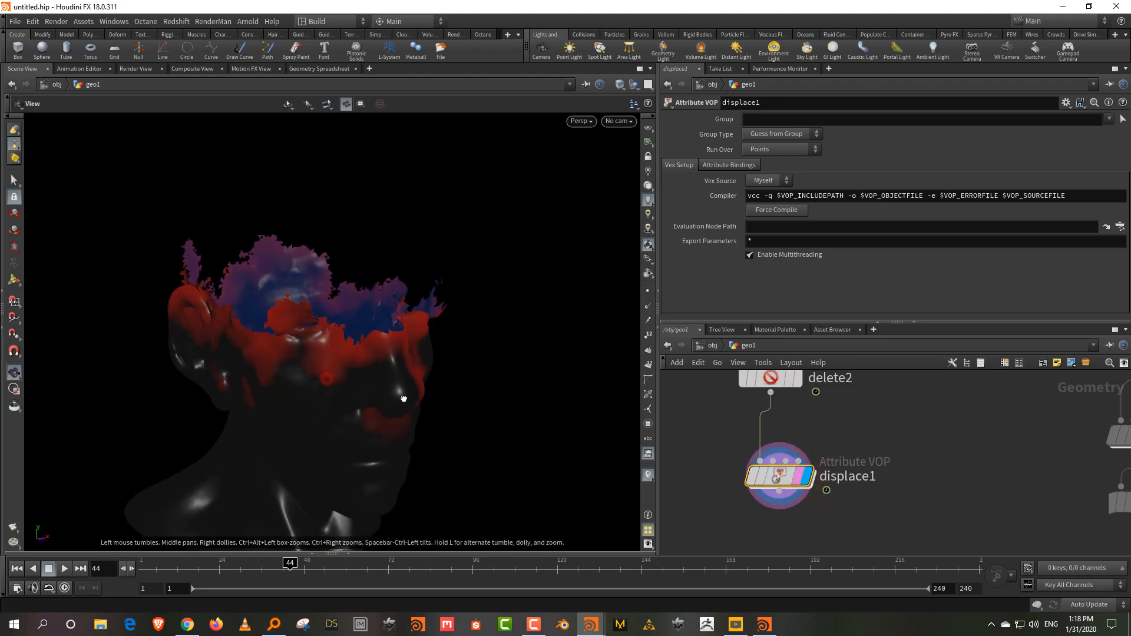
pyautogui.moveTo(142, 569); pyautogui.dragTo(254, 574)
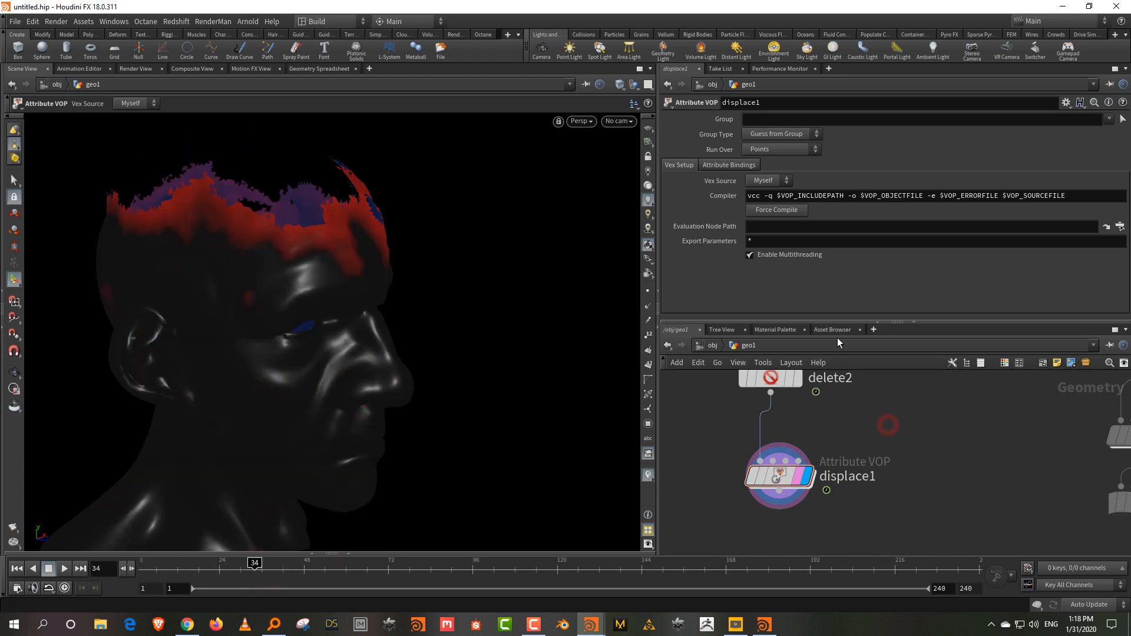
pyautogui.moveTo(837, 323); pyautogui.dragTo(838, 269)
pyautogui.press('Escape')
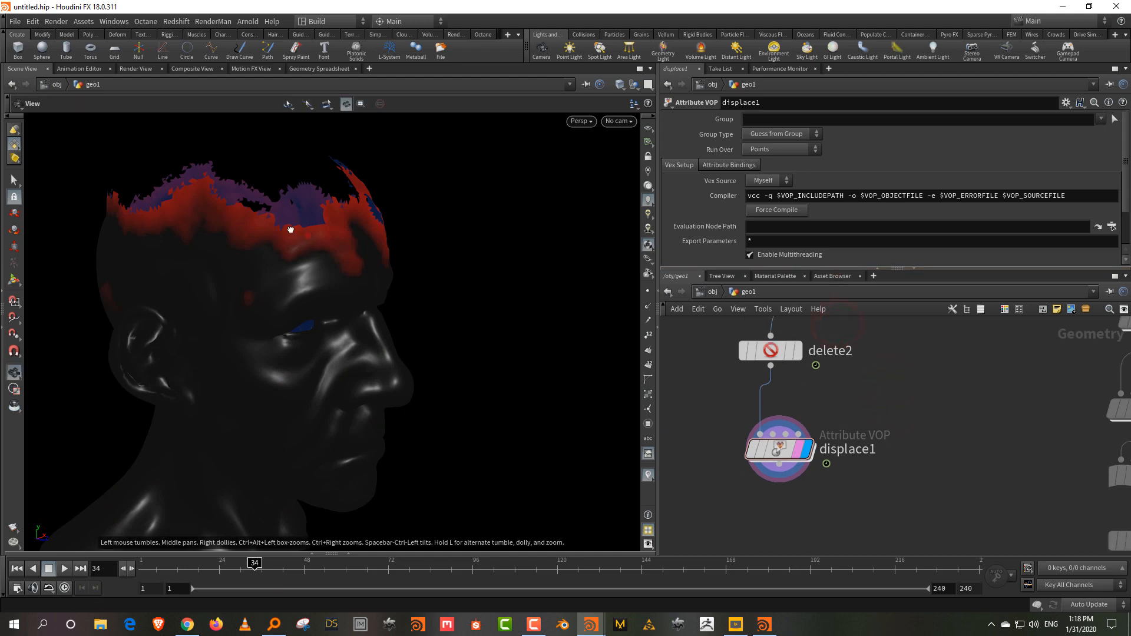
pyautogui.moveTo(290, 230); pyautogui.dragTo(308, 236)
pyautogui.moveTo(334, 273); pyautogui.dragTo(283, 306, button='right')
pyautogui.moveTo(385, 204); pyautogui.dragTo(393, 204)
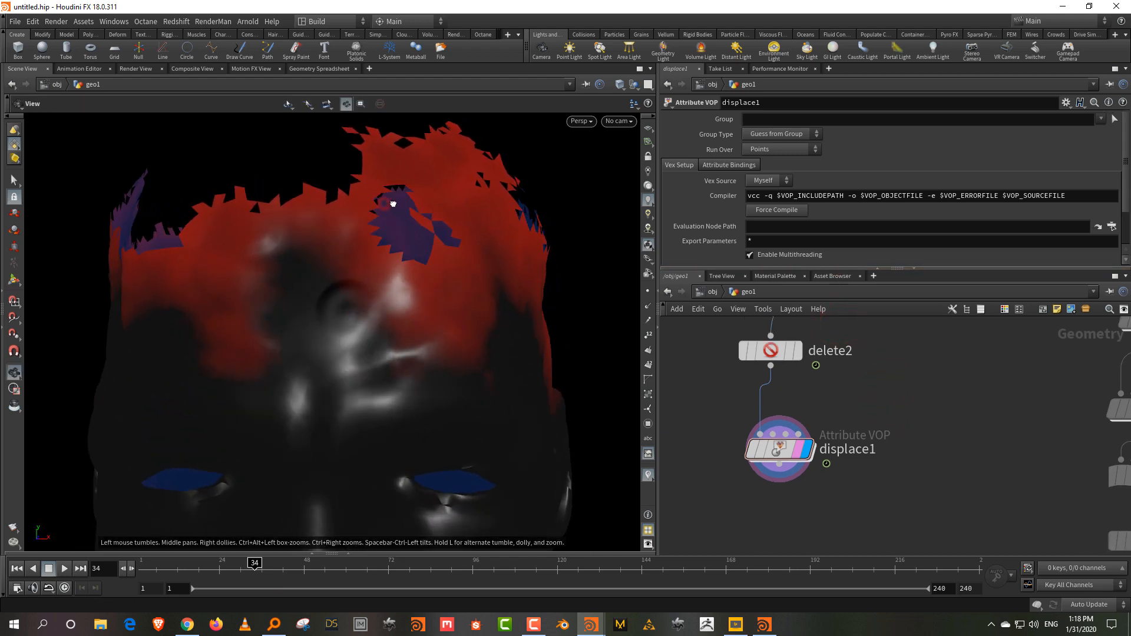
pyautogui.press('Return')
pyautogui.hotkey('shift', 'w')
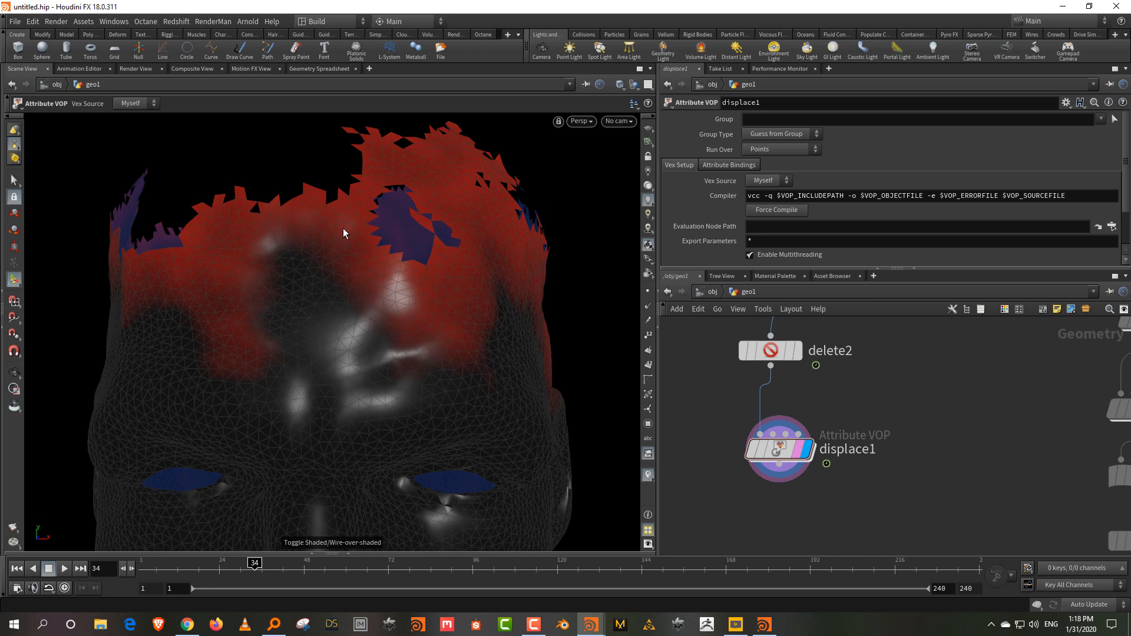
pyautogui.keyDown('alt'); pyautogui.moveTo(355, 241); pyautogui.dragTo(356, 264); pyautogui.keyUp('alt')
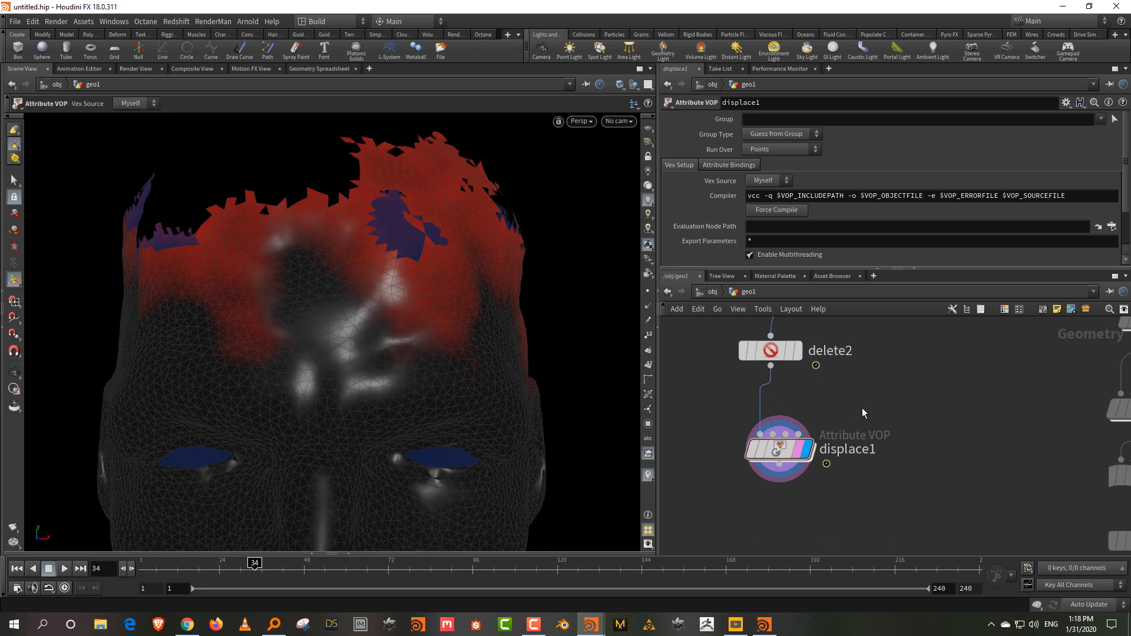
# Step: Add a Facet node wired after displace1, display it and enable Unique Points
pyautogui.moveTo(865, 376)
pyautogui.mouseDown(button='middle')
pyautogui.moveTo(860, 445)
pyautogui.moveTo(859, 386)
pyautogui.mouseUp(button='middle')
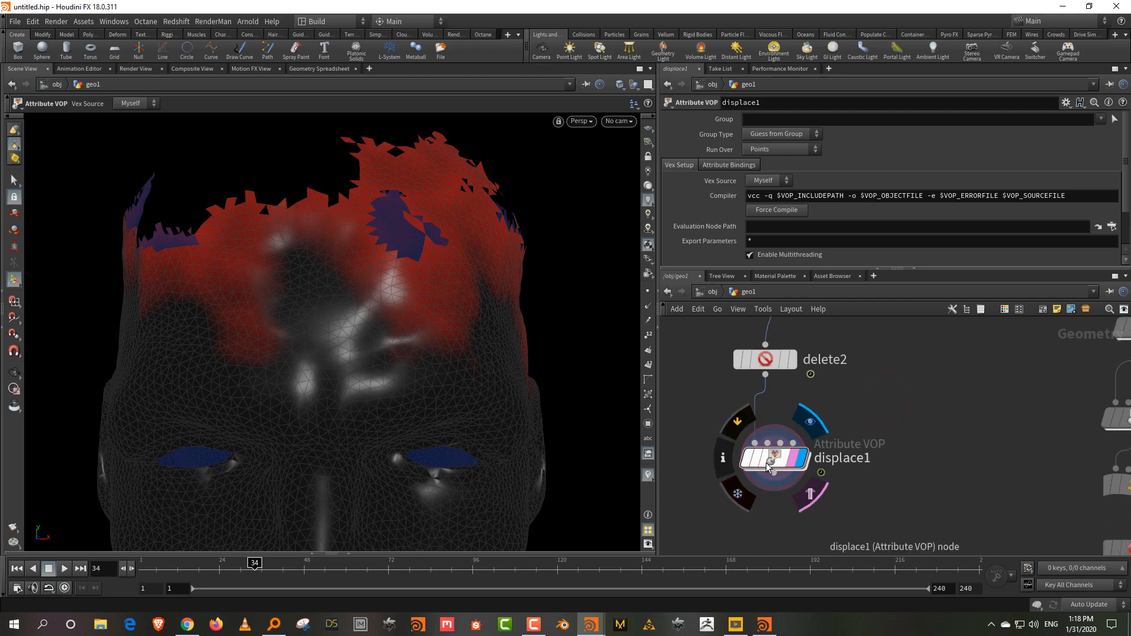
pyautogui.moveTo(770, 462); pyautogui.dragTo(747, 459)
pyautogui.press('Tab')
pyautogui.write('face')
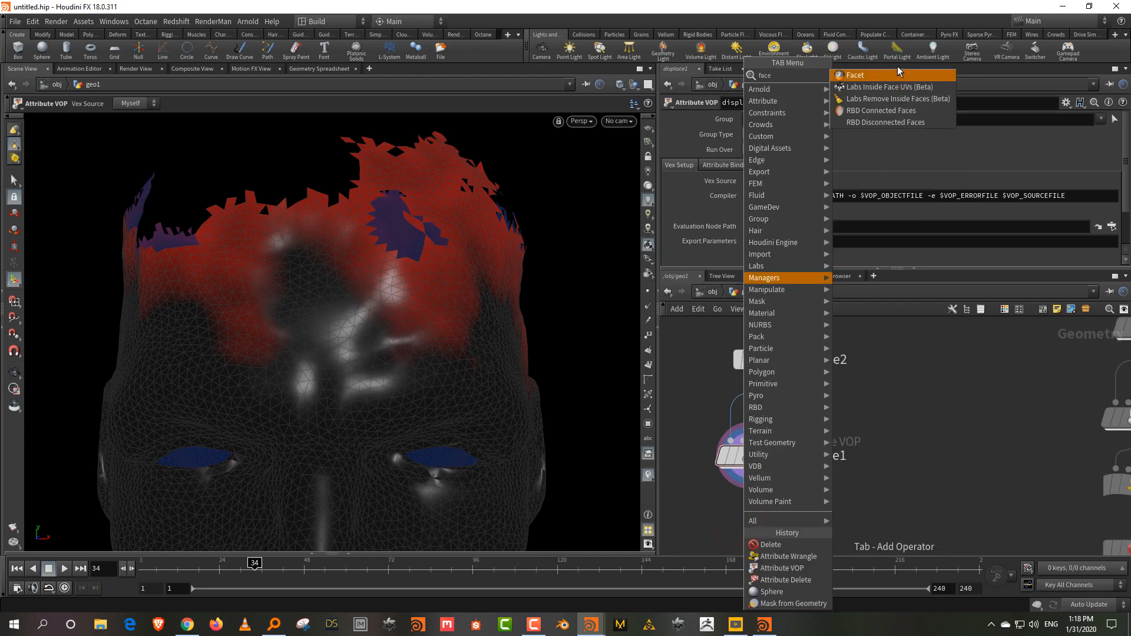
pyautogui.click(854, 74)
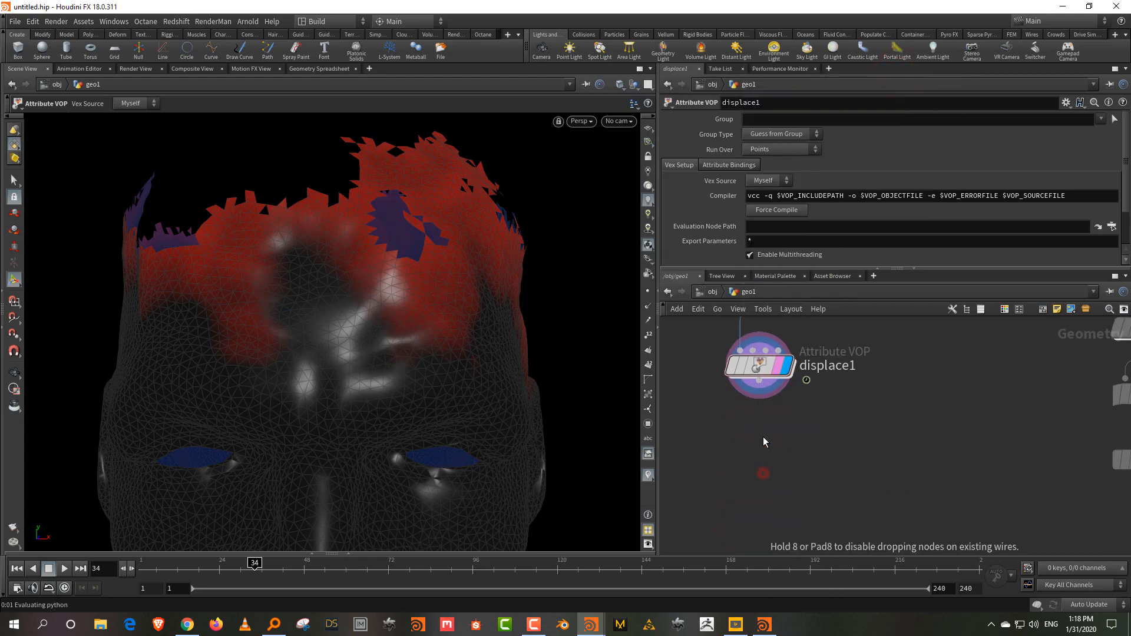
pyautogui.click(759, 473)
pyautogui.moveTo(759, 382); pyautogui.dragTo(759, 459)
pyautogui.click(786, 473)
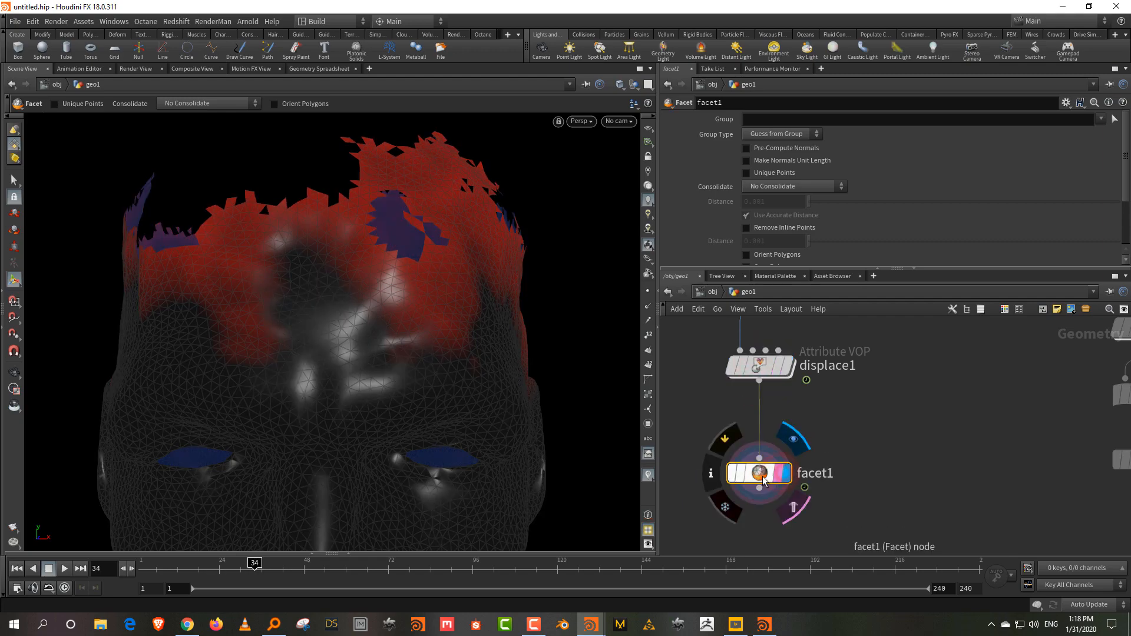
pyautogui.click(786, 173)
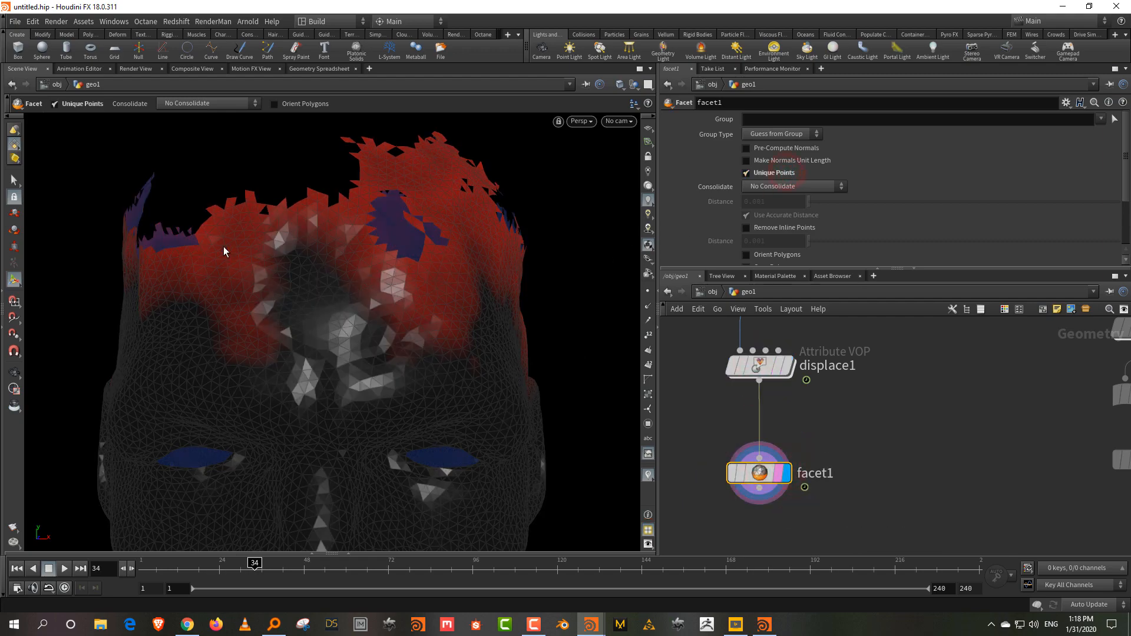
# Step: Add an Attribute Promote node wired after the Facet node and display it
pyautogui.moveTo(861, 493); pyautogui.dragTo(860, 478, button='middle')
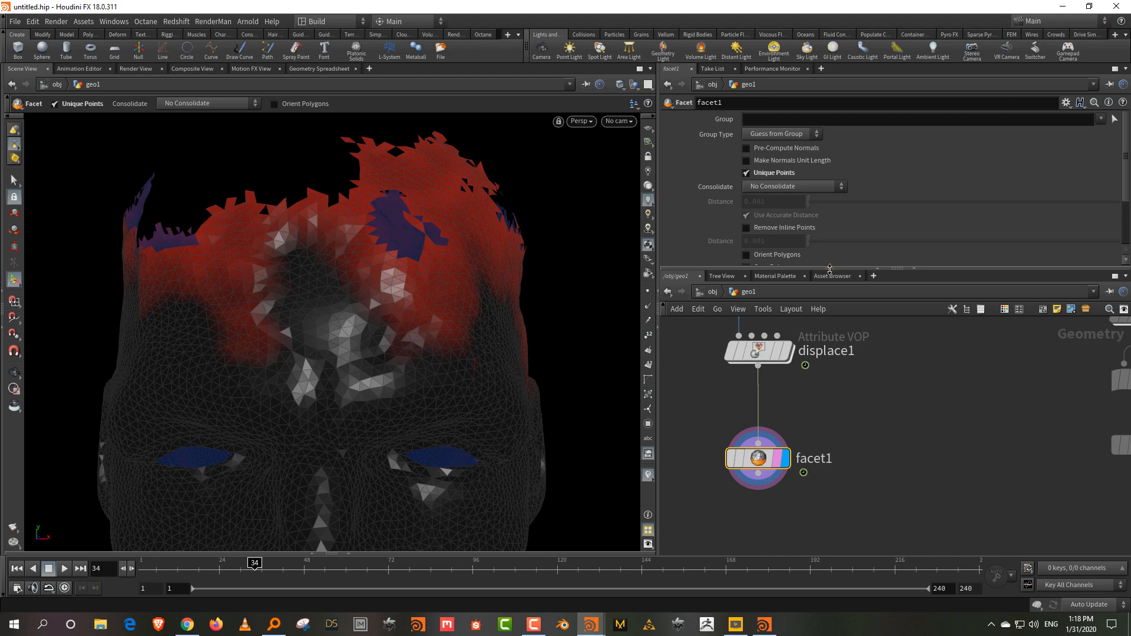
pyautogui.moveTo(829, 269); pyautogui.dragTo(829, 226)
pyautogui.click(850, 357)
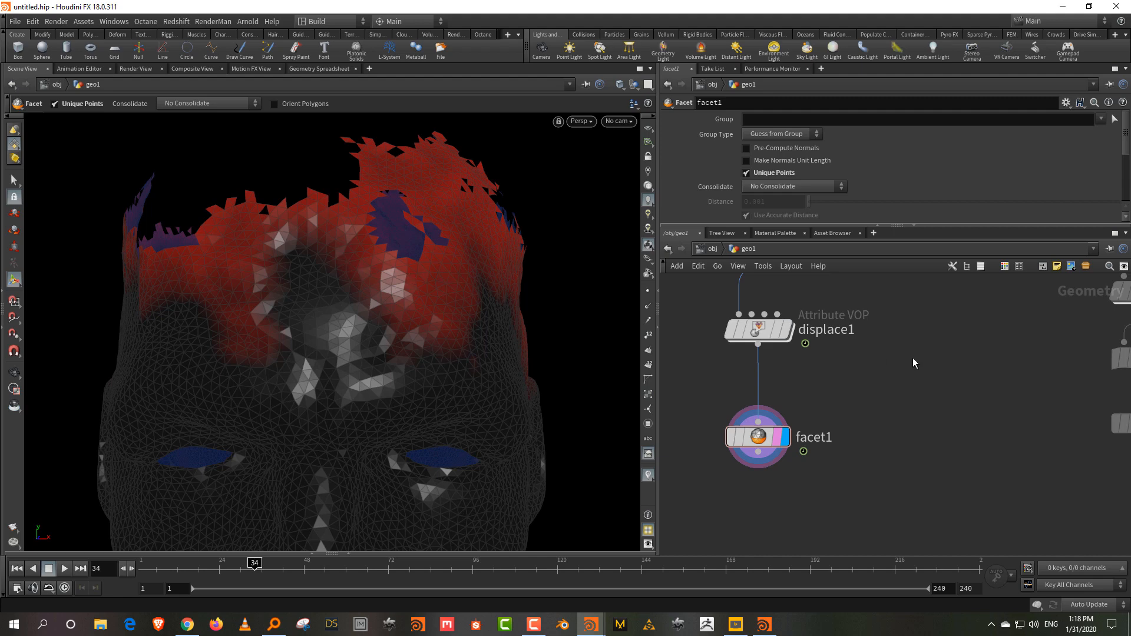
pyautogui.press('Tab')
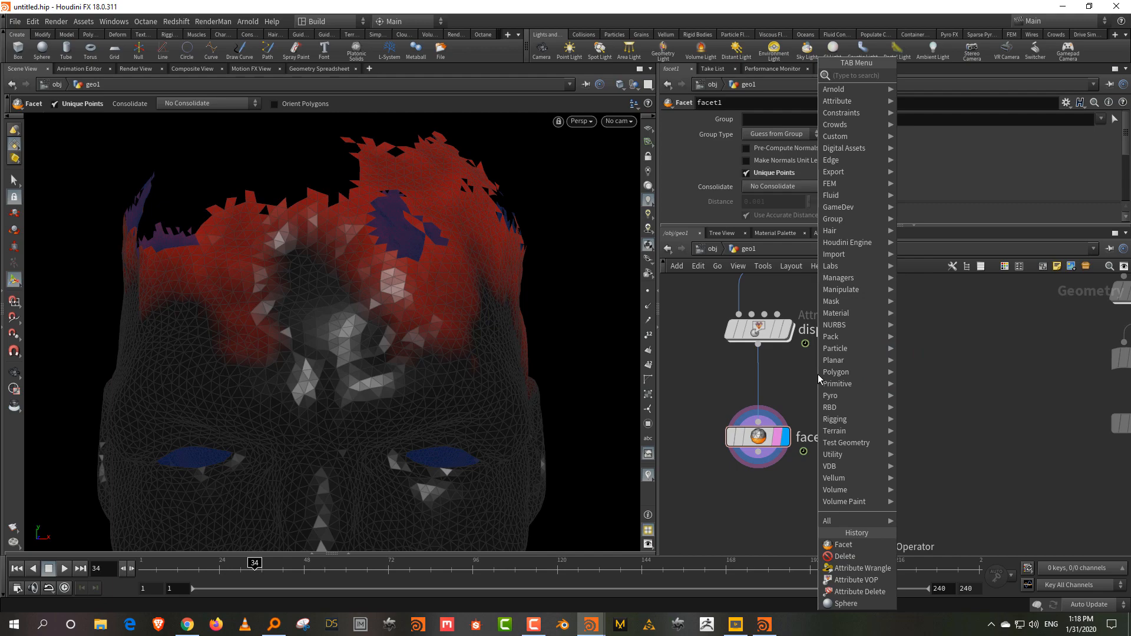
pyautogui.write('promot')
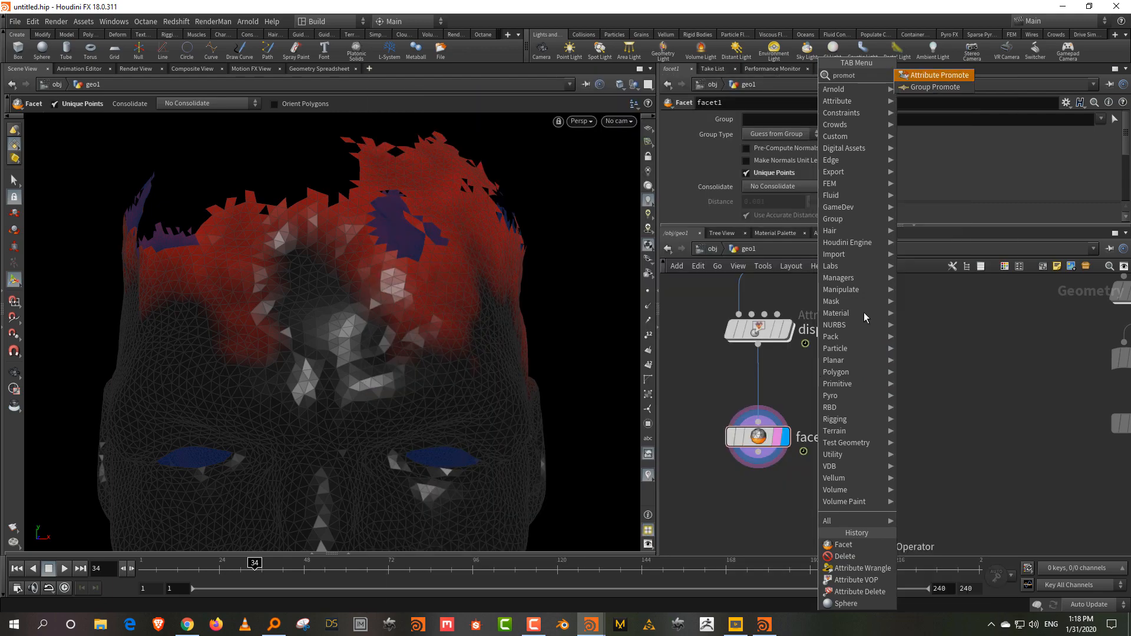
pyautogui.click(940, 75)
pyautogui.click(748, 498)
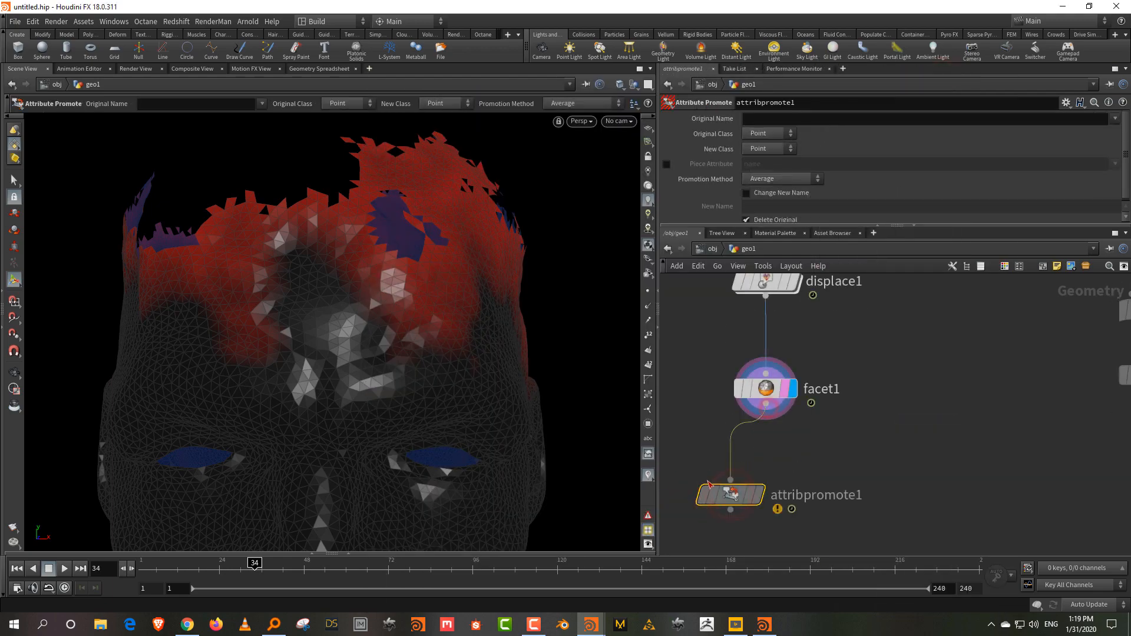
pyautogui.click(751, 500)
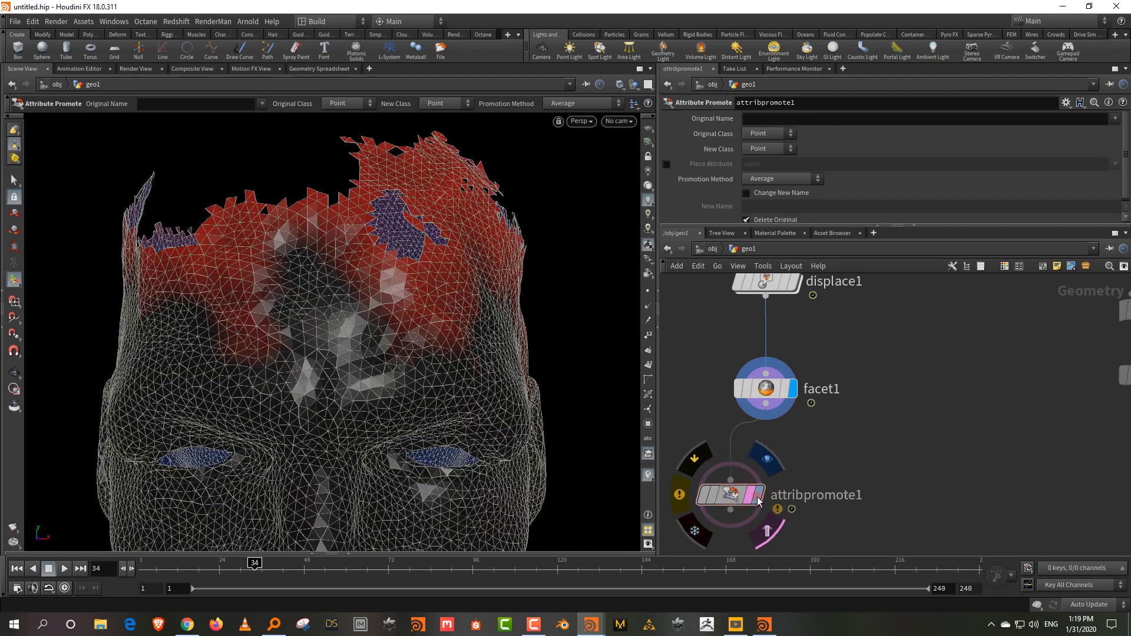
pyautogui.click(761, 494)
# Step: Set the Attribute Promote node to promote Cd from Point to the Primitive class
pyautogui.moveTo(743, 226); pyautogui.dragTo(743, 300)
pyautogui.click(779, 150)
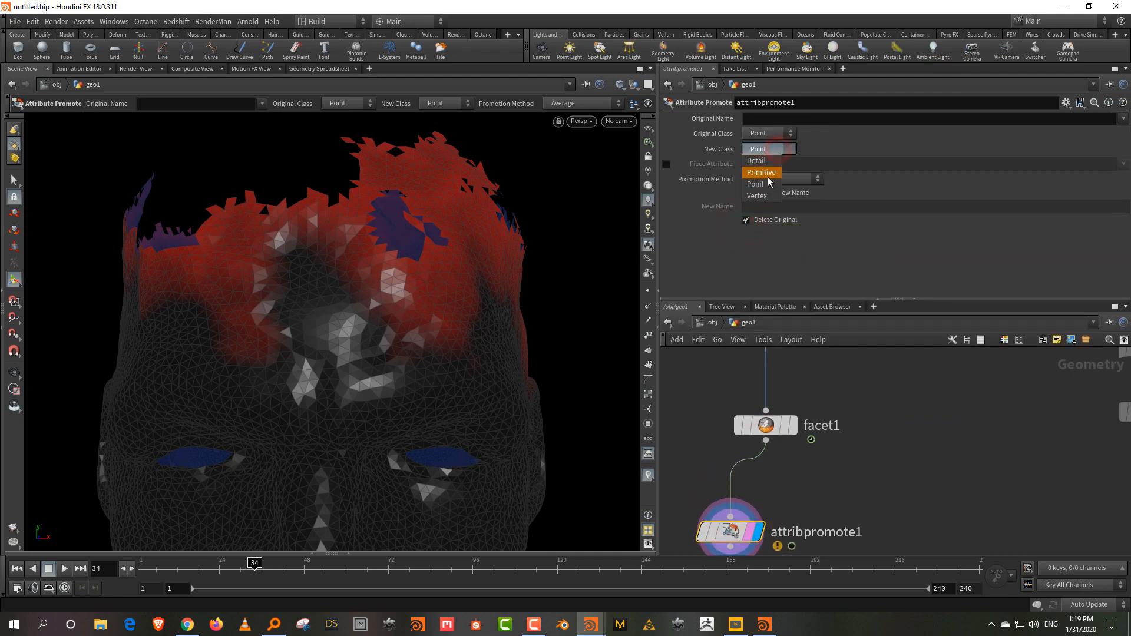
pyautogui.click(761, 172)
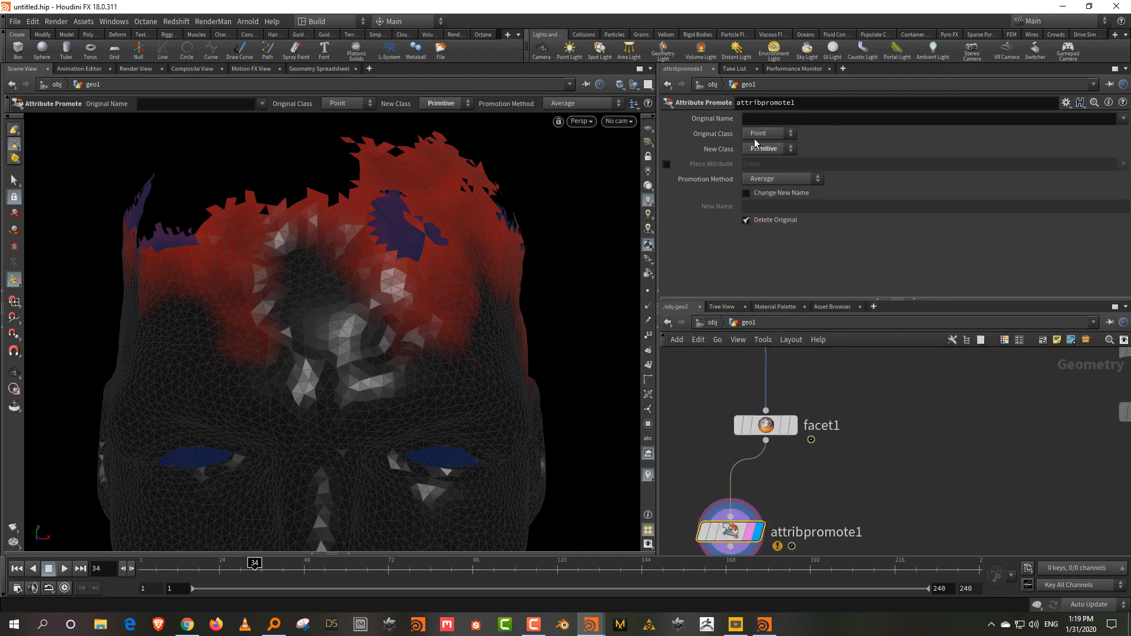
pyautogui.click(1122, 118)
pyautogui.click(1114, 136)
# Step: Add a Primitive node wired after the Attribute Promote node and display it
pyautogui.press('Tab')
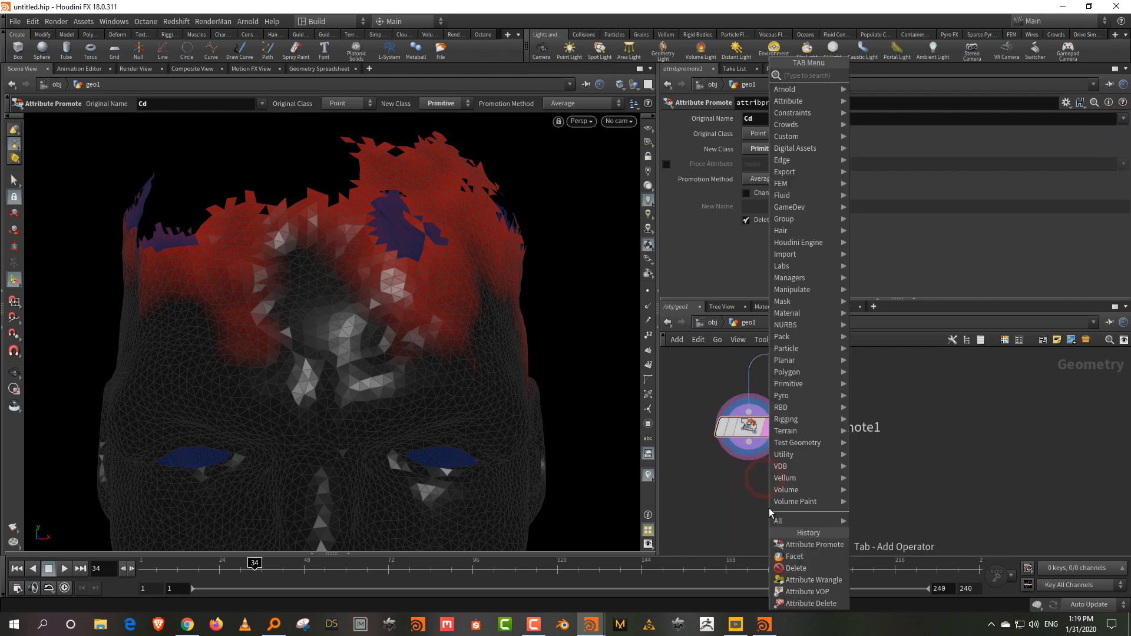
pyautogui.write('primi')
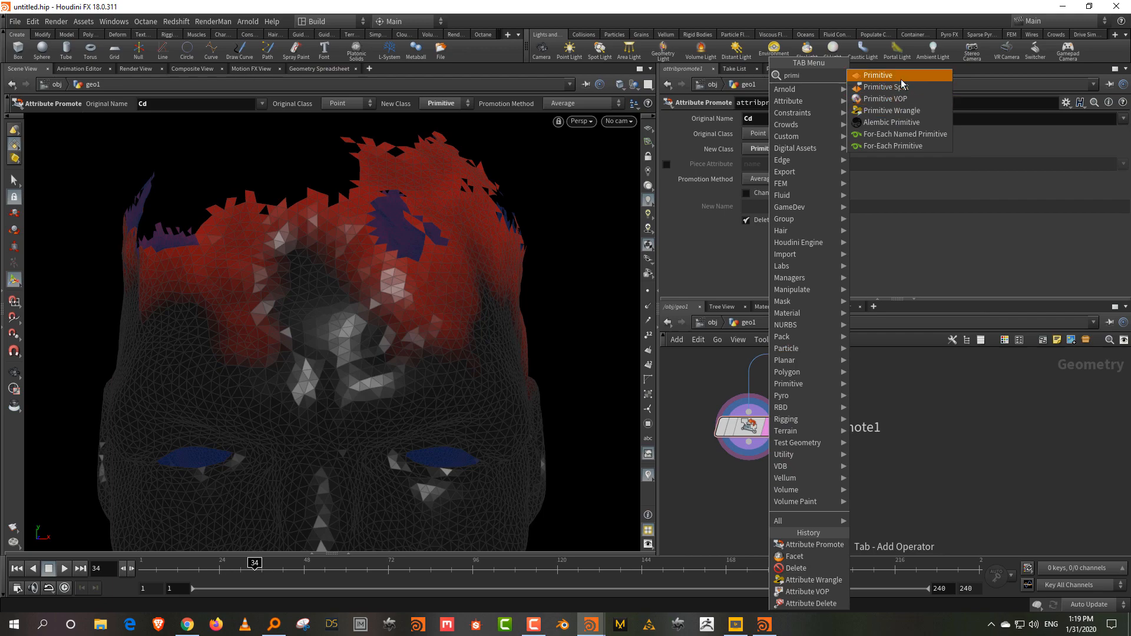
pyautogui.click(901, 79)
pyautogui.click(758, 484)
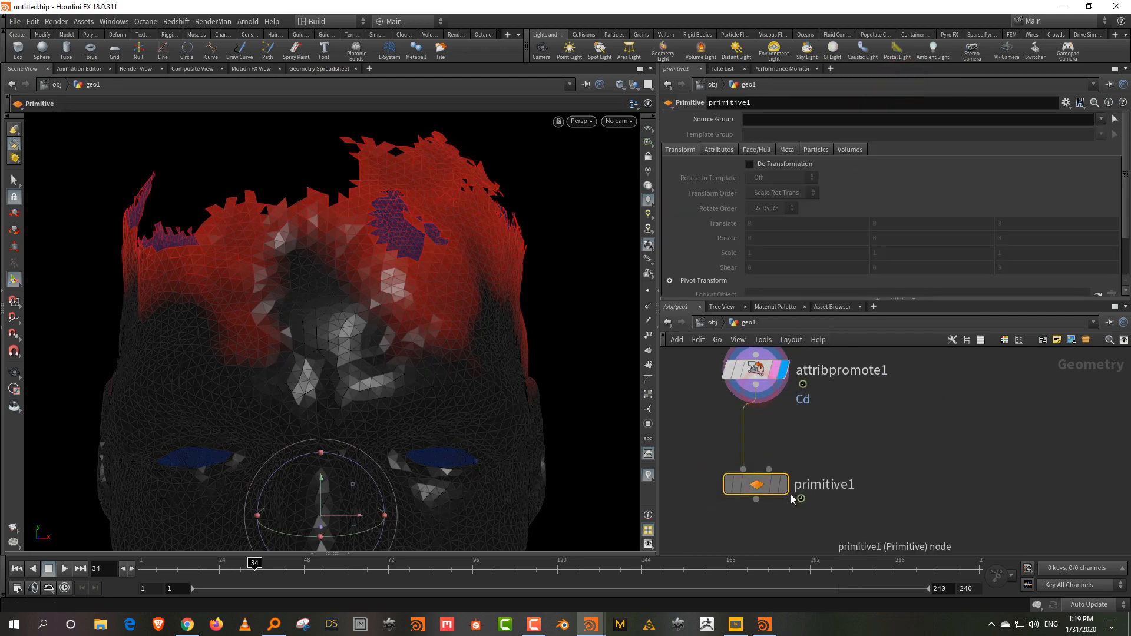
pyautogui.click(777, 489)
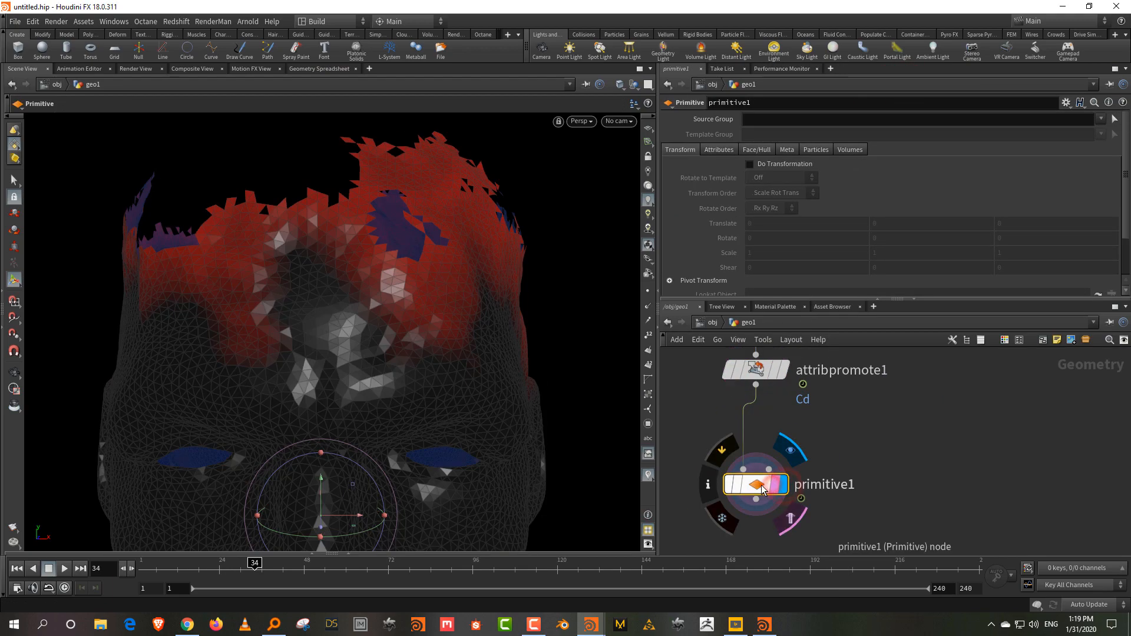
# Step: Enable Do Transformation on the Primitive node and link its Y and Z scale to the X scale with ch("sx")
pyautogui.click(777, 165)
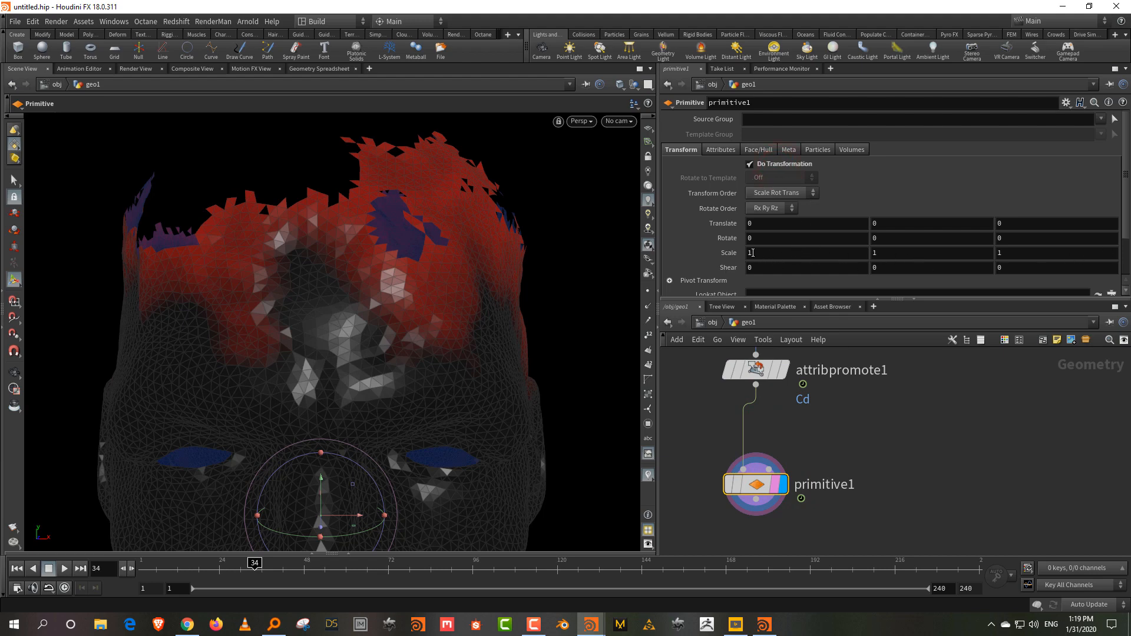
pyautogui.rightClick(763, 253)
pyautogui.click(789, 331)
pyautogui.rightClick(891, 255)
pyautogui.click(931, 367)
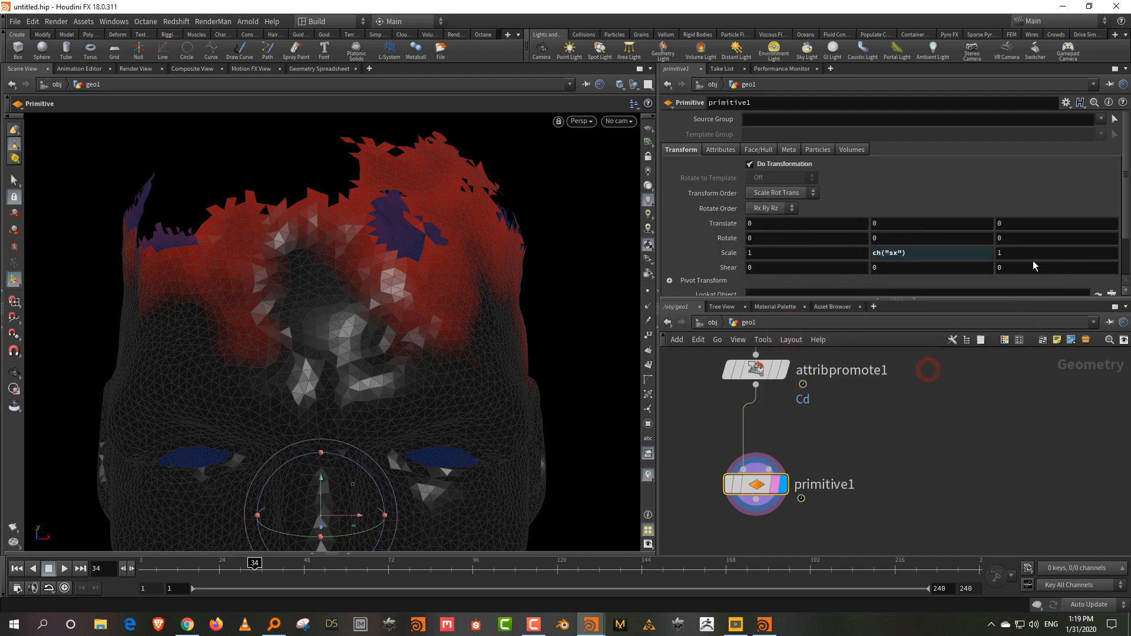
pyautogui.rightClick(1033, 252)
pyautogui.click(1004, 365)
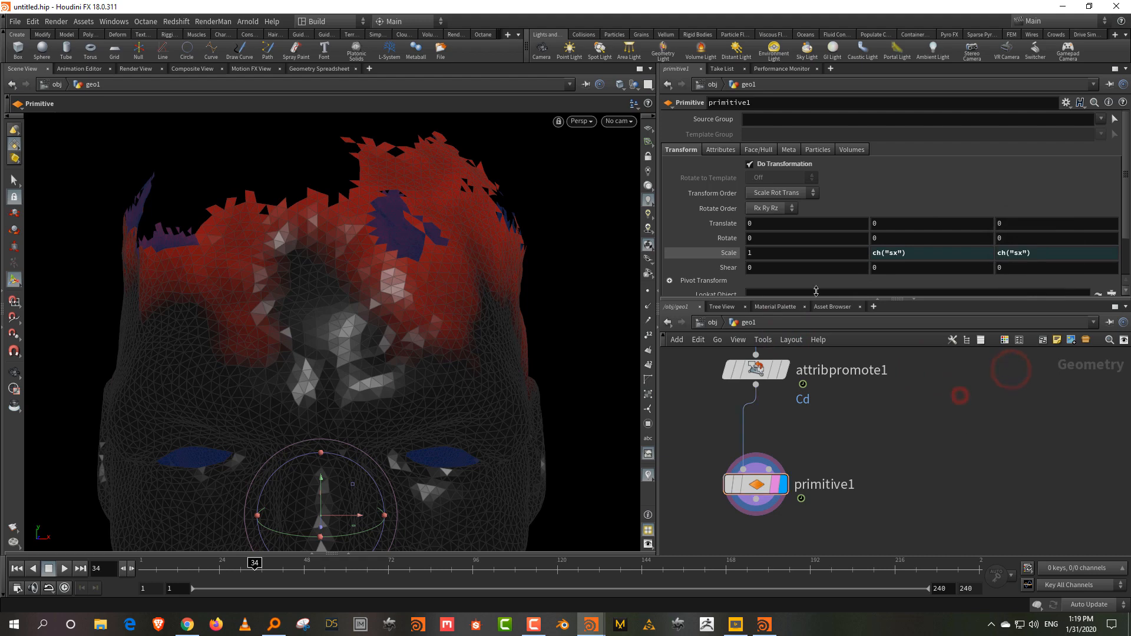
pyautogui.click(762, 257)
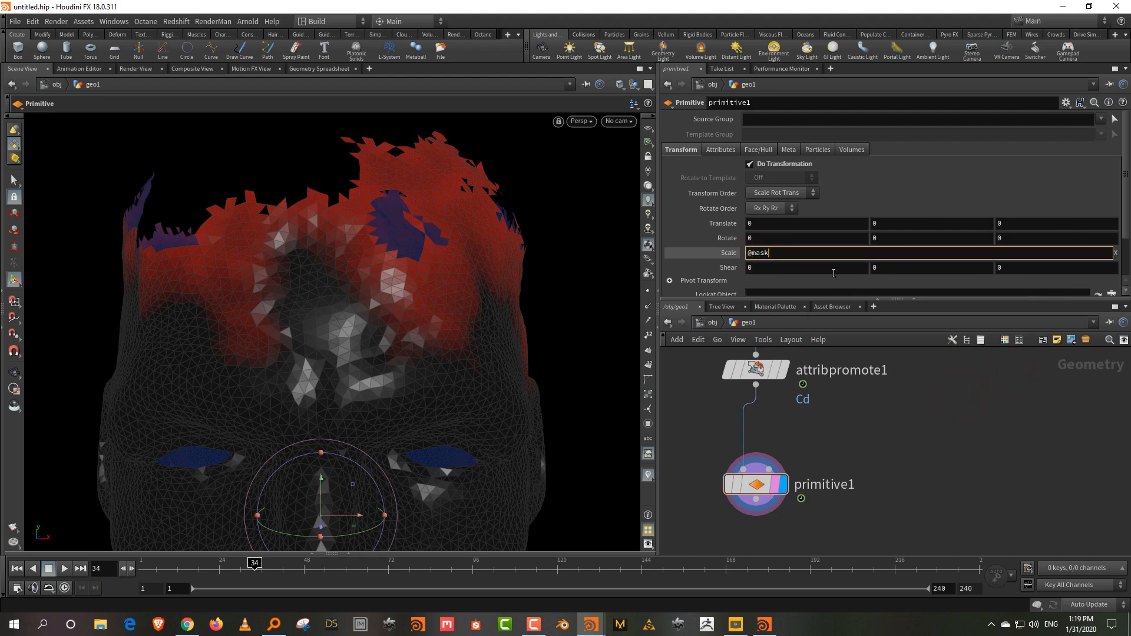
pyautogui.press('Return')
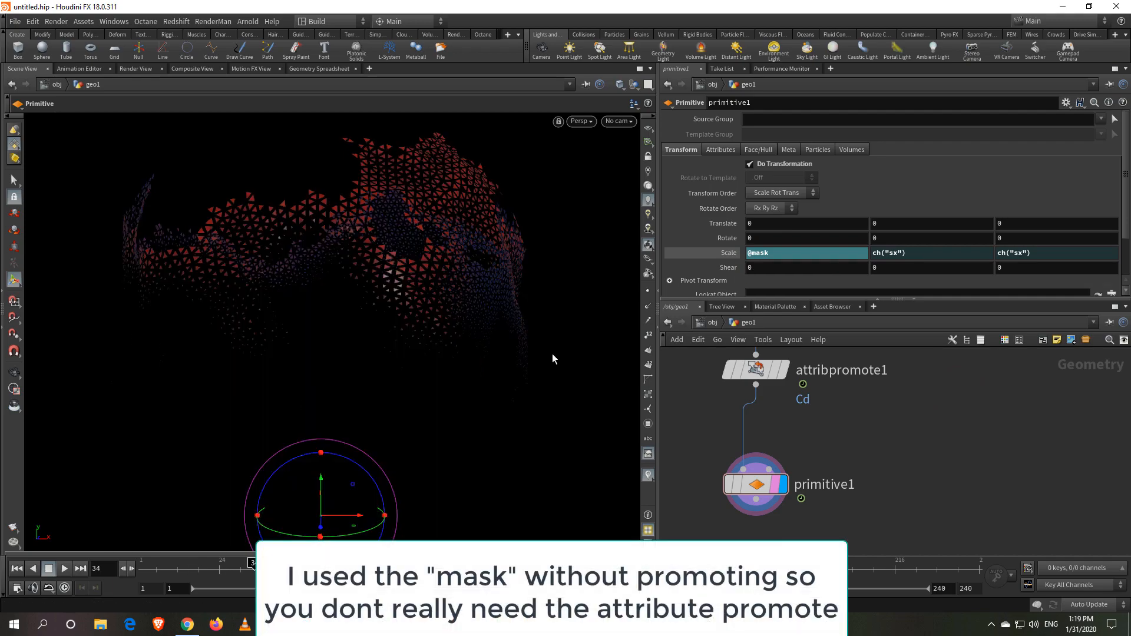
pyautogui.click(748, 255)
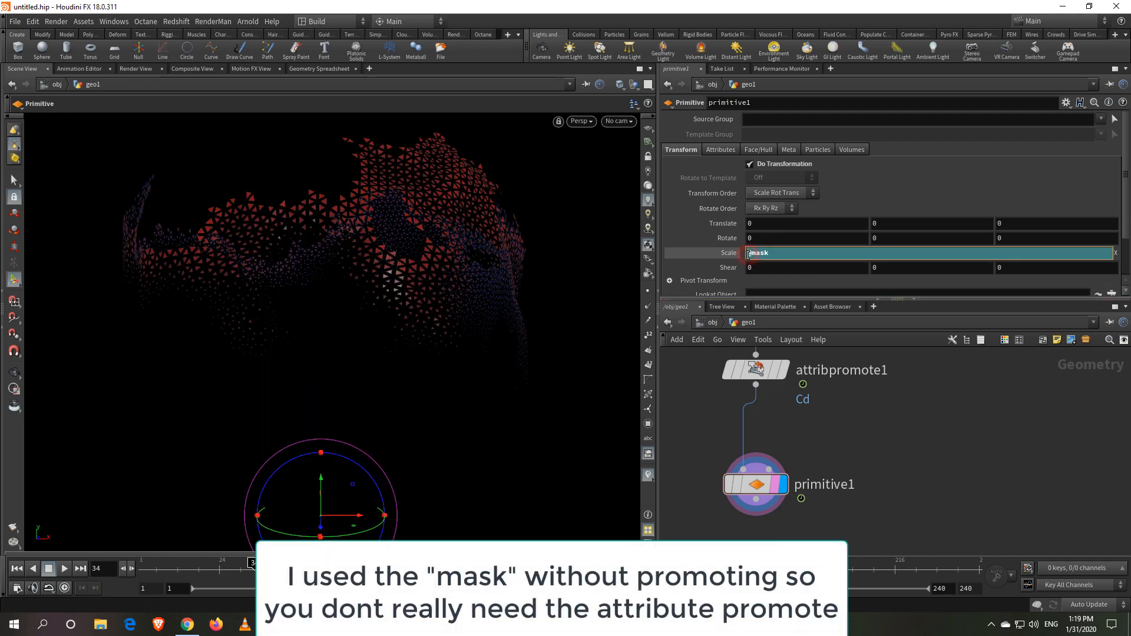
pyautogui.press('Return')
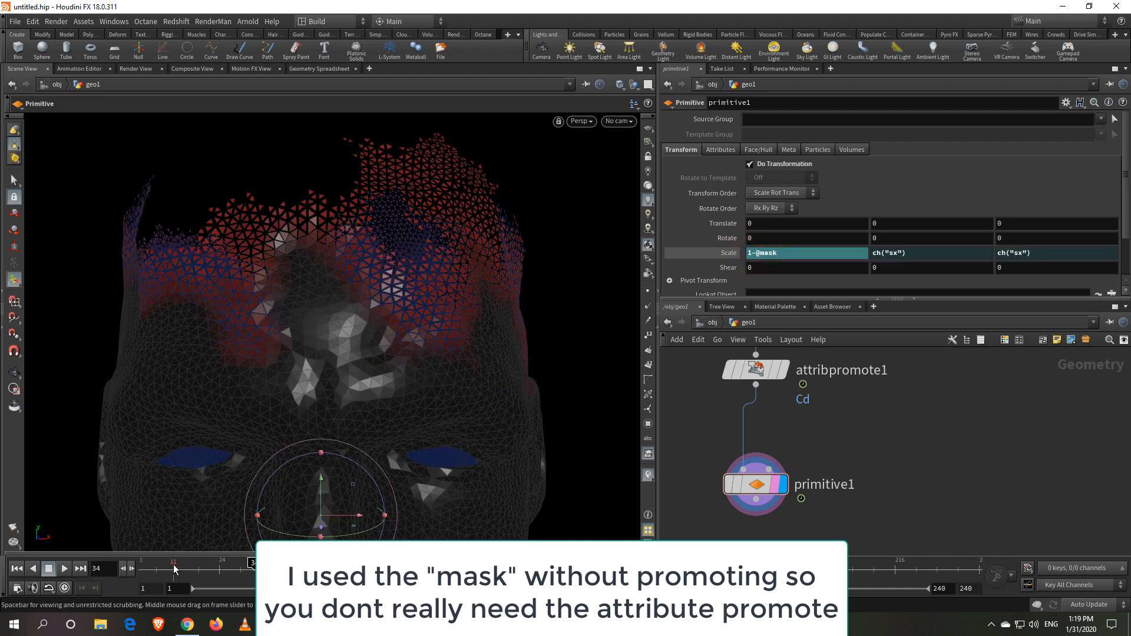
pyautogui.moveTo(223, 572); pyautogui.dragTo(268, 573)
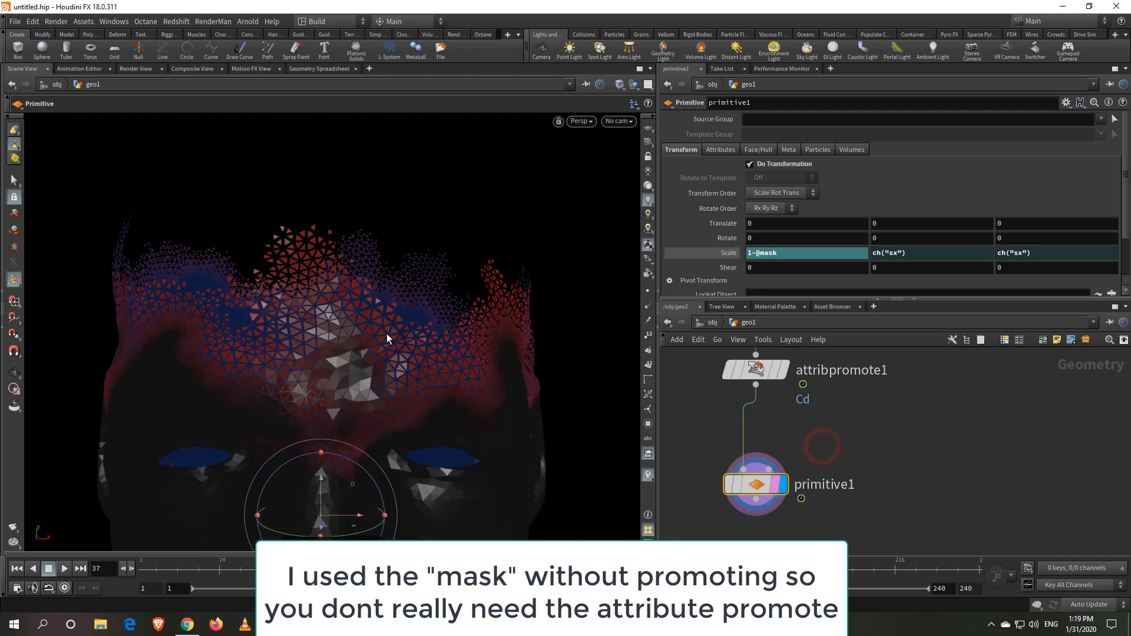
# Step: Set the viewport background color scheme to Light and look at the whole head
pyautogui.press('Escape')
pyautogui.moveTo(386, 334); pyautogui.dragTo(324, 350)
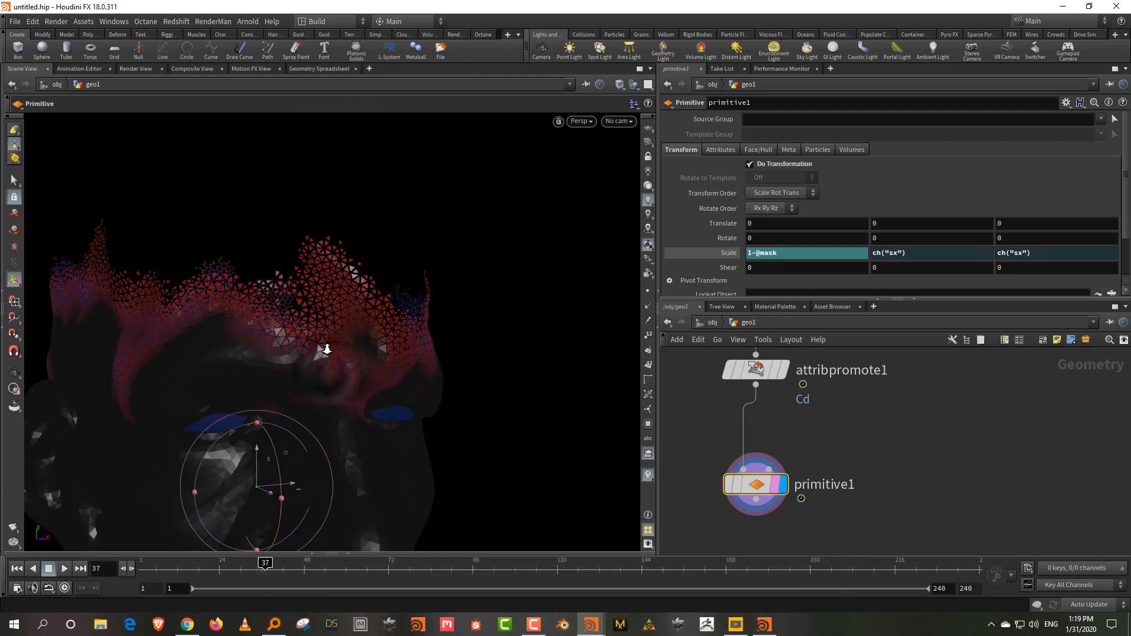
pyautogui.press('d')
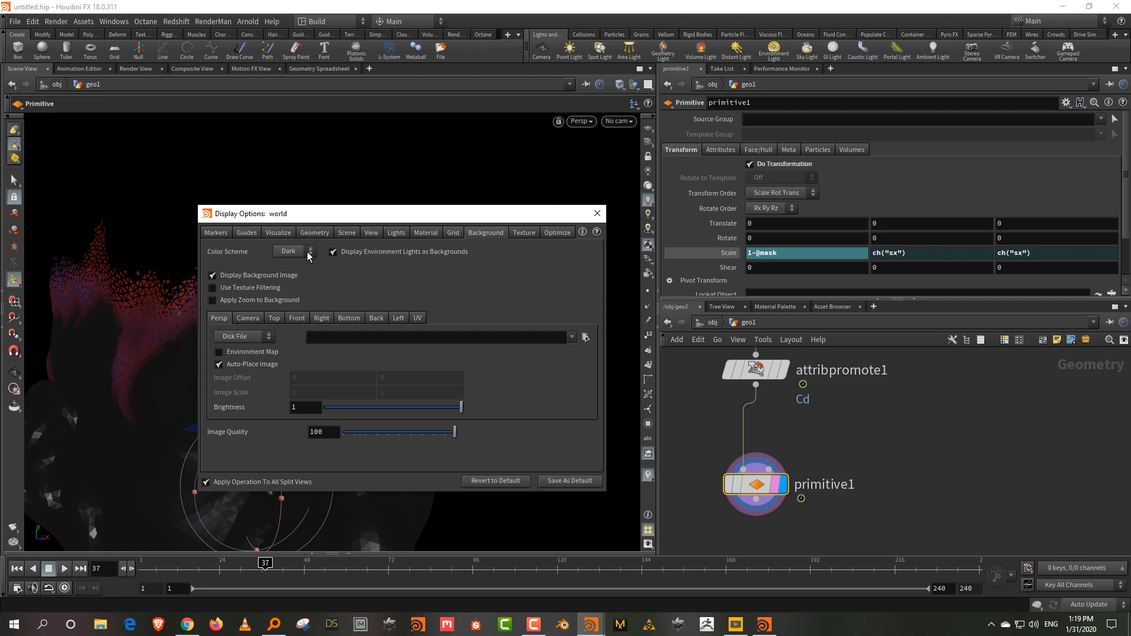
pyautogui.click(307, 255)
pyautogui.click(292, 268)
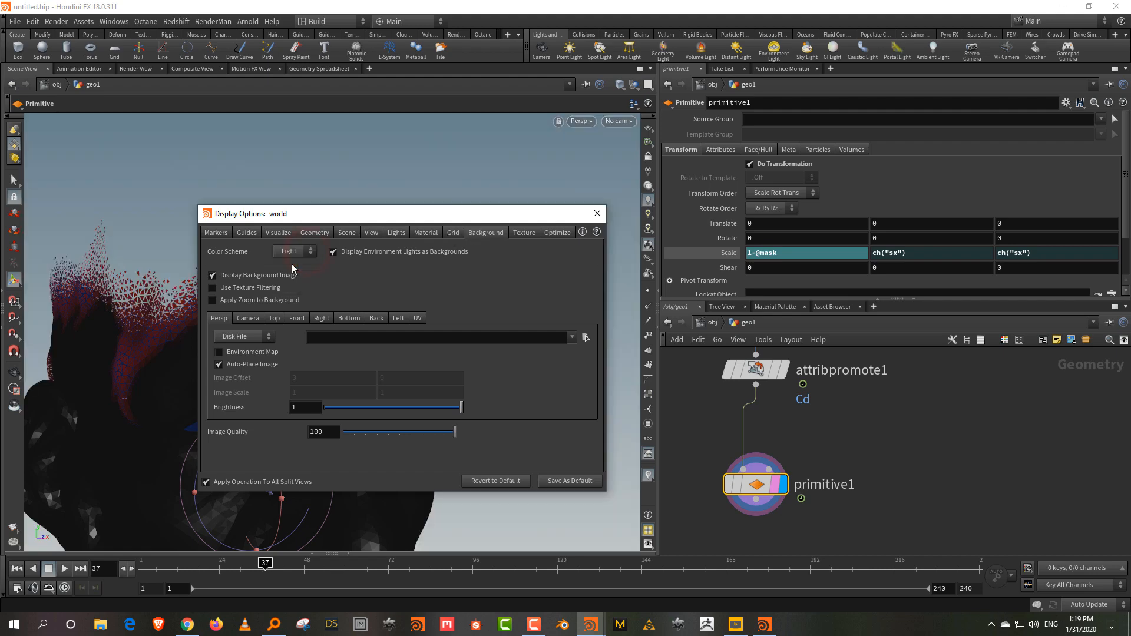
pyautogui.click(597, 214)
pyautogui.press('Escape')
pyautogui.moveTo(440, 201); pyautogui.dragTo(407, 294)
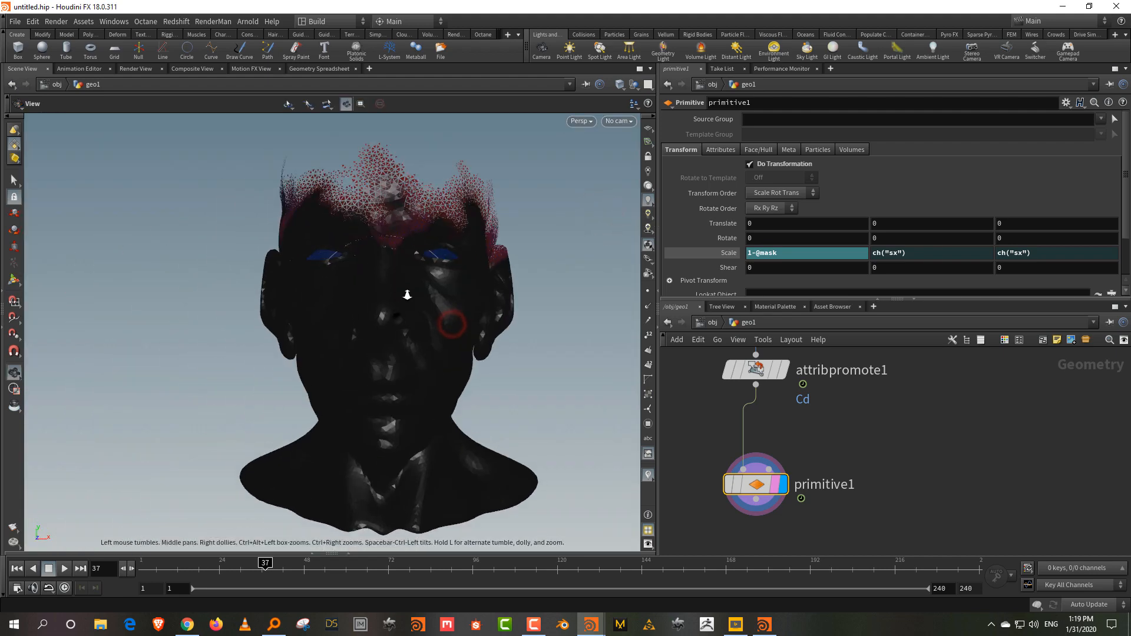
# Step: Scrub the animation from frame 1 to frame 43 and examine the shrinking faces on the dissolving head
pyautogui.press('Escape')
pyautogui.click(141, 569)
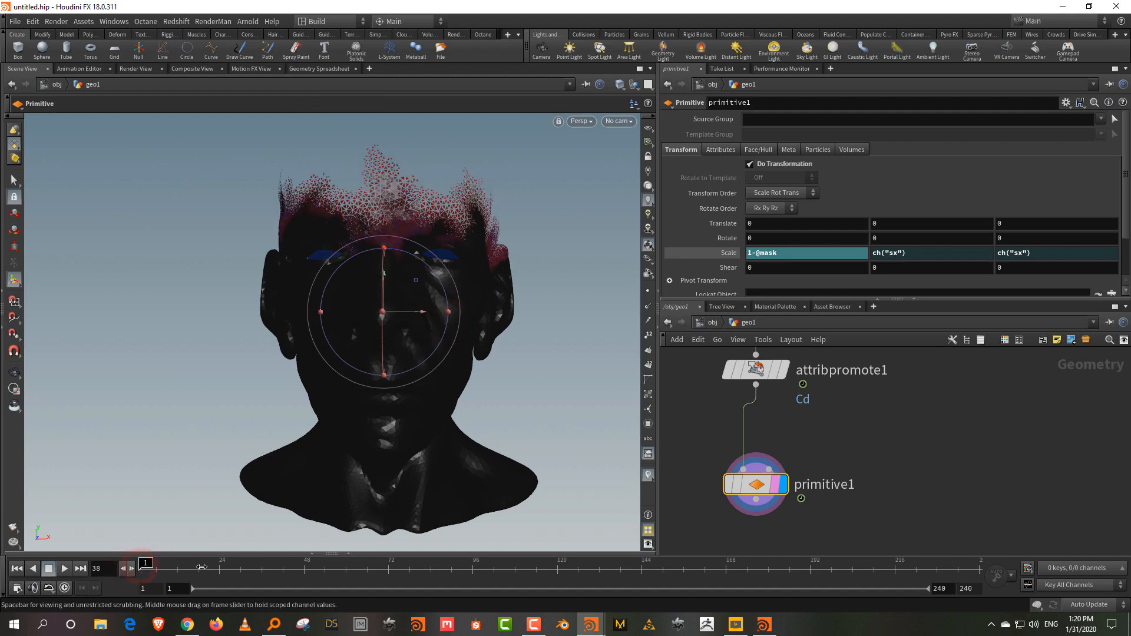
pyautogui.moveTo(201, 566); pyautogui.dragTo(286, 569)
pyautogui.scroll(3, 482, 127)
pyautogui.keyDown('alt'); pyautogui.moveTo(463, 244); pyautogui.dragTo(425, 308); pyautogui.keyUp('alt')
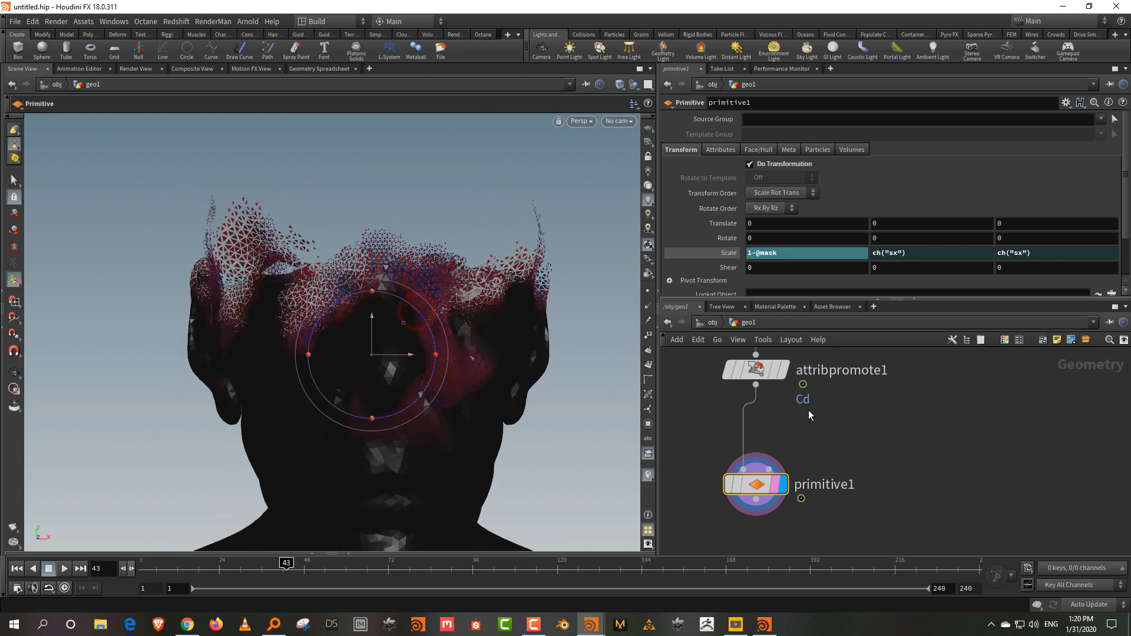
# Step: Display the Attribute Promote node's output and examine the triangular faces along the dissolving edge
pyautogui.moveTo(833, 421); pyautogui.dragTo(730, 511)
pyautogui.moveTo(813, 447); pyautogui.dragTo(813, 499, button='middle')
pyautogui.scroll(2, 793, 416)
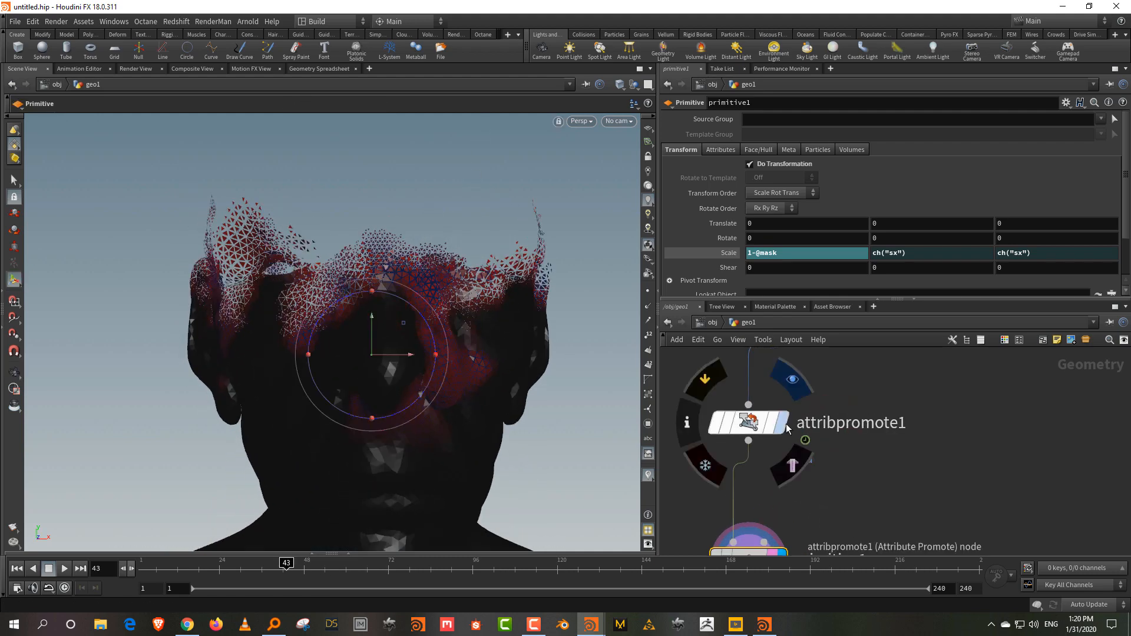
pyautogui.click(784, 422)
pyautogui.click(756, 426)
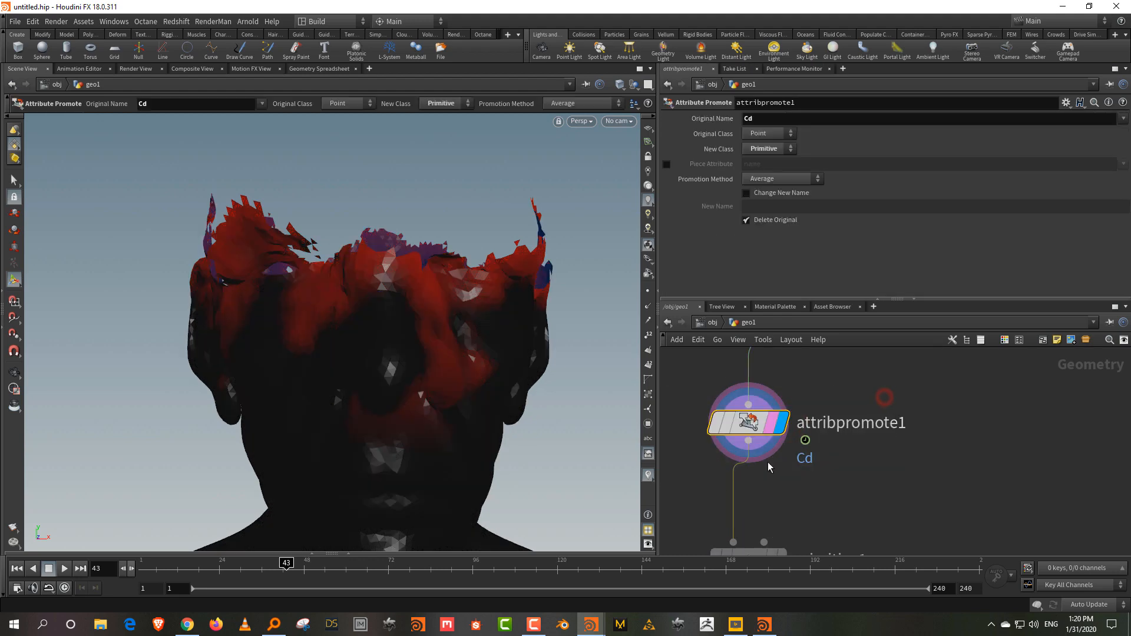
pyautogui.moveTo(986, 447); pyautogui.dragTo(813, 450, button='middle')
pyautogui.scroll(-3, 813, 449)
pyautogui.moveTo(1035, 442); pyautogui.dragTo(1024, 500, button='middle')
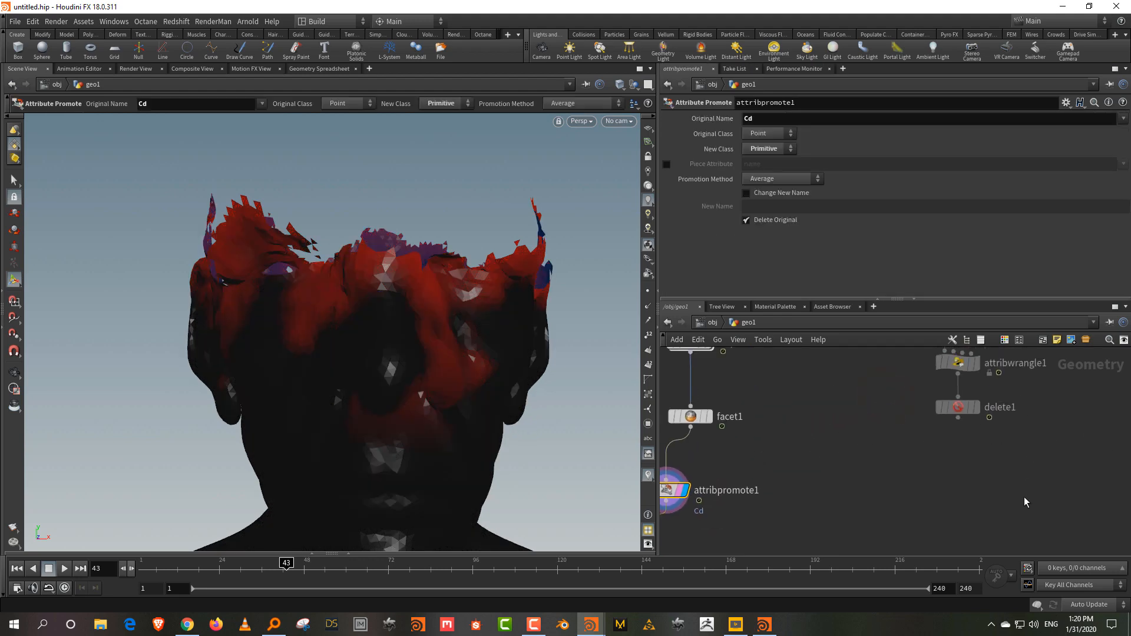
pyautogui.scroll(-1, 1025, 504)
pyautogui.scroll(2, 770, 475)
pyautogui.moveTo(770, 477); pyautogui.dragTo(796, 435, button='middle')
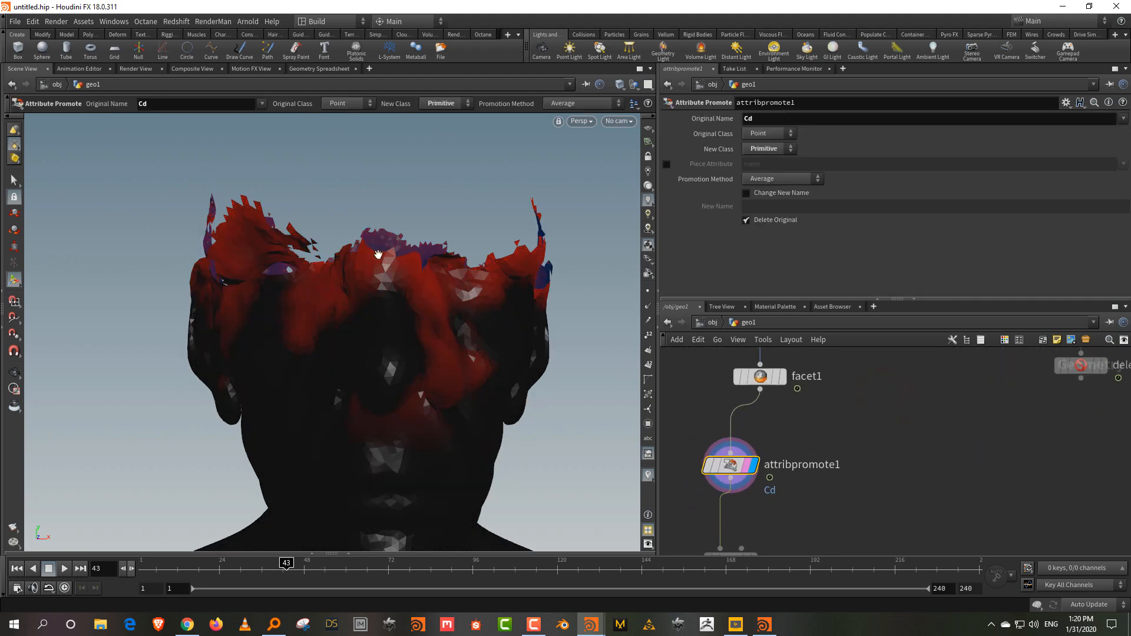
pyautogui.keyDown('alt'); pyautogui.moveTo(294, 282); pyautogui.dragTo(349, 311); pyautogui.keyUp('alt')
pyautogui.scroll(2, 349, 311)
pyautogui.moveTo(840, 466); pyautogui.dragTo(843, 446, button='middle')
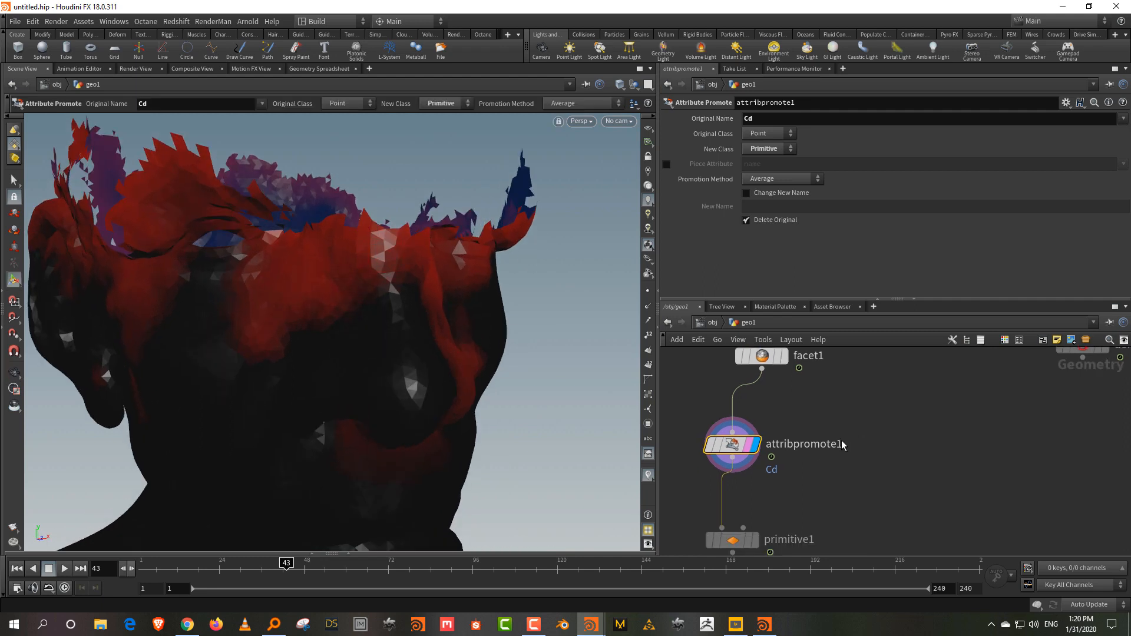
pyautogui.moveTo(844, 400); pyautogui.dragTo(860, 377, button='middle')
pyautogui.moveTo(836, 433); pyautogui.dragTo(818, 607, button='middle')
# Step: Display displace1, insert a Divide node between it and the Facet node, and display the Divide node
pyautogui.click(789, 414)
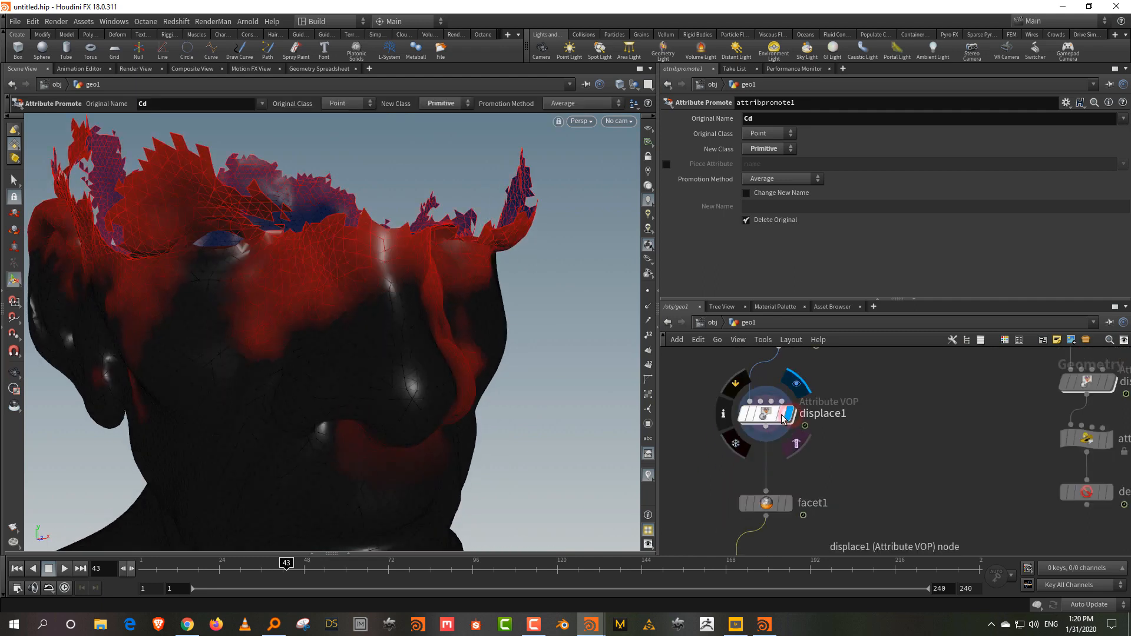
pyautogui.moveTo(867, 421); pyautogui.dragTo(862, 530, button='middle')
pyautogui.keyDown('shift'); pyautogui.moveTo(764, 529); pyautogui.dragTo(766, 497); pyautogui.keyUp('shift')
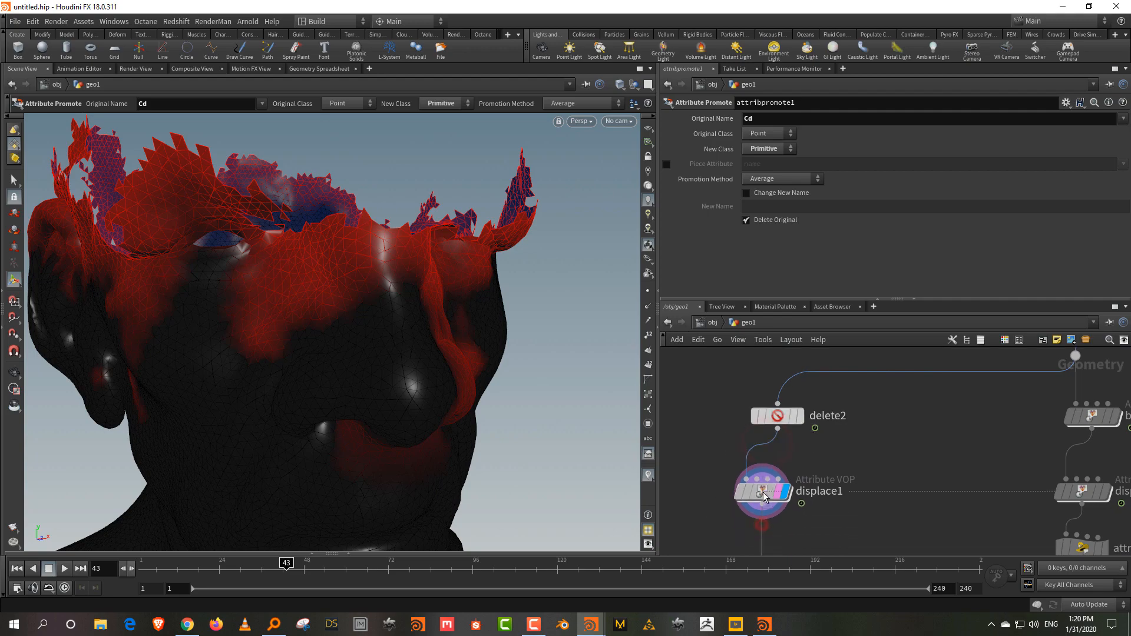
pyautogui.moveTo(800, 524); pyautogui.dragTo(811, 437, button='middle')
pyautogui.press('Tab')
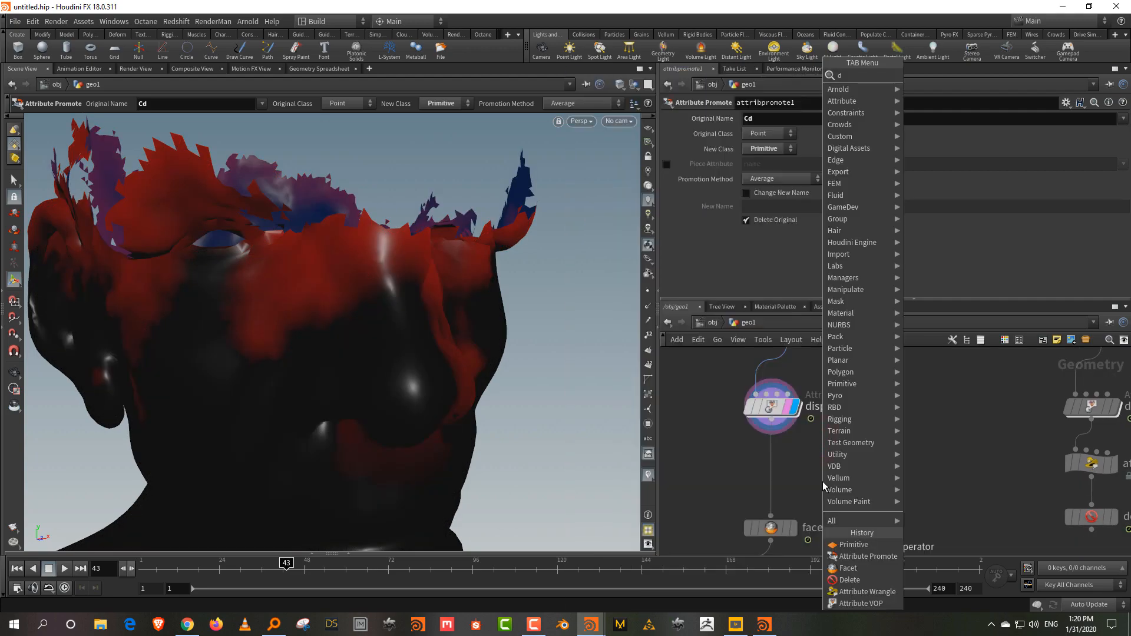
pyautogui.write('div')
pyautogui.press('Return')
pyautogui.click(772, 464)
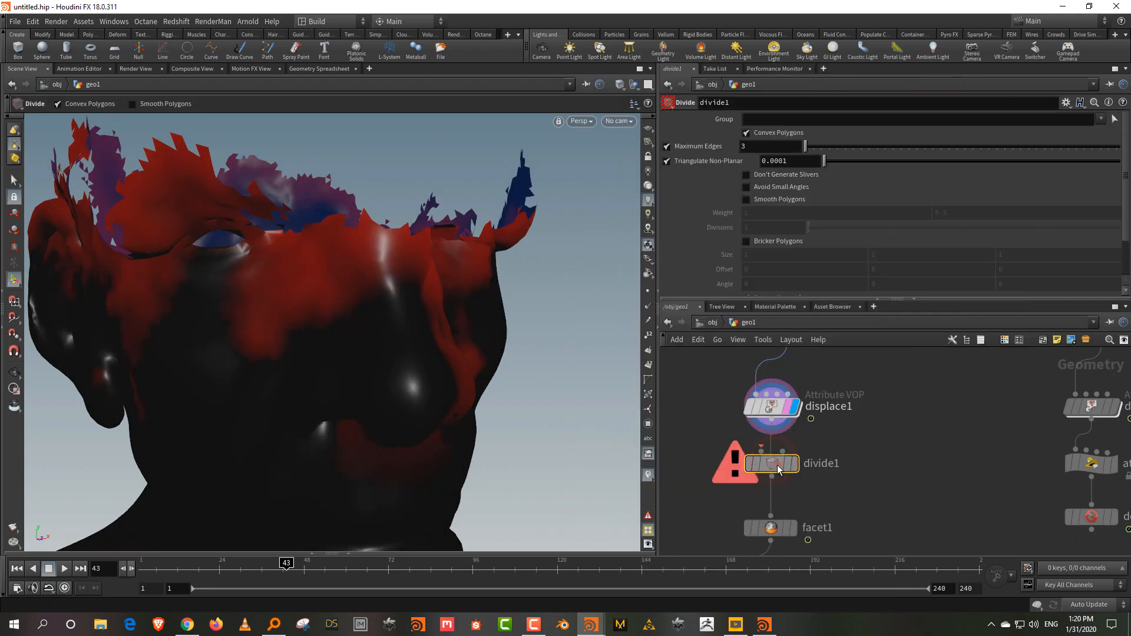
pyautogui.click(789, 464)
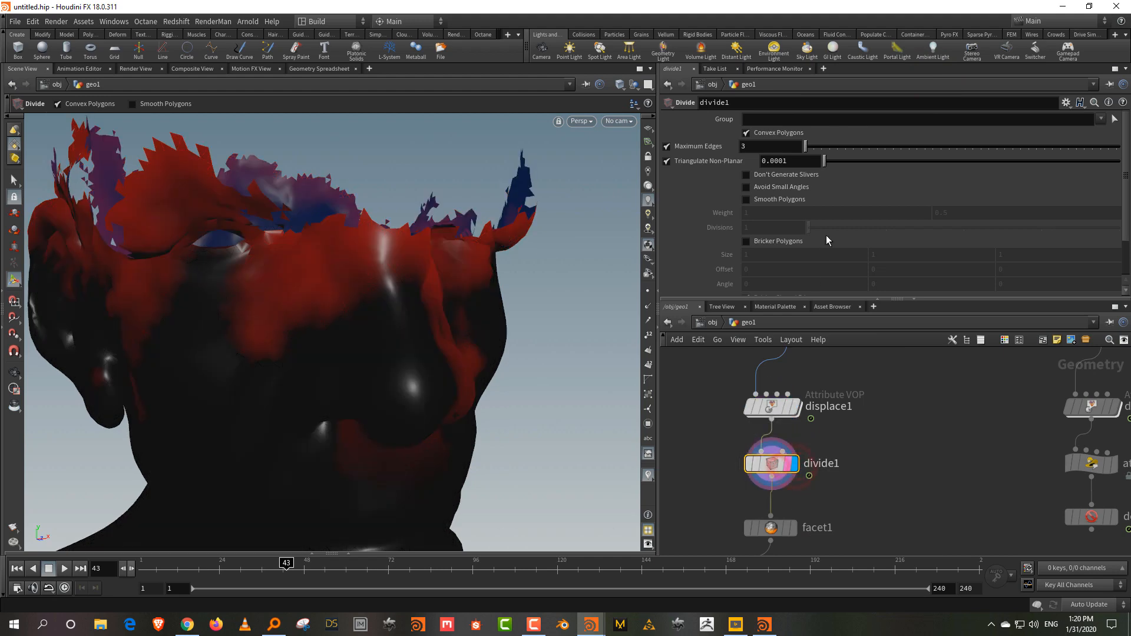
# Step: Disable Convex Polygons and enable Compute Dual on the Divide node
pyautogui.click(762, 133)
pyautogui.scroll(-2, 828, 222)
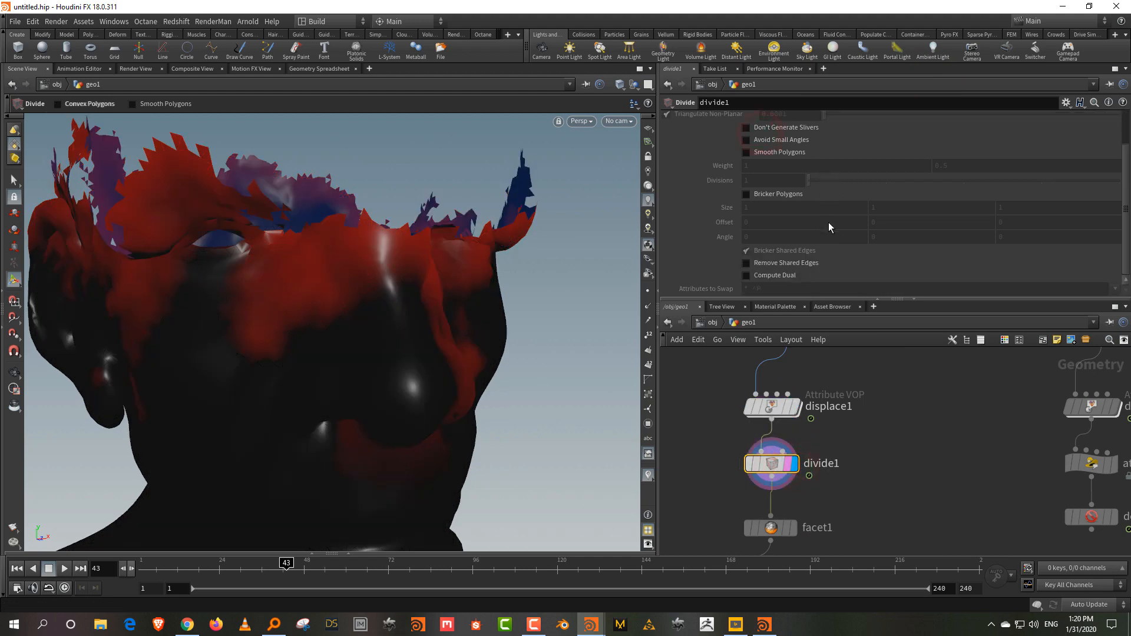
pyautogui.click(785, 281)
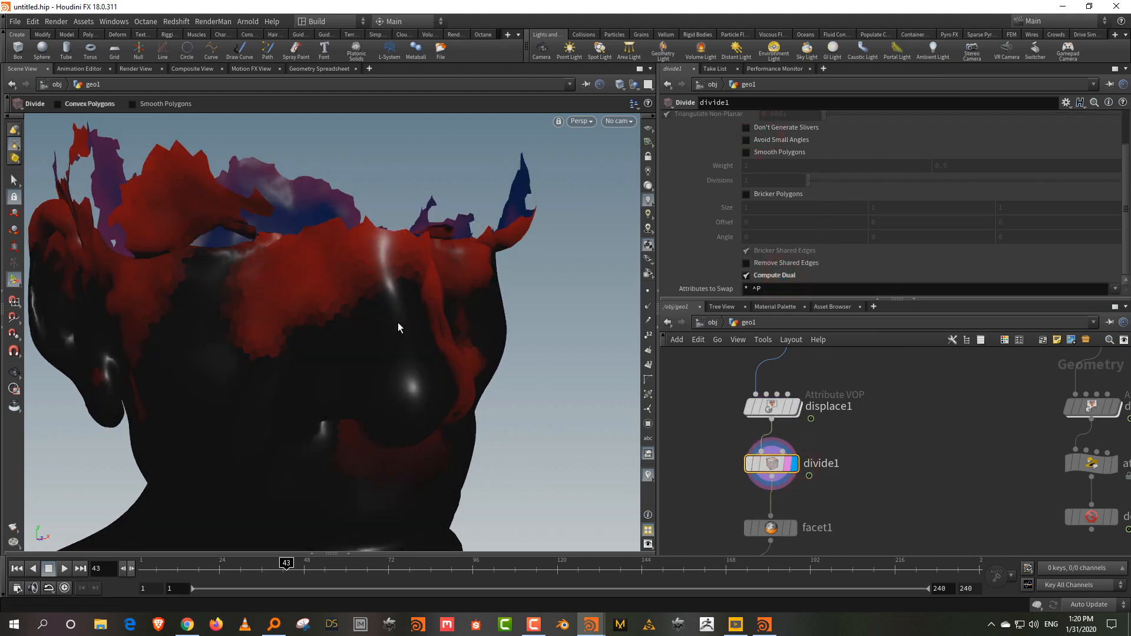
# Step: Switch the viewport to wireframe and examine the divided mesh around the face
pyautogui.hotkey('shift', 'w')
pyautogui.keyDown('alt'); pyautogui.moveTo(466, 341); pyautogui.dragTo(394, 333); pyautogui.keyUp('alt')
pyautogui.moveTo(394, 334)
pyautogui.keyDown('alt'); pyautogui.mouseDown(button='right')
pyautogui.moveTo(396, 271)
pyautogui.moveTo(386, 340)
pyautogui.mouseUp(button='right'); pyautogui.keyUp('alt')
pyautogui.keyDown('alt'); pyautogui.moveTo(386, 338); pyautogui.dragTo(419, 296); pyautogui.keyUp('alt')
pyautogui.keyDown('alt'); pyautogui.moveTo(390, 297); pyautogui.dragTo(351, 251, button='right'); pyautogui.keyUp('alt')
pyautogui.keyDown('alt'); pyautogui.moveTo(353, 256); pyautogui.dragTo(358, 284); pyautogui.keyUp('alt')
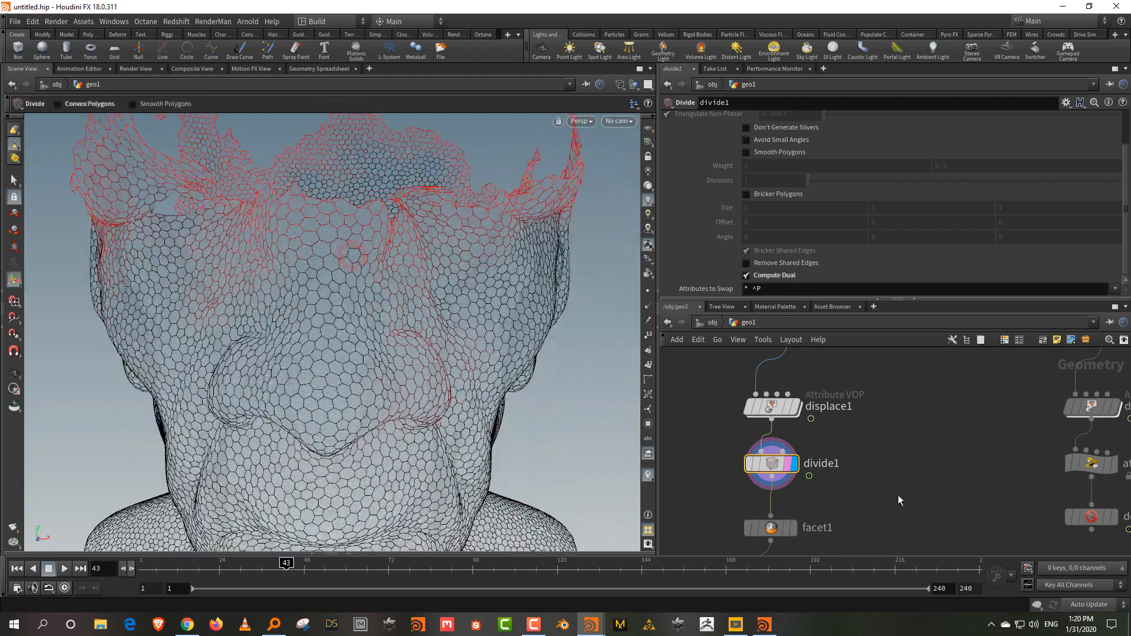
# Step: Open the Divide node's information and check which class the Cd and mask attributes belong to
pyautogui.moveTo(823, 488); pyautogui.dragTo(831, 393, button='middle')
pyautogui.scroll(-1, 821, 470)
pyautogui.moveTo(786, 389)
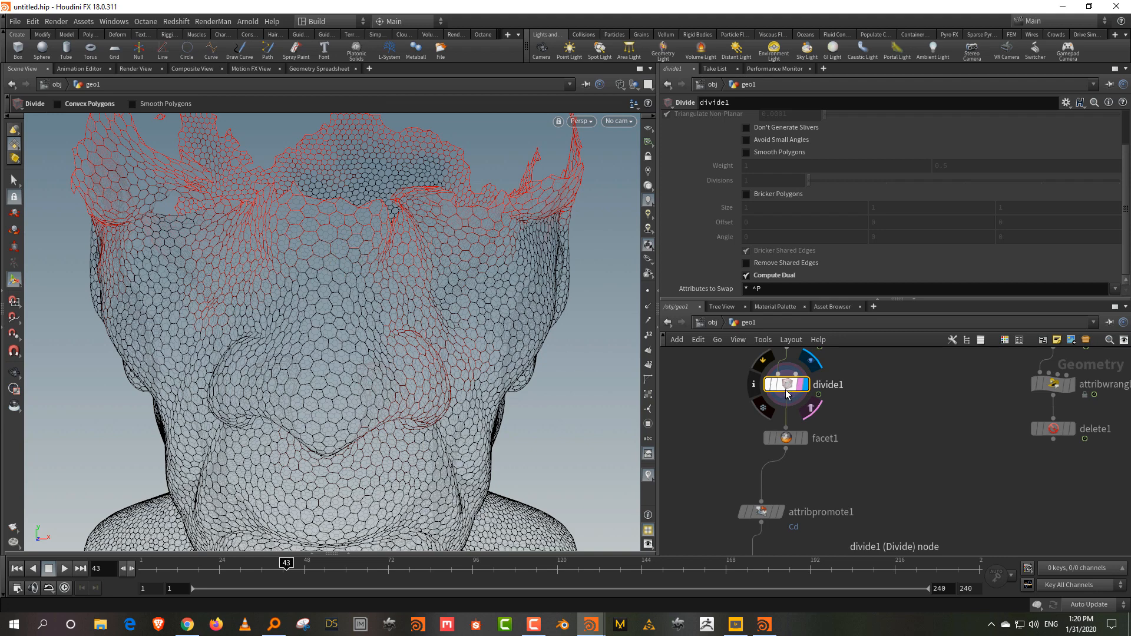
pyautogui.click(755, 382)
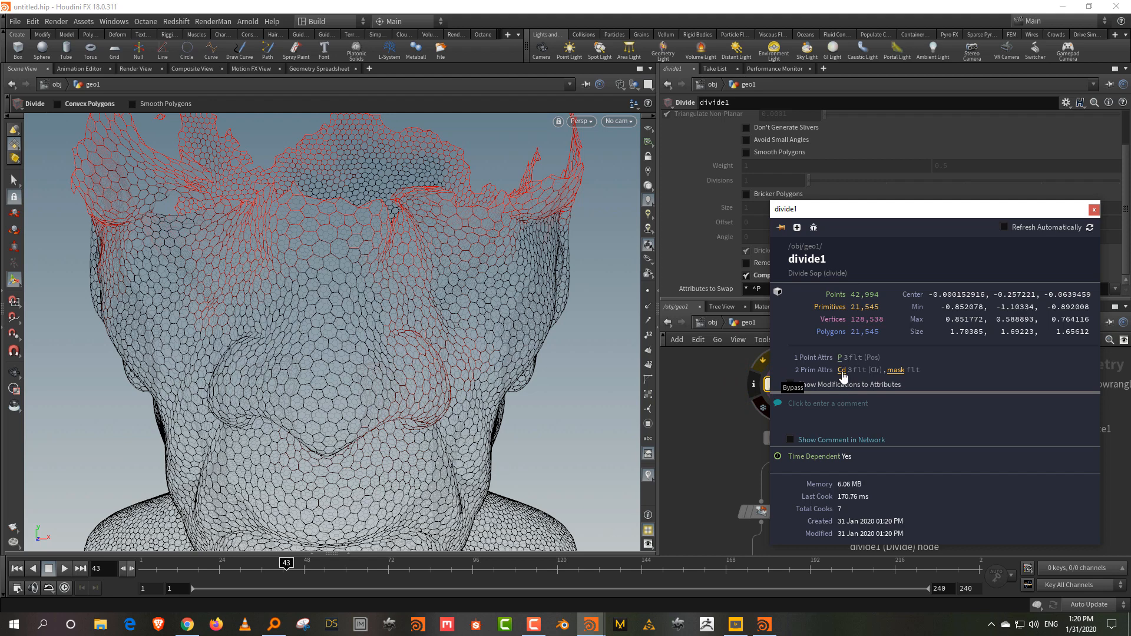
pyautogui.click(726, 429)
# Step: Bypass the Attribute Promote node and display the Primitive node's output
pyautogui.moveTo(758, 448)
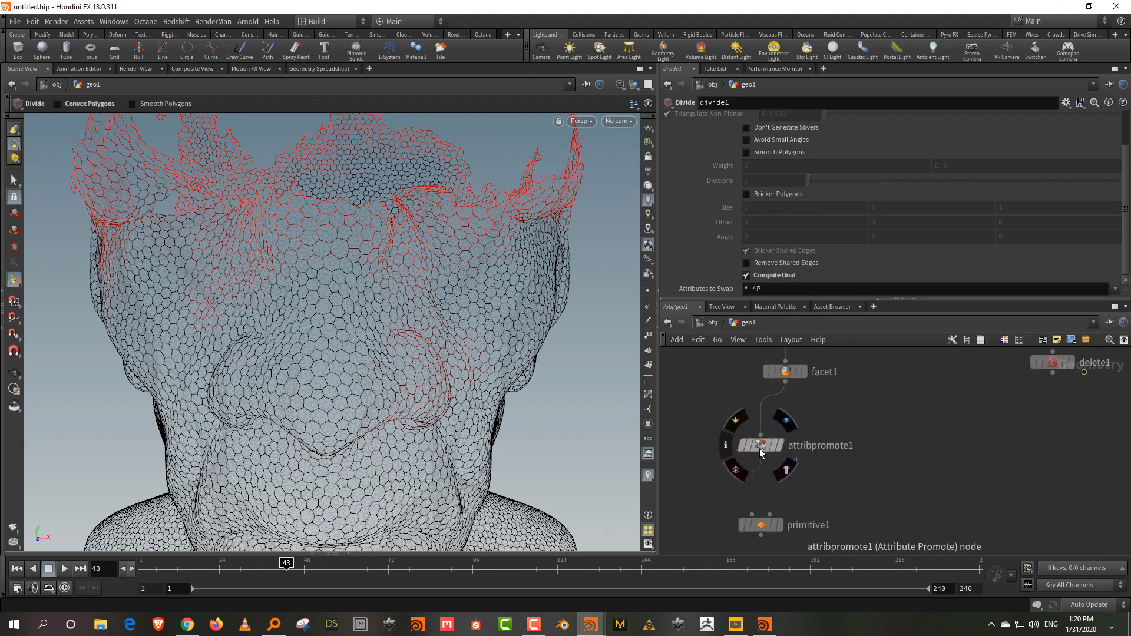
pyautogui.click(735, 426)
pyautogui.moveTo(842, 478); pyautogui.dragTo(844, 387, button='middle')
pyautogui.click(781, 437)
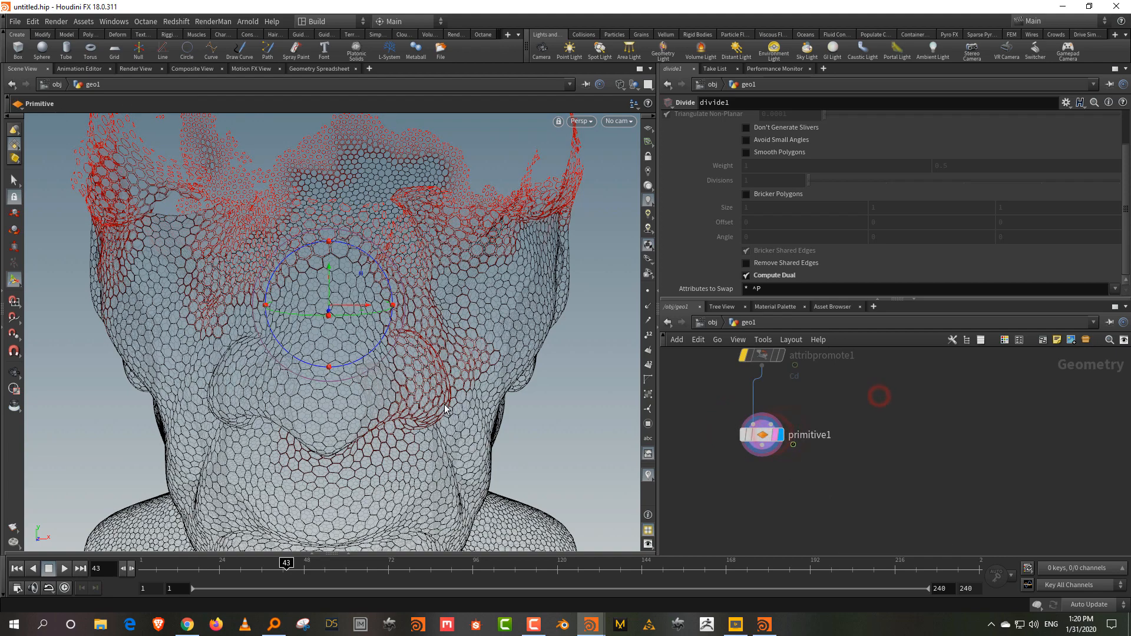
# Step: Select the Primitive node and scrub the shaded animation from frame 6 to frame 45 to examine the dissolve
pyautogui.moveTo(865, 405); pyautogui.dragTo(731, 503)
pyautogui.keyDown('alt'); pyautogui.moveTo(388, 374); pyautogui.dragTo(307, 481, button='right'); pyautogui.keyUp('alt')
pyautogui.click(155, 565)
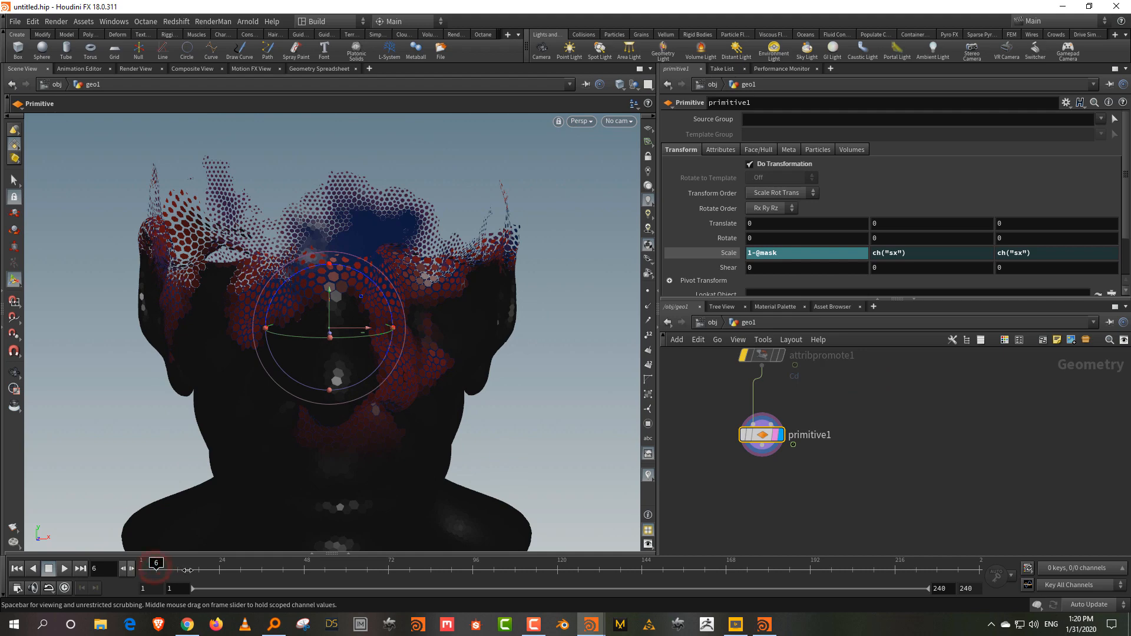
pyautogui.moveTo(188, 570); pyautogui.dragTo(293, 572)
pyautogui.keyDown('alt'); pyautogui.moveTo(427, 241); pyautogui.dragTo(450, 383, button='right'); pyautogui.keyUp('alt')
pyautogui.keyDown('alt'); pyautogui.moveTo(455, 374); pyautogui.dragTo(483, 360); pyautogui.keyUp('alt')
# Step: Delete the bypassed Attribute Promote node between the Facet and Primitive nodes
pyautogui.moveTo(867, 412); pyautogui.dragTo(852, 472, button='middle')
pyautogui.scroll(-2, 854, 470)
pyautogui.moveTo(849, 424); pyautogui.dragTo(773, 453)
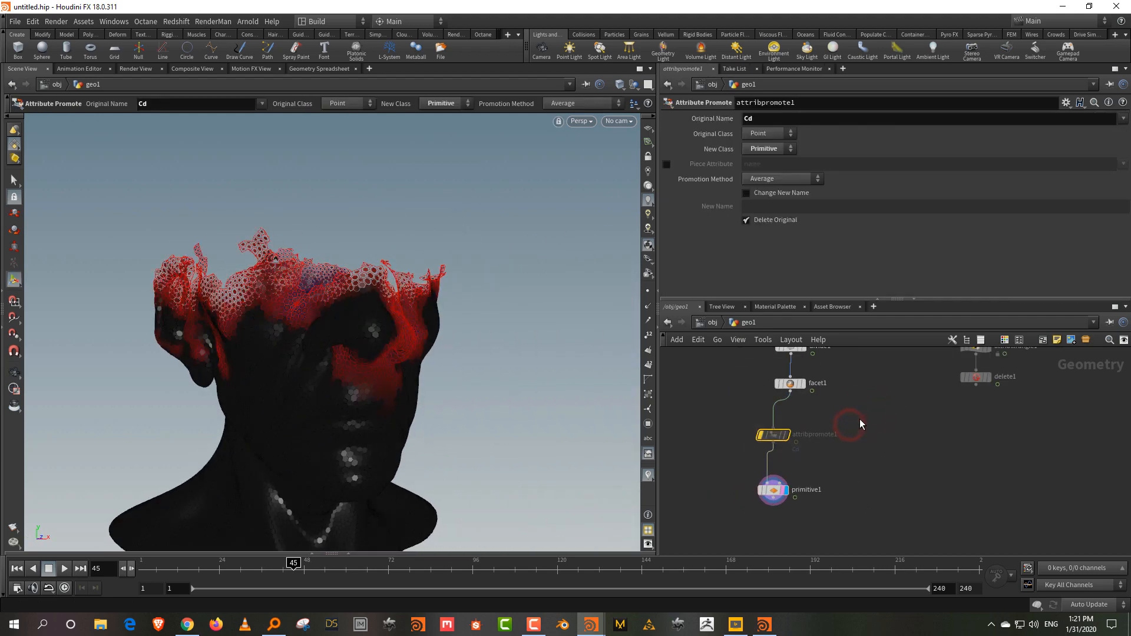
pyautogui.press('Delete')
pyautogui.click(907, 431)
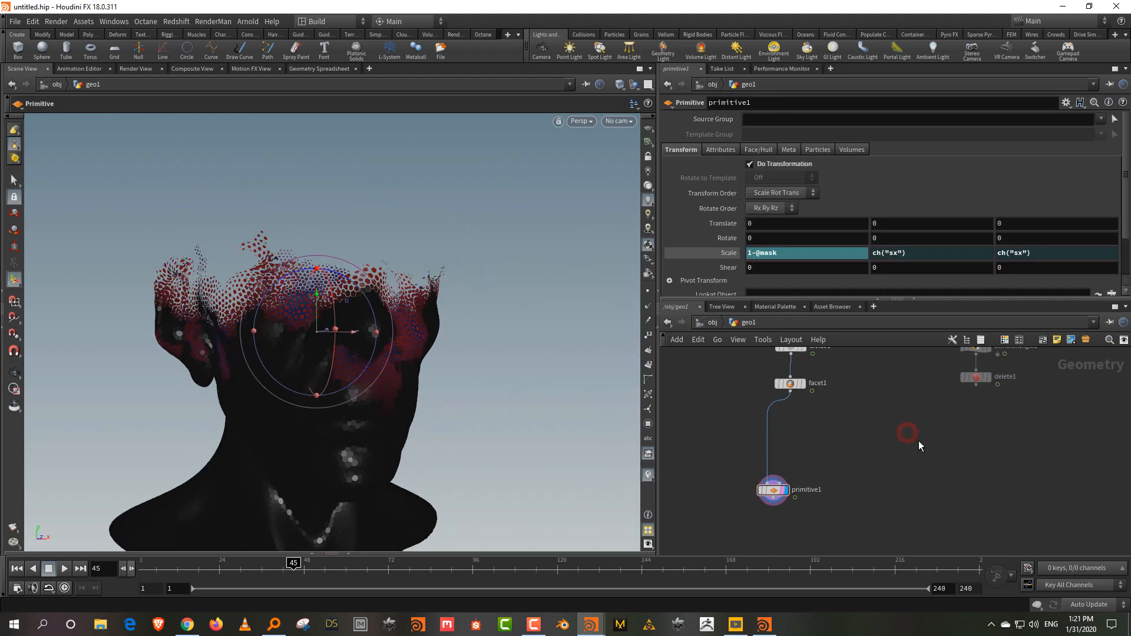
# Step: Display the output of the Delete node at the end of the emitter branch
pyautogui.moveTo(910, 450); pyautogui.dragTo(865, 513, button='middle')
pyautogui.scroll(2, 992, 424)
pyautogui.moveTo(988, 436); pyautogui.dragTo(981, 459, button='middle')
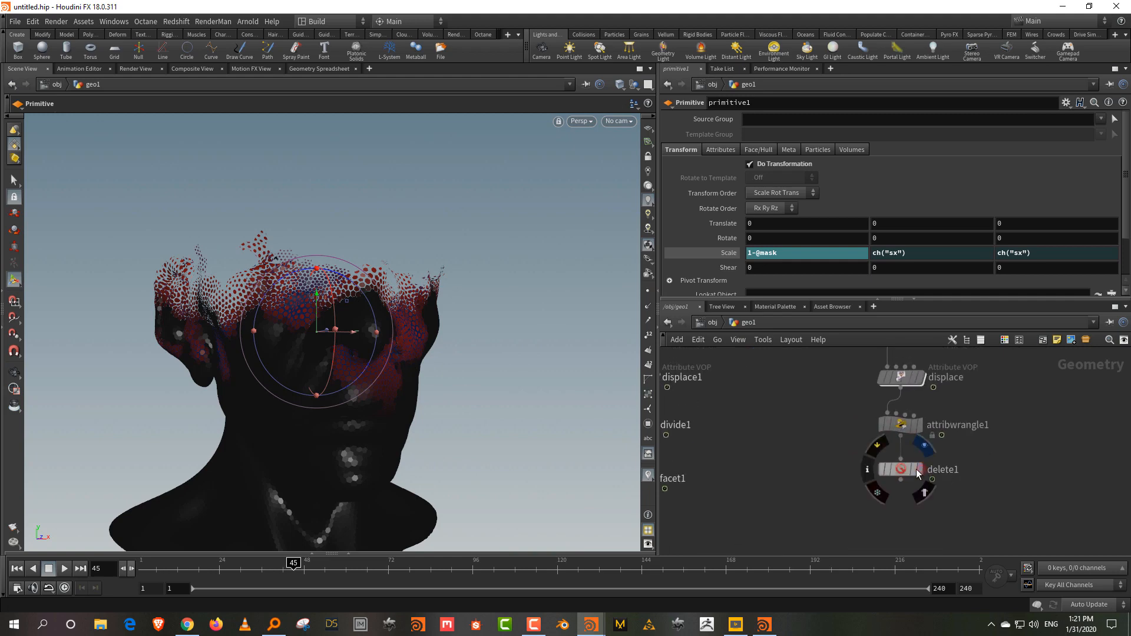
pyautogui.click(917, 469)
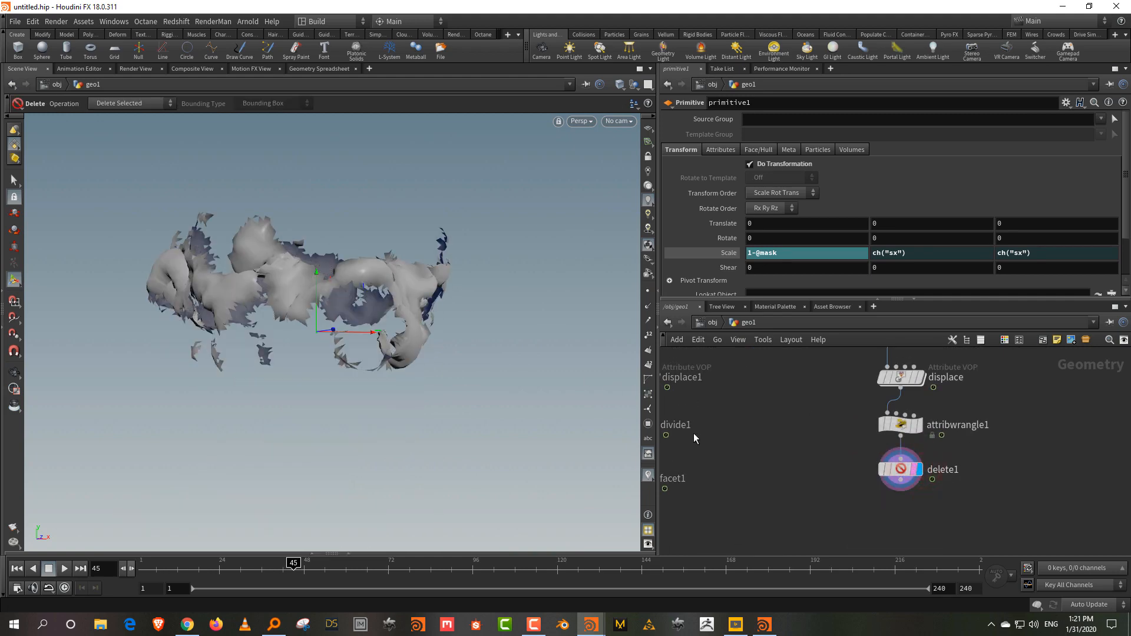
pyautogui.moveTo(980, 410); pyautogui.dragTo(980, 444, button='middle')
pyautogui.scroll(-2, 981, 444)
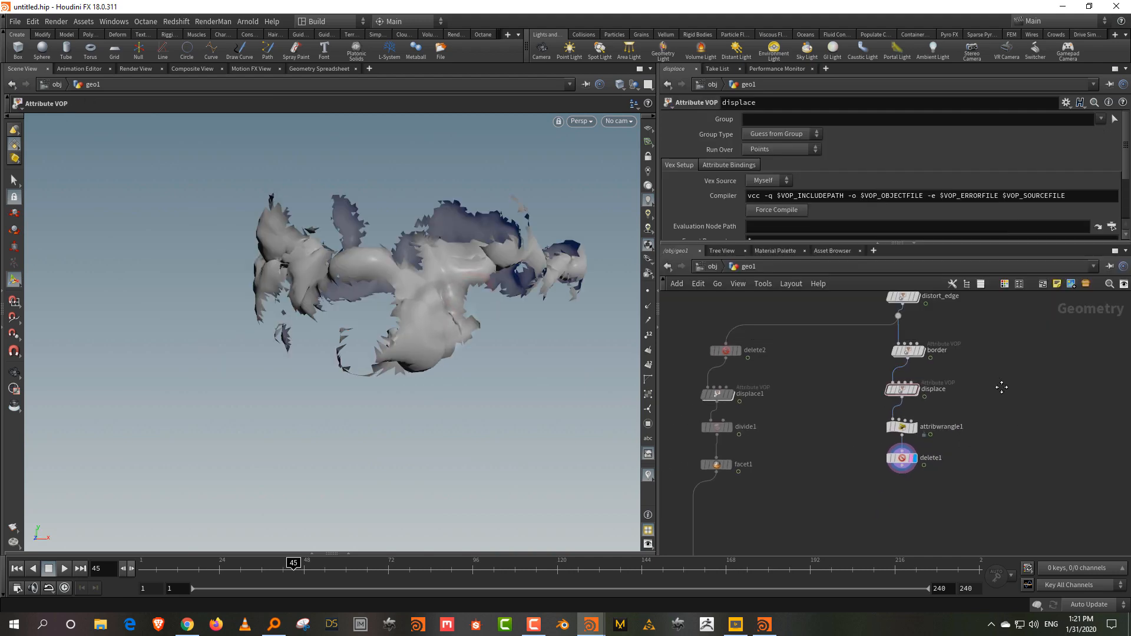
pyautogui.moveTo(999, 384); pyautogui.dragTo(988, 419, button='middle')
pyautogui.moveTo(985, 417); pyautogui.dragTo(884, 477)
pyautogui.click(889, 495)
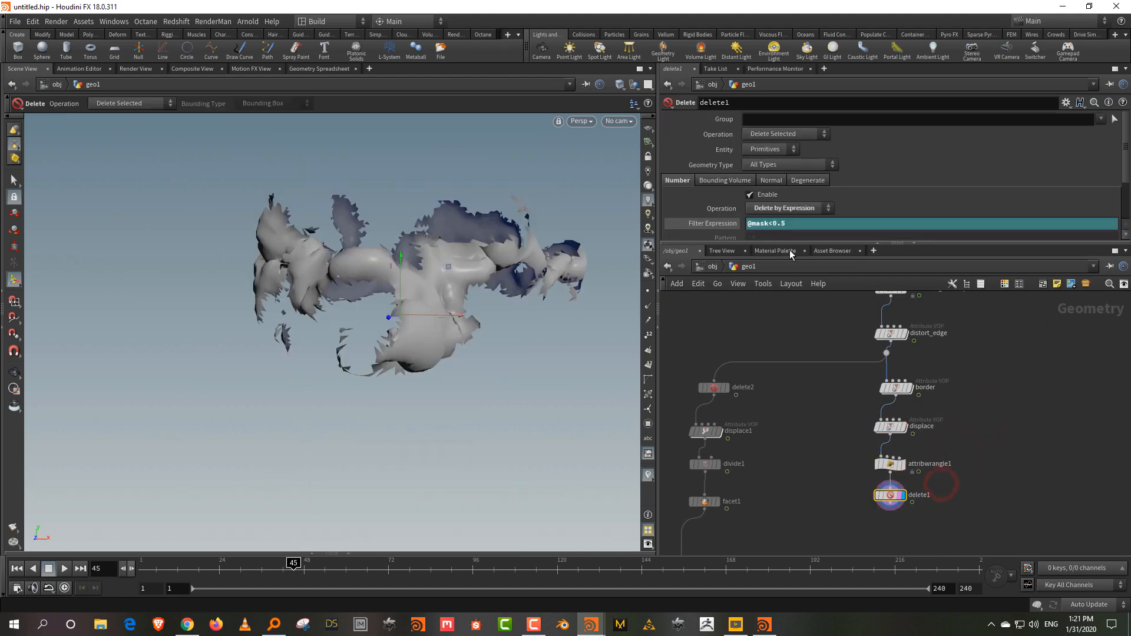
pyautogui.moveTo(780, 225); pyautogui.dragTo(788, 226)
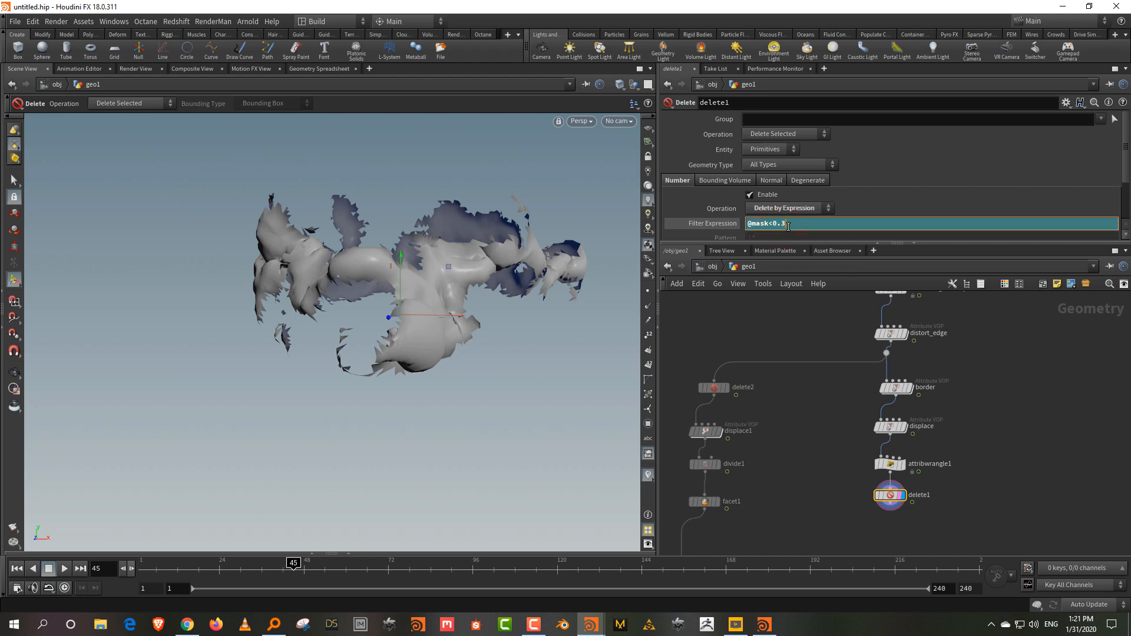
pyautogui.press('Return')
pyautogui.keyDown('alt'); pyautogui.moveTo(400, 340); pyautogui.dragTo(450, 341); pyautogui.keyUp('alt')
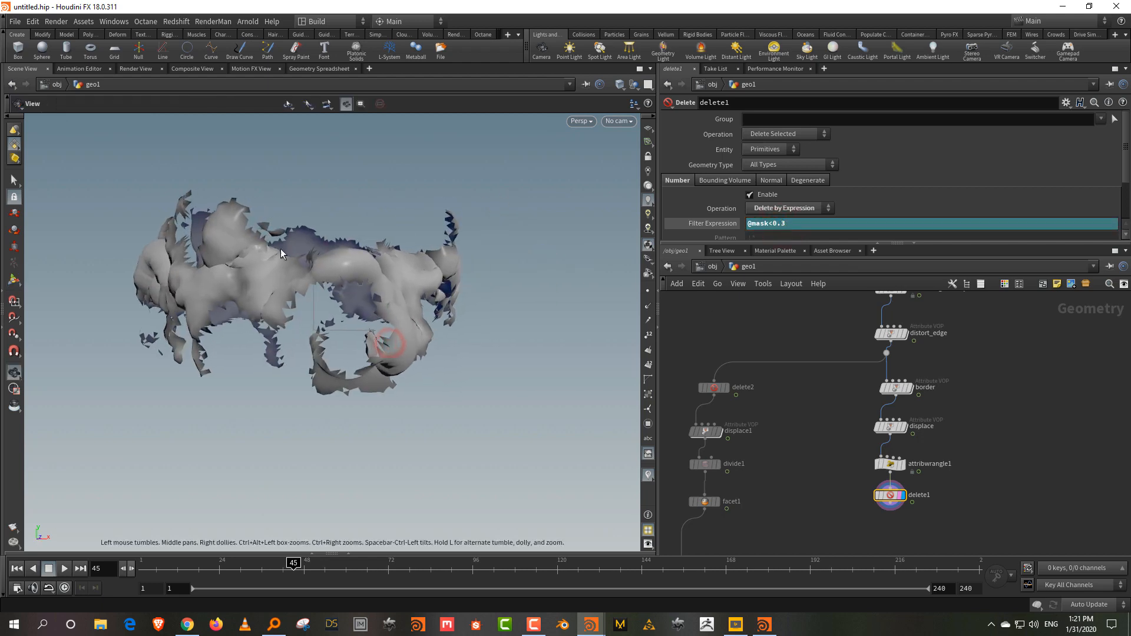
pyautogui.moveTo(363, 307); pyautogui.dragTo(328, 389)
pyautogui.press('Return')
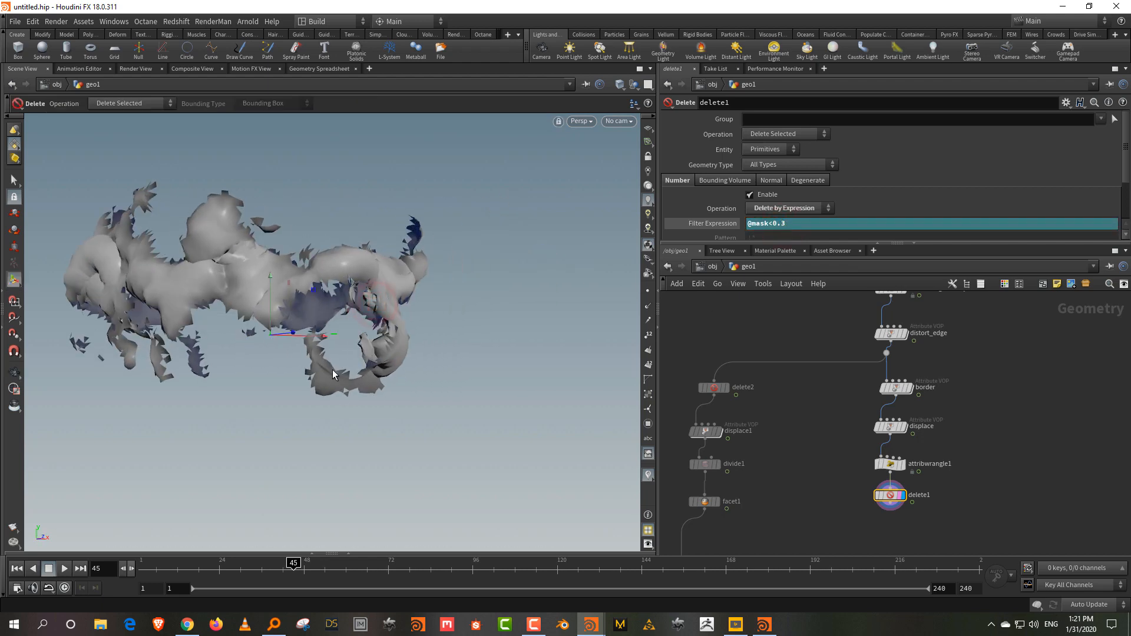
# Step: Add a Color node after the emitter branch's Delete node and display its output
pyautogui.scroll(-2, 1011, 442)
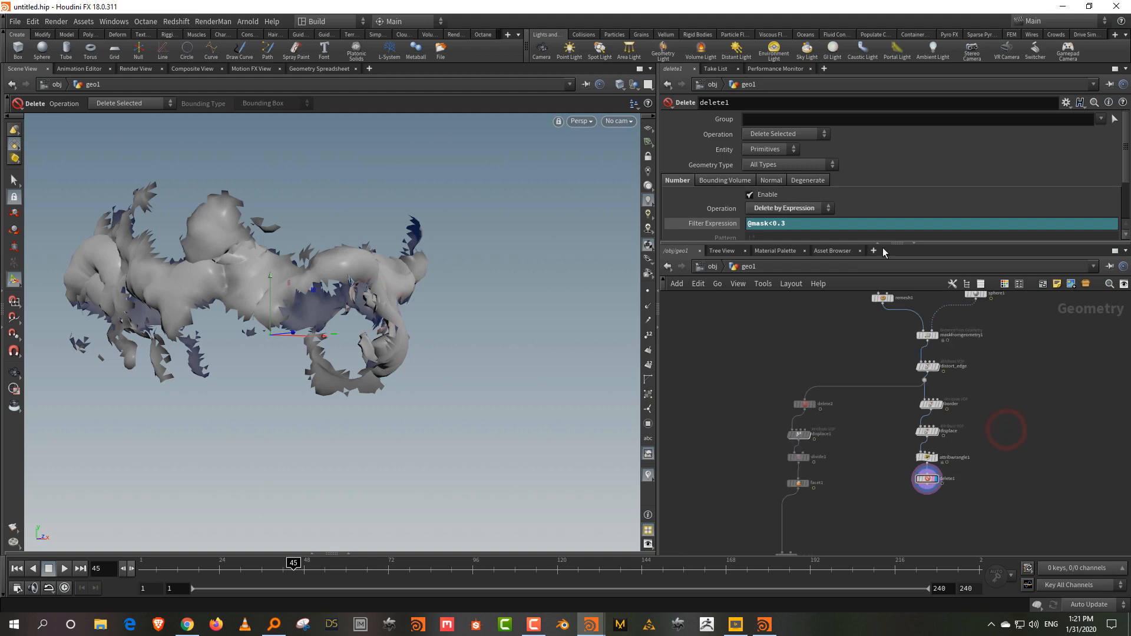
pyautogui.moveTo(869, 242); pyautogui.dragTo(869, 182)
pyautogui.moveTo(999, 477); pyautogui.dragTo(969, 435, button='middle')
pyautogui.scroll(2, 928, 454)
pyautogui.click(903, 437)
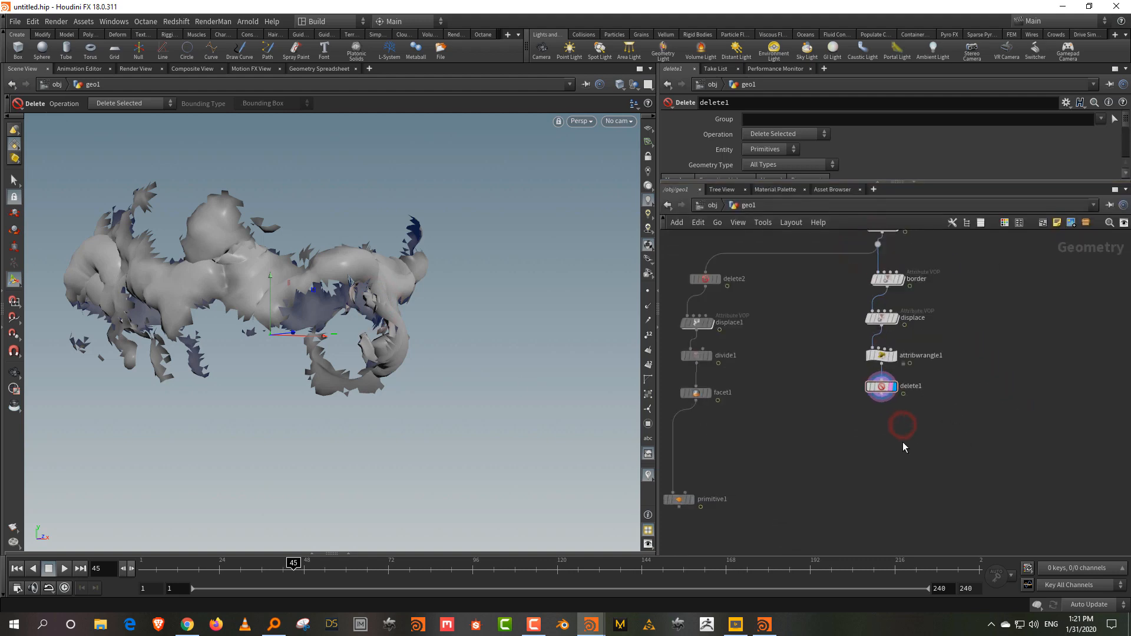
pyautogui.press('Tab')
pyautogui.write('colo')
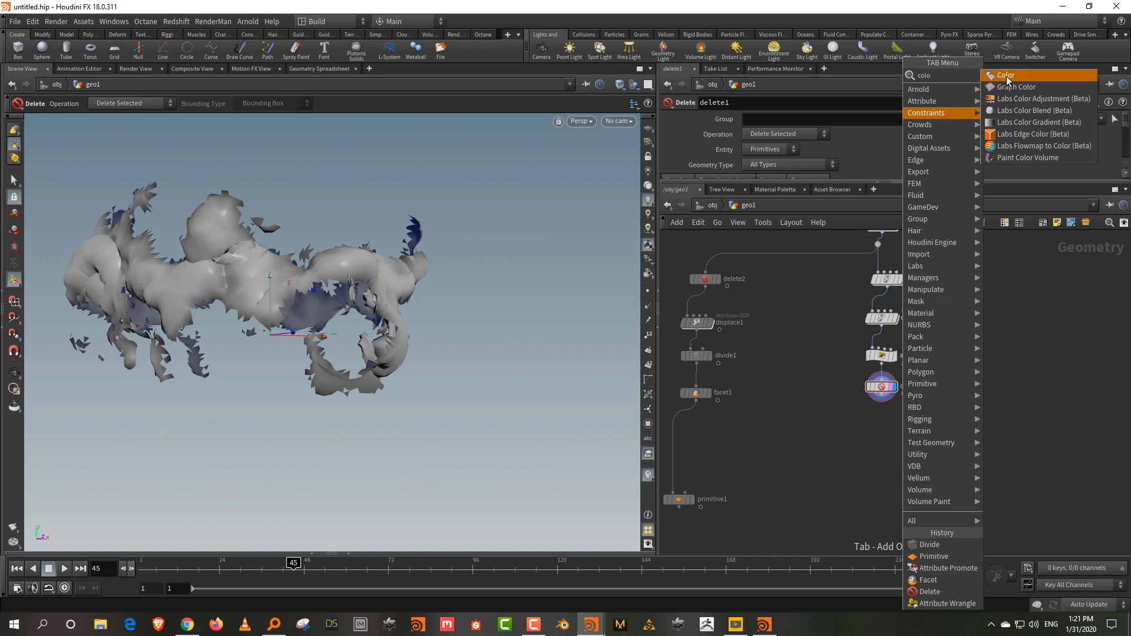
pyautogui.click(1005, 75)
pyautogui.click(906, 438)
pyautogui.scroll(2, 885, 400)
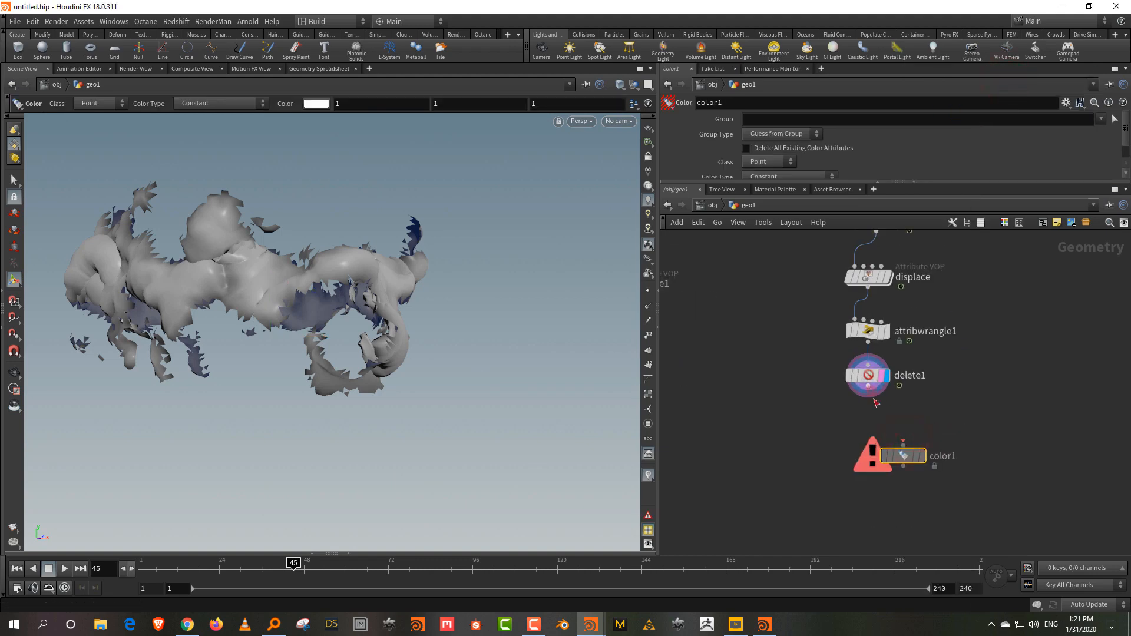
pyautogui.moveTo(868, 387); pyautogui.dragTo(903, 443)
pyautogui.click(920, 456)
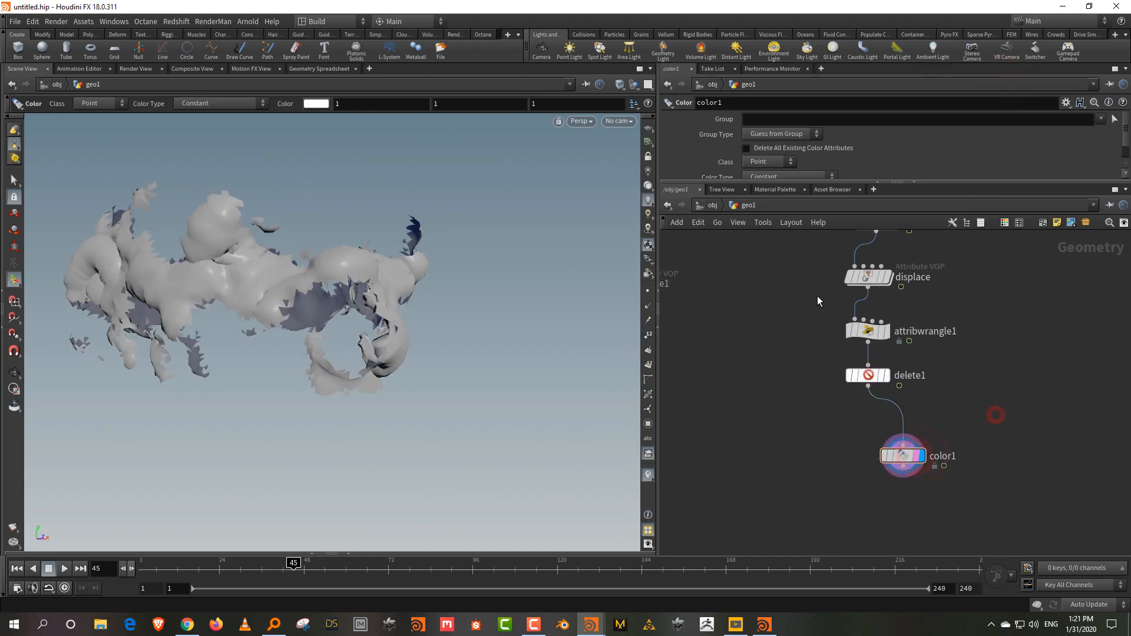
# Step: Set the Color node's color type to Ramp from Attribute and use mask as the attribute
pyautogui.moveTo(816, 181); pyautogui.dragTo(813, 302)
pyautogui.click(799, 176)
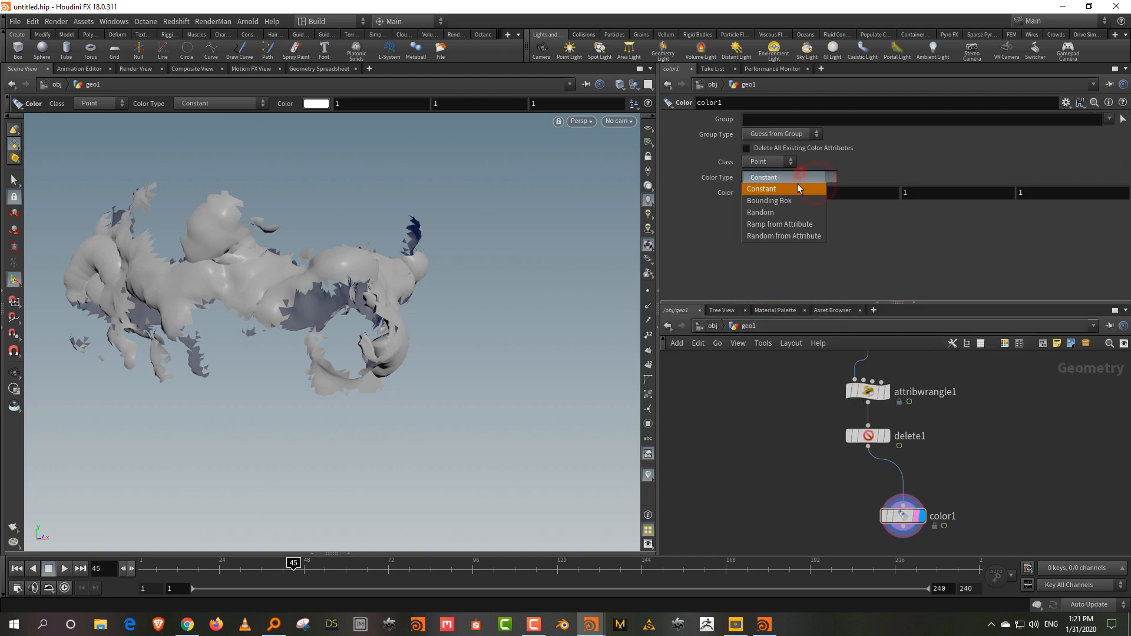
pyautogui.click(792, 224)
pyautogui.click(784, 193)
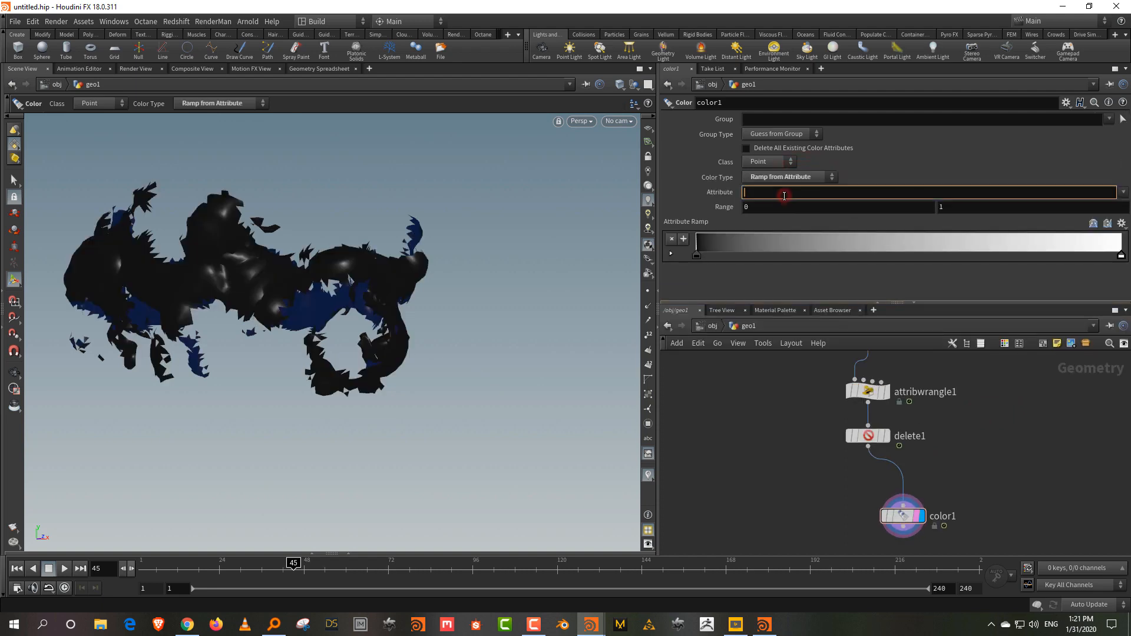
pyautogui.write('Cd')
pyautogui.press('Return')
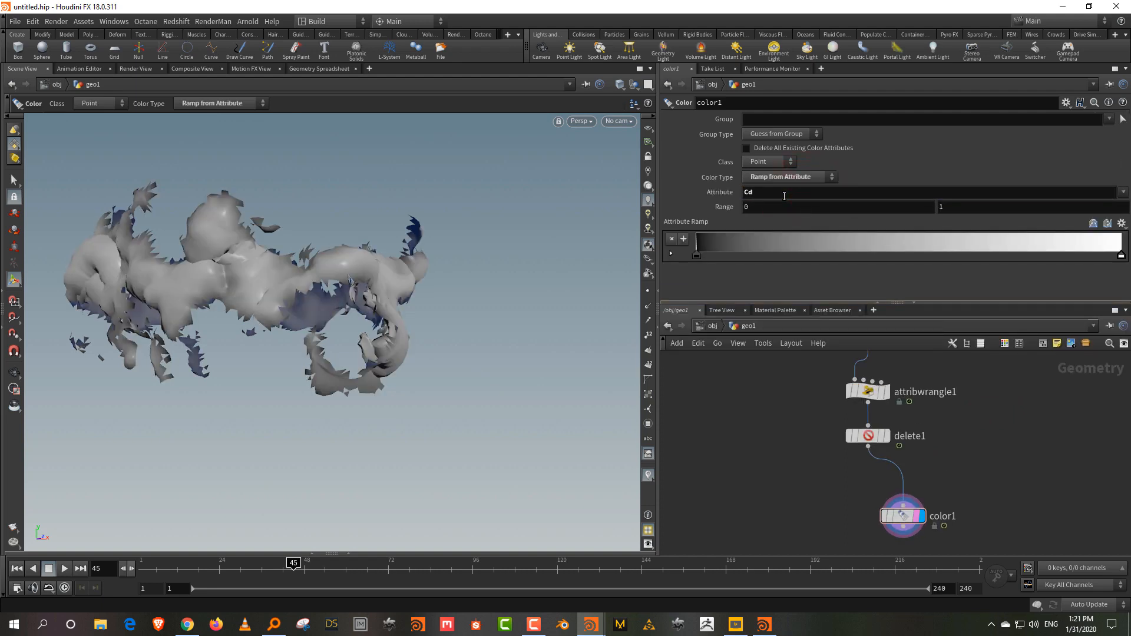
pyautogui.write('ma')
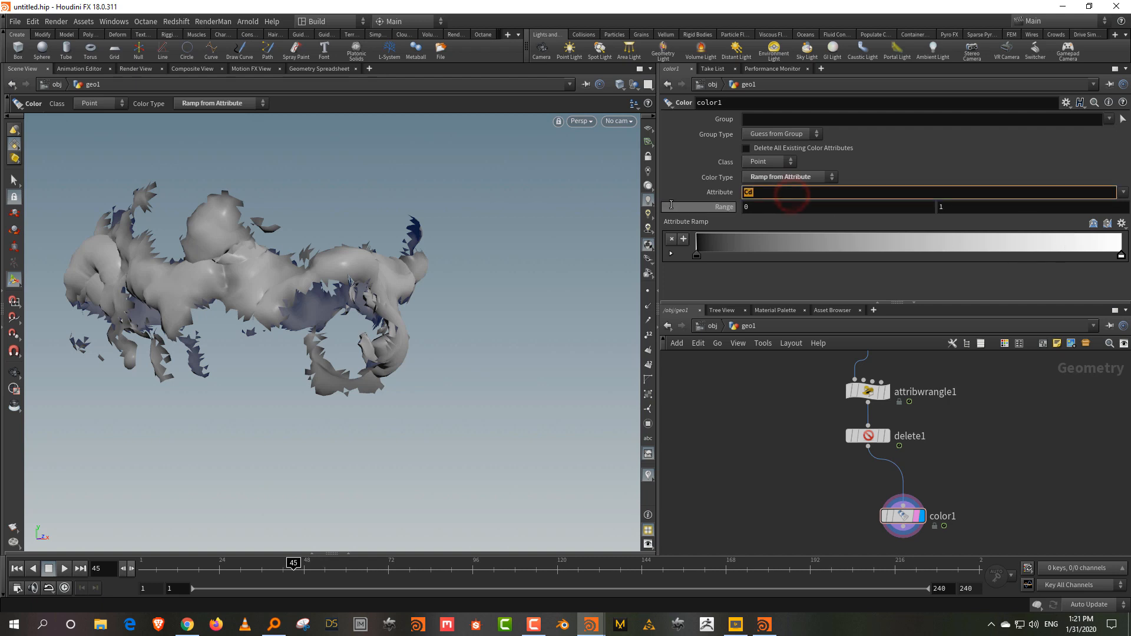
pyautogui.write('sk')
pyautogui.press('Return')
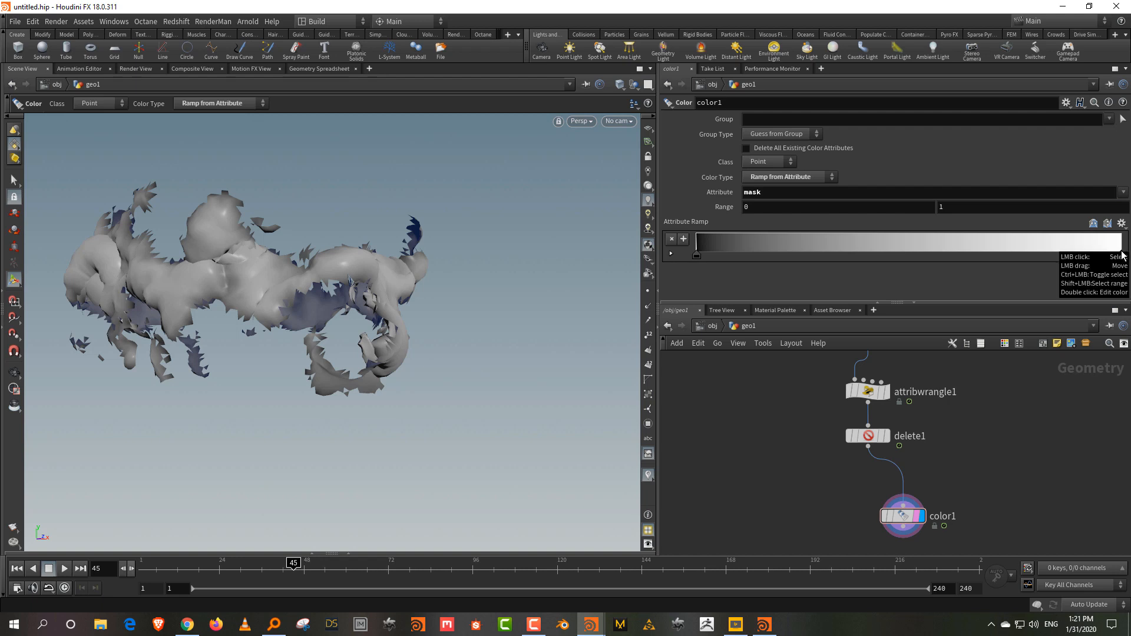
# Step: Move the ramp's black stop about a third of the way along, keep the white stop at the end, and scrub to frame 44
pyautogui.moveTo(1120, 255); pyautogui.dragTo(1057, 268)
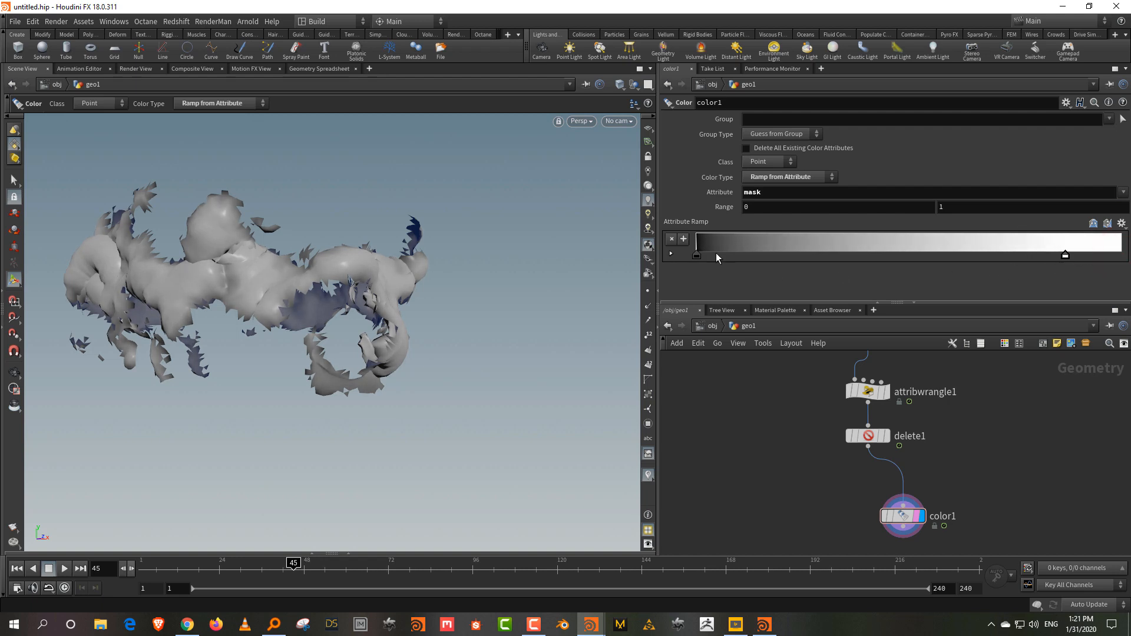
pyautogui.moveTo(700, 256)
pyautogui.mouseDown()
pyautogui.moveTo(942, 260)
pyautogui.moveTo(837, 261)
pyautogui.mouseUp()
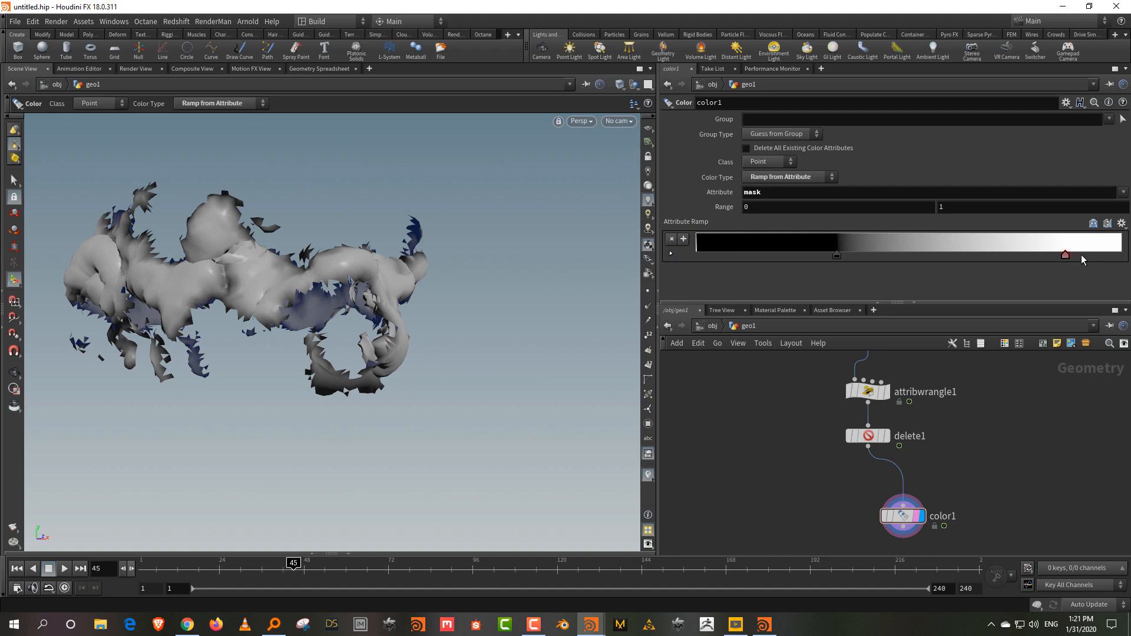
pyautogui.moveTo(1081, 255); pyautogui.dragTo(1124, 256)
pyautogui.keyDown('alt'); pyautogui.moveTo(426, 275); pyautogui.dragTo(313, 279); pyautogui.keyUp('alt')
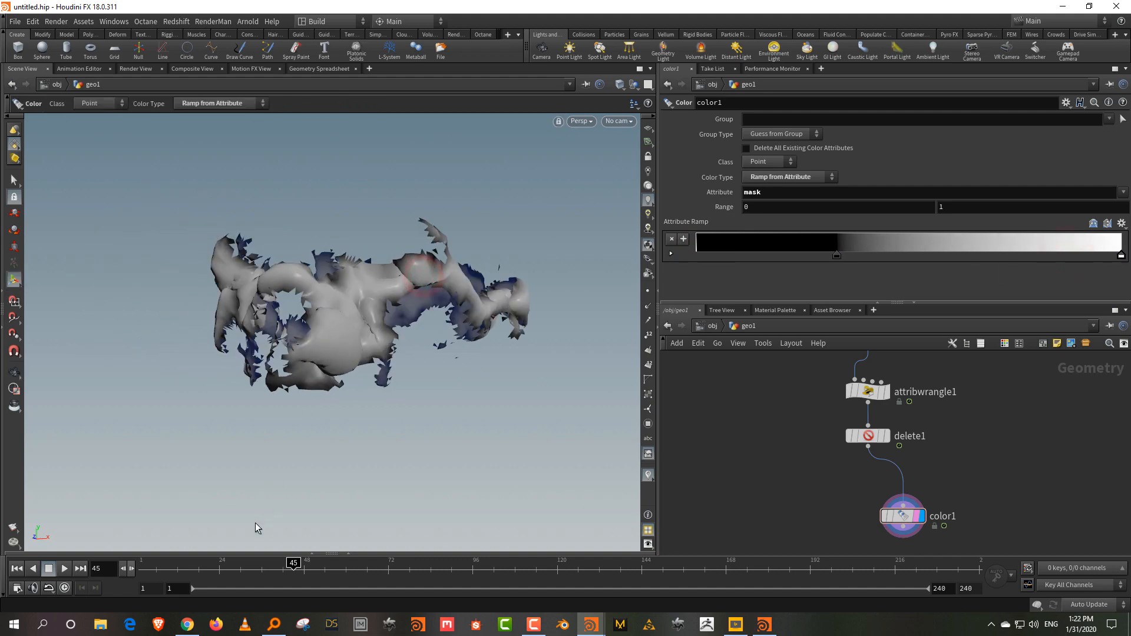
pyautogui.moveTo(230, 571); pyautogui.dragTo(289, 571)
# Step: Duplicate the dissolve branch's Primitive node and place the copy below the Color node
pyautogui.moveTo(961, 303); pyautogui.dragTo(966, 204)
pyautogui.moveTo(972, 358); pyautogui.dragTo(988, 389, button='middle')
pyautogui.scroll(-3, 988, 389)
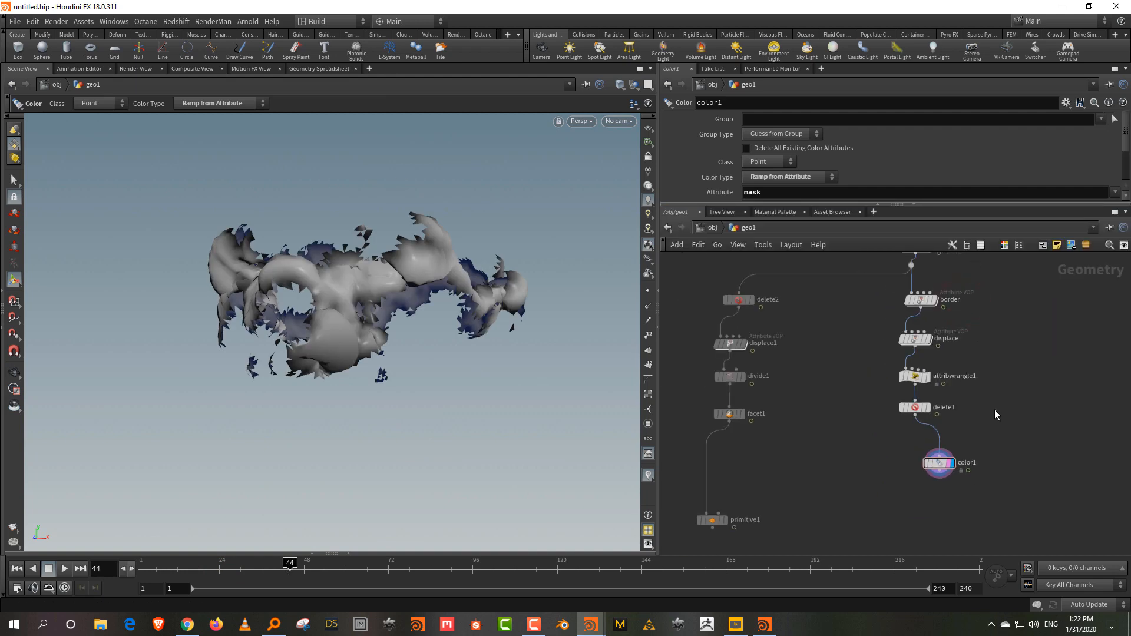
pyautogui.scroll(3, 803, 386)
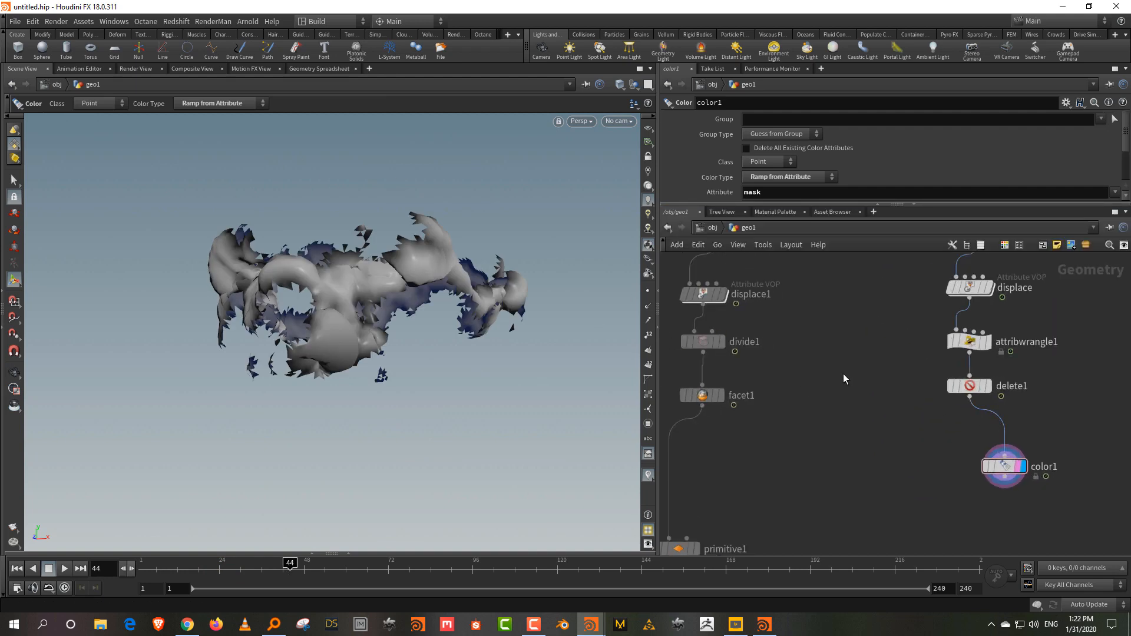
pyautogui.scroll(-3, 833, 421)
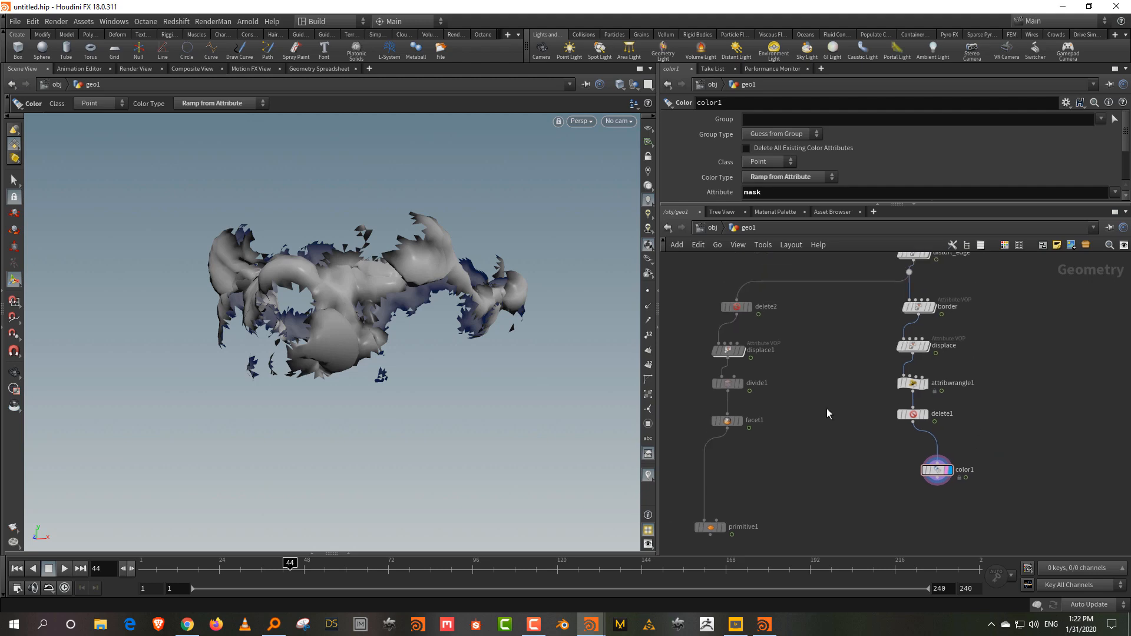
pyautogui.moveTo(862, 441); pyautogui.dragTo(857, 418, button='middle')
pyautogui.moveTo(785, 489); pyautogui.dragTo(693, 532)
pyautogui.moveTo(785, 449); pyautogui.dragTo(695, 519)
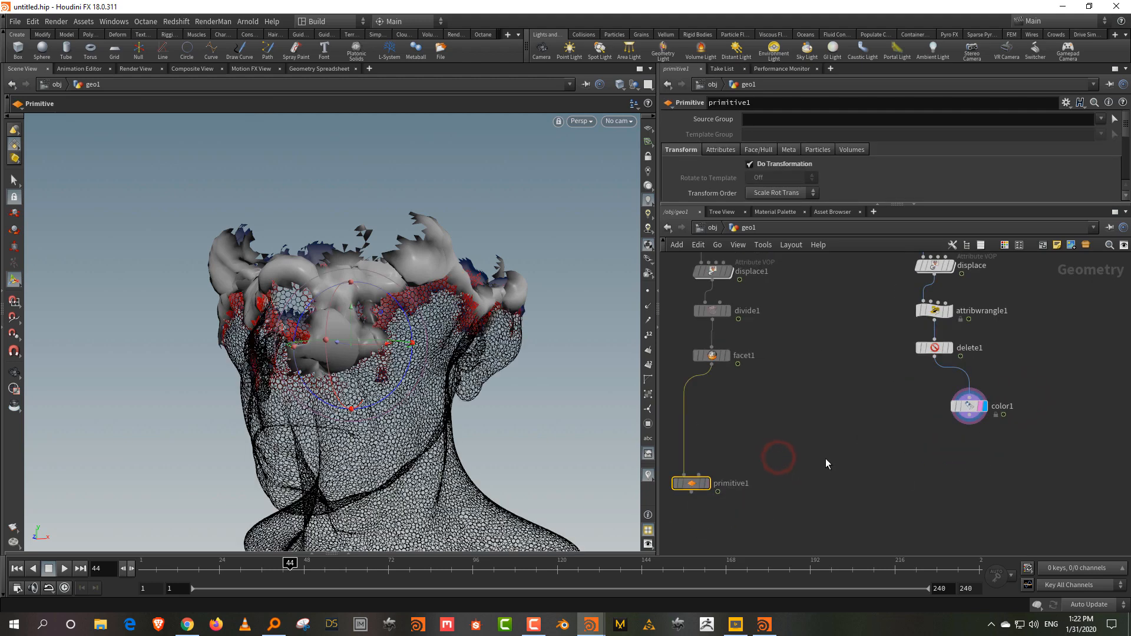
pyautogui.hotkey('ctrl', 'c')
pyautogui.hotkey('ctrl', 'v')
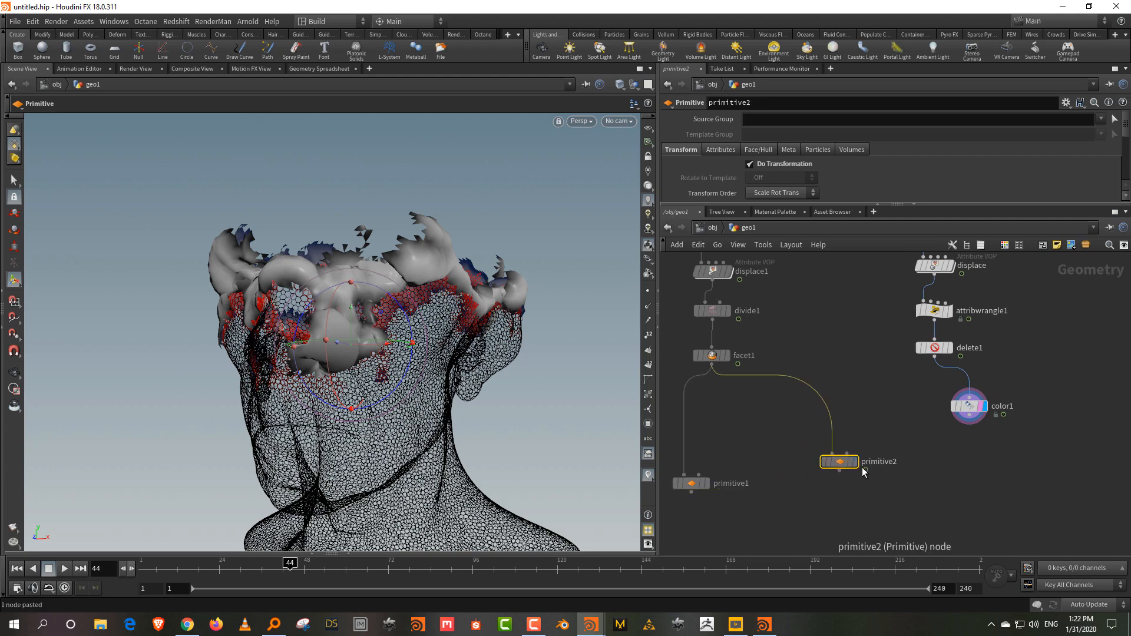
pyautogui.moveTo(846, 458); pyautogui.dragTo(966, 494)
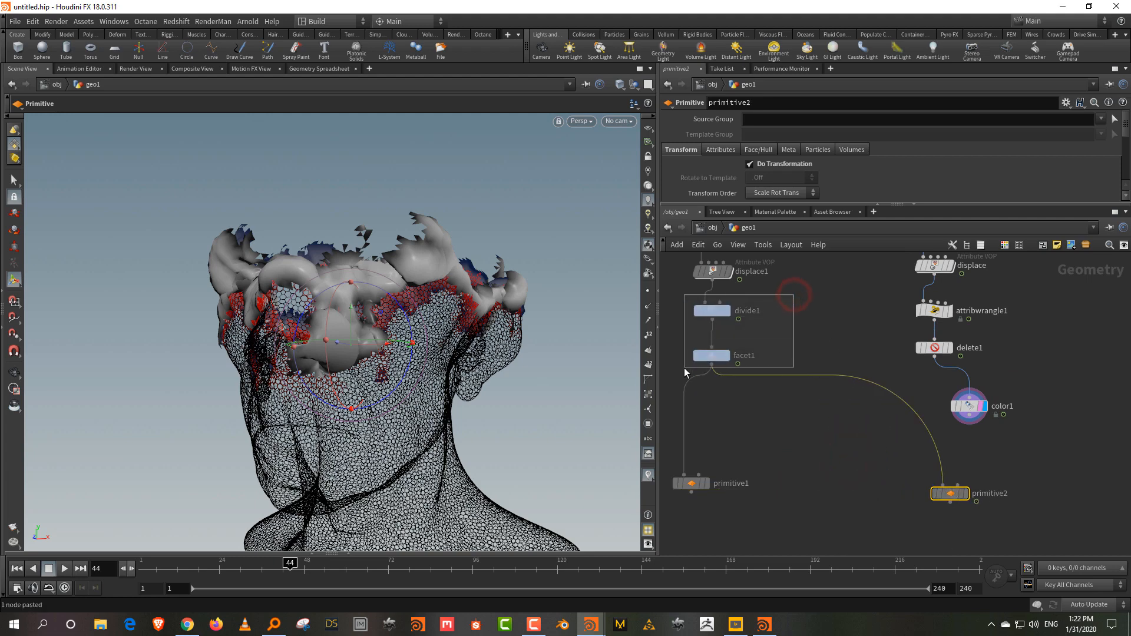
# Step: Duplicate the Divide and Facet nodes, feed the Facet copy into the Primitive copy, and cut the surplus wire
pyautogui.moveTo(685, 370); pyautogui.dragTo(686, 368)
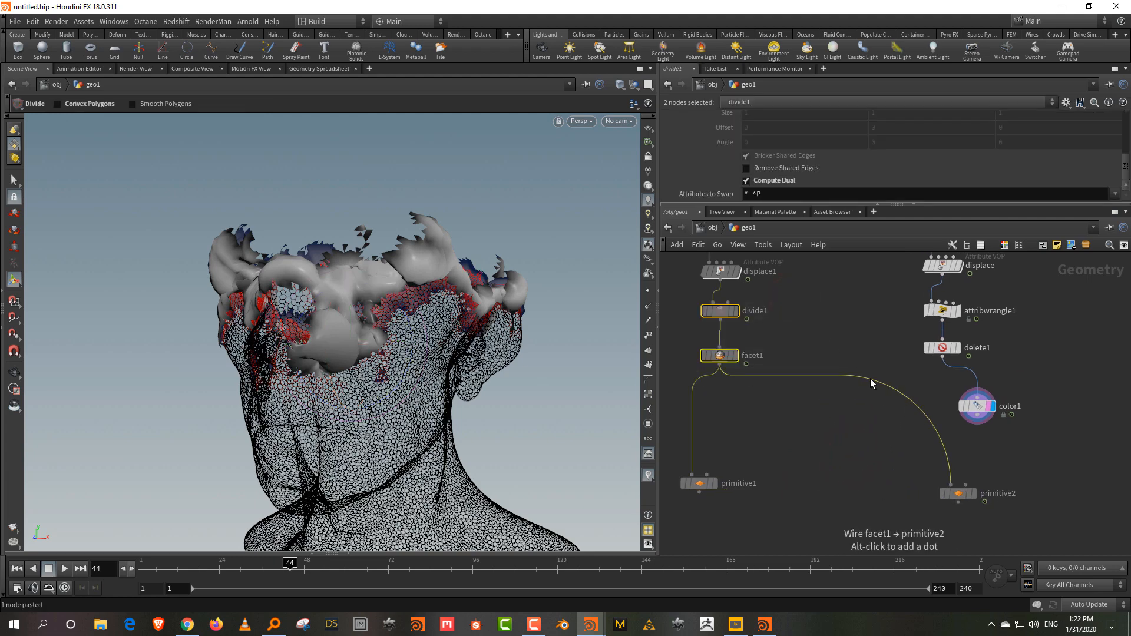
pyautogui.hotkey('ctrl', 'v')
pyautogui.click(870, 411)
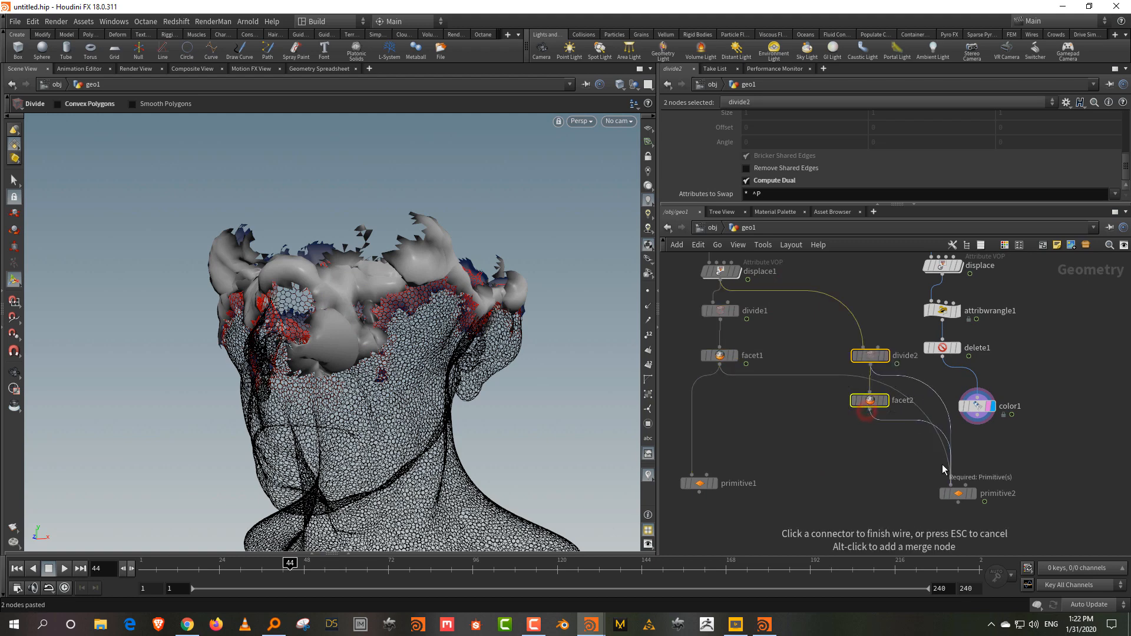
pyautogui.click(950, 485)
pyautogui.press('y')
pyautogui.moveTo(984, 432); pyautogui.dragTo(947, 423)
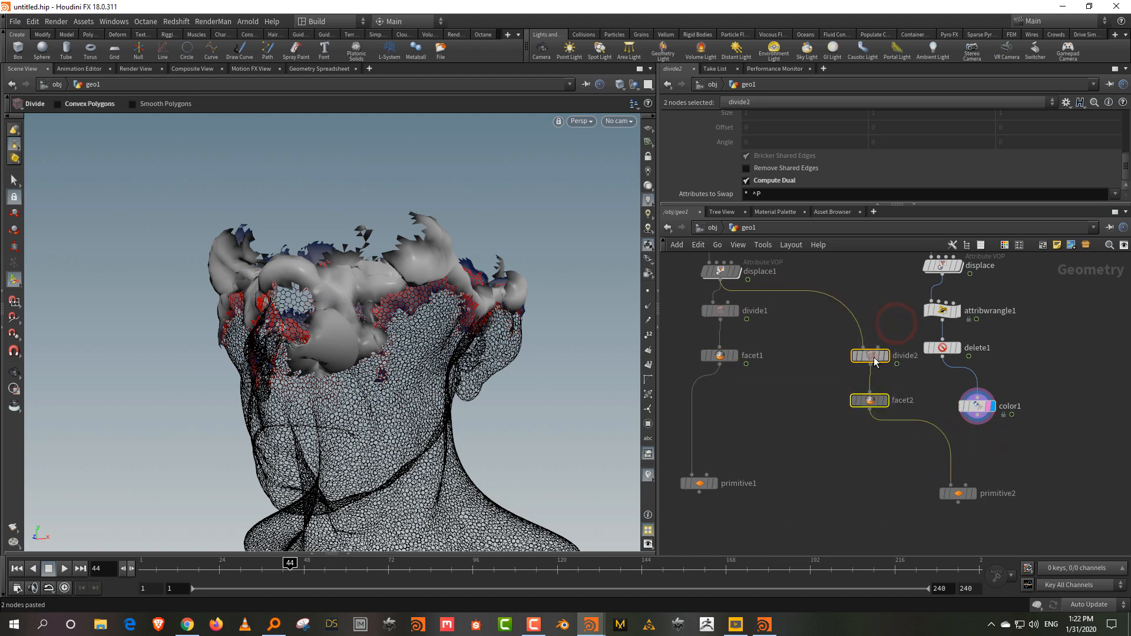
# Step: Arrange the copied Divide, Facet and Primitive nodes beneath the Color node and wire the Color node into the Divide copy
pyautogui.moveTo(874, 358); pyautogui.dragTo(934, 422)
pyautogui.moveTo(959, 492); pyautogui.dragTo(960, 538)
pyautogui.moveTo(931, 462); pyautogui.dragTo(944, 494)
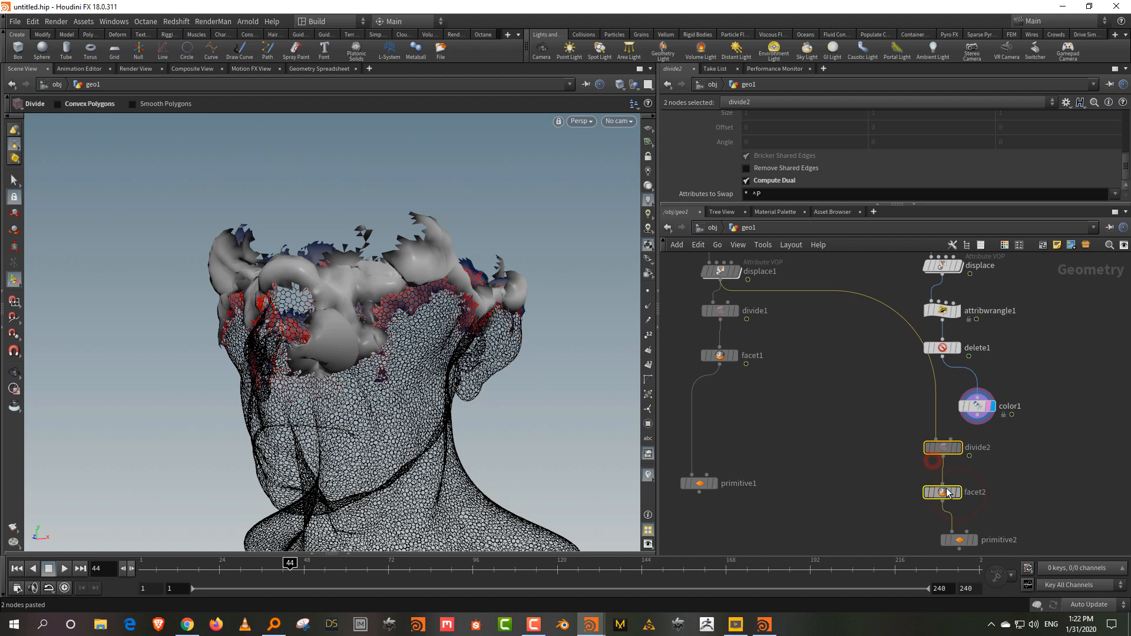
pyautogui.click(1006, 436)
pyautogui.click(976, 419)
pyautogui.click(930, 433)
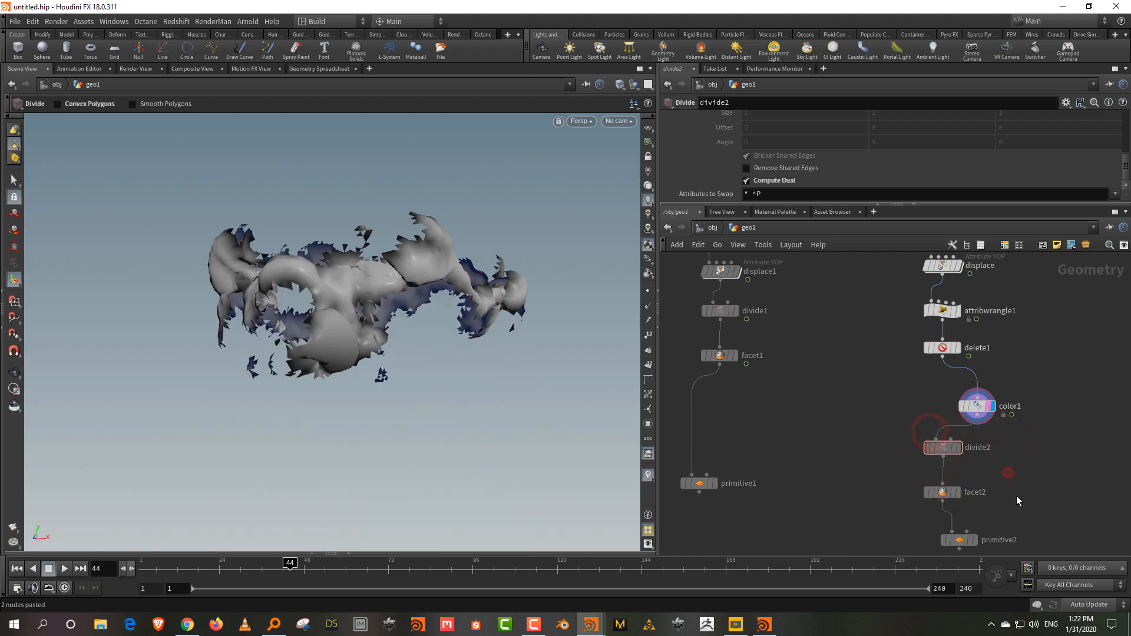
# Step: Display the copied Primitive node's output and scrub the animation to frame 40
pyautogui.moveTo(1005, 520); pyautogui.dragTo(999, 475, button='middle')
pyautogui.scroll(1, 999, 476)
pyautogui.click(960, 500)
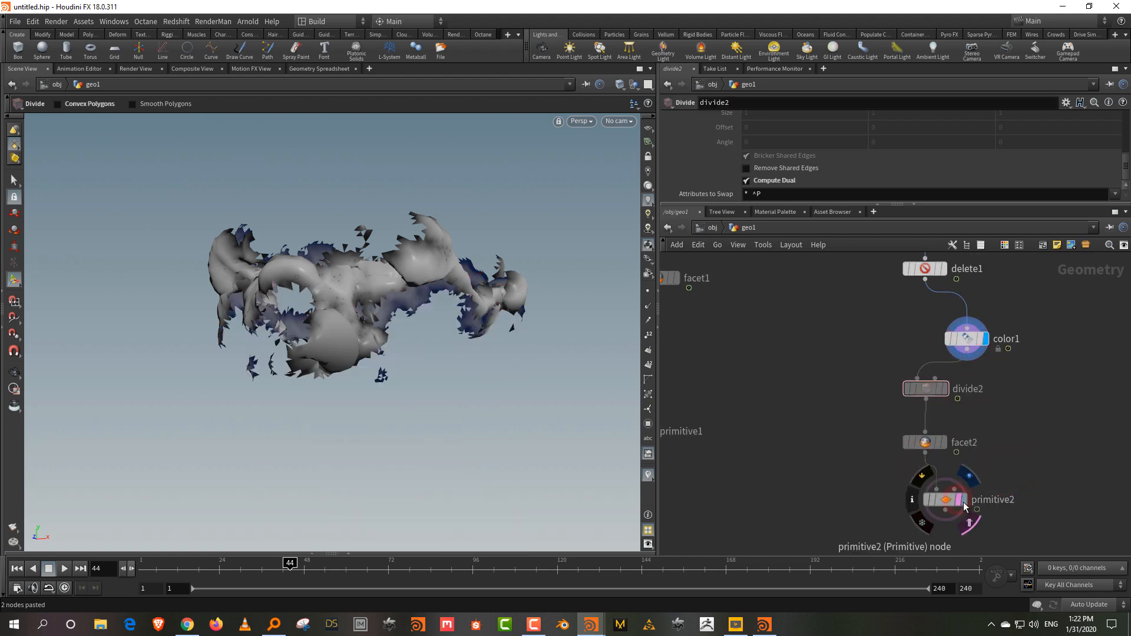
pyautogui.click(965, 500)
pyautogui.click(1020, 451)
pyautogui.moveTo(250, 563); pyautogui.dragTo(274, 572)
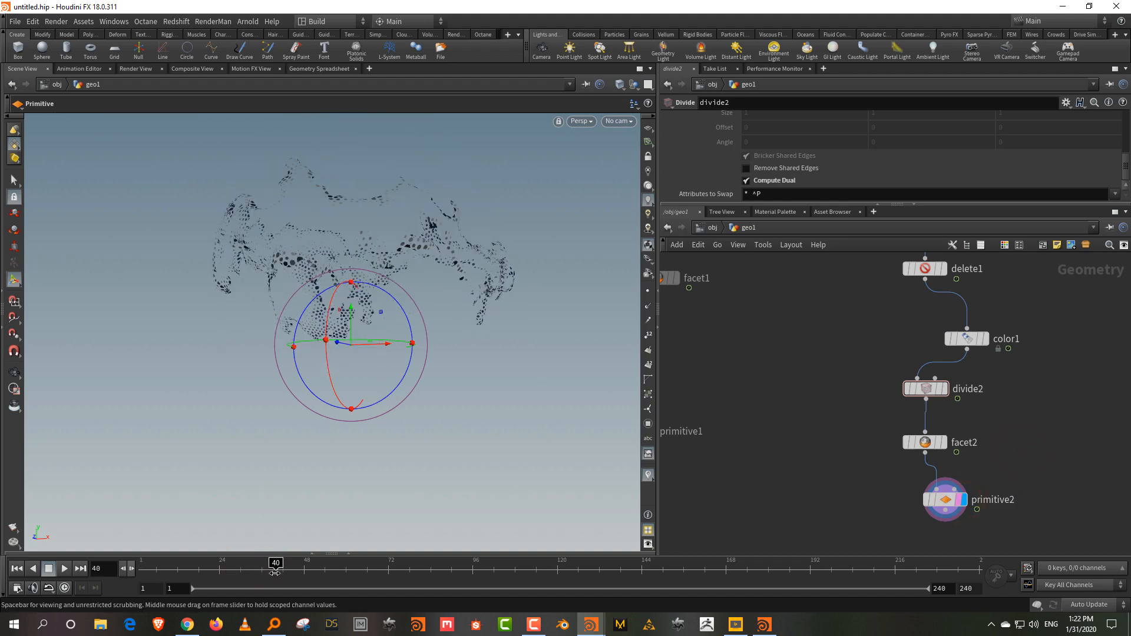
pyautogui.click(945, 499)
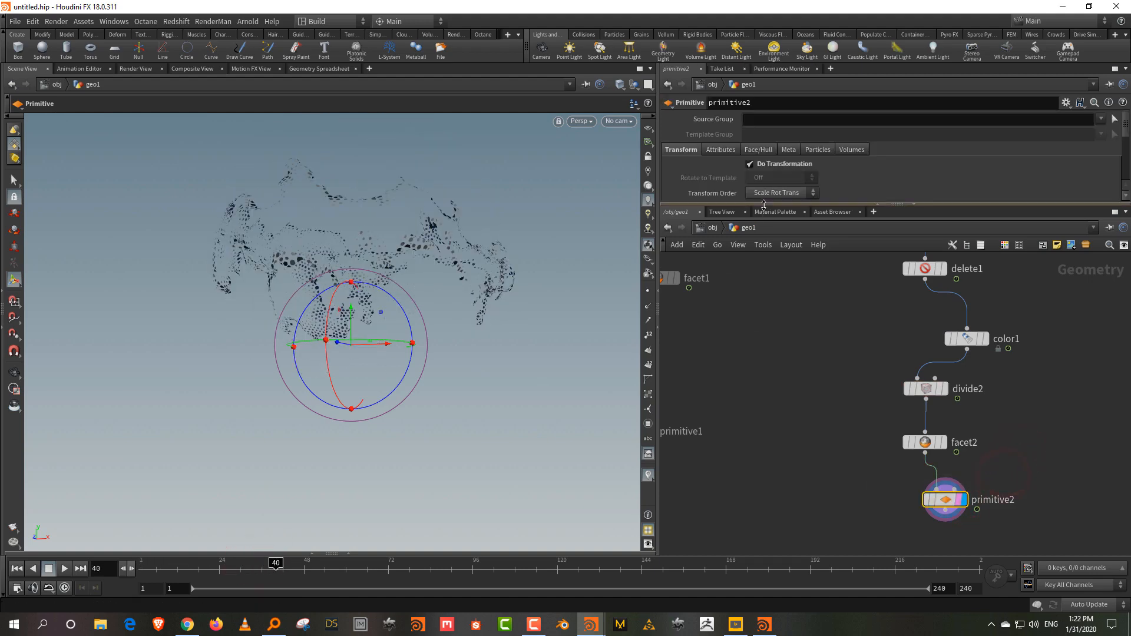
pyautogui.moveTo(763, 204); pyautogui.dragTo(764, 332)
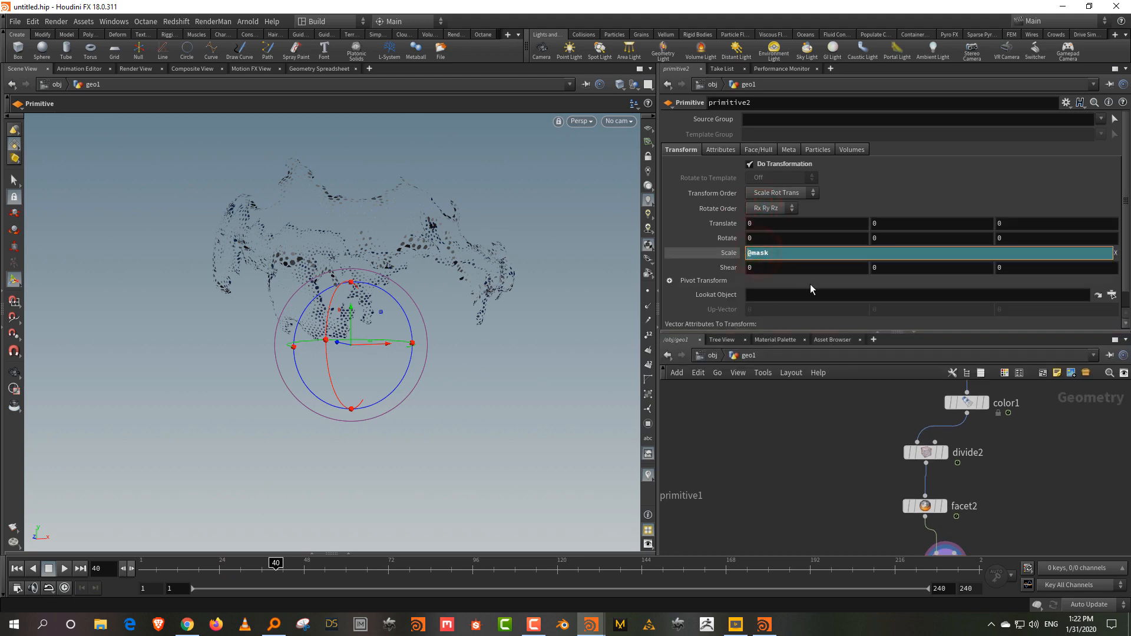
pyautogui.press('Return')
pyautogui.moveTo(197, 567); pyautogui.dragTo(288, 569)
# Step: Add a Merge node below both branches, connect the two Primitive nodes to it and display the merged output
pyautogui.moveTo(795, 484); pyautogui.dragTo(793, 421, button='middle')
pyautogui.press('Tab')
pyautogui.write('merge')
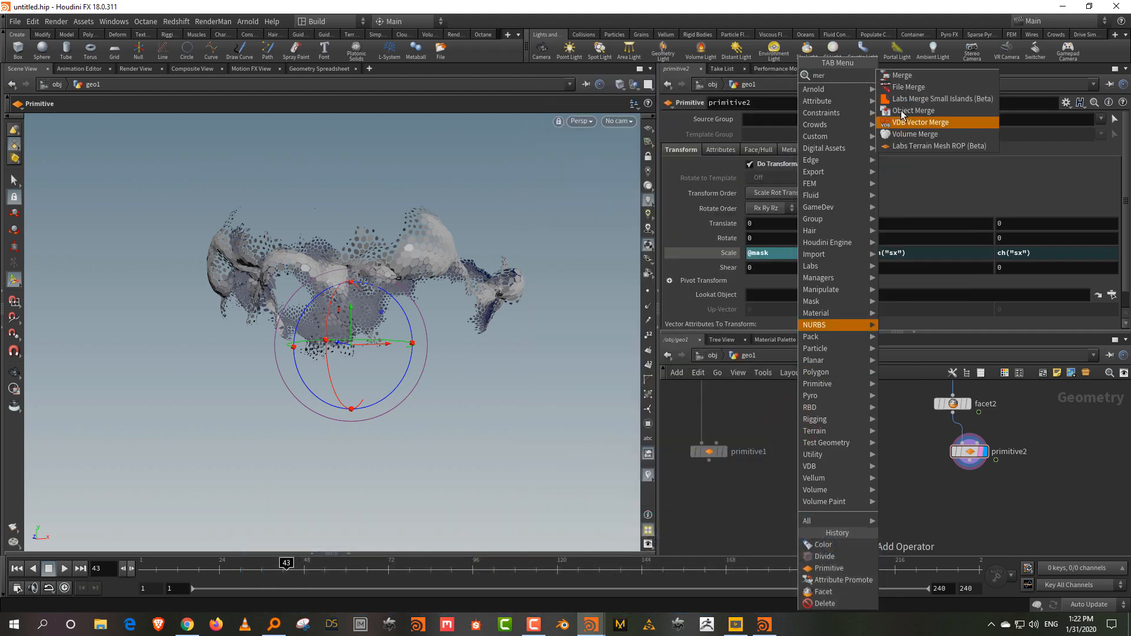
pyautogui.click(909, 77)
pyautogui.click(831, 514)
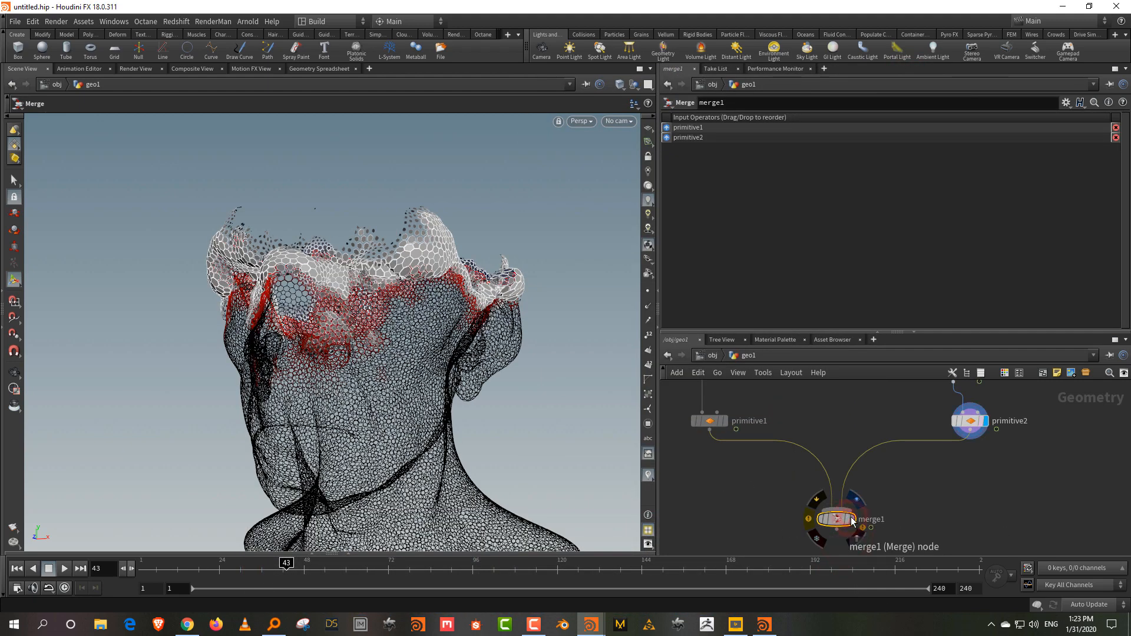
pyautogui.click(906, 490)
# Step: Examine where the remaining head meets the dissolving hexagons by scrubbing between frames 12 and 31, stopping at frame 26
pyautogui.keyDown('alt'); pyautogui.moveTo(393, 313); pyautogui.dragTo(483, 318); pyautogui.keyUp('alt')
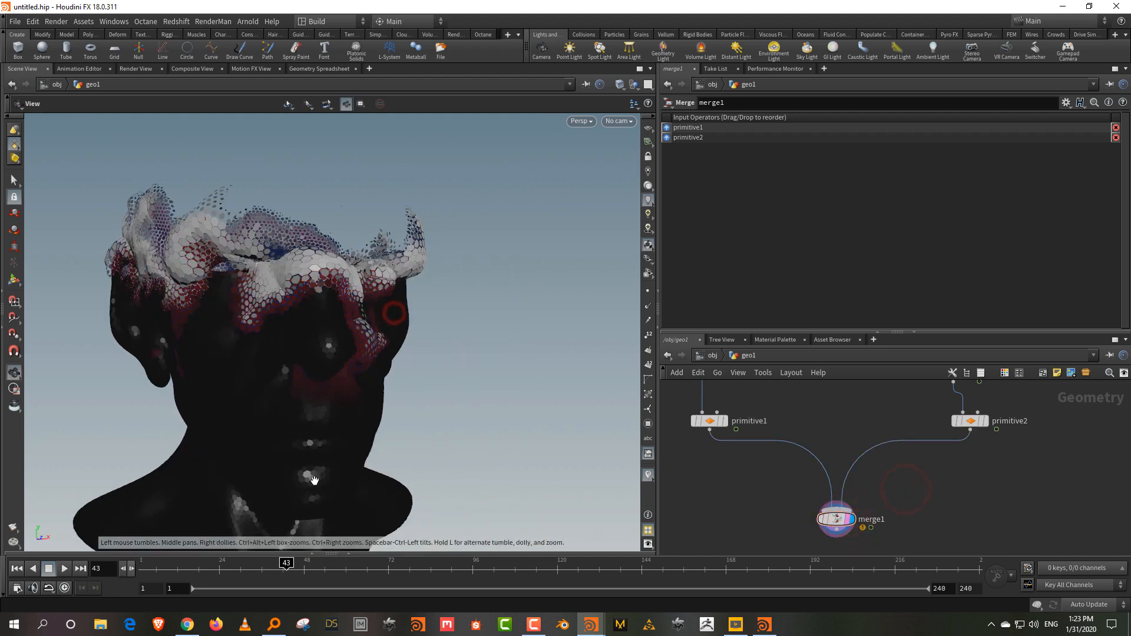
pyautogui.moveTo(154, 573); pyautogui.dragTo(243, 573)
pyautogui.keyDown('alt'); pyautogui.moveTo(377, 236); pyautogui.dragTo(341, 253, button='right'); pyautogui.keyUp('alt')
pyautogui.keyDown('alt'); pyautogui.moveTo(365, 210); pyautogui.dragTo(271, 253, button='middle'); pyautogui.keyUp('alt')
pyautogui.moveTo(259, 259); pyautogui.dragTo(308, 274)
pyautogui.moveTo(308, 275); pyautogui.dragTo(315, 207, button='right')
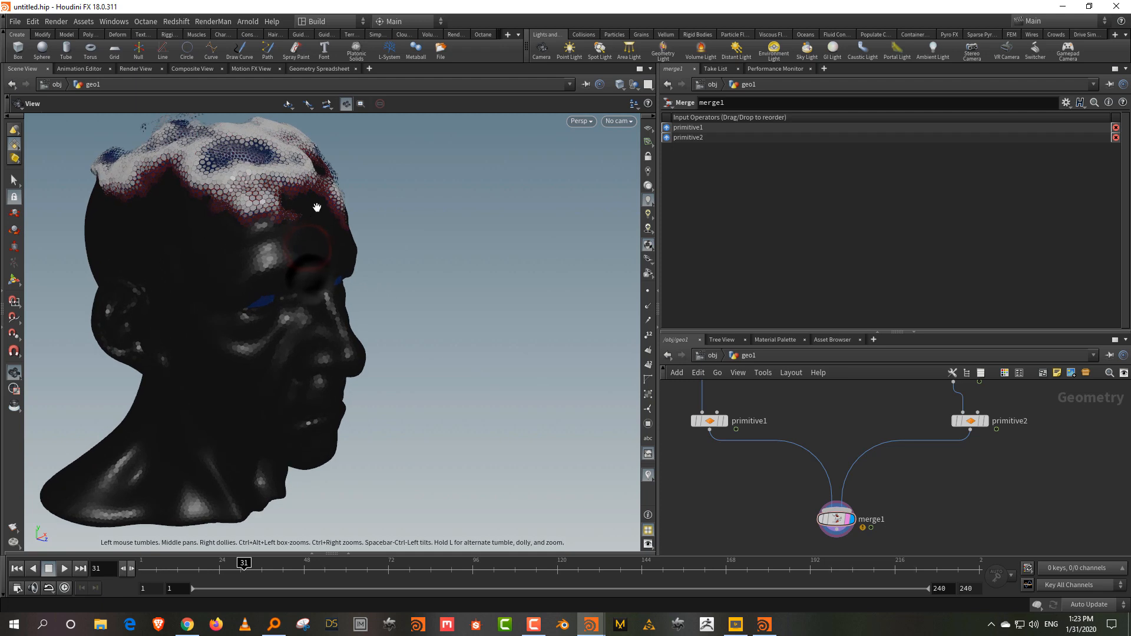
pyautogui.moveTo(316, 207); pyautogui.dragTo(320, 267, button='middle')
pyautogui.moveTo(317, 268); pyautogui.dragTo(268, 295)
pyautogui.click(155, 565)
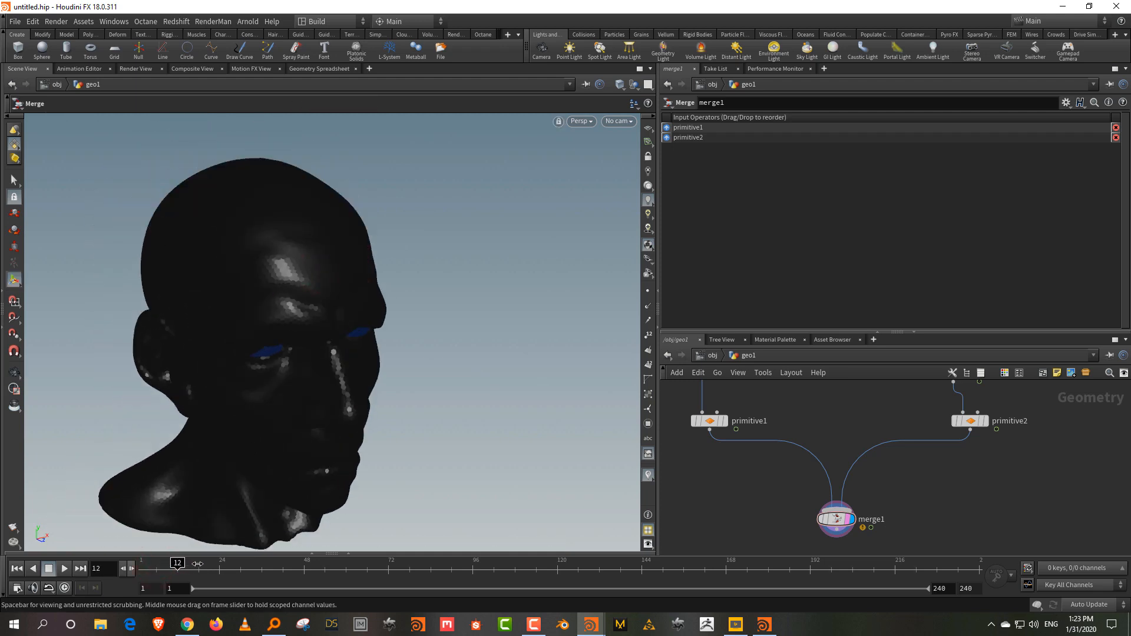
pyautogui.moveTo(197, 563); pyautogui.dragTo(226, 565)
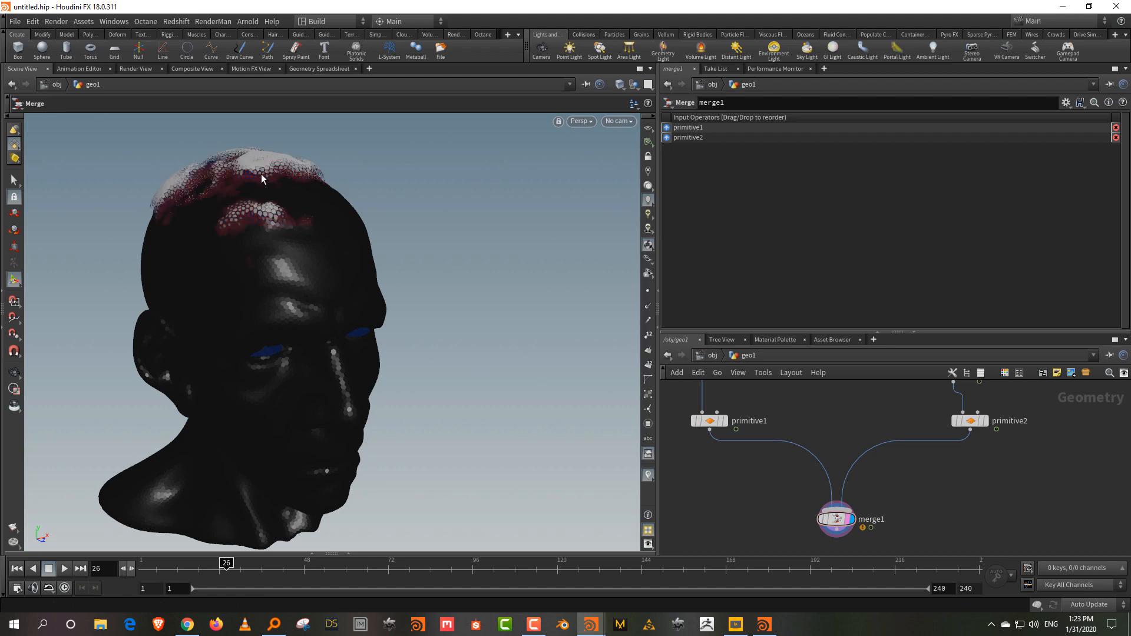
# Step: Insert a Time Shift node between the first Primitive node and the Merge node
pyautogui.press('Tab')
pyautogui.write('tim')
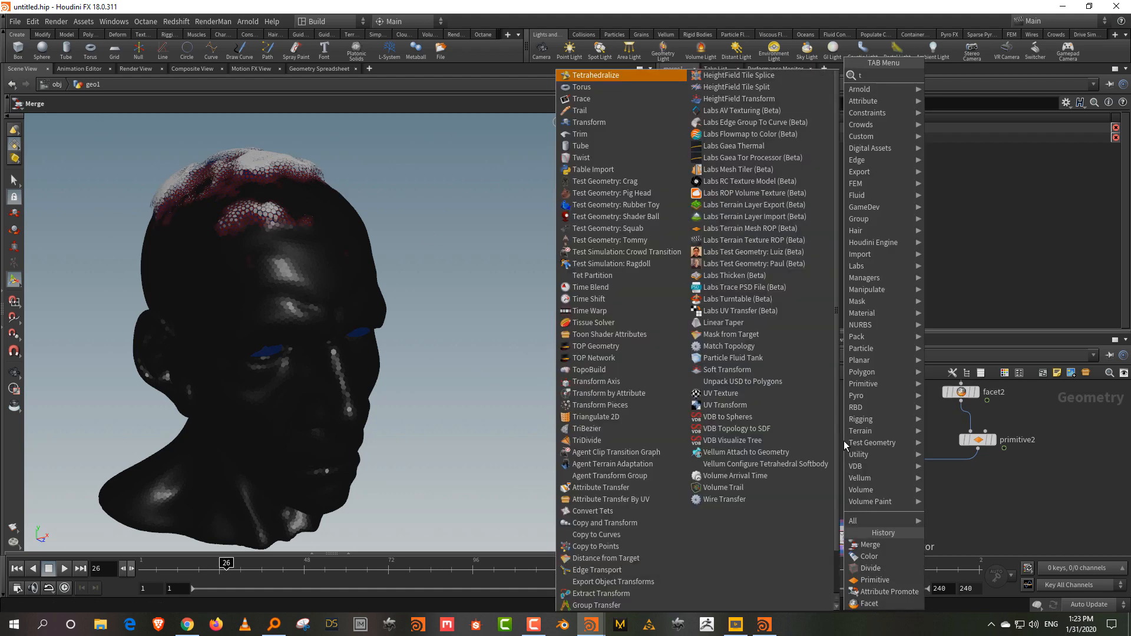
pyautogui.click(992, 86)
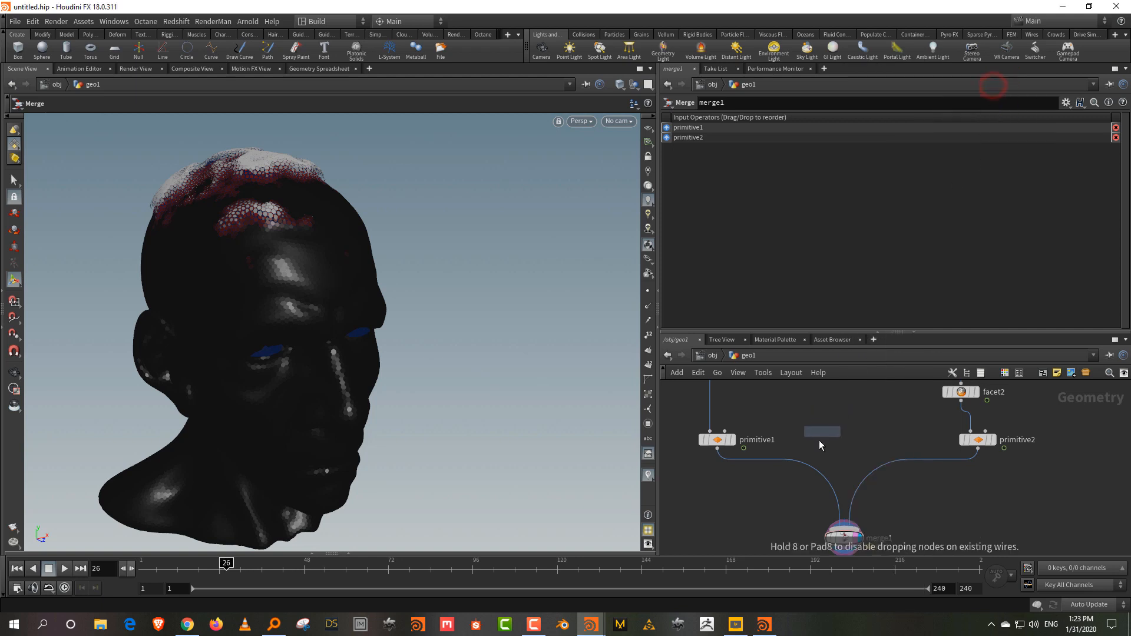
pyautogui.click(811, 468)
# Step: Try offsetting the Time Shift node's frame expression to $F-1
pyautogui.click(725, 135)
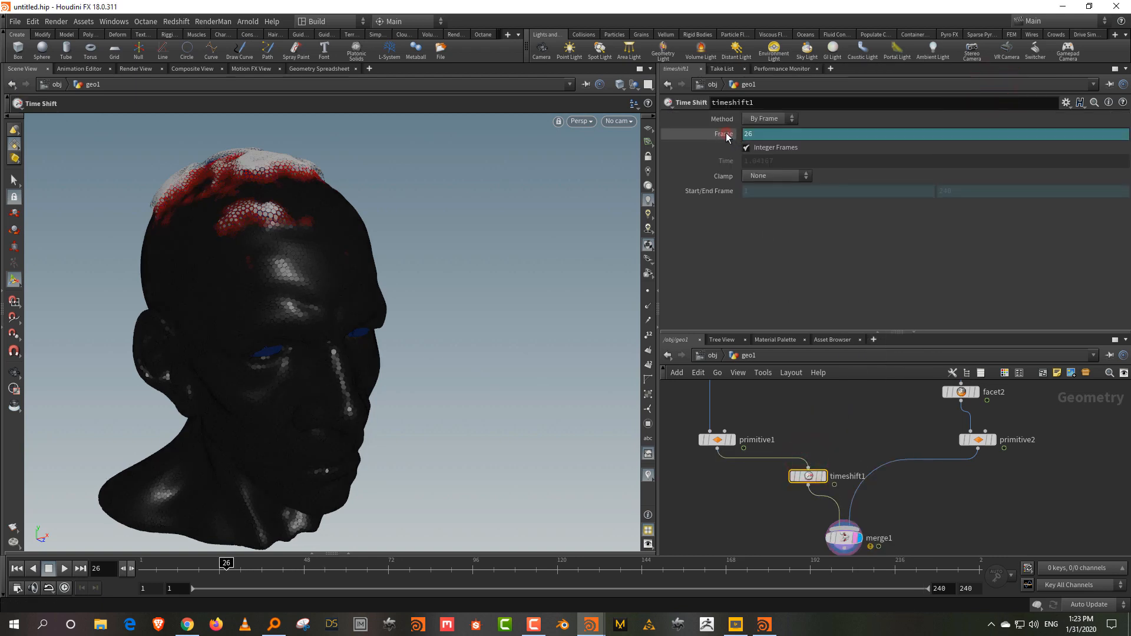
pyautogui.click(768, 133)
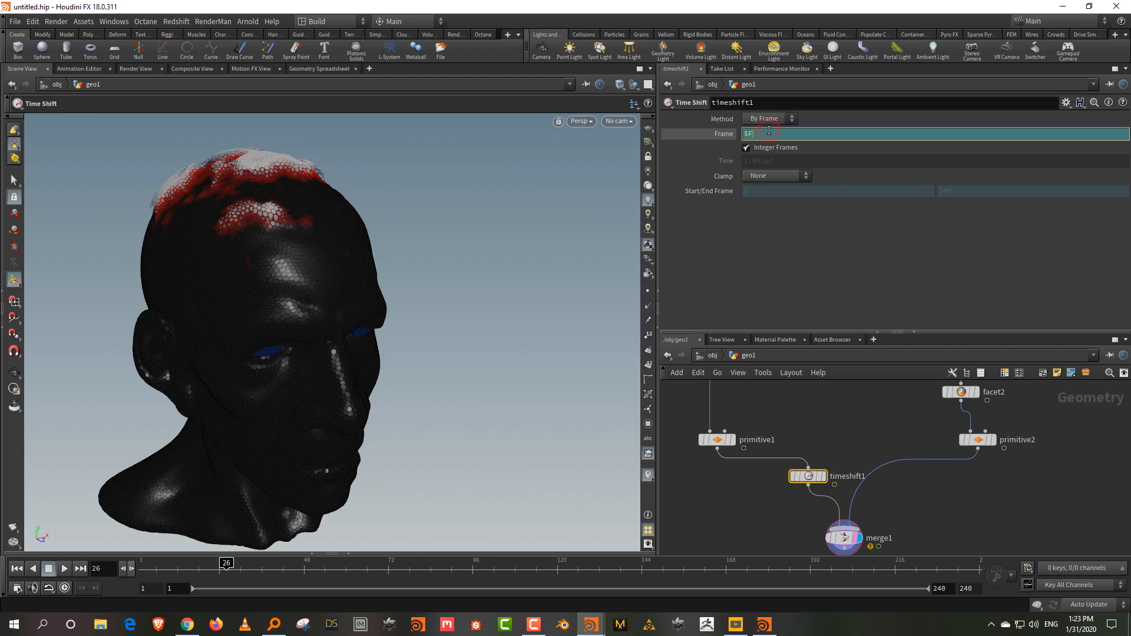
pyautogui.write('-1')
pyautogui.press('Return')
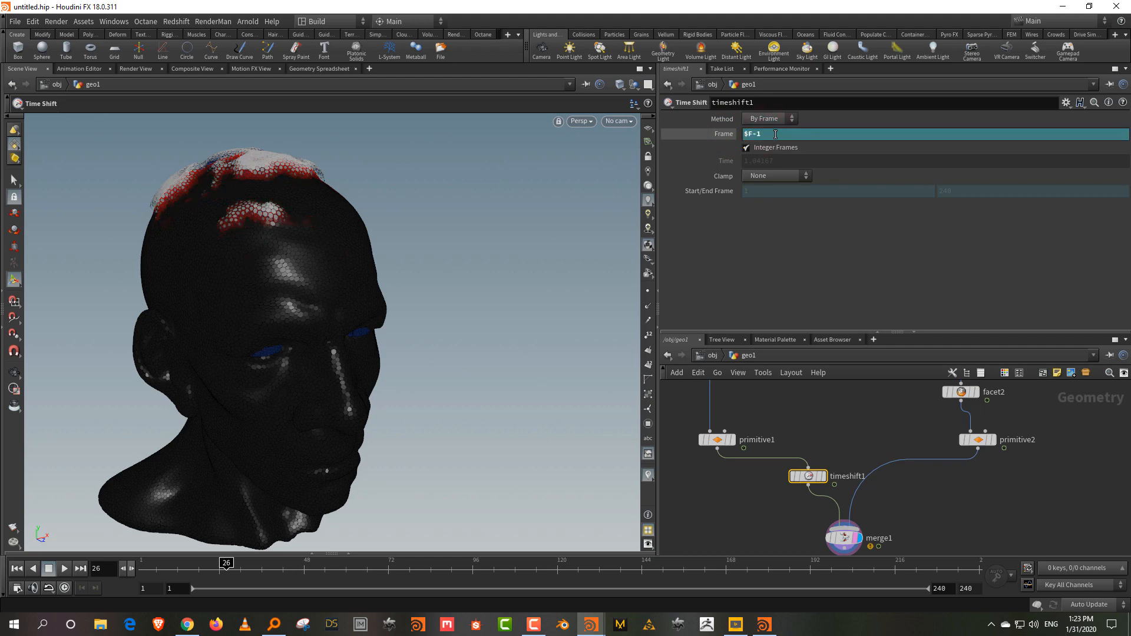
# Step: Set the Time Shift node's frame expression to $F+1 and check the merged head while scrubbing to frame 36
pyautogui.click(775, 134)
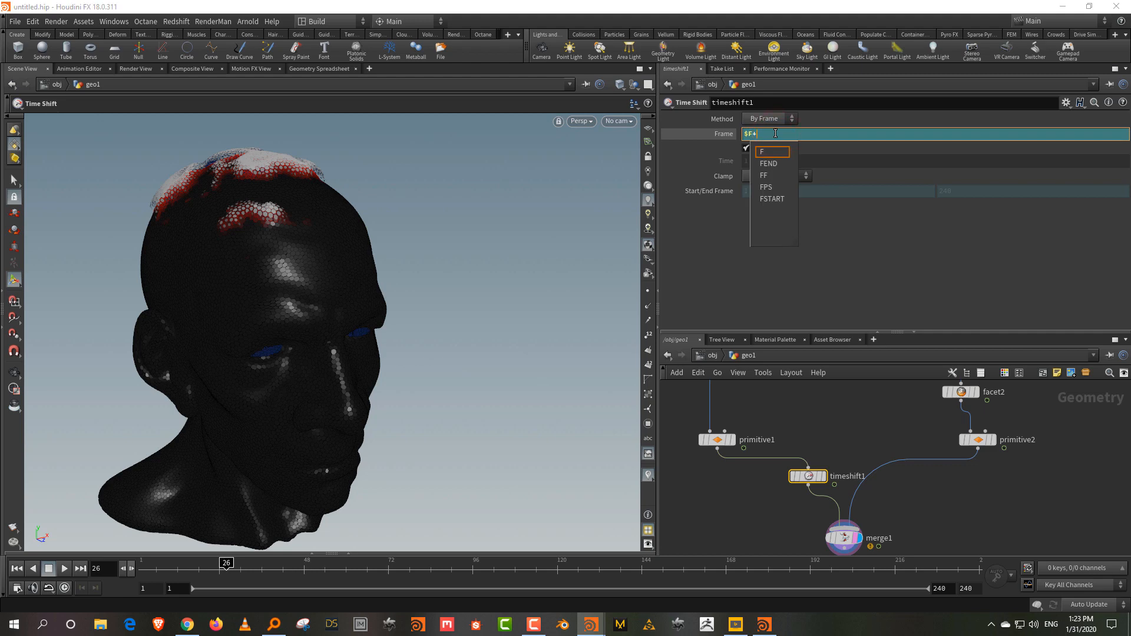
pyautogui.press('Return')
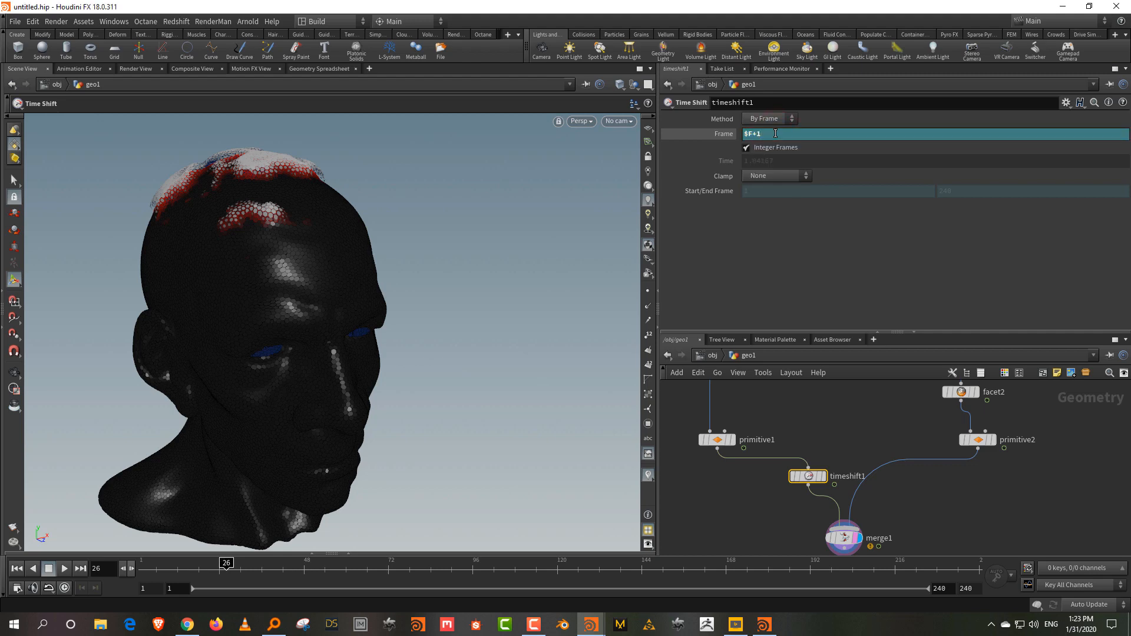
pyautogui.keyDown('alt'); pyautogui.moveTo(371, 216); pyautogui.dragTo(244, 235); pyautogui.keyUp('alt')
pyautogui.keyDown('alt'); pyautogui.moveTo(306, 232); pyautogui.dragTo(369, 179, button='right'); pyautogui.keyUp('alt')
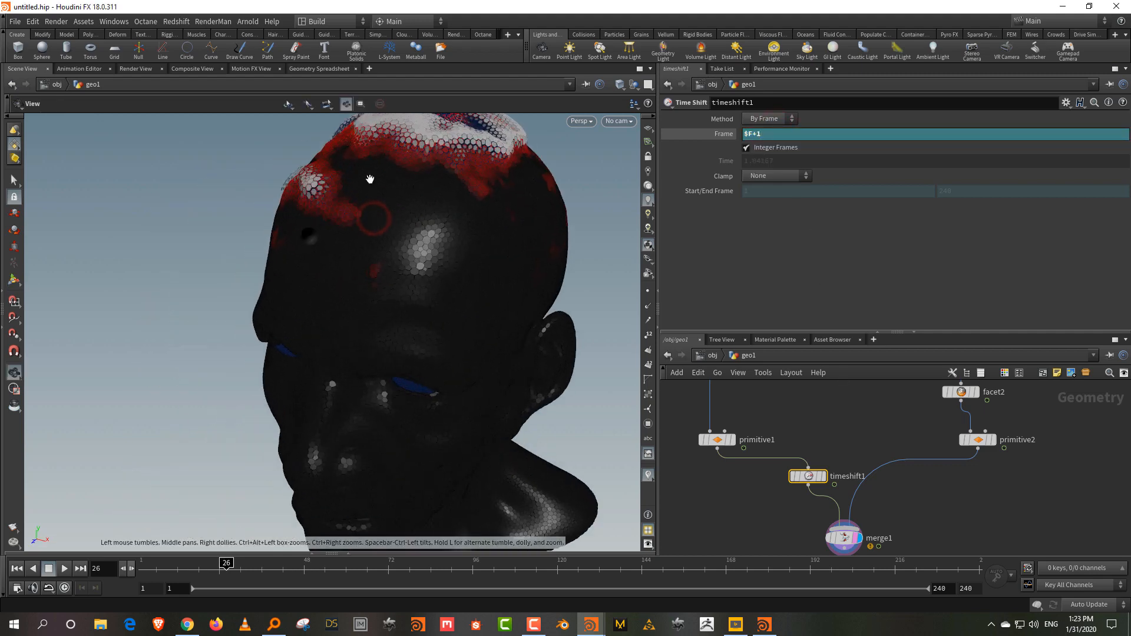
pyautogui.keyDown('alt'); pyautogui.moveTo(316, 236); pyautogui.dragTo(359, 221); pyautogui.keyUp('alt')
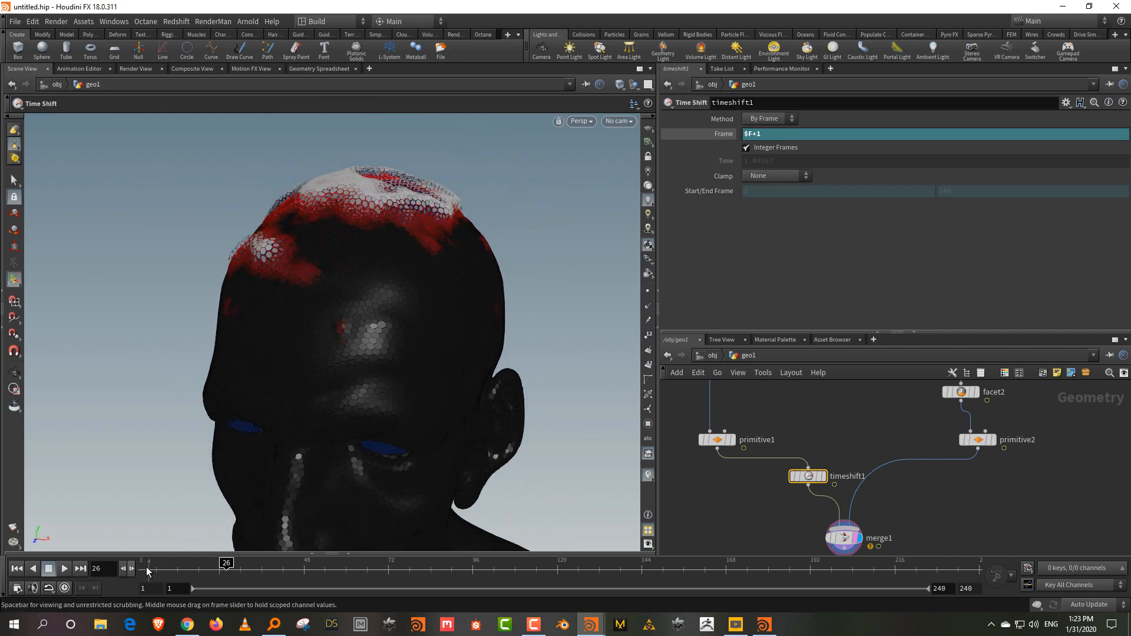
pyautogui.moveTo(162, 568); pyautogui.dragTo(261, 576)
pyautogui.keyDown('alt'); pyautogui.moveTo(365, 346); pyautogui.dragTo(326, 299); pyautogui.keyUp('alt')
pyautogui.click(953, 489)
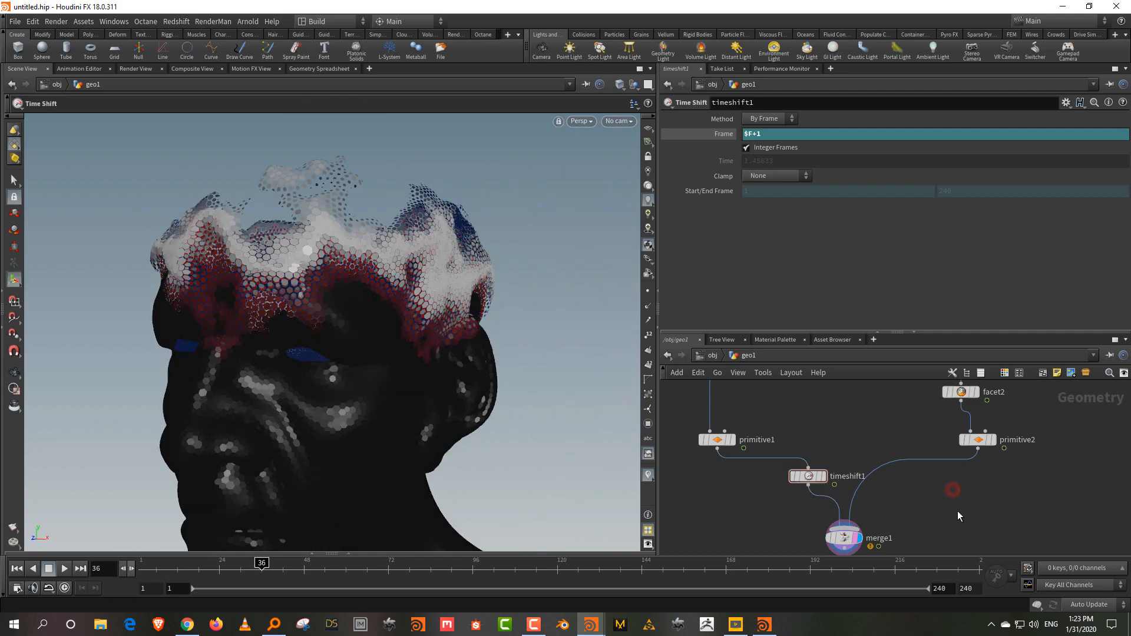
# Step: Rearrange the Time Shift and Merge nodes to leave room beneath the copied Primitive node
pyautogui.moveTo(957, 508); pyautogui.dragTo(952, 488, button='middle')
pyautogui.scroll(-1, 952, 487)
pyautogui.moveTo(827, 462); pyautogui.dragTo(778, 463)
pyautogui.moveTo(943, 485); pyautogui.dragTo(938, 452, button='middle')
pyautogui.moveTo(923, 471); pyautogui.dragTo(852, 547)
pyautogui.moveTo(983, 411); pyautogui.dragTo(978, 476, button='middle')
pyautogui.scroll(2, 976, 464)
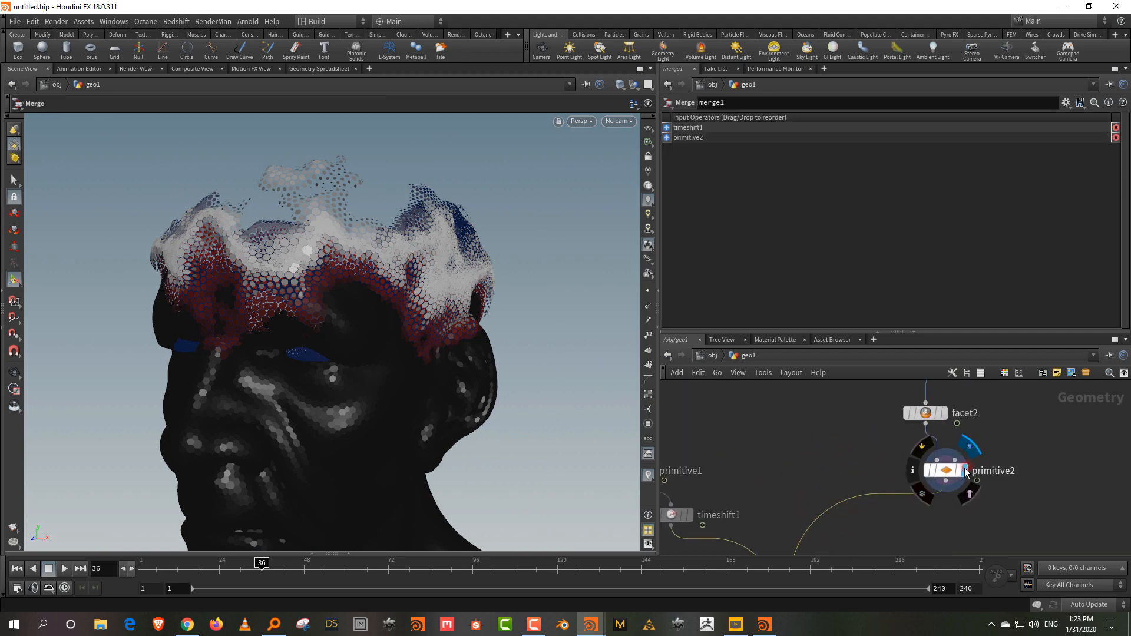
# Step: Display the copied Primitive node's output and select the node to view only its hexagonal pieces
pyautogui.click(963, 470)
pyautogui.moveTo(1005, 508); pyautogui.dragTo(946, 466)
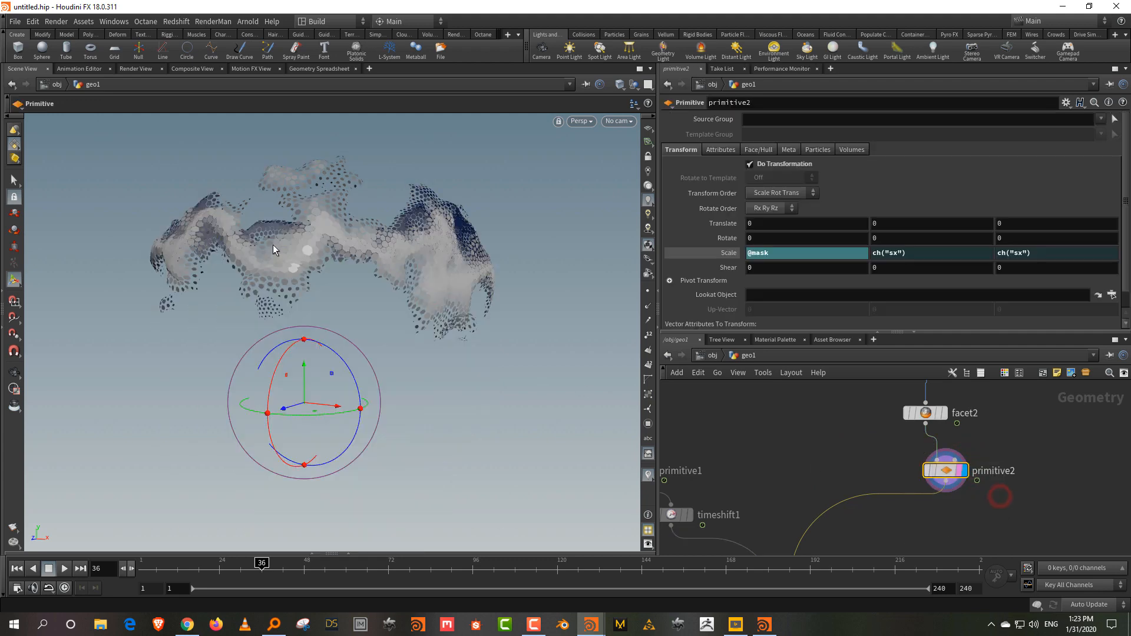
pyautogui.keyDown('alt'); pyautogui.moveTo(275, 249); pyautogui.dragTo(282, 365); pyautogui.keyUp('alt')
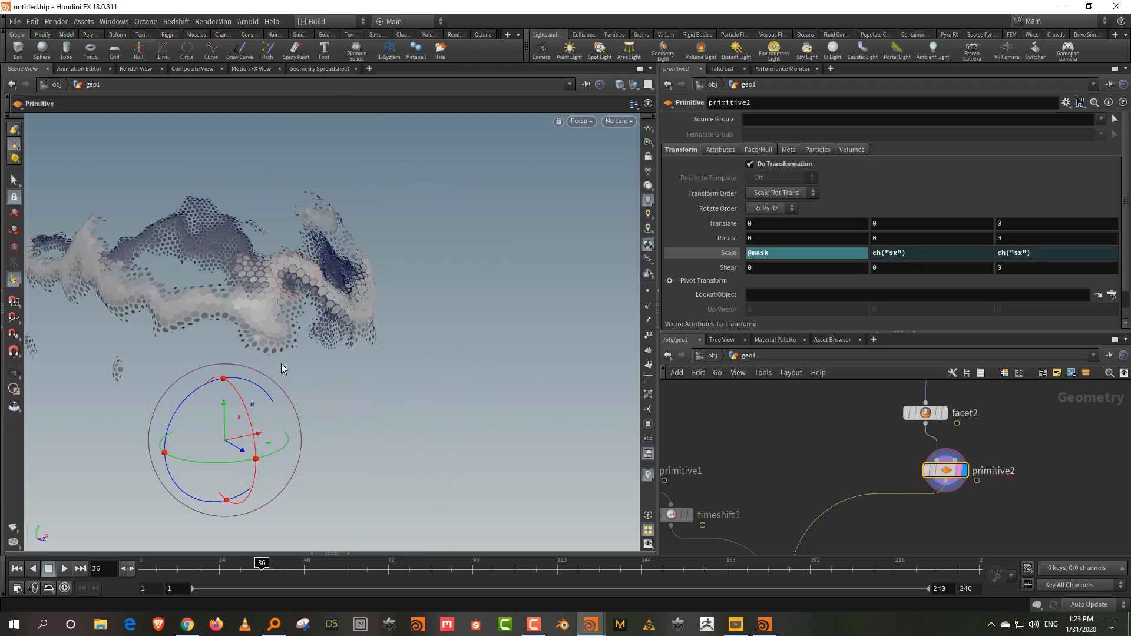
pyautogui.middleClick(944, 470)
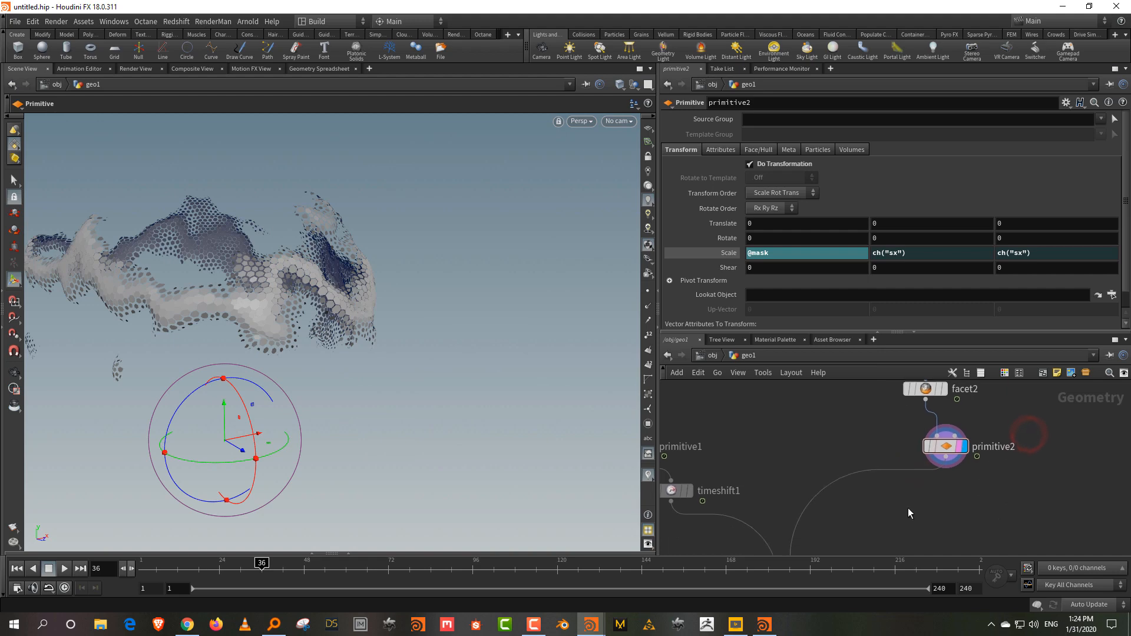
# Step: Insert a PolyExtrude node between the copied Primitive node and the Merge node, display it and set its distance to 0.027
pyautogui.press('Tab')
pyautogui.write('polyex')
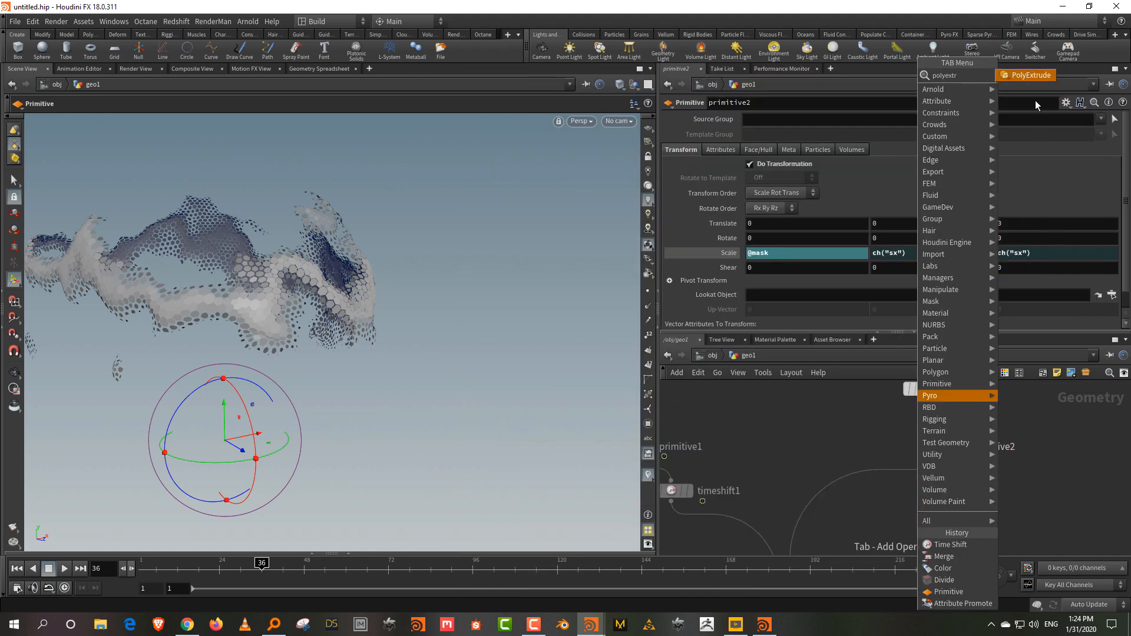
pyautogui.click(1029, 75)
pyautogui.click(873, 488)
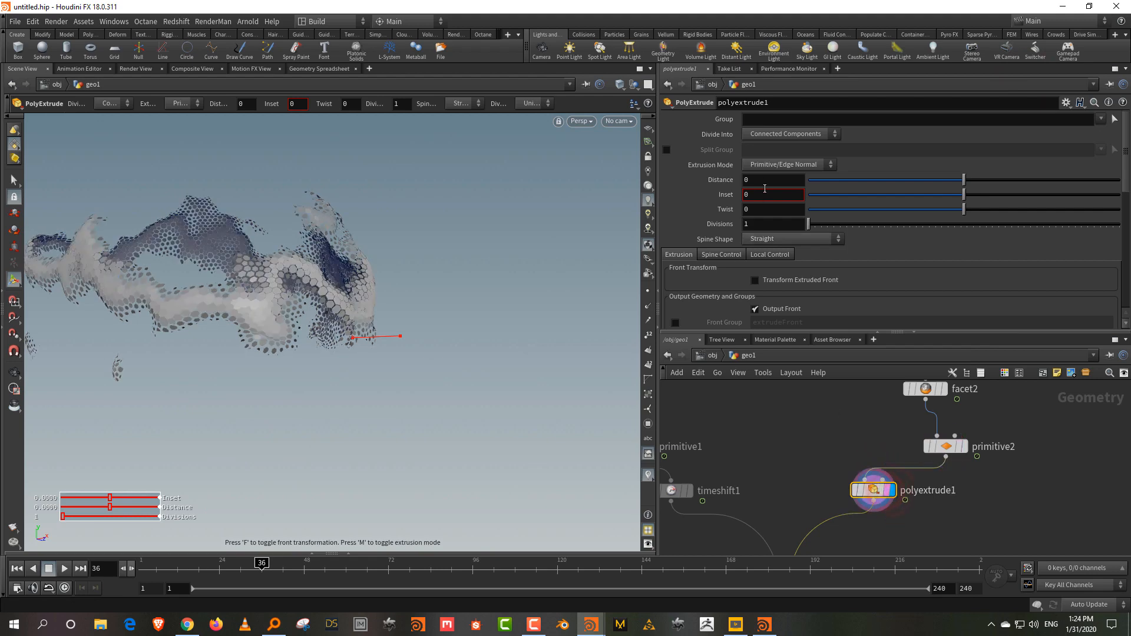
pyautogui.click(978, 185)
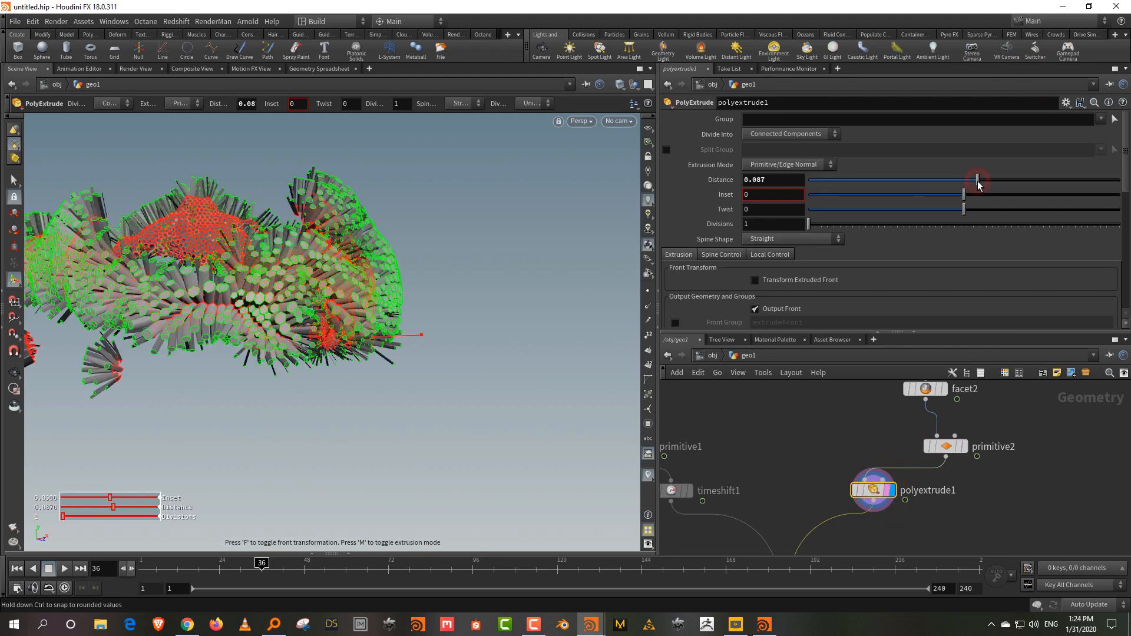
pyautogui.moveTo(973, 188); pyautogui.dragTo(967, 185)
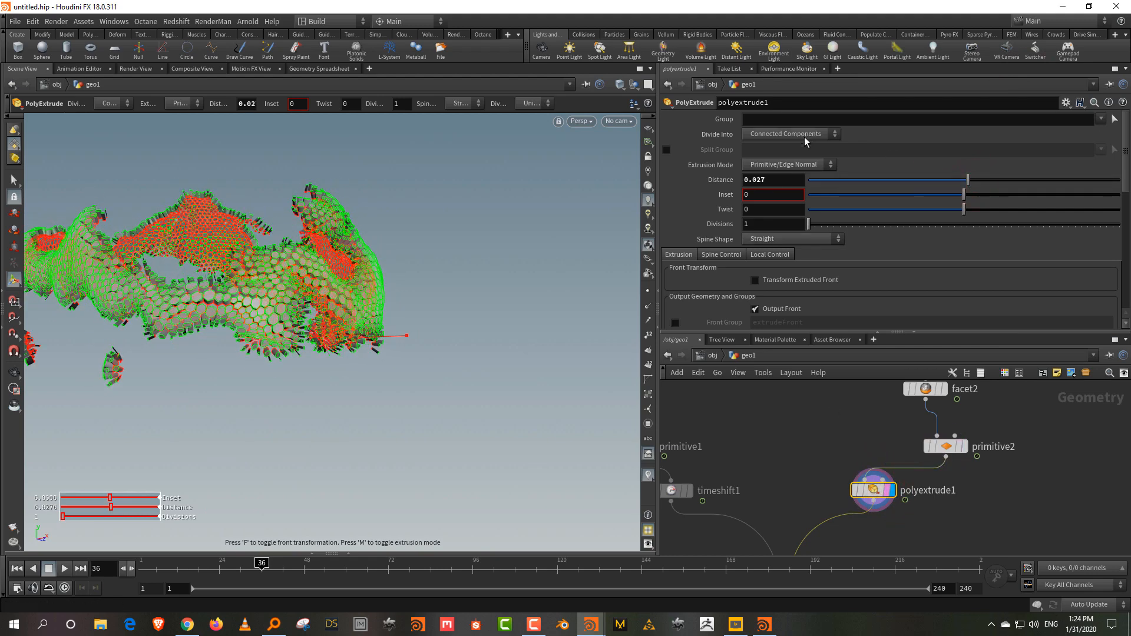
# Step: Enable the PolyExtrude node's Distance Scale with the Cd attribute and inspect the extruded hexagons up close
pyautogui.click(768, 256)
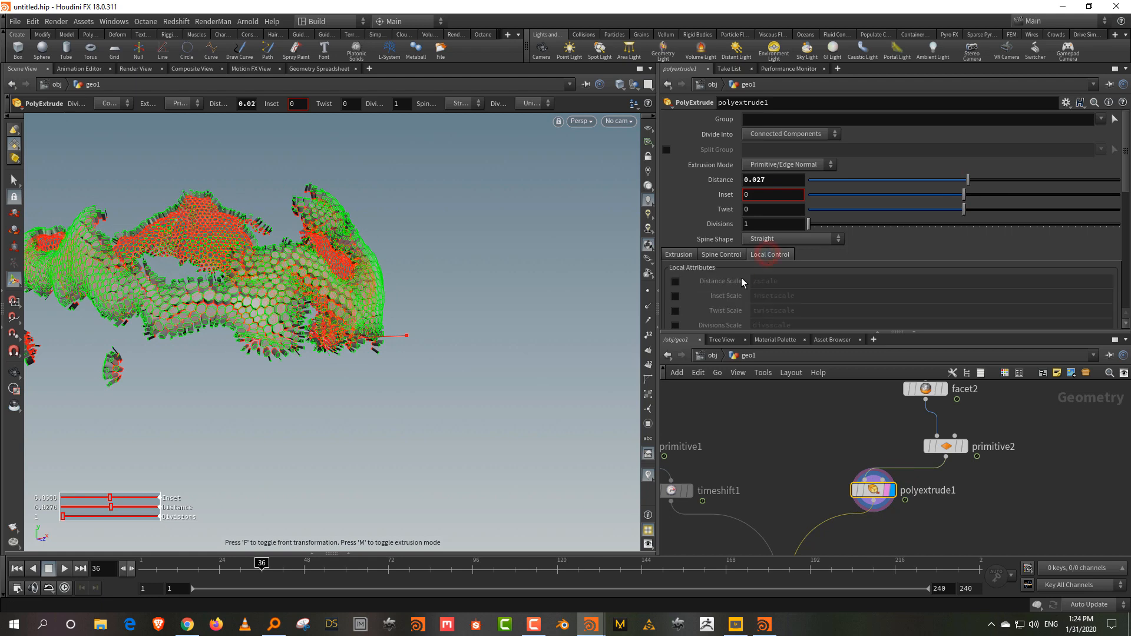
pyautogui.click(675, 281)
pyautogui.doubleClick(765, 281)
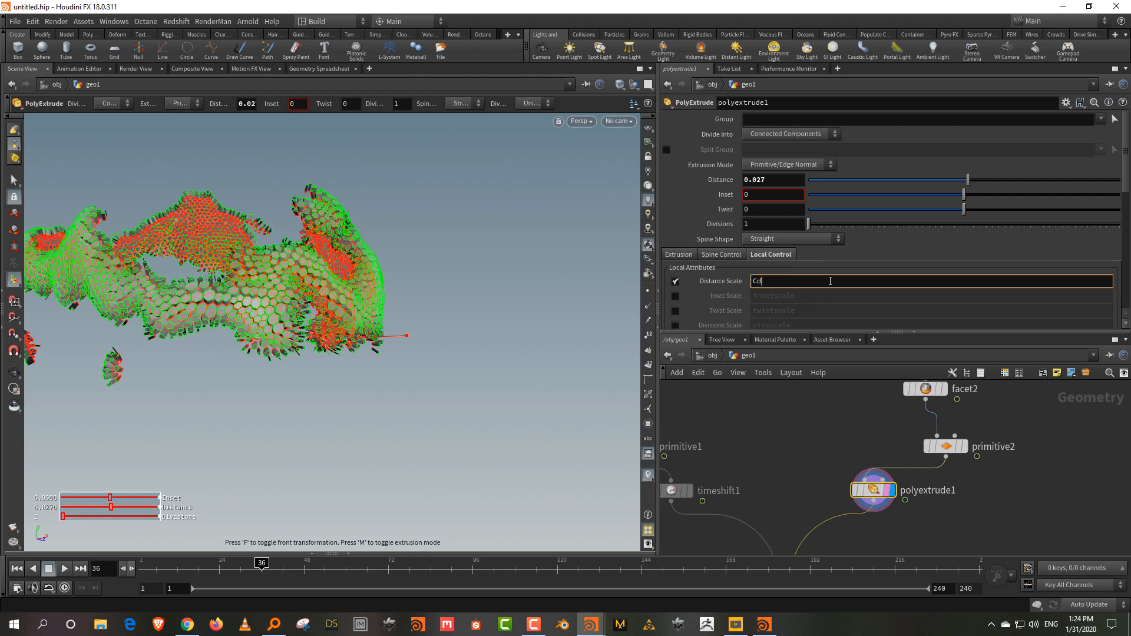
pyautogui.press('Return')
pyautogui.moveTo(787, 431); pyautogui.dragTo(790, 480)
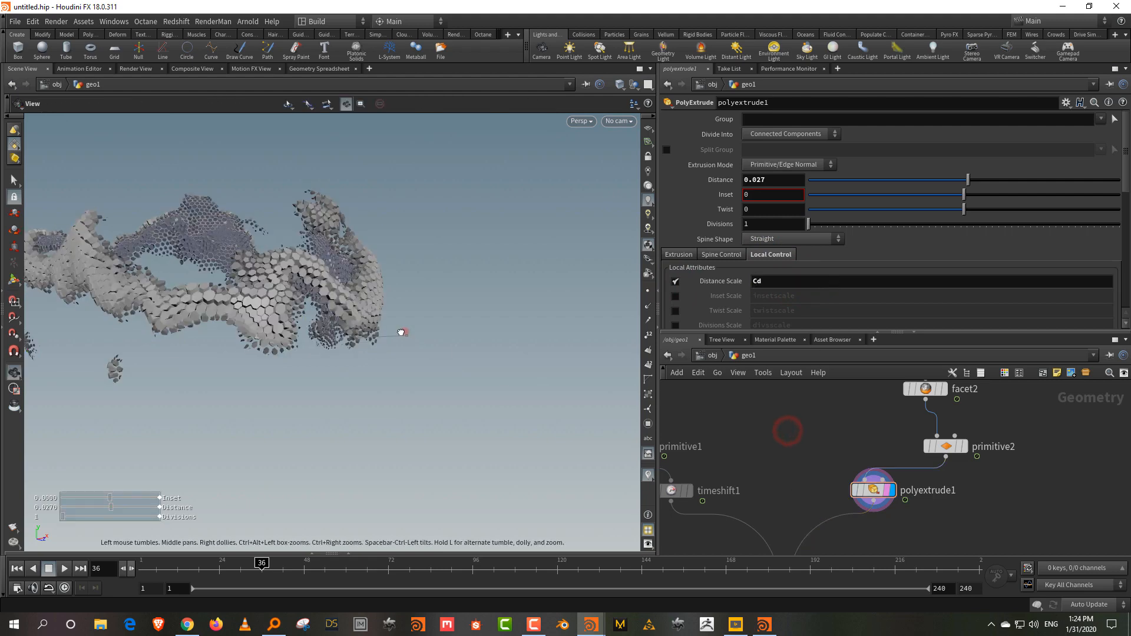
pyautogui.moveTo(399, 331)
pyautogui.keyDown('alt'); pyautogui.mouseDown()
pyautogui.moveTo(361, 336)
pyautogui.moveTo(408, 344)
pyautogui.mouseUp(); pyautogui.keyUp('alt')
pyautogui.keyDown('alt'); pyautogui.moveTo(407, 344); pyautogui.dragTo(420, 227, button='right'); pyautogui.keyUp('alt')
pyautogui.keyDown('alt'); pyautogui.moveTo(427, 235); pyautogui.dragTo(408, 216); pyautogui.keyUp('alt')
# Step: Try an extrusion inset of 0.03 with Inset Scale enabled, and reset the inset to 0
pyautogui.click(676, 296)
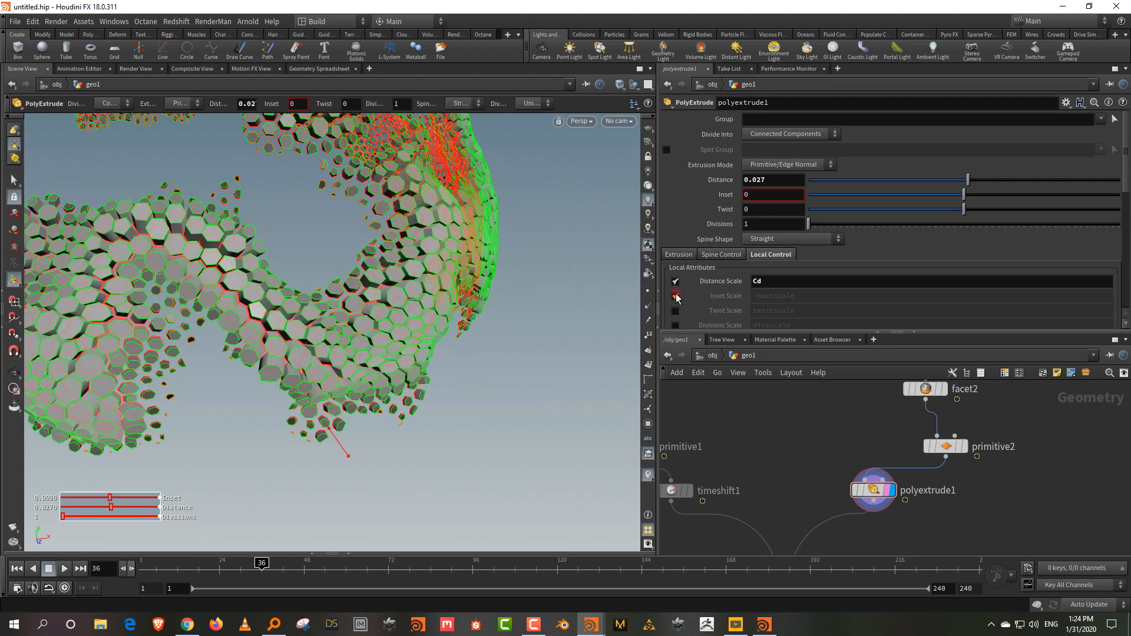
pyautogui.moveTo(963, 195)
pyautogui.mouseDown()
pyautogui.moveTo(976, 196)
pyautogui.moveTo(966, 194)
pyautogui.mouseUp()
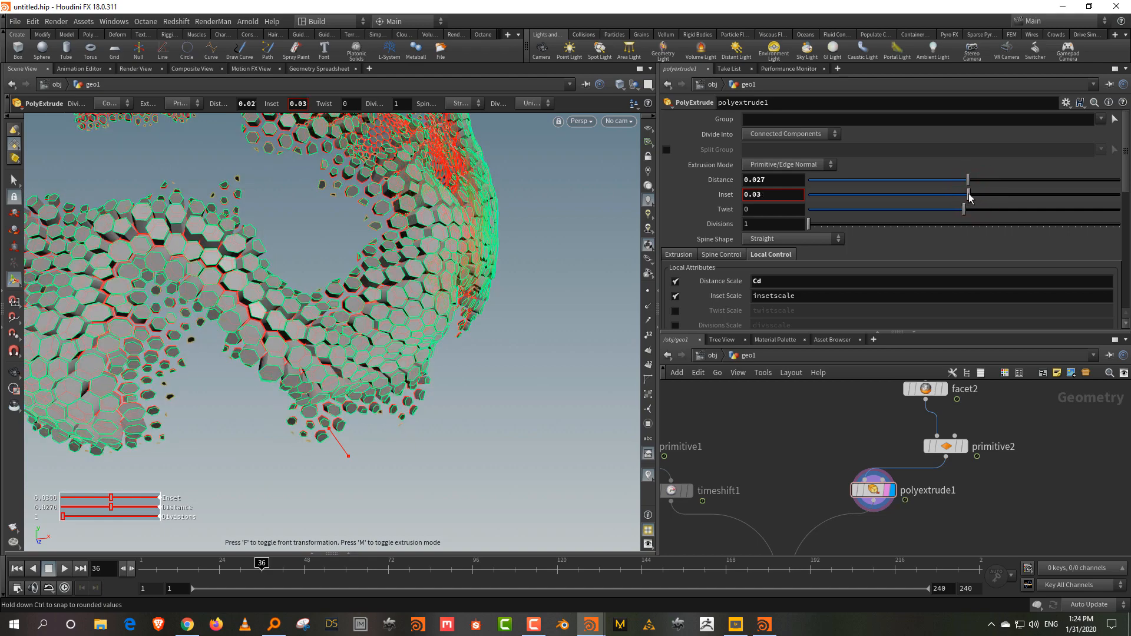
pyautogui.moveTo(774, 195); pyautogui.dragTo(728, 196)
# Step: Enable Transform Extruded Front with a scale of 0.5 on all axes and scrub the animation to frame 40
pyautogui.click(676, 224)
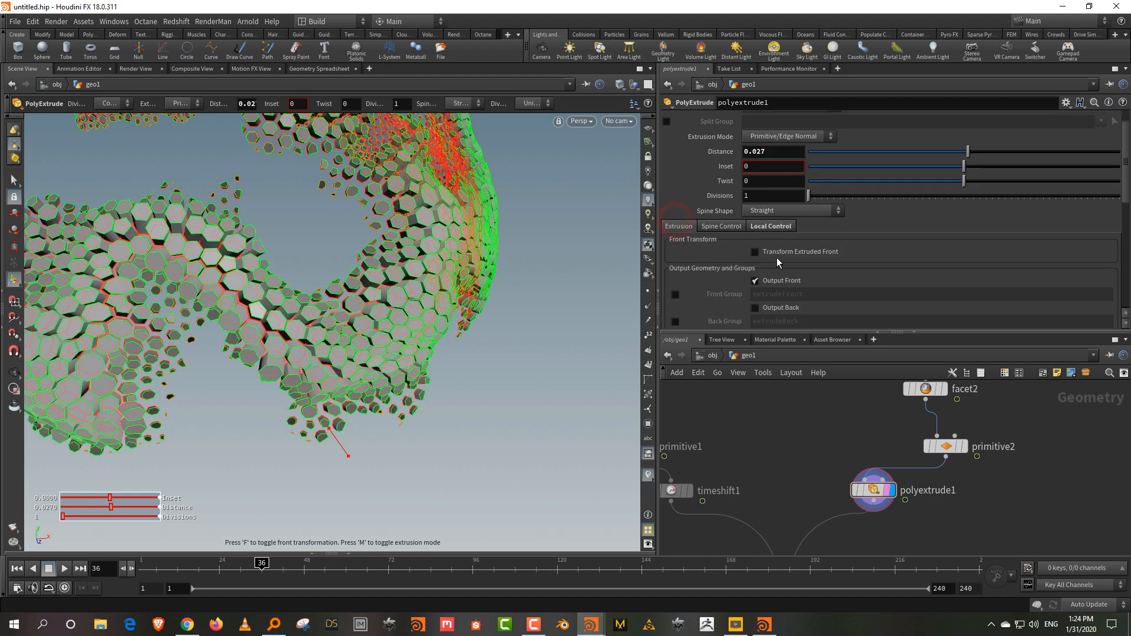
pyautogui.click(777, 253)
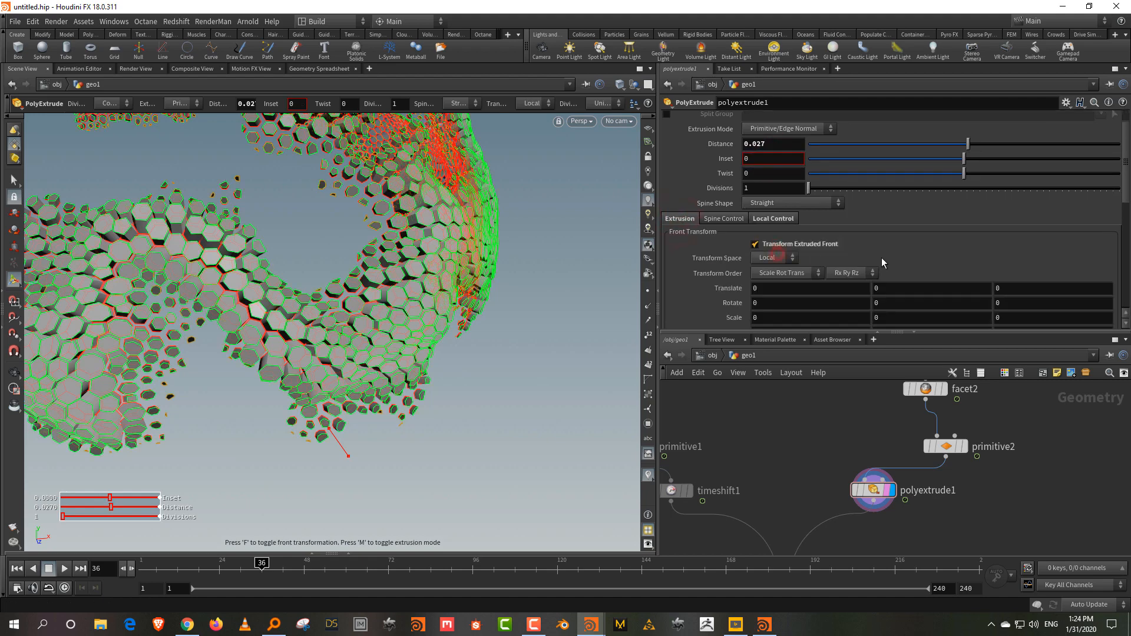
pyautogui.scroll(-1, 896, 245)
pyautogui.moveTo(729, 287); pyautogui.dragTo(704, 288, button='middle')
pyautogui.click(167, 567)
pyautogui.moveTo(167, 567); pyautogui.dragTo(276, 565)
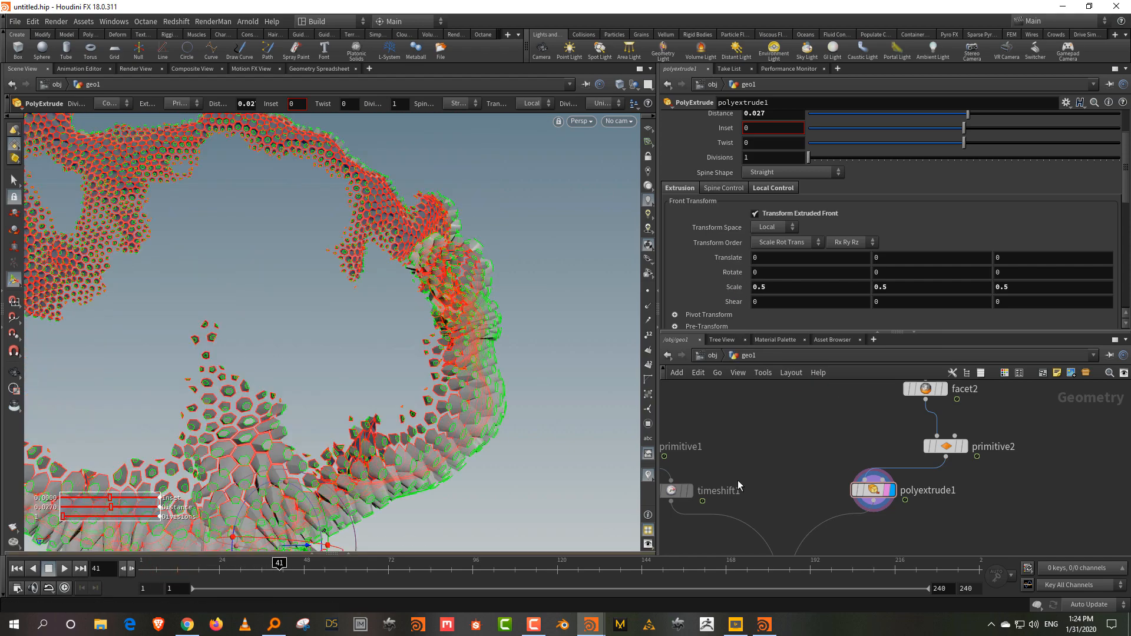
pyautogui.moveTo(780, 444); pyautogui.dragTo(798, 334, button='middle')
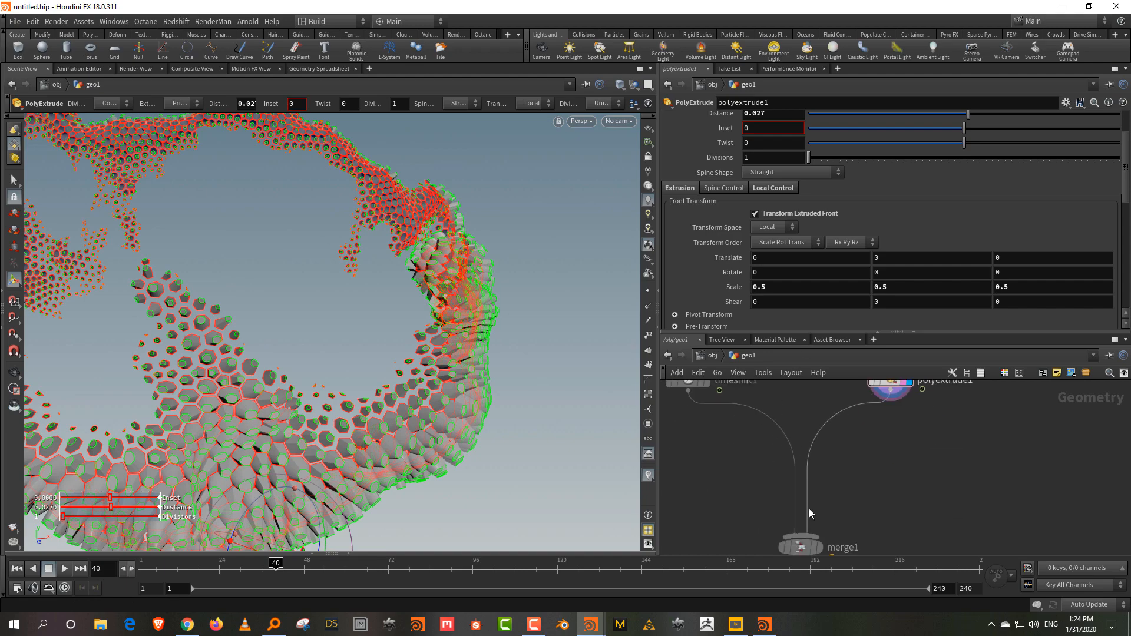
# Step: Display the Merge node, view the whole head from the front and scrub the animation to frame 33
pyautogui.click(817, 547)
pyautogui.keyDown('alt'); pyautogui.moveTo(351, 306); pyautogui.dragTo(355, 404, button='right'); pyautogui.keyUp('alt')
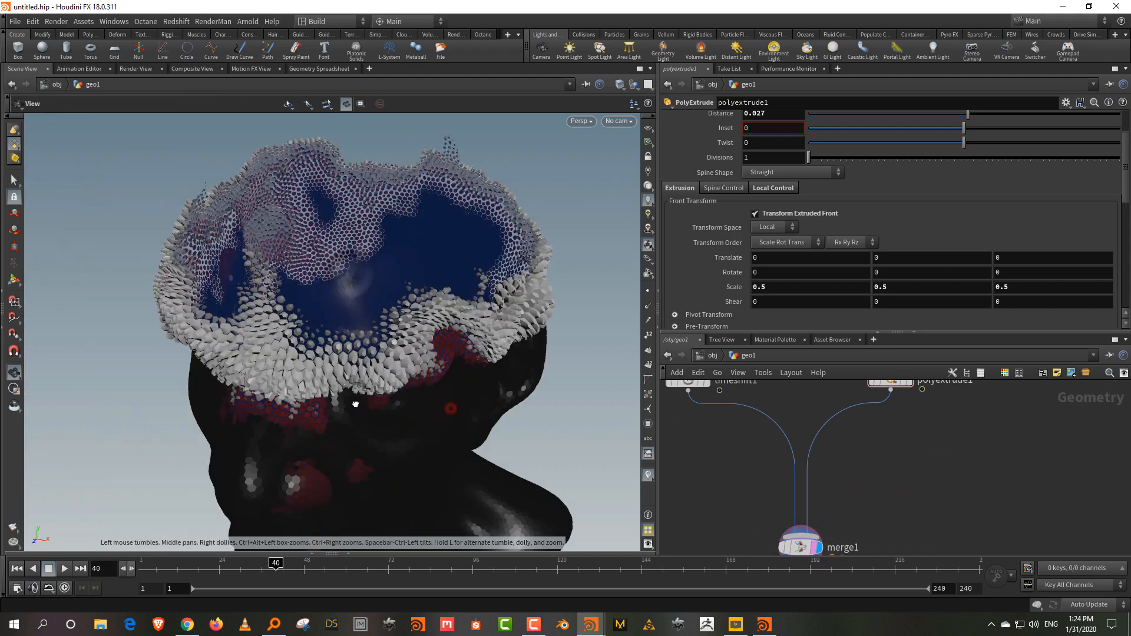
pyautogui.keyDown('alt'); pyautogui.moveTo(355, 404); pyautogui.dragTo(449, 408); pyautogui.keyUp('alt')
pyautogui.keyDown('alt'); pyautogui.moveTo(347, 421); pyautogui.dragTo(331, 365, button='middle'); pyautogui.keyUp('alt')
pyautogui.keyDown('alt'); pyautogui.moveTo(331, 366); pyautogui.dragTo(406, 383); pyautogui.keyUp('alt')
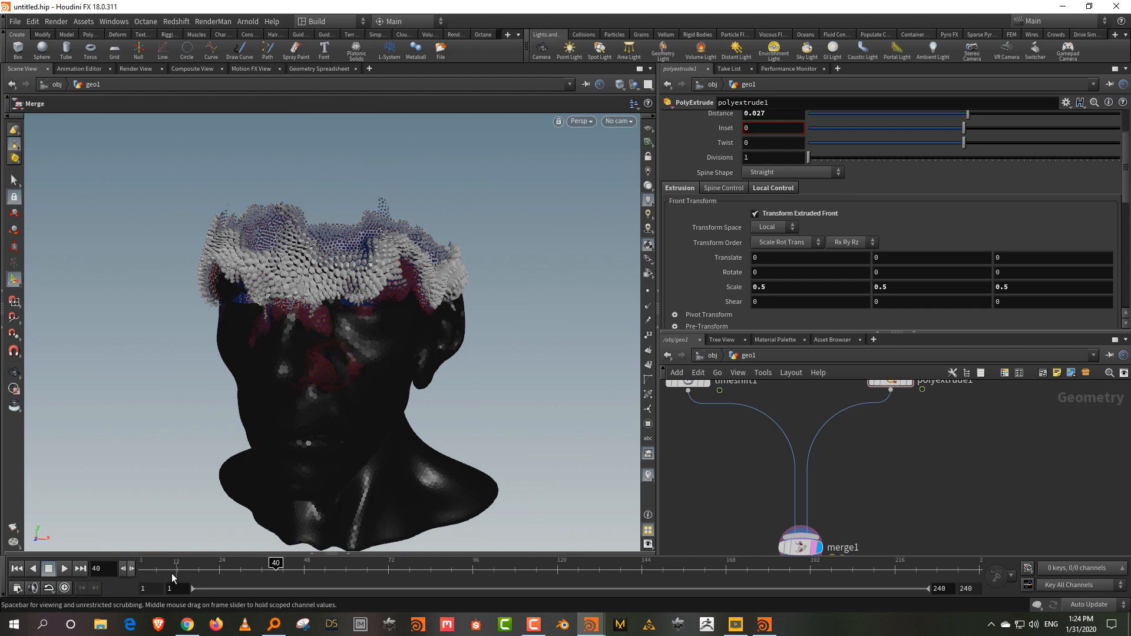
pyautogui.moveTo(163, 570); pyautogui.dragTo(250, 570)
# Step: Insert a Color node after the Time Shift node, display it and set its color type to Ramp from Attribute
pyautogui.moveTo(757, 331); pyautogui.dragTo(758, 258)
pyautogui.scroll(2, 778, 387)
pyautogui.click(763, 375)
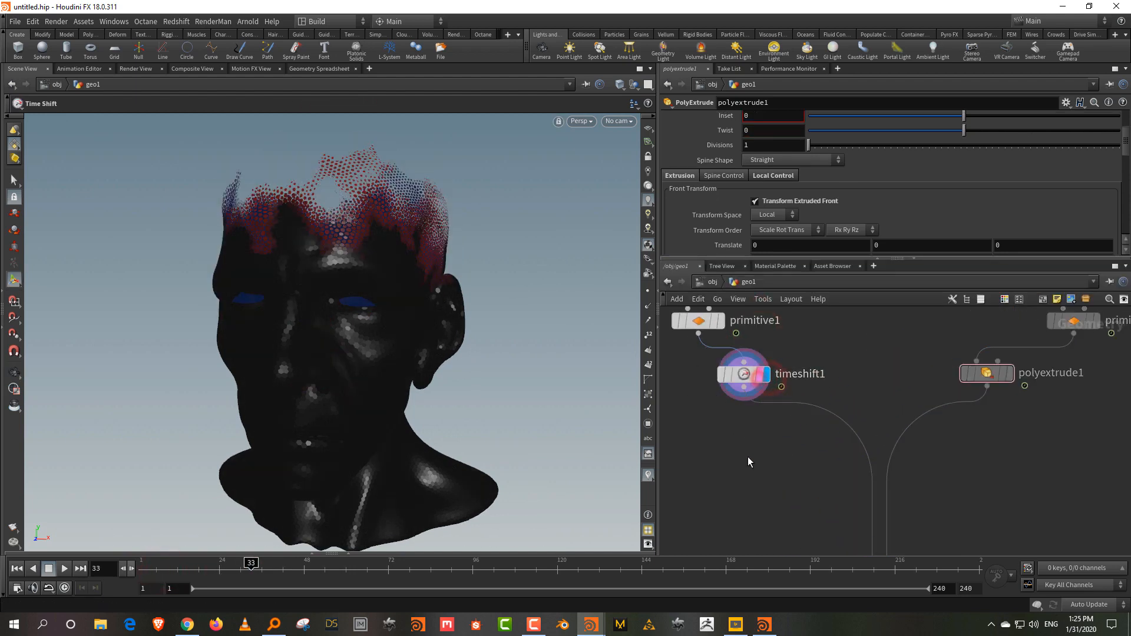
pyautogui.press('Tab')
pyautogui.write('color')
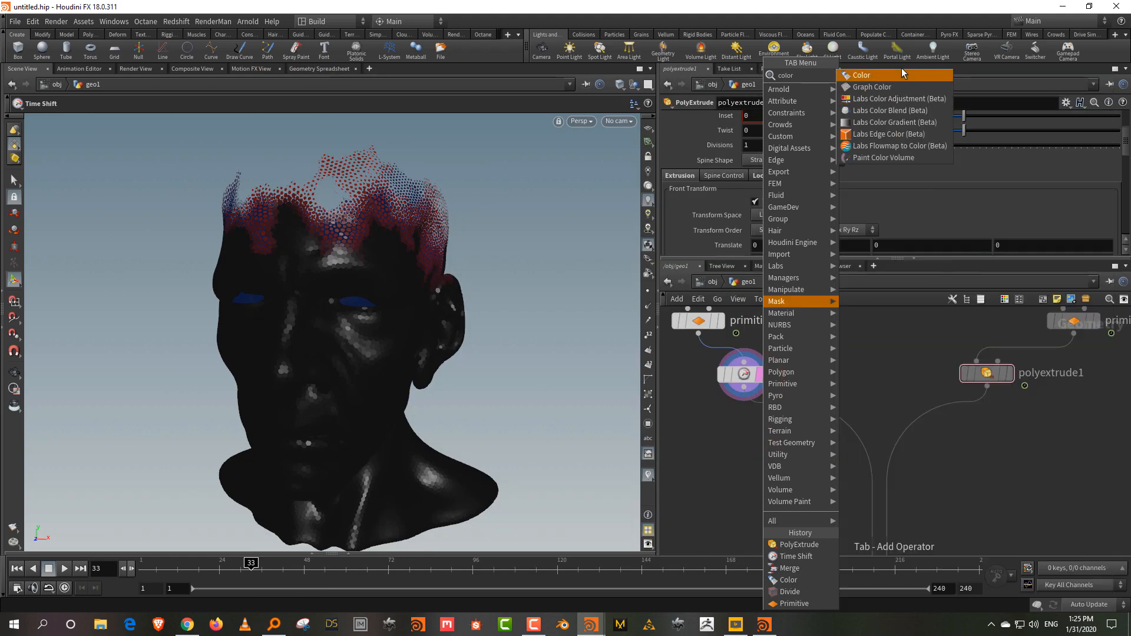
pyautogui.click(901, 72)
pyautogui.click(777, 445)
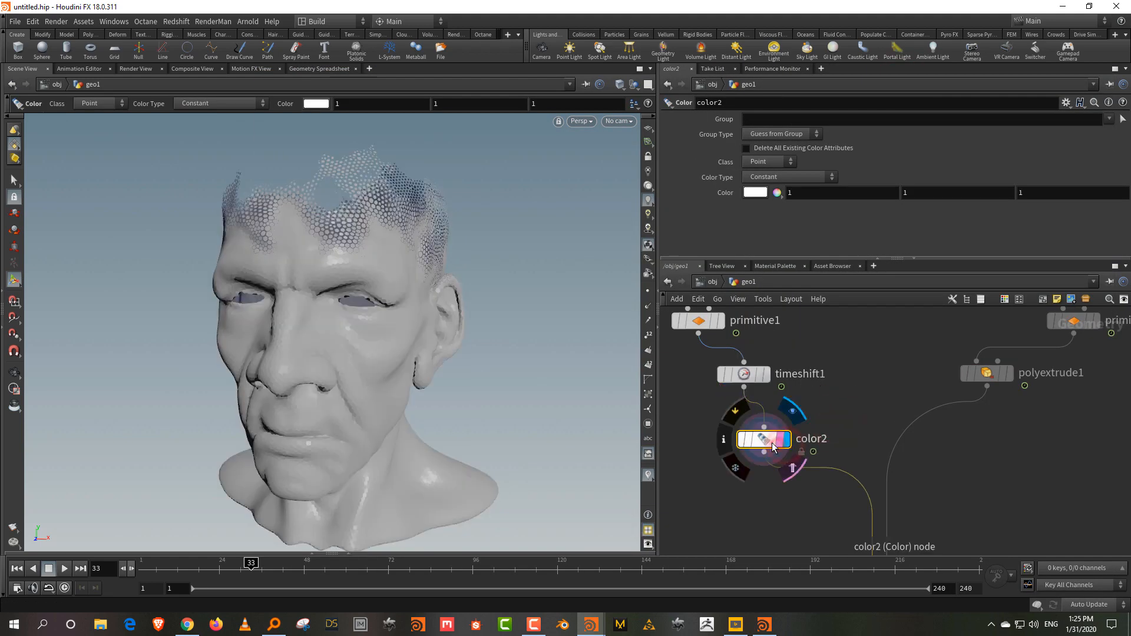
pyautogui.click(773, 175)
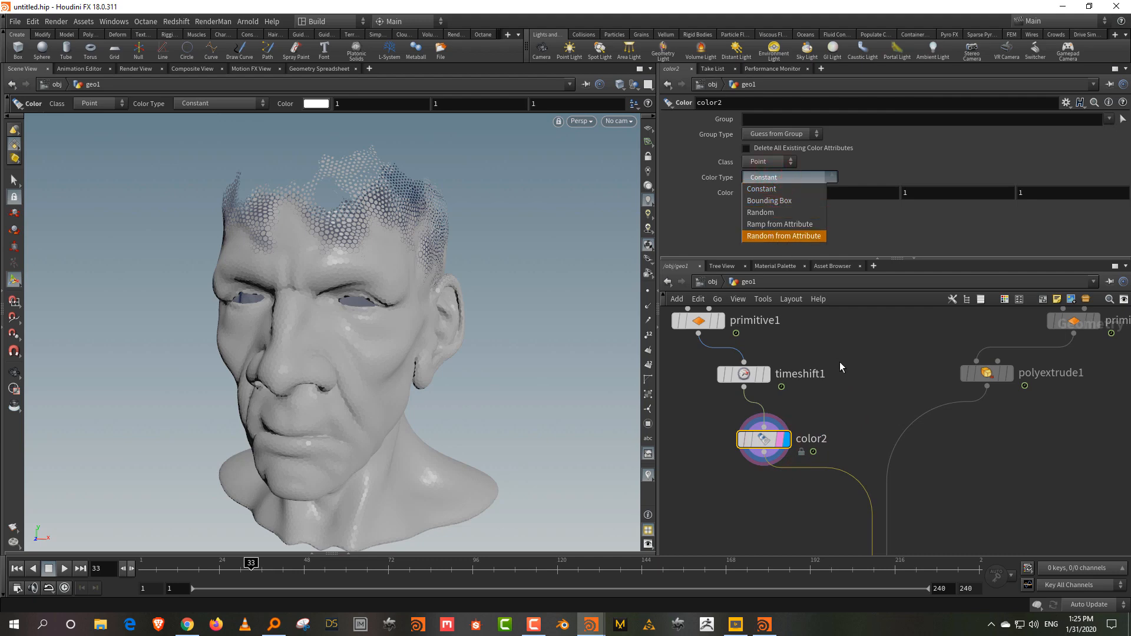
pyautogui.click(789, 224)
# Step: Check the attributes on the Time Shift node and insert an Attribute Promote node between it and the Color node
pyautogui.moveTo(872, 386); pyautogui.dragTo(906, 476, button='middle')
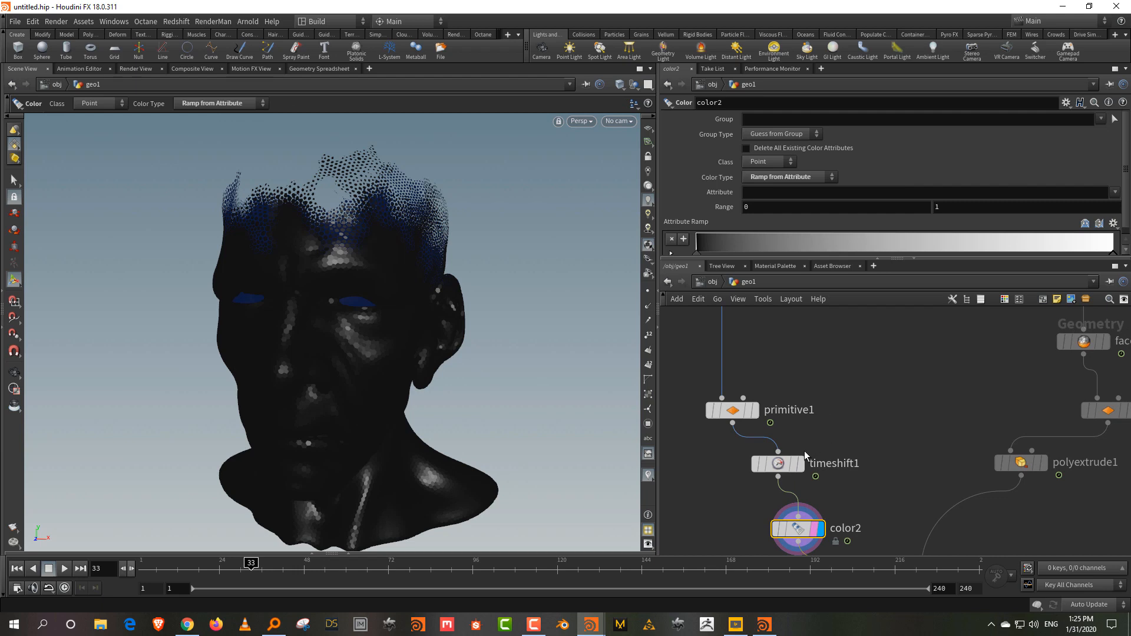
pyautogui.click(736, 462)
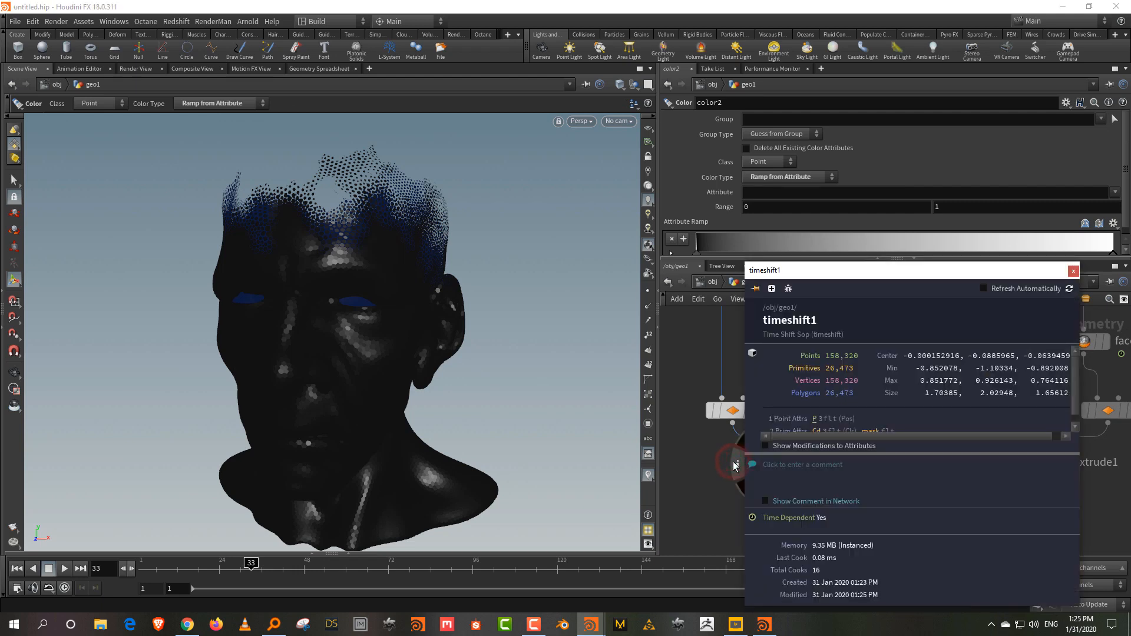
pyautogui.scroll(-1, 794, 431)
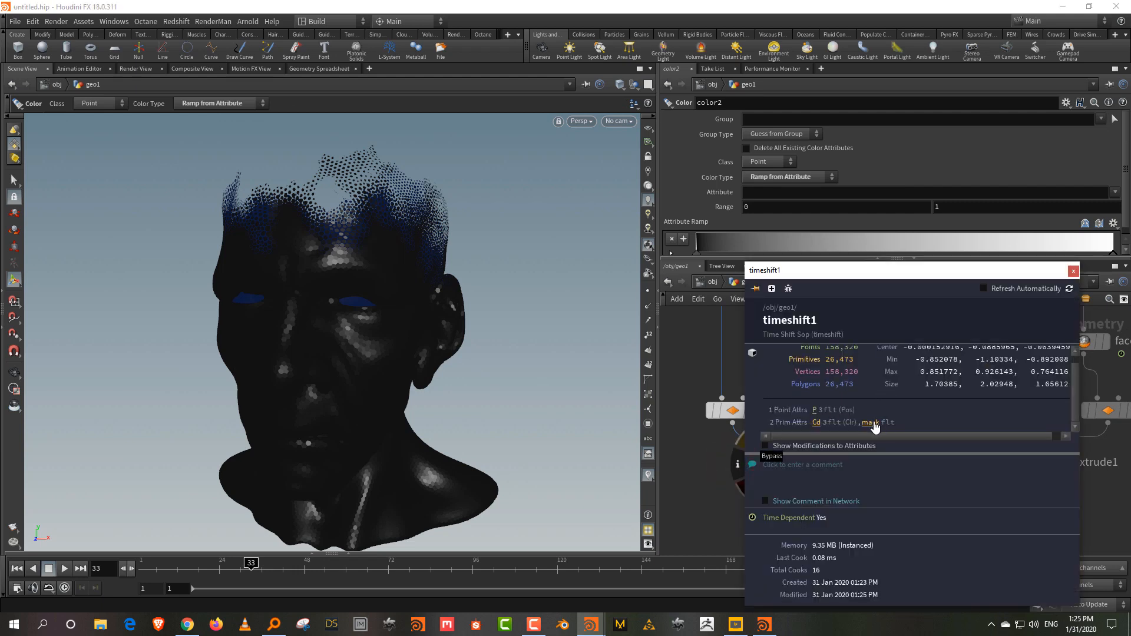
pyautogui.click(701, 462)
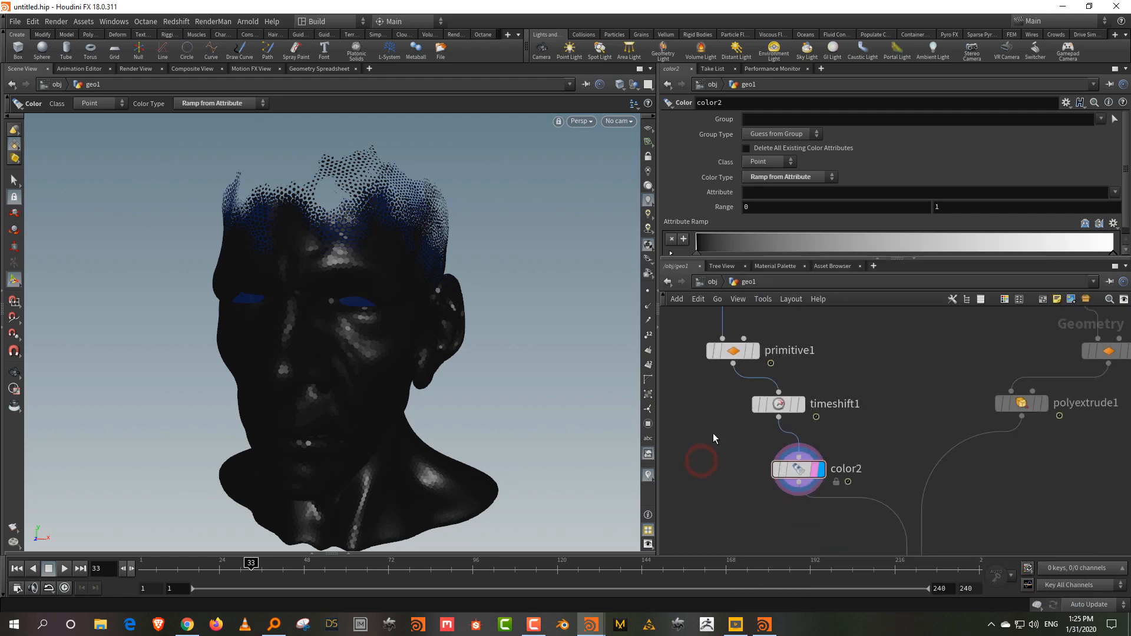
pyautogui.press('Tab')
pyautogui.write('promo')
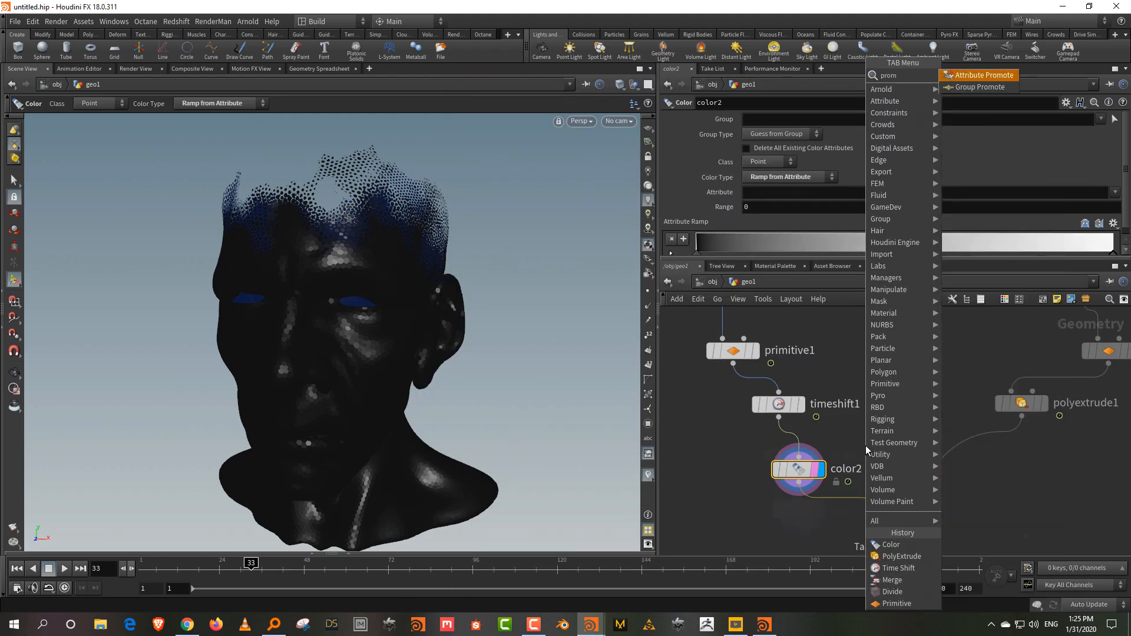
pyautogui.press('Return')
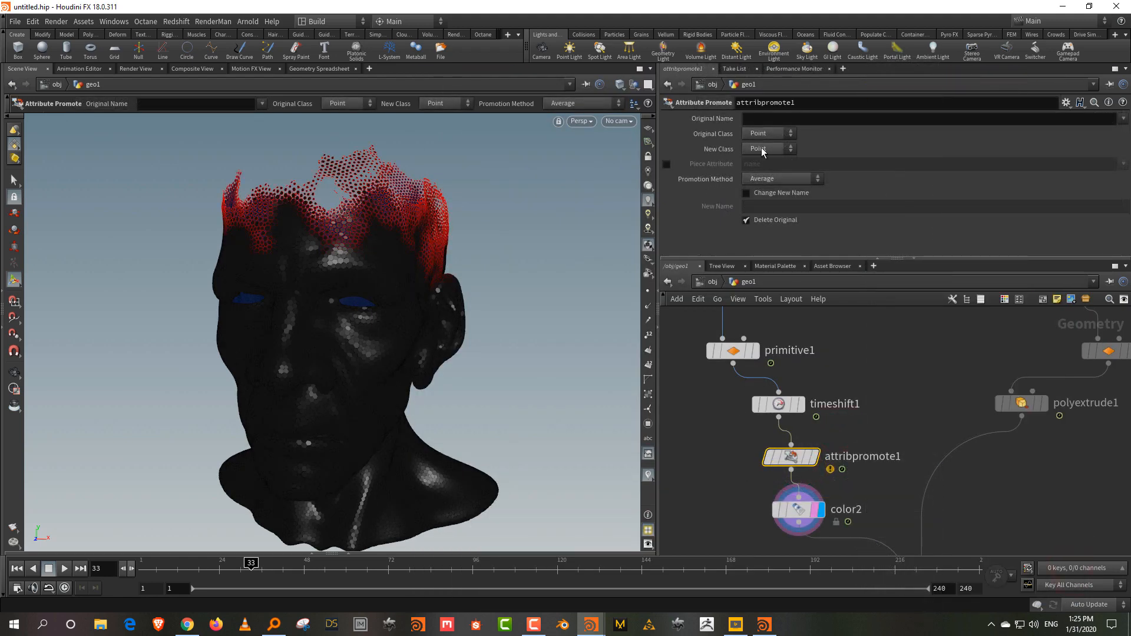
# Step: Set the Attribute Promote node to promote Cd and mask from Primitive to Point
pyautogui.click(766, 133)
pyautogui.click(769, 151)
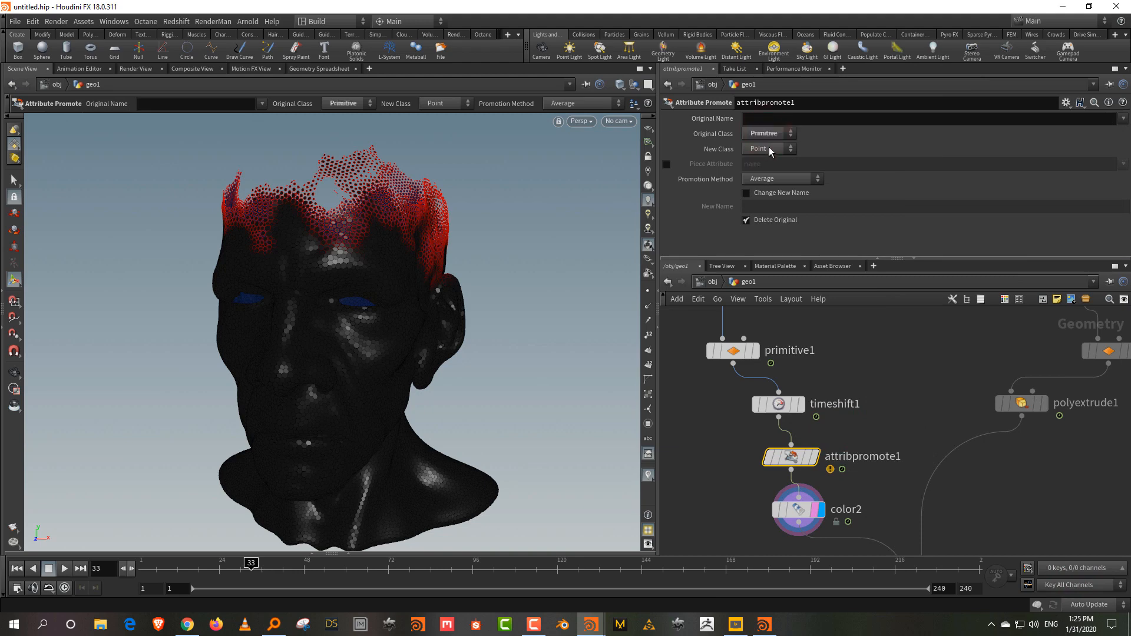
pyautogui.click(1123, 118)
pyautogui.click(1102, 131)
pyautogui.click(1123, 119)
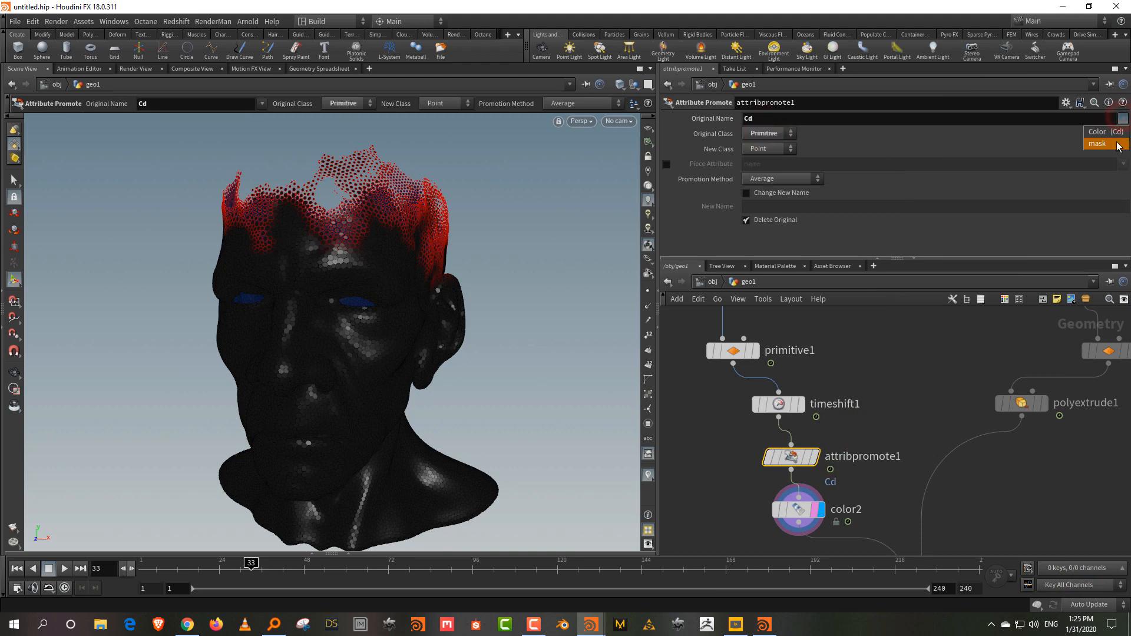
pyautogui.click(1098, 144)
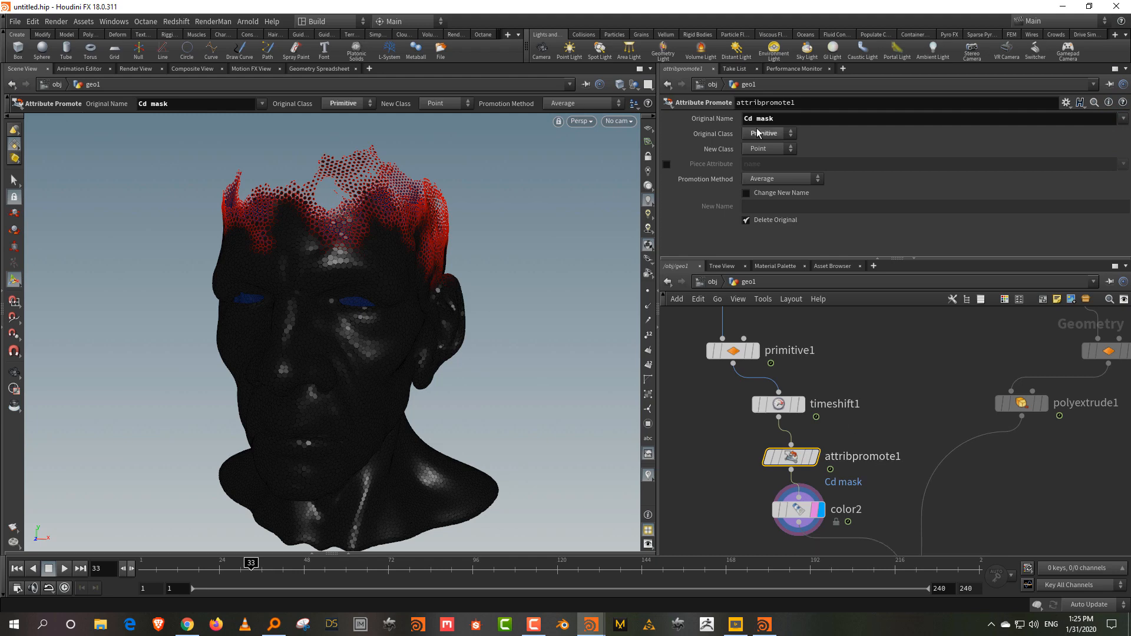
# Step: Drive the Color node's ramp with the mask attribute and set its range maximum to 0.3
pyautogui.moveTo(867, 339); pyautogui.dragTo(857, 273, button='middle')
pyautogui.moveTo(738, 473); pyautogui.dragTo(828, 427)
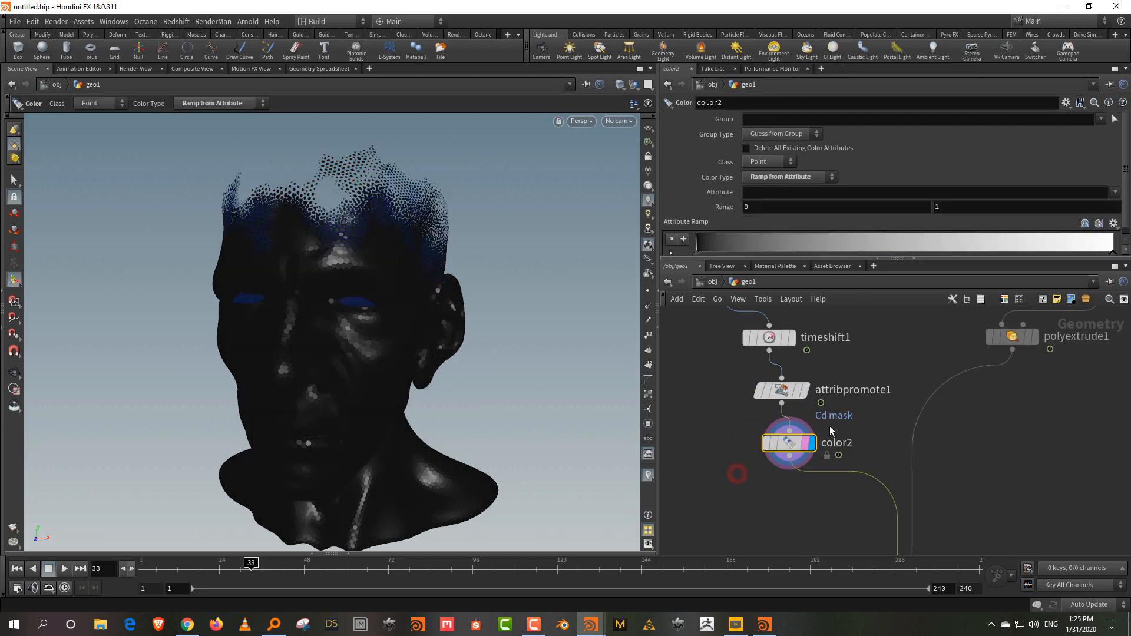
pyautogui.click(789, 194)
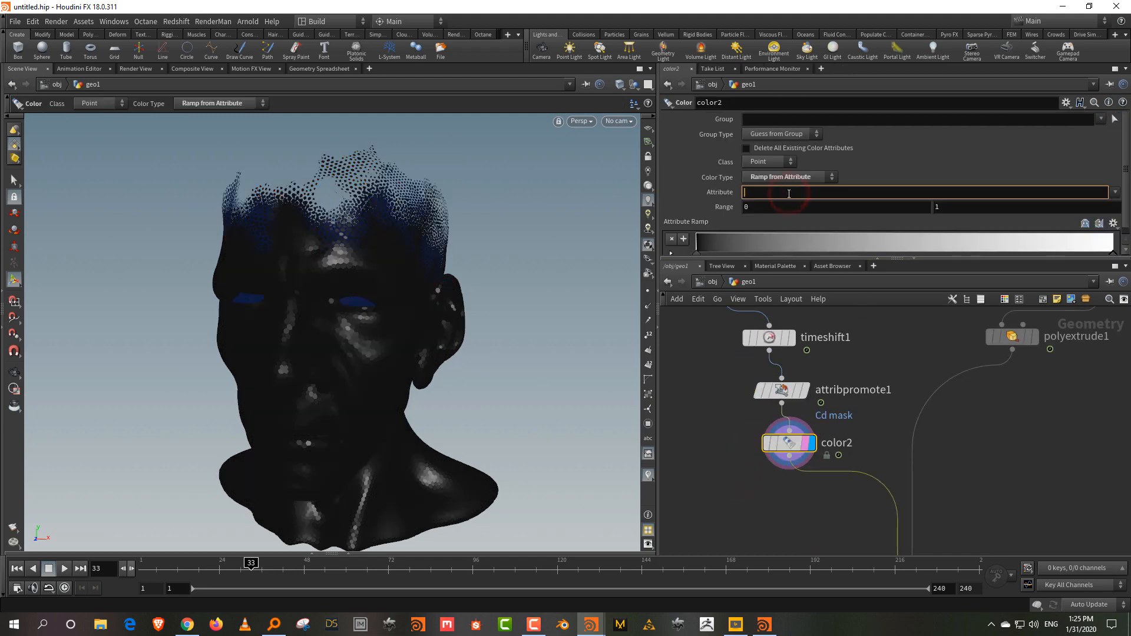
pyautogui.write('mask')
pyautogui.press('Return')
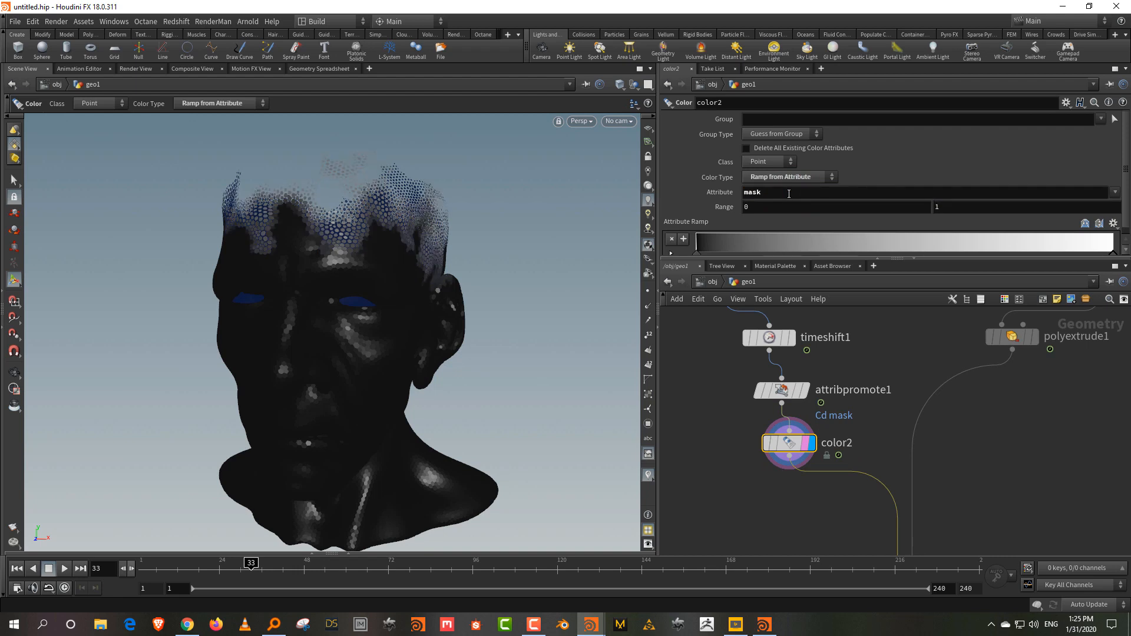
pyautogui.click(789, 194)
pyautogui.write('1')
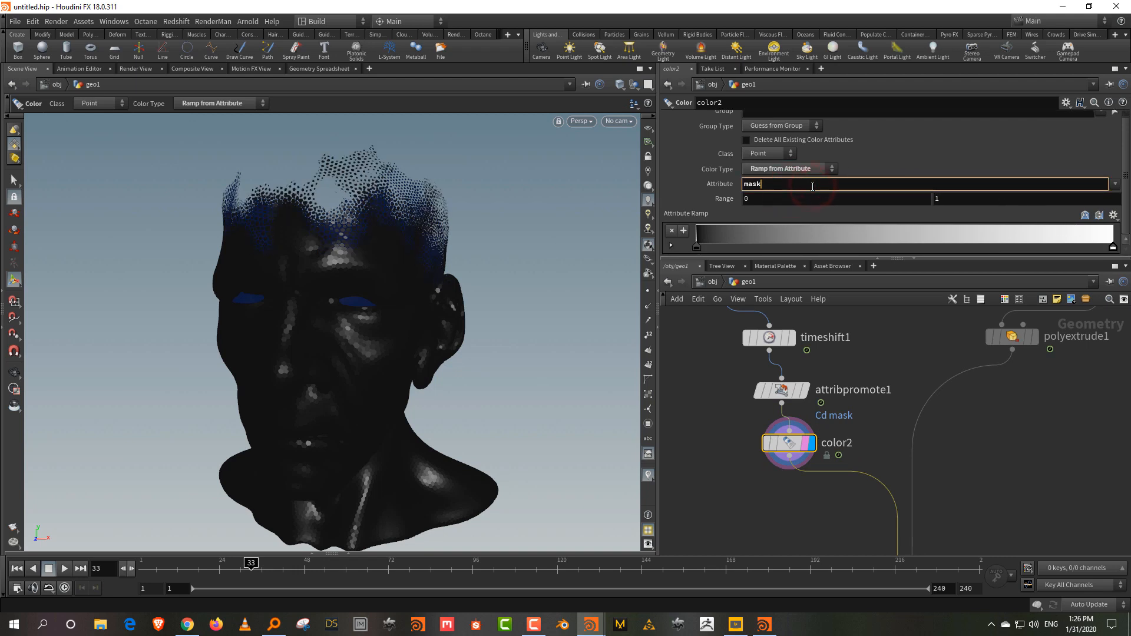
pyautogui.press('Return')
pyautogui.moveTo(958, 202); pyautogui.dragTo(1008, 202, button='middle')
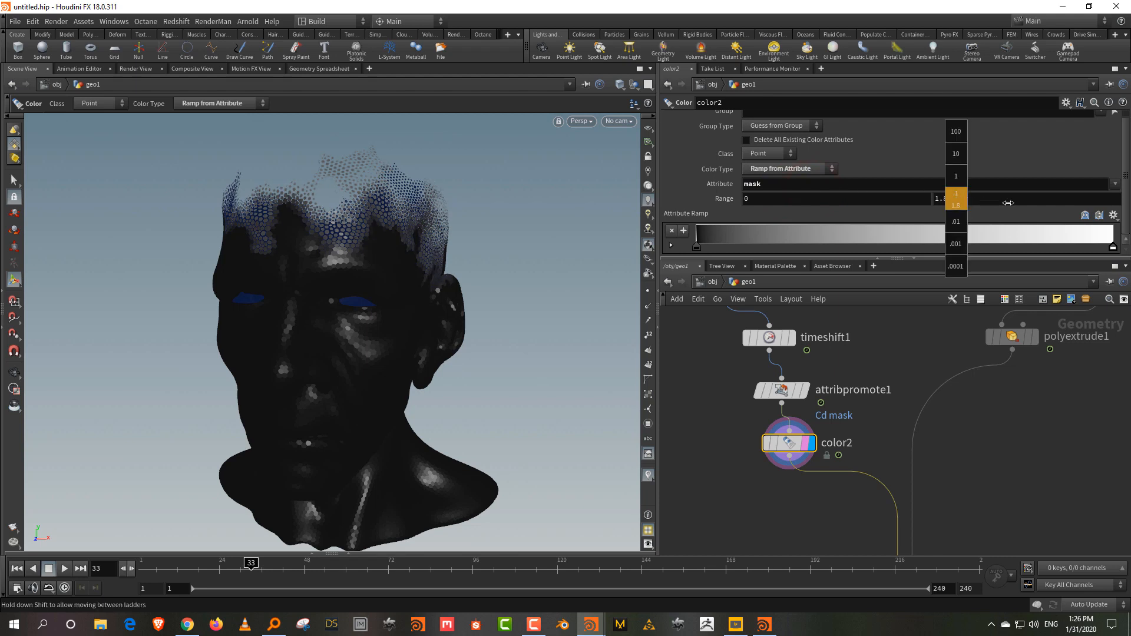
pyautogui.moveTo(939, 202)
pyautogui.mouseDown(button='middle')
pyautogui.moveTo(907, 204)
pyautogui.moveTo(931, 200)
pyautogui.mouseUp(button='middle')
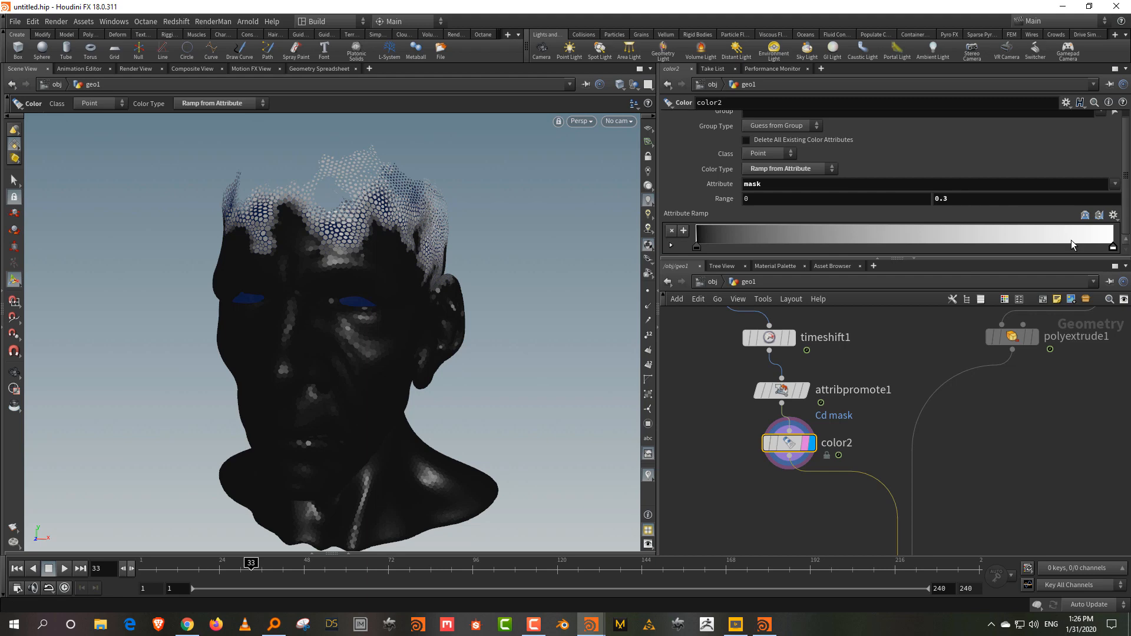
# Step: Recolor the white end of the attribute ramp to light blue with hue 196, saturation 0.595 and value 2
pyautogui.doubleClick(1112, 248)
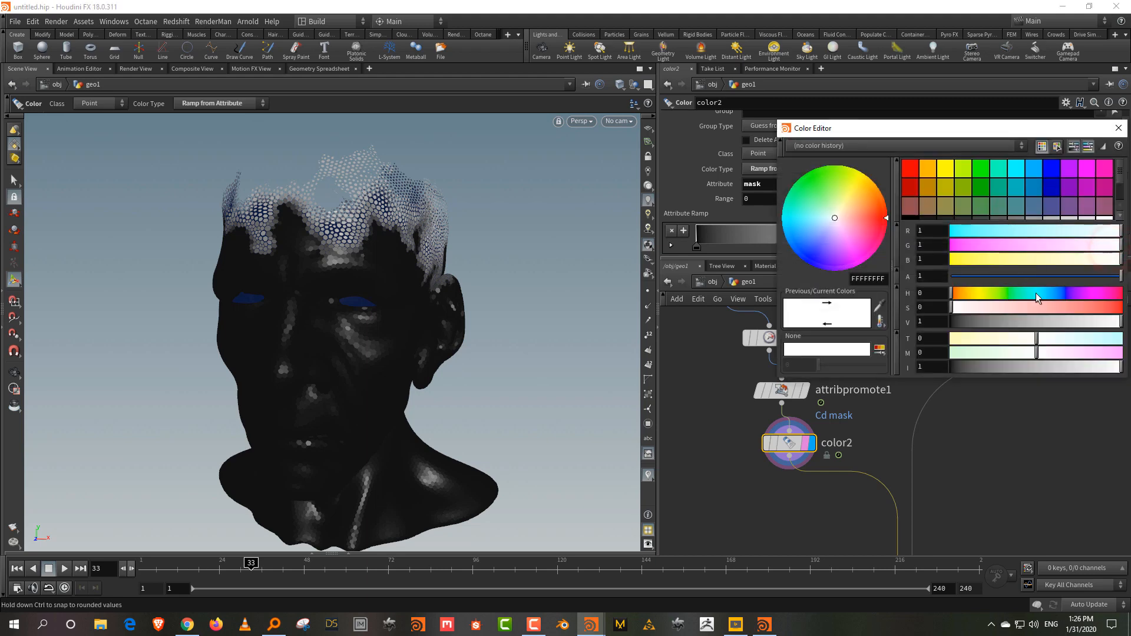
pyautogui.moveTo(1054, 308)
pyautogui.mouseDown()
pyautogui.moveTo(1067, 309)
pyautogui.moveTo(1053, 309)
pyautogui.mouseUp()
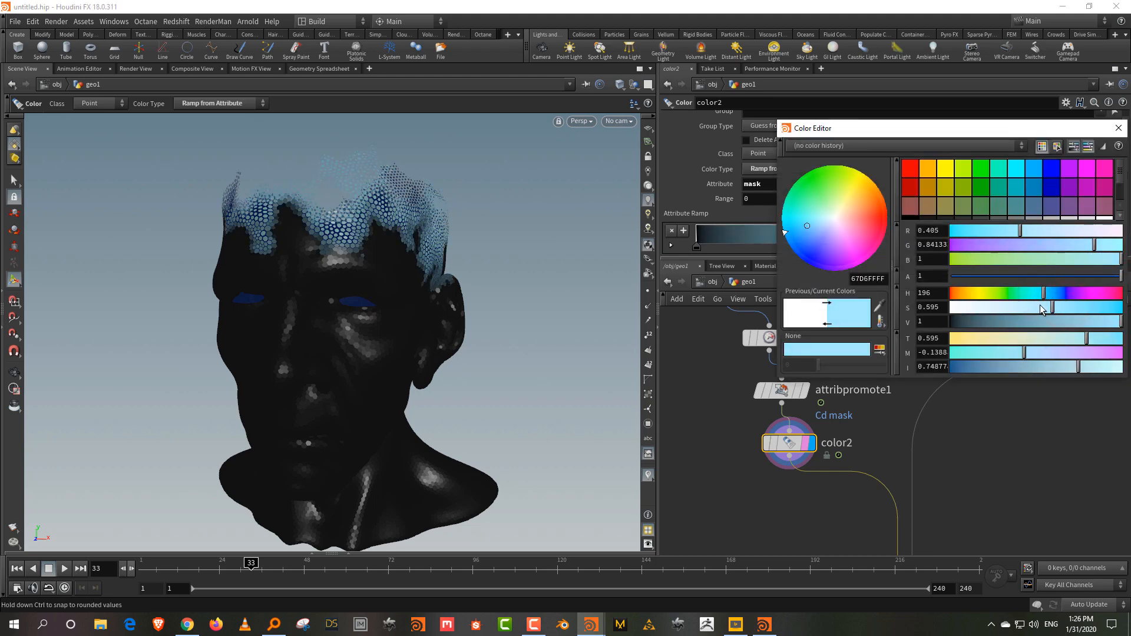
pyautogui.click(936, 323)
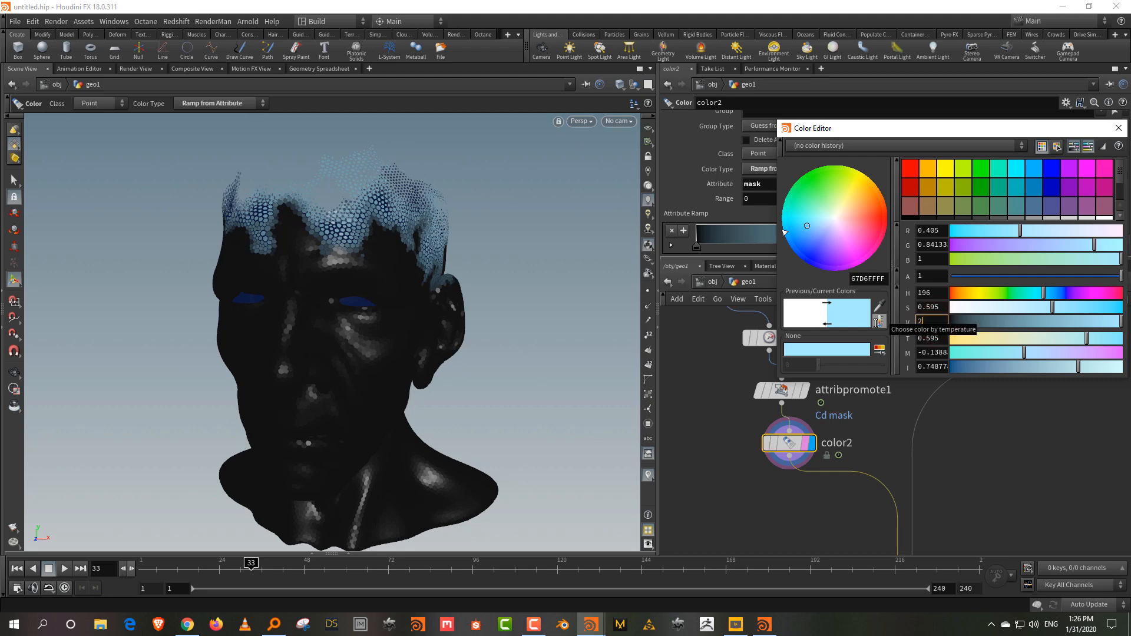
pyautogui.press('Return')
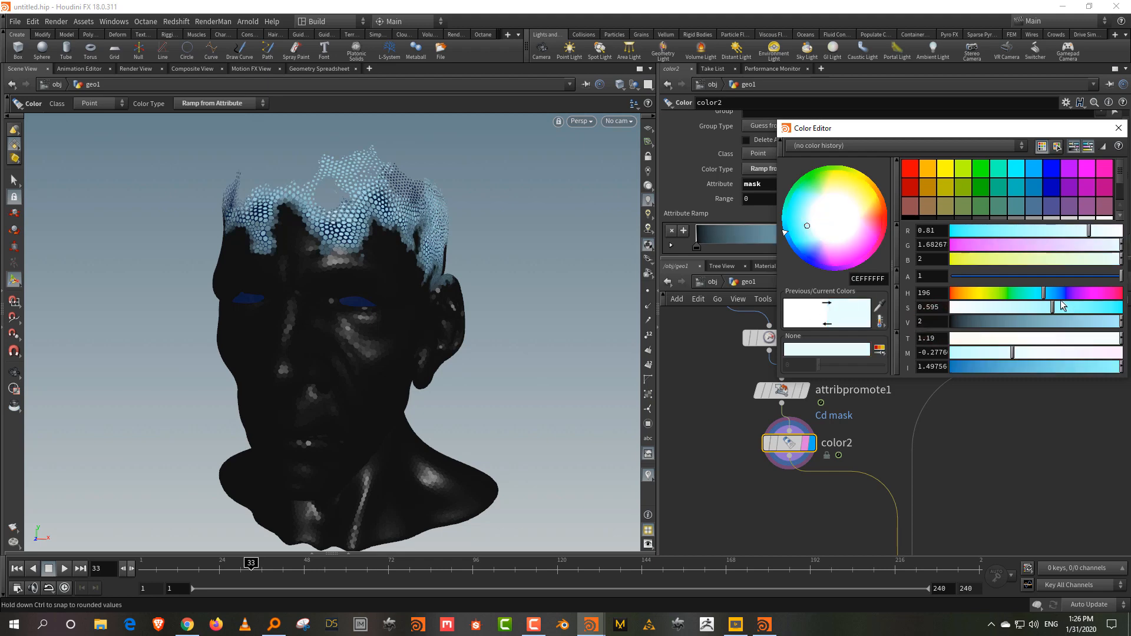
pyautogui.click(1118, 128)
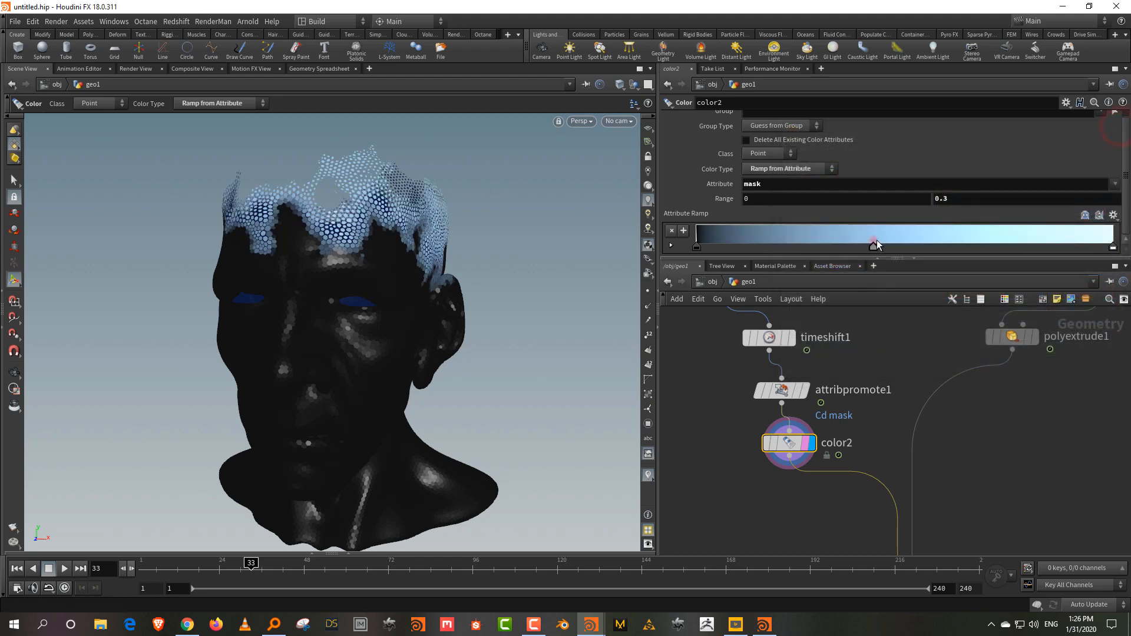
# Step: Add a ramp point at about three quarters of the ramp and color it saturated blue with hue 217 and saturation 0.938
pyautogui.moveTo(876, 239); pyautogui.dragTo(992, 248)
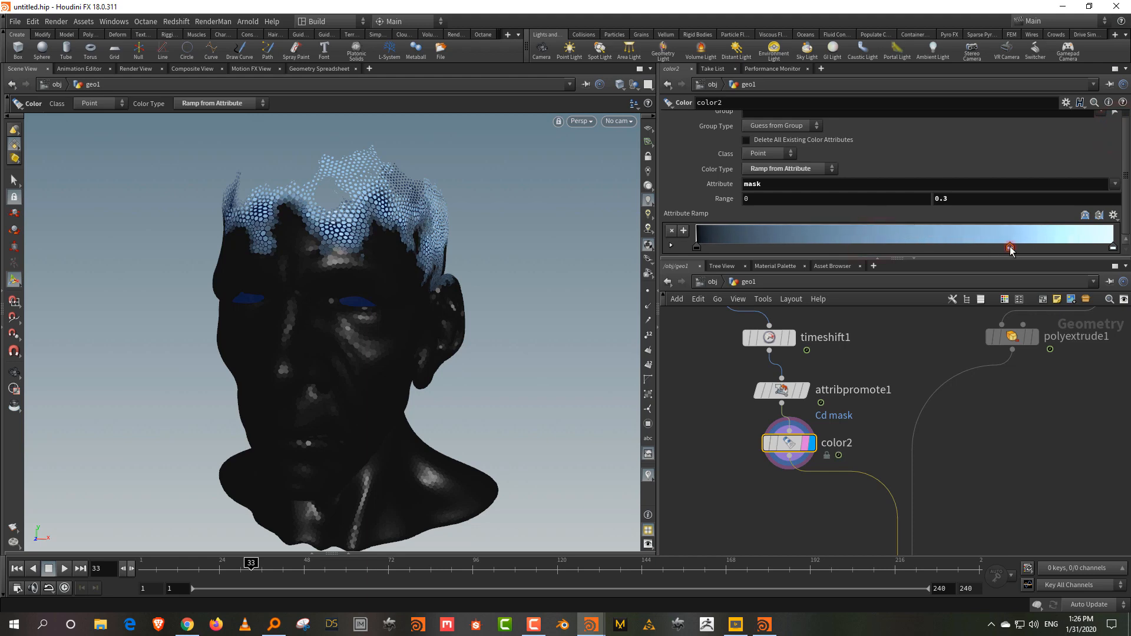
pyautogui.doubleClick(1010, 247)
pyautogui.moveTo(1060, 292); pyautogui.dragTo(1109, 294)
pyautogui.click(1110, 307)
pyautogui.click(1053, 293)
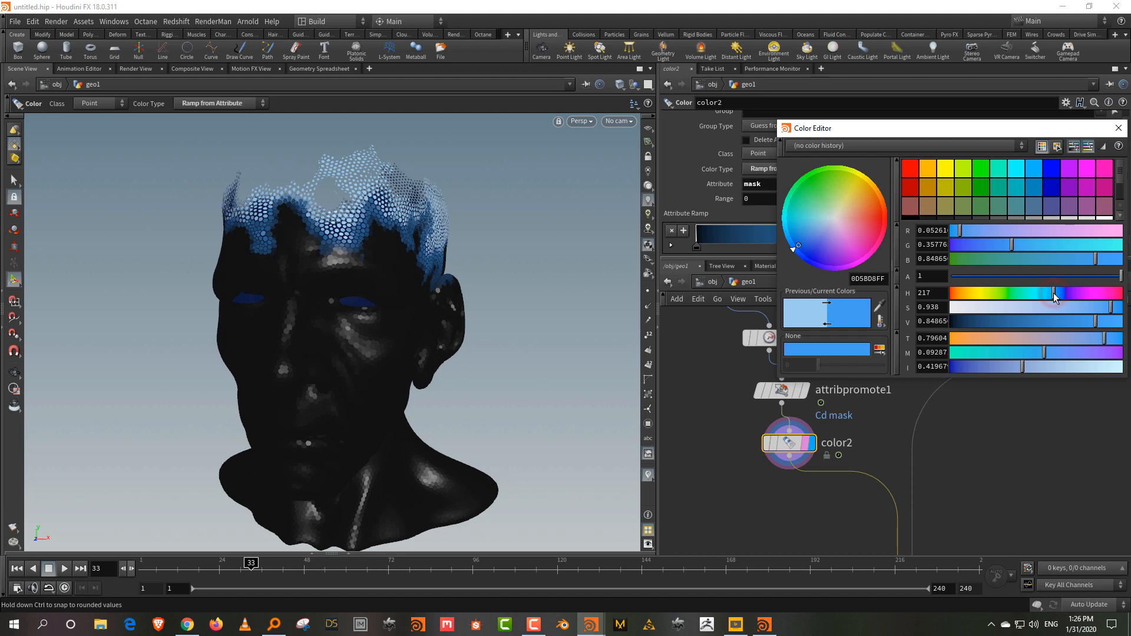
pyautogui.click(1110, 130)
# Step: Copy the Attribute Promote and Color nodes, insert the copies between the PolyExtrude and Merge nodes and display the copied Color node
pyautogui.scroll(-2, 863, 360)
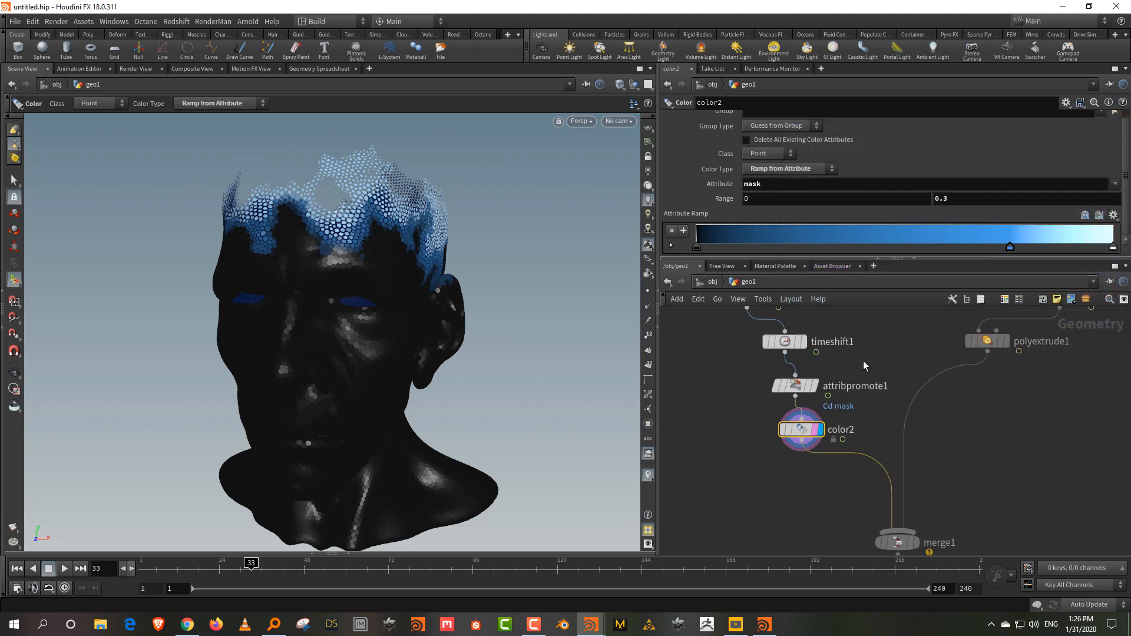
pyautogui.moveTo(863, 360); pyautogui.dragTo(784, 450)
pyautogui.hotkey('ctrl', 'c')
pyautogui.hotkey('ctrl', 'v')
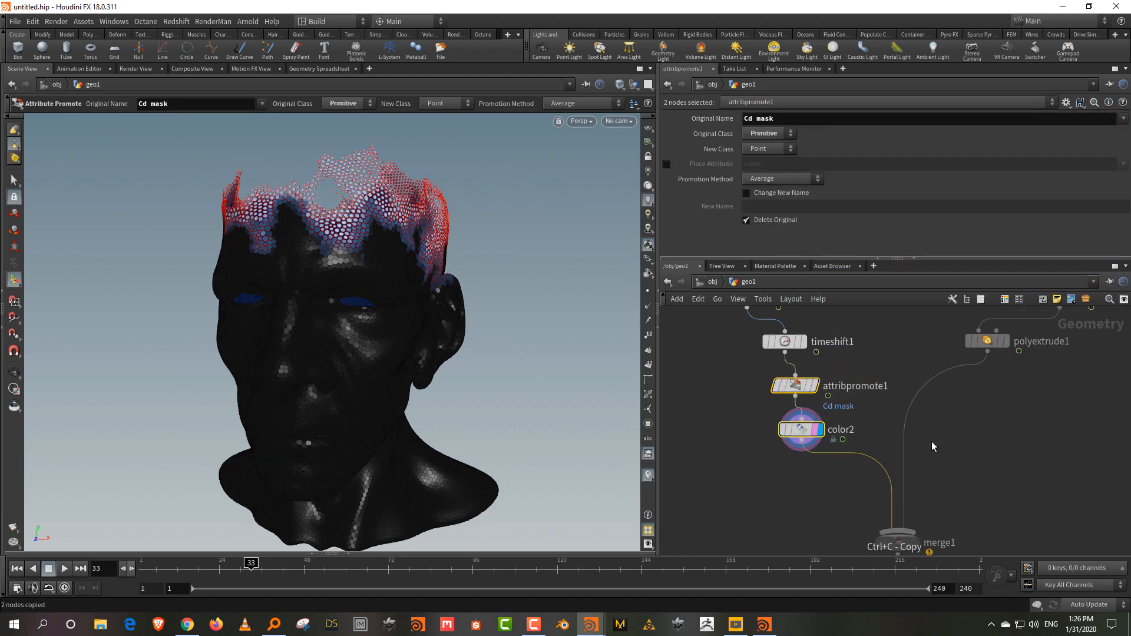
pyautogui.click(931, 428)
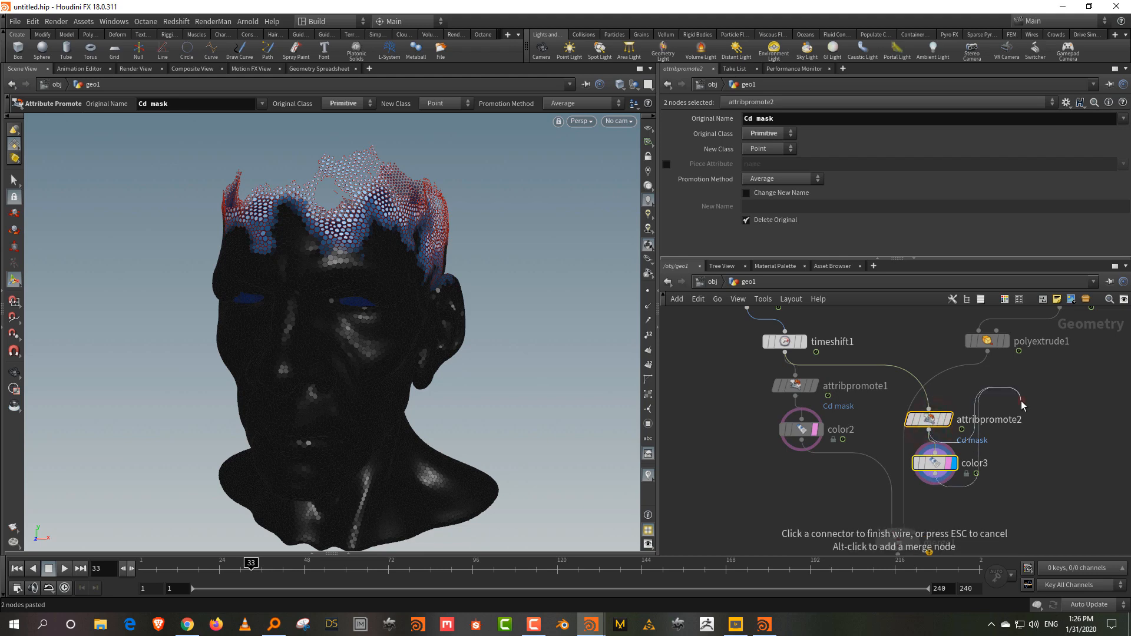
pyautogui.click(1022, 401)
pyautogui.moveTo(986, 406); pyautogui.dragTo(927, 400)
pyautogui.click(1009, 434)
pyautogui.click(926, 428)
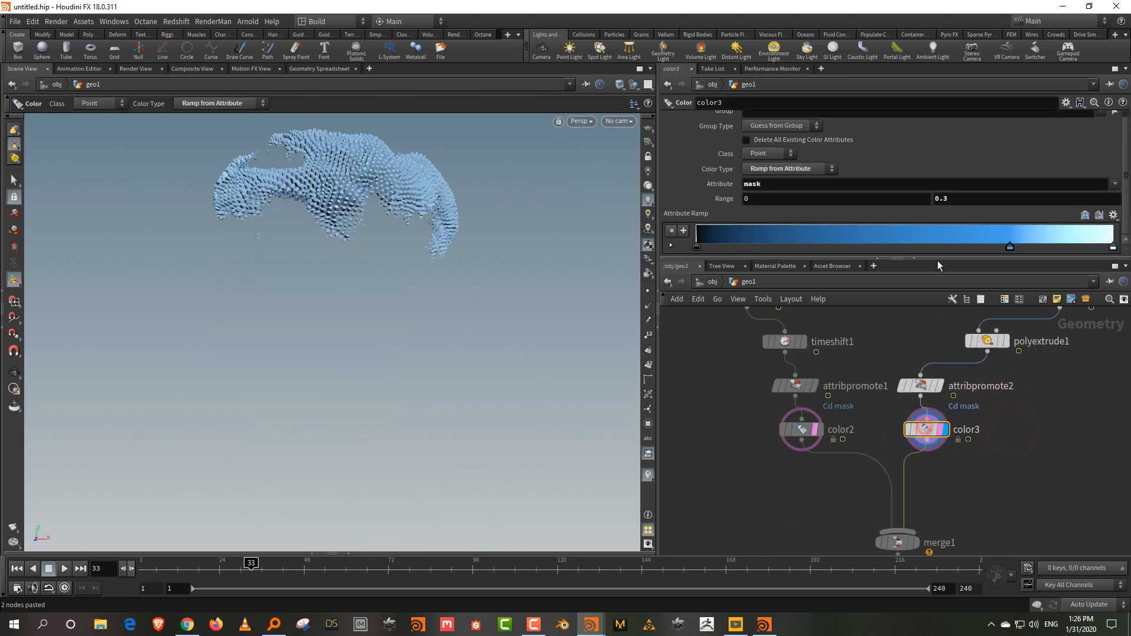
# Step: Set the copied Color node's range maximum to 1 and shift its black and blue ramp points toward the light end
pyautogui.middleClick(963, 197)
pyautogui.moveTo(963, 194); pyautogui.dragTo(1000, 199, button='middle')
pyautogui.moveTo(1010, 247); pyautogui.dragTo(1038, 250)
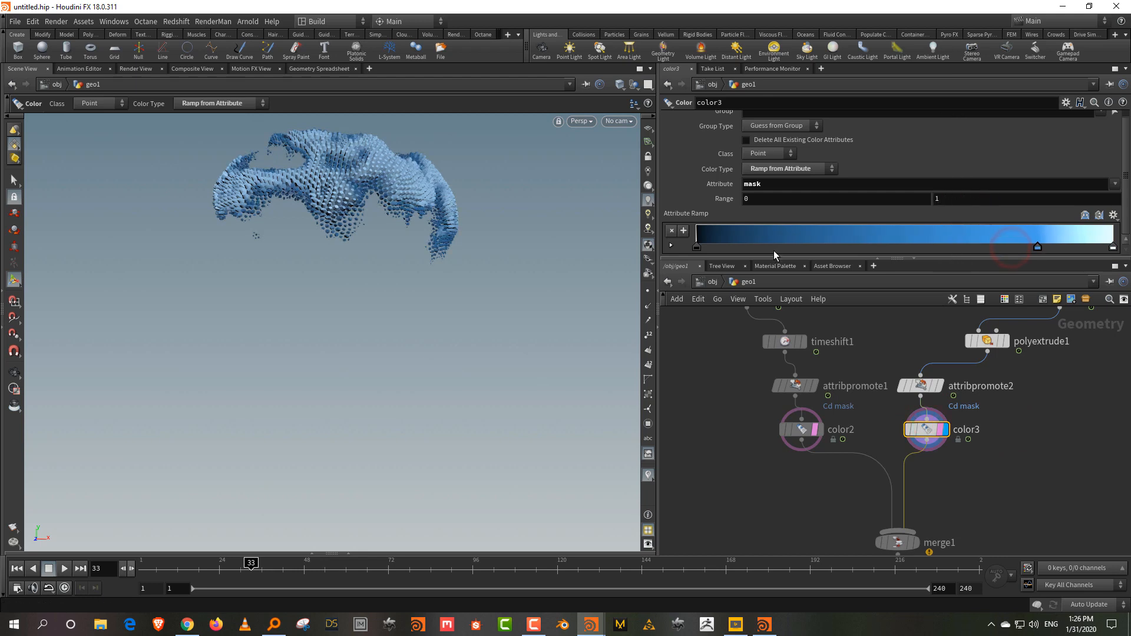
pyautogui.moveTo(697, 248); pyautogui.dragTo(1072, 251)
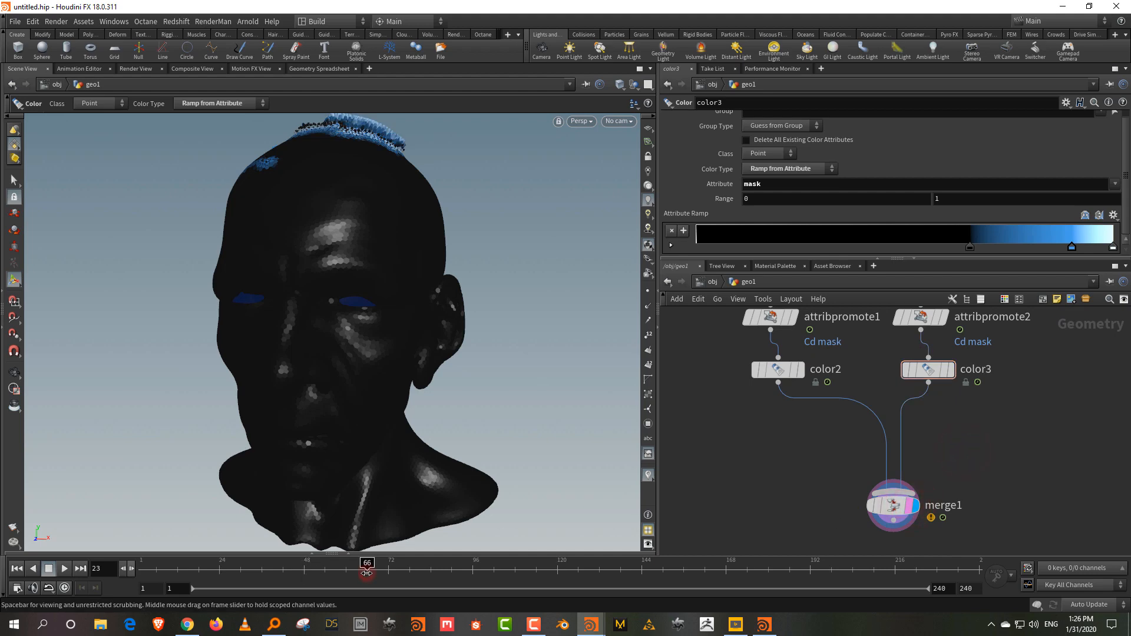
# Step: At frame 34 of the merged result, recolor the copied Color node's ramp with turquoise (hue 164) at the end and deeper blue in the middle
pyautogui.moveTo(367, 570); pyautogui.dragTo(252, 564)
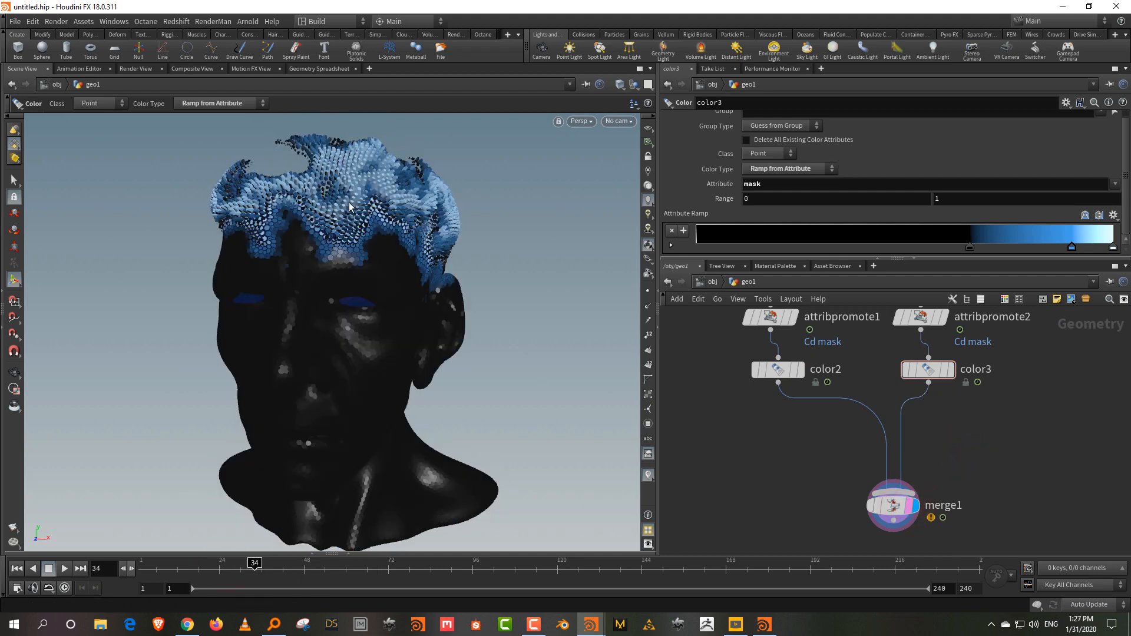
pyautogui.keyDown('alt'); pyautogui.moveTo(317, 184); pyautogui.dragTo(430, 192); pyautogui.keyUp('alt')
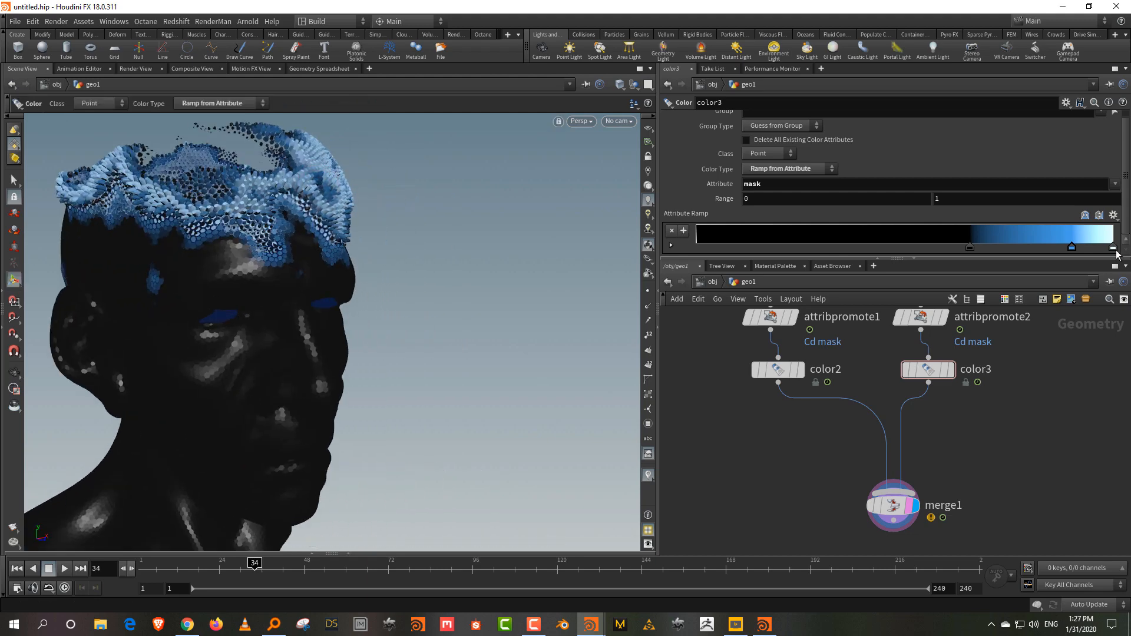
pyautogui.doubleClick(1071, 246)
pyautogui.moveTo(1036, 297); pyautogui.dragTo(1029, 296)
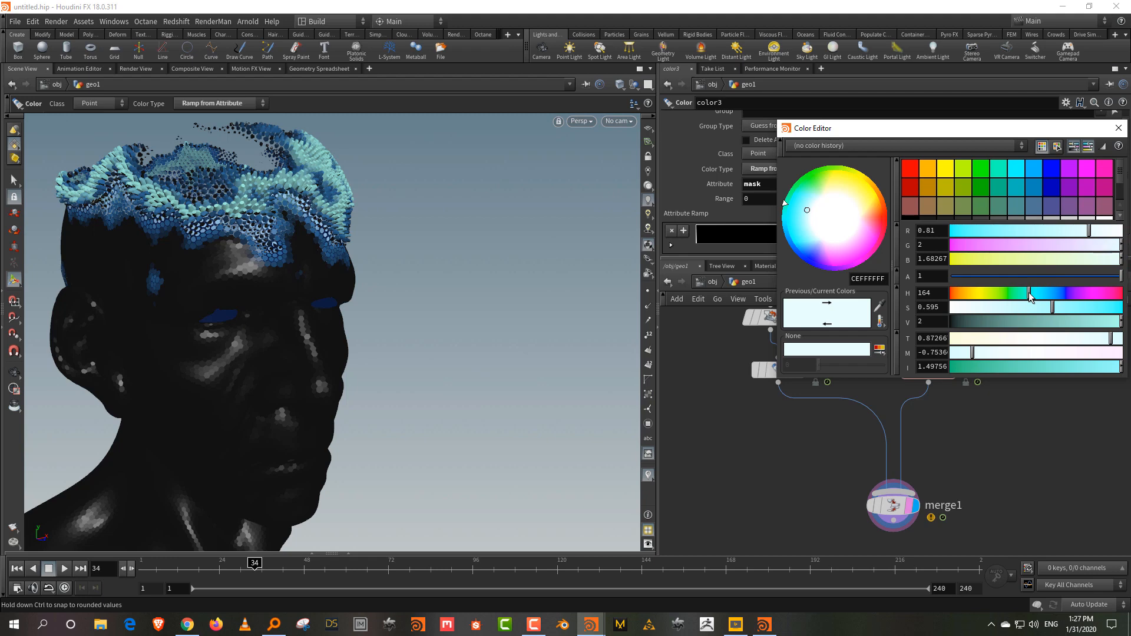
pyautogui.click(1118, 128)
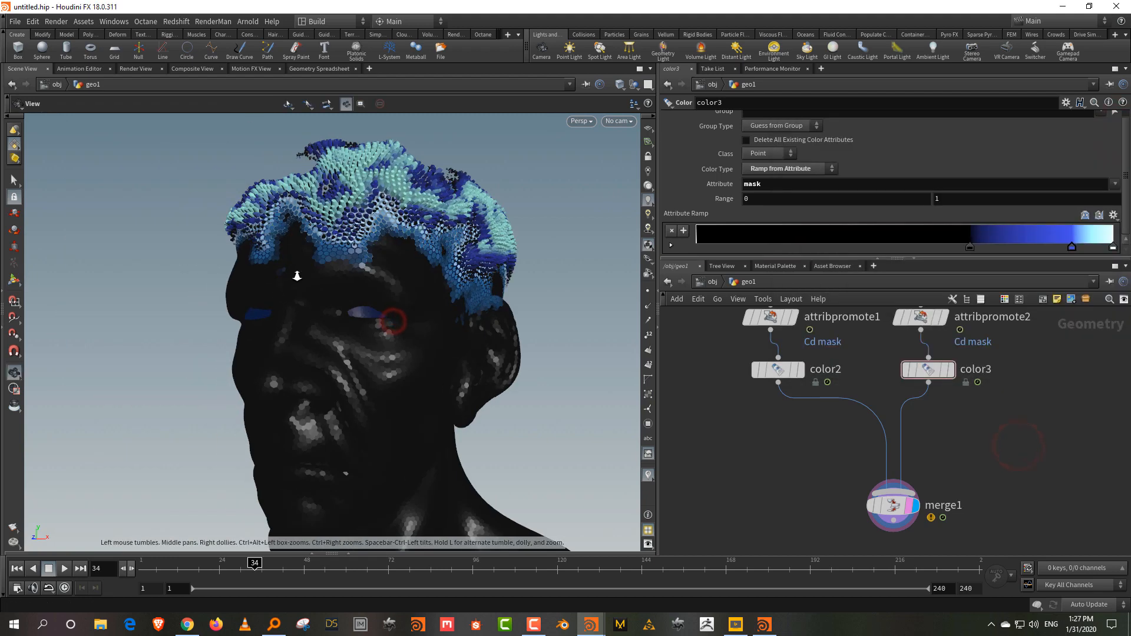
pyautogui.keyDown('alt'); pyautogui.moveTo(295, 278); pyautogui.dragTo(288, 379, button='right'); pyautogui.keyUp('alt')
pyautogui.keyDown('alt'); pyautogui.moveTo(288, 378); pyautogui.dragTo(281, 315); pyautogui.keyUp('alt')
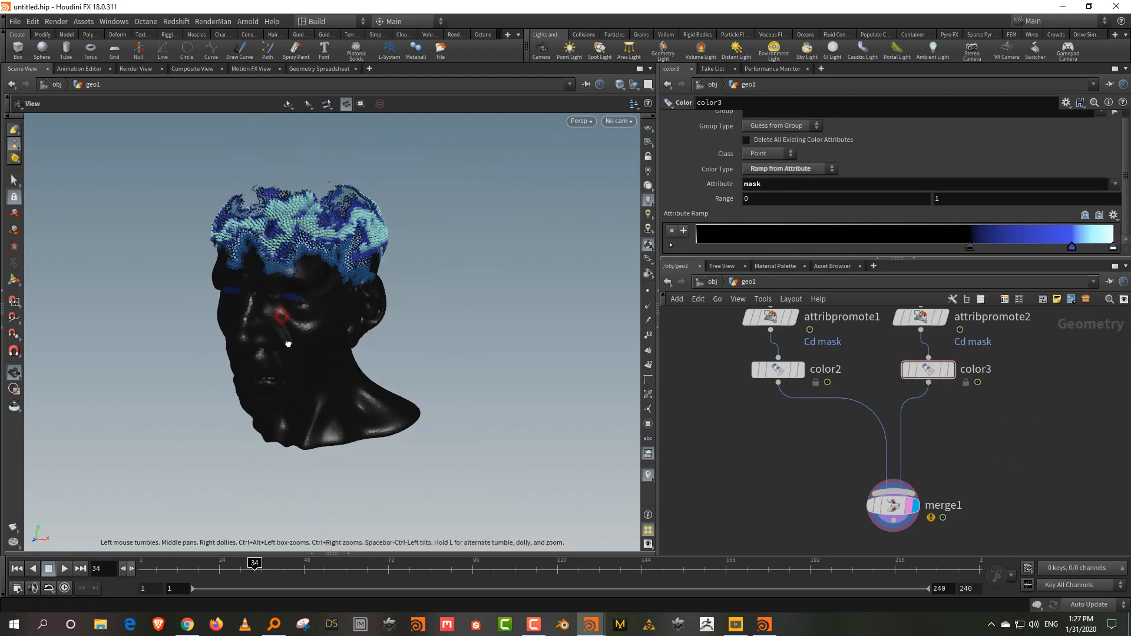